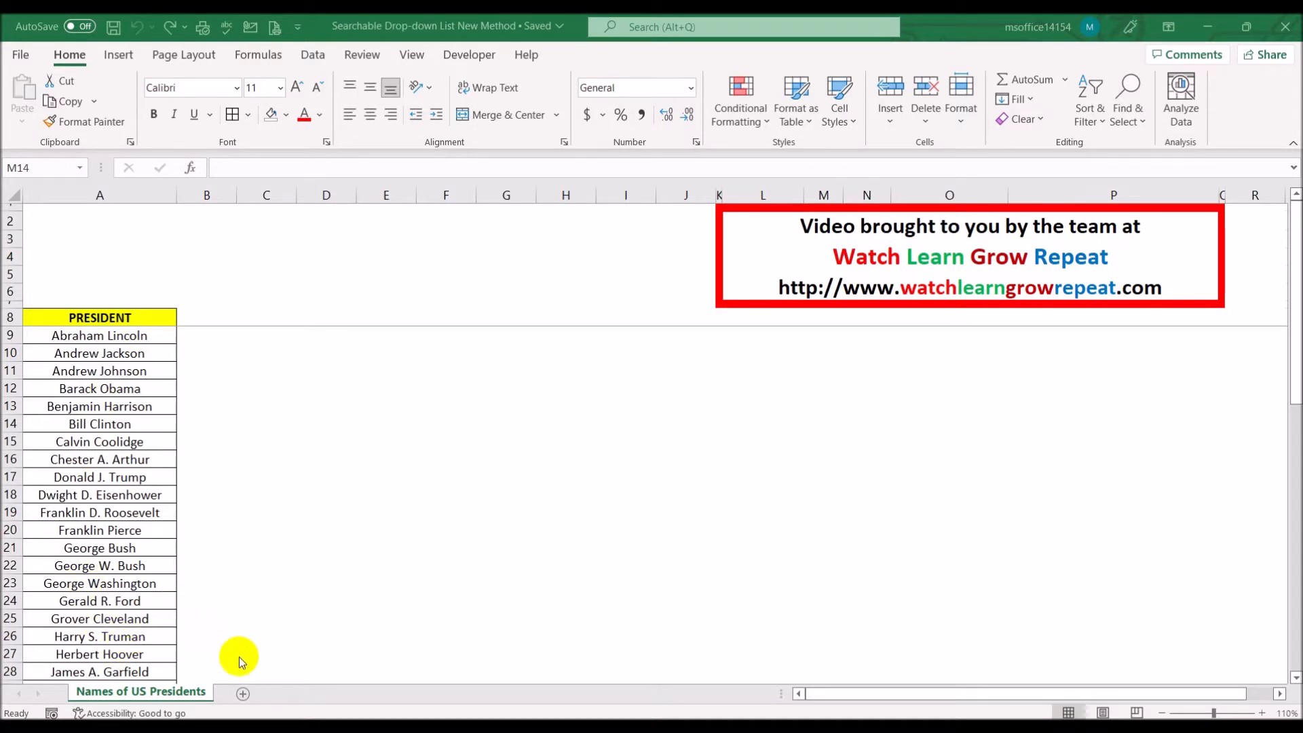
# Step: Add a new worksheet and rename it Data Entry
pyautogui.click(243, 695)
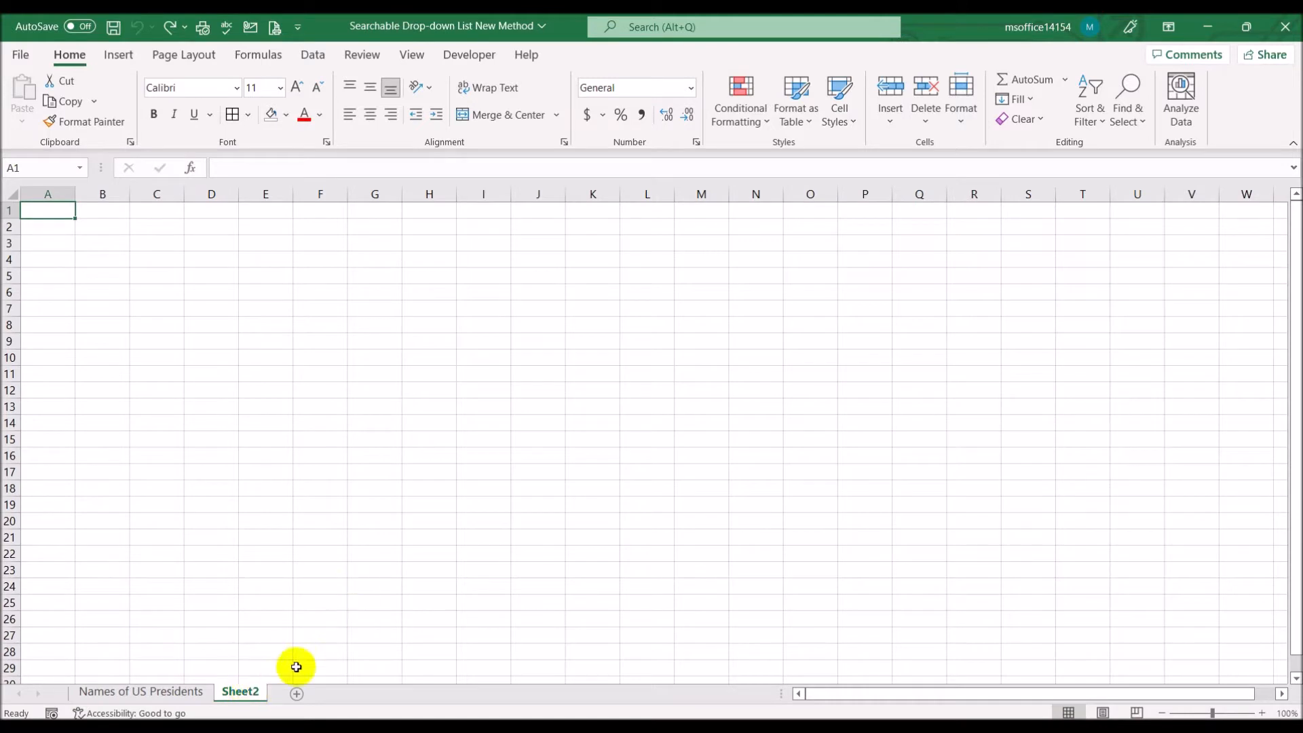
pyautogui.doubleClick(247, 691)
pyautogui.write('Data')
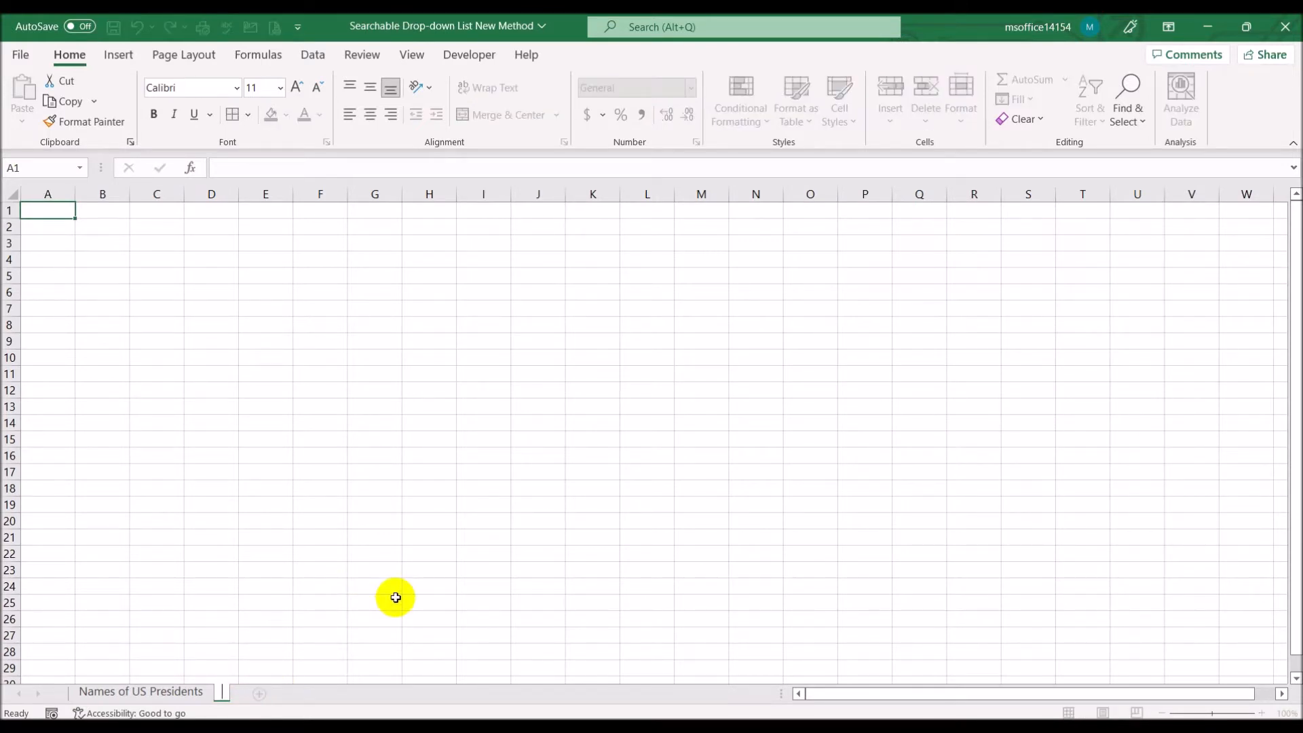
pyautogui.write(' Entry')
pyautogui.press('Return')
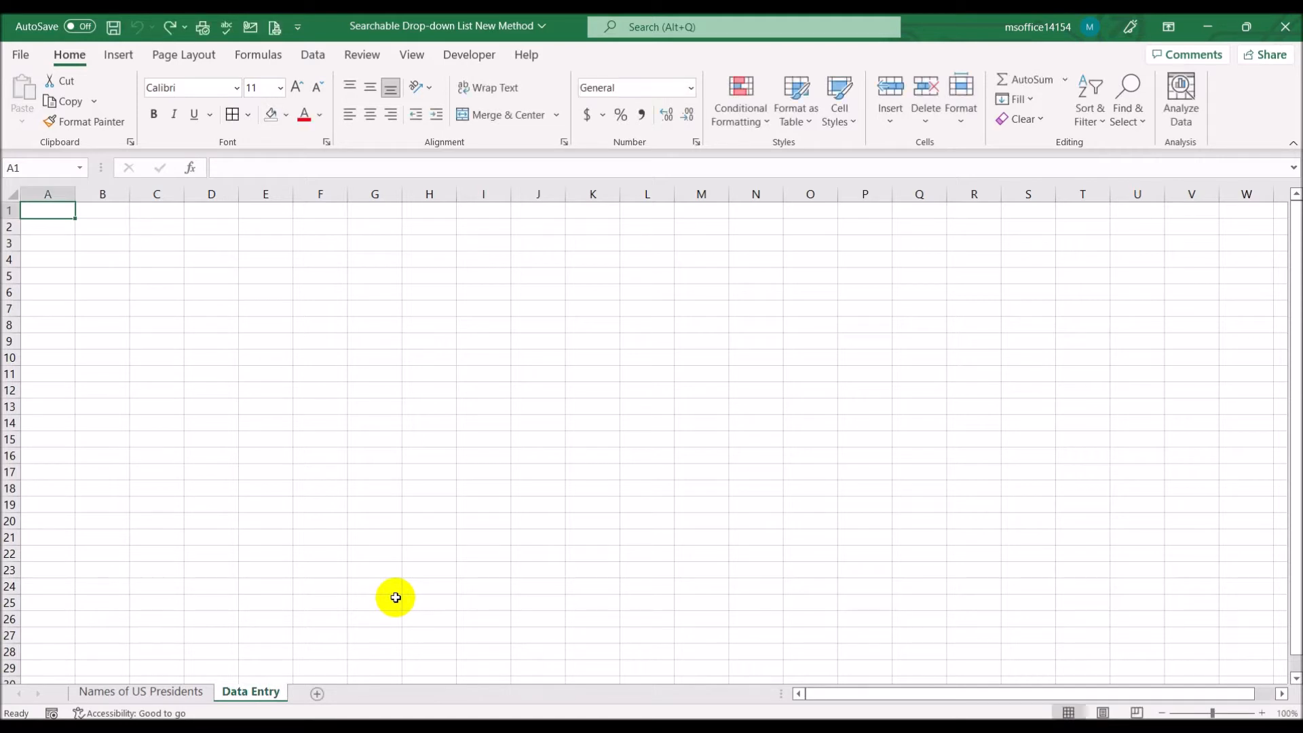
# Step: Widen column C on the Data Entry sheet and fill cell C4 with yellow
pyautogui.click(163, 260)
pyautogui.moveTo(184, 196); pyautogui.dragTo(339, 210)
pyautogui.click(286, 114)
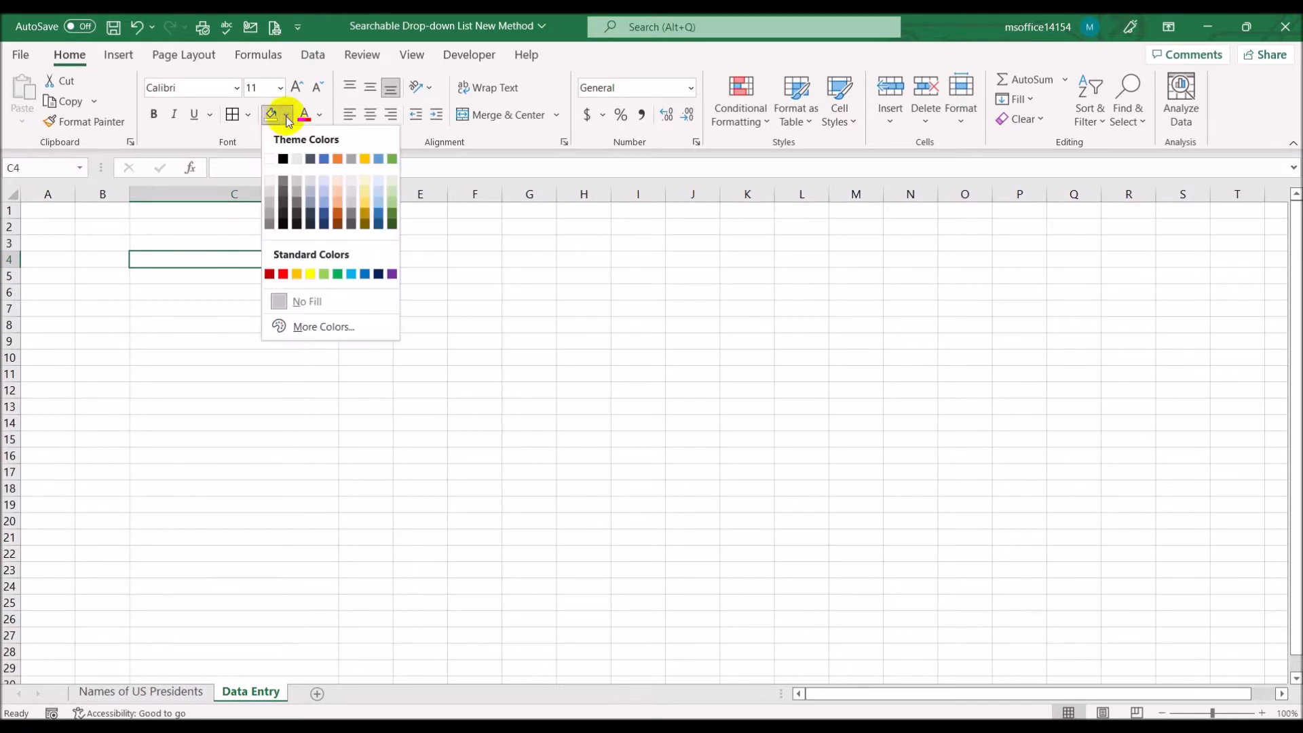
pyautogui.click(313, 275)
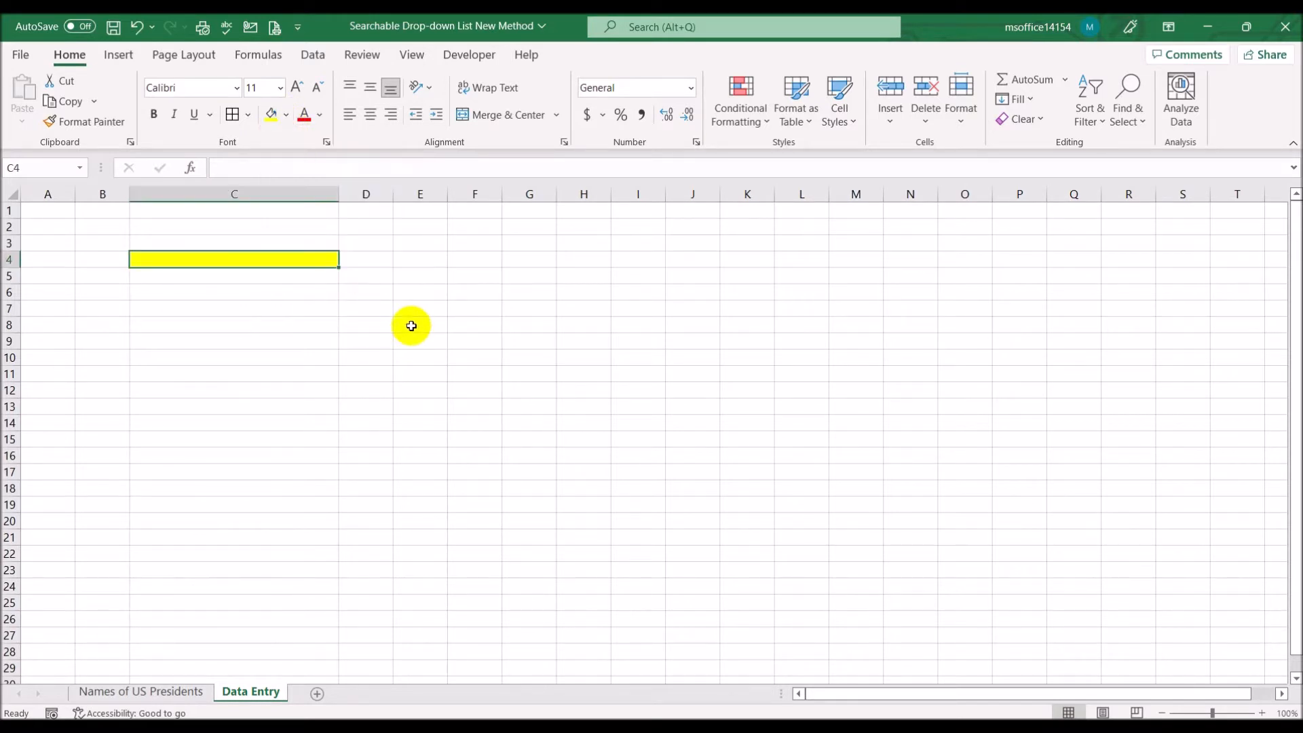
pyautogui.click(288, 390)
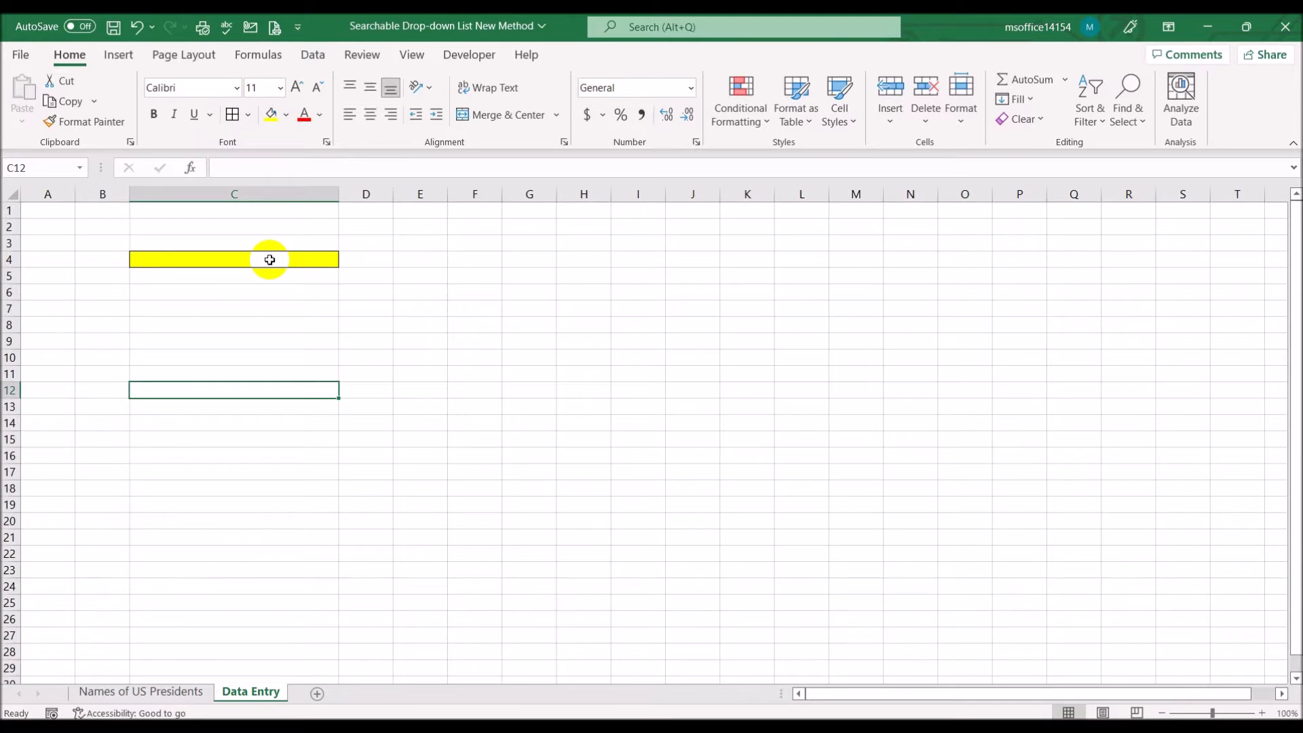
# Step: Look through the whole president list and enter "j" in yellow cell C4 of the Data Entry sheet
pyautogui.click(178, 691)
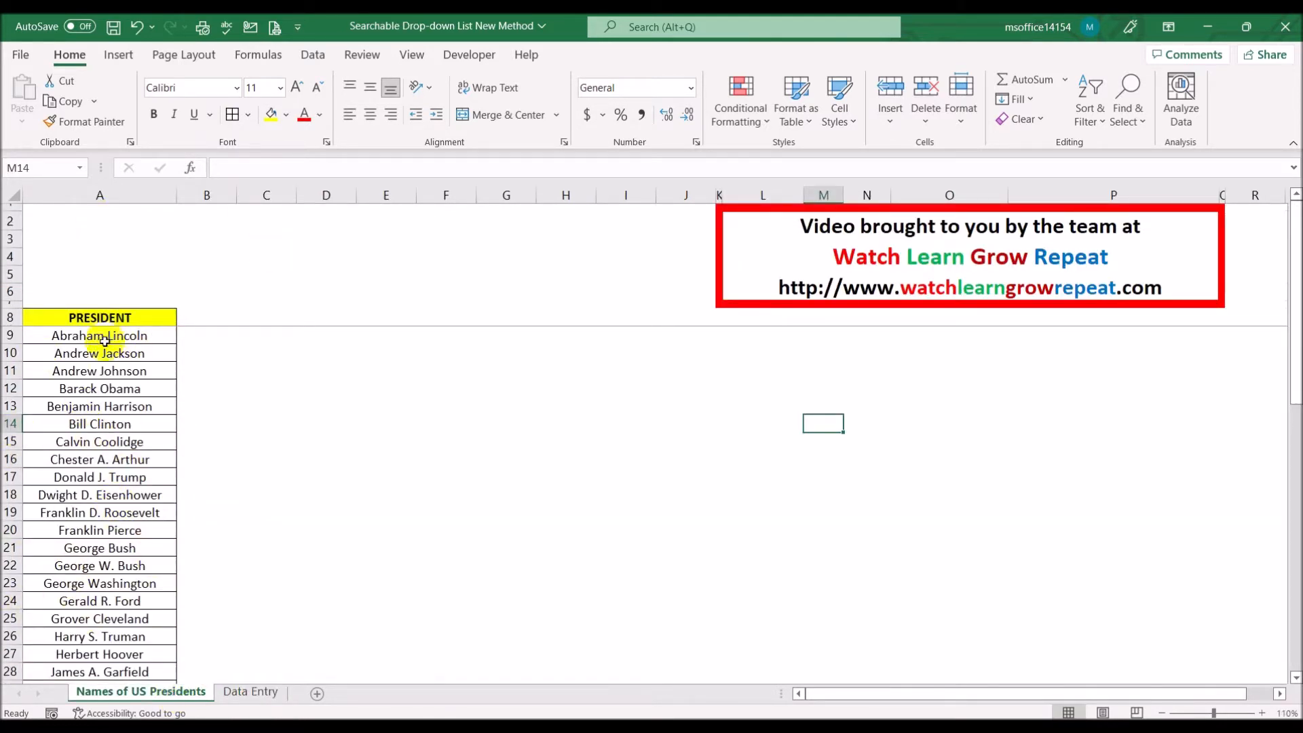
pyautogui.scroll(-12, 116, 369)
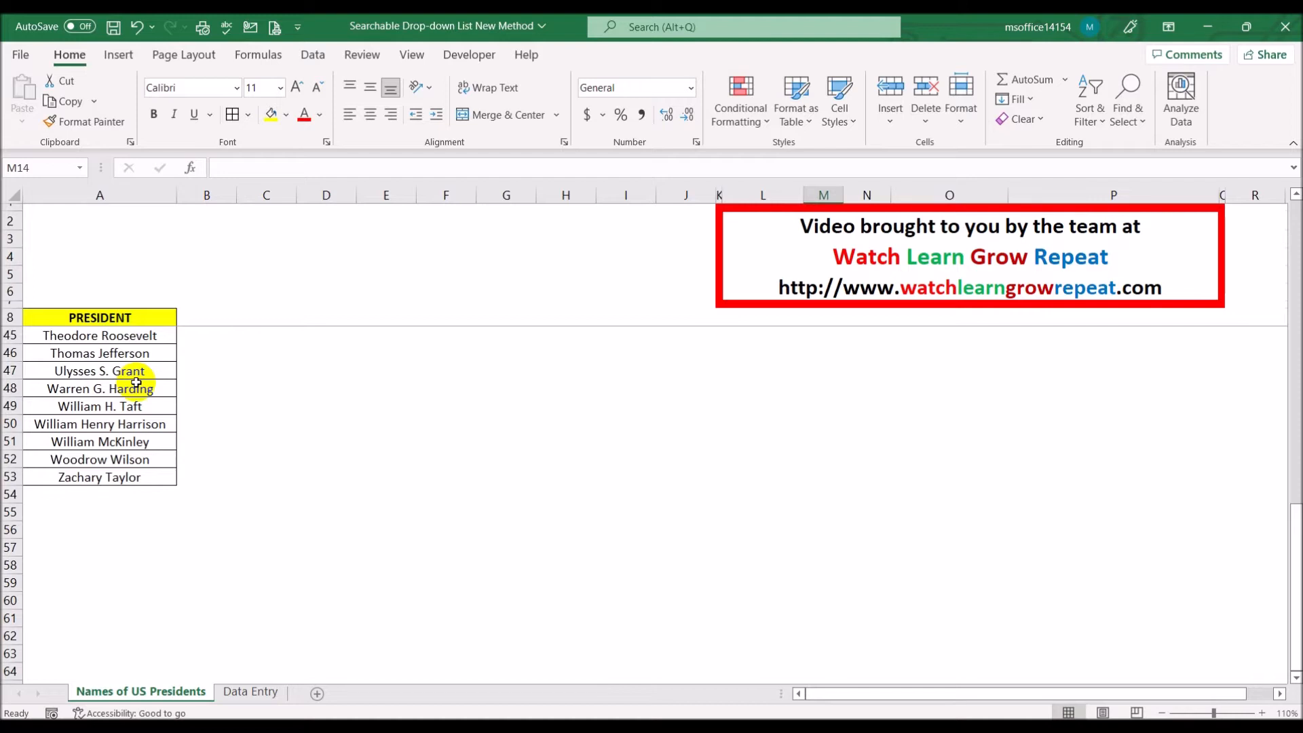
pyautogui.scroll(12, 135, 382)
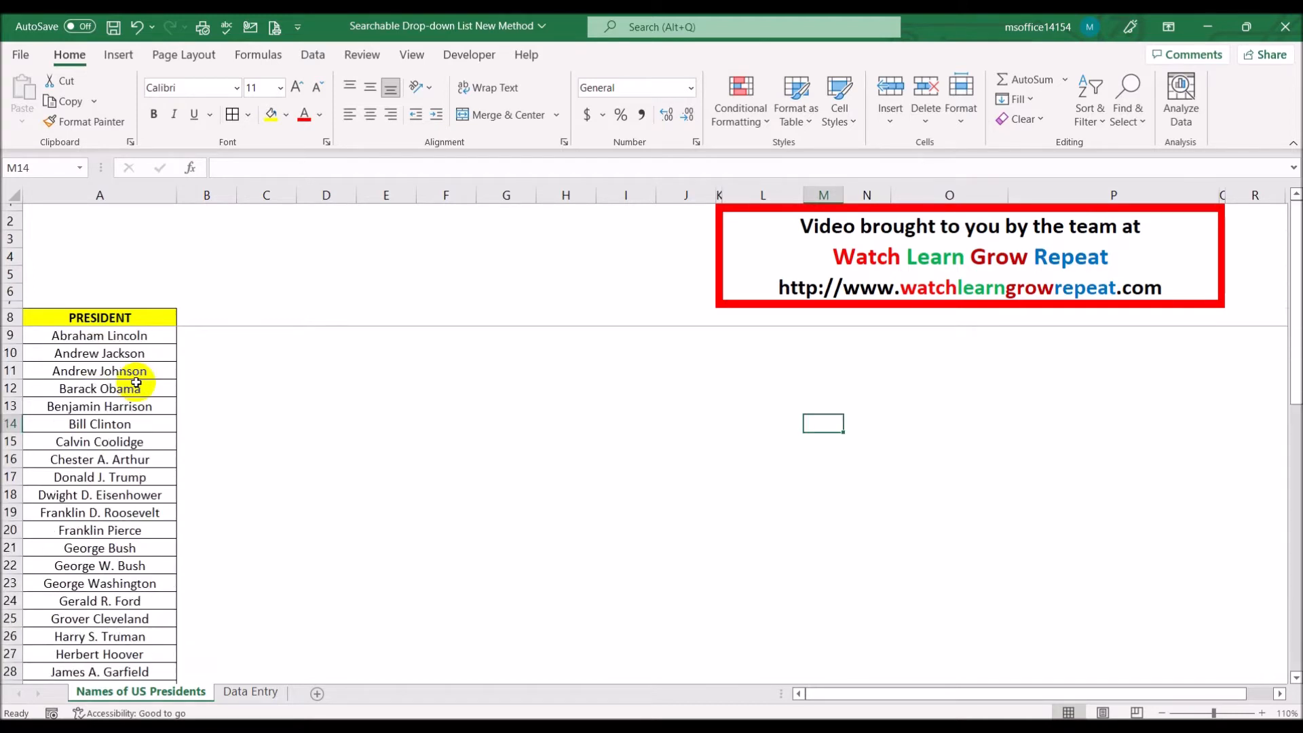
pyautogui.scroll(-7, 139, 379)
pyautogui.scroll(7, 164, 378)
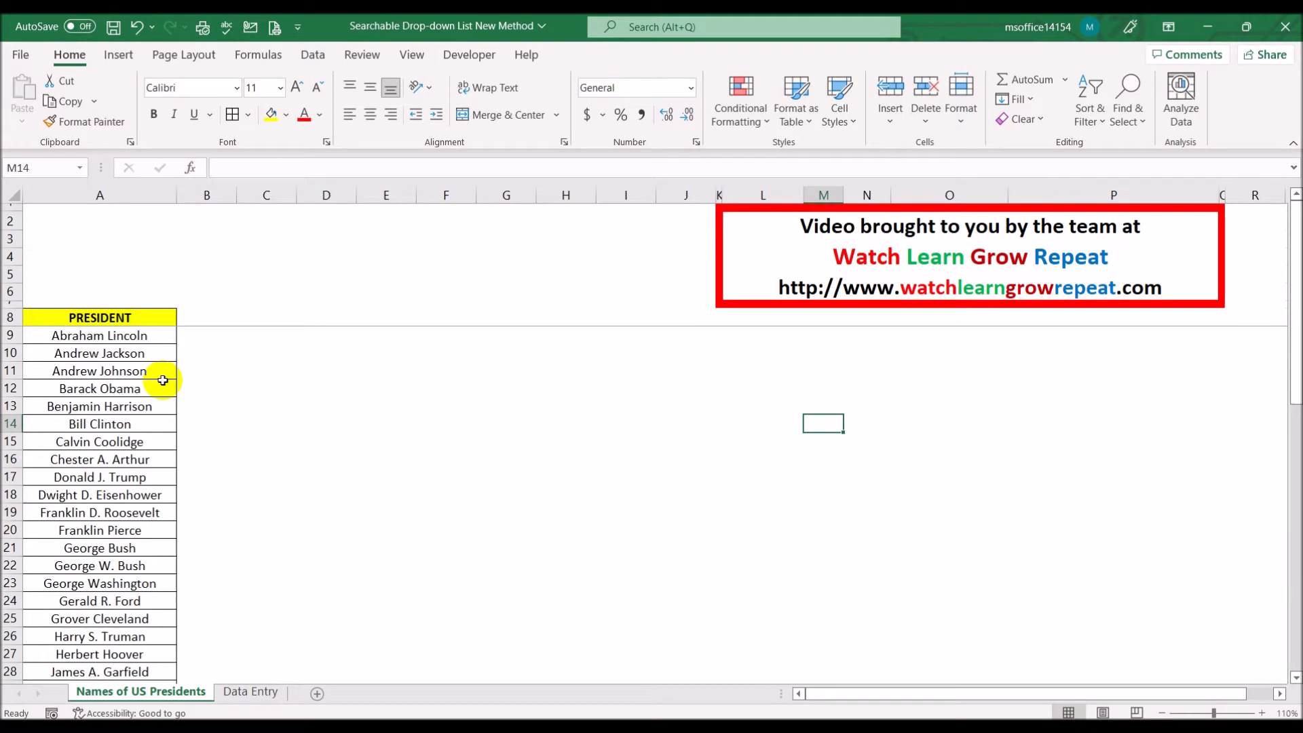
pyautogui.click(251, 691)
pyautogui.click(162, 264)
pyautogui.write('j')
pyautogui.press('Return')
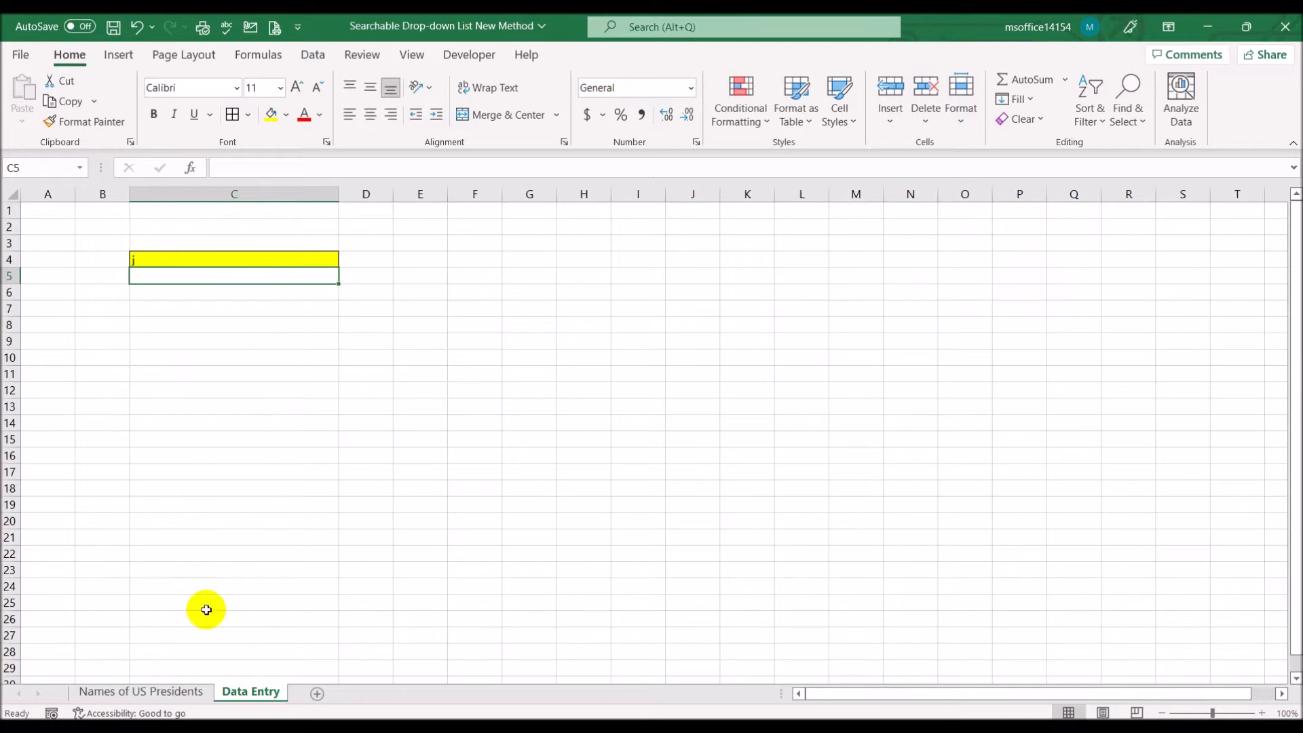
# Step: Shade Andrew Jackson, Andrew Johnson, Benjamin Harrison and Donald J. Trump light blue in the president list
pyautogui.click(181, 692)
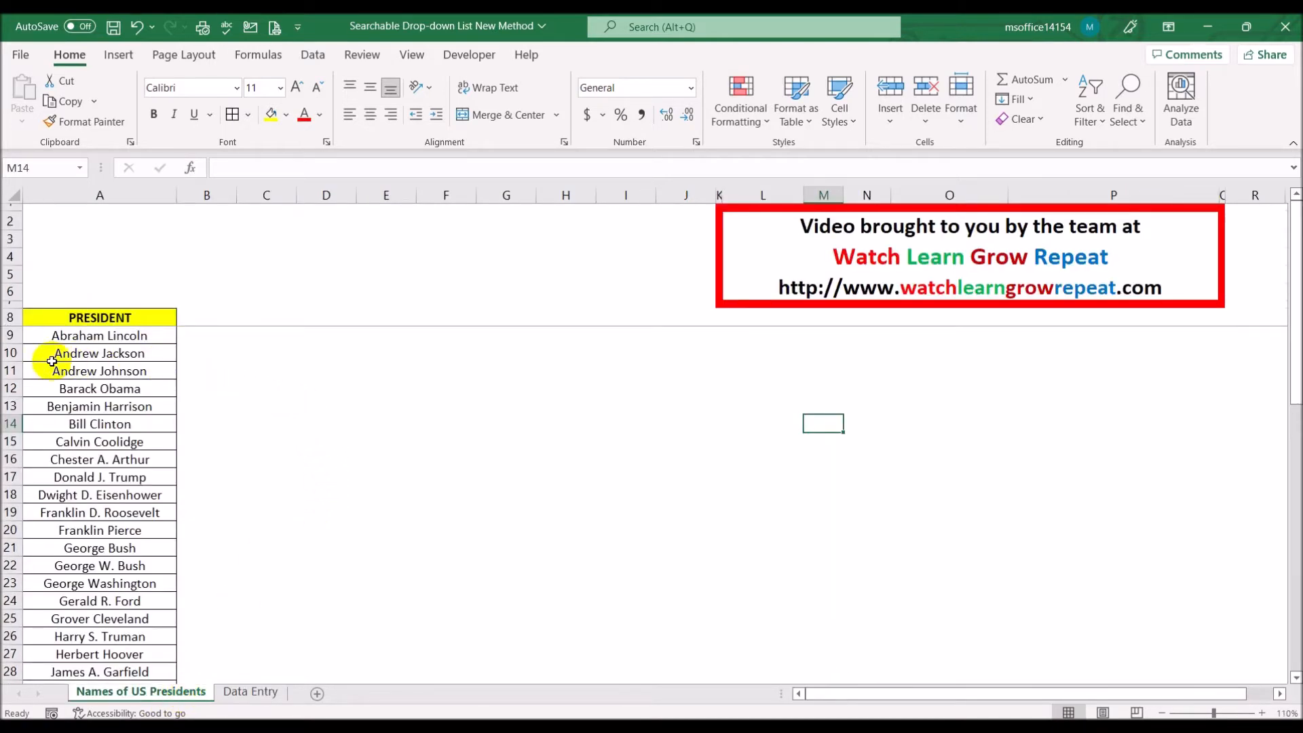
pyautogui.click(133, 357)
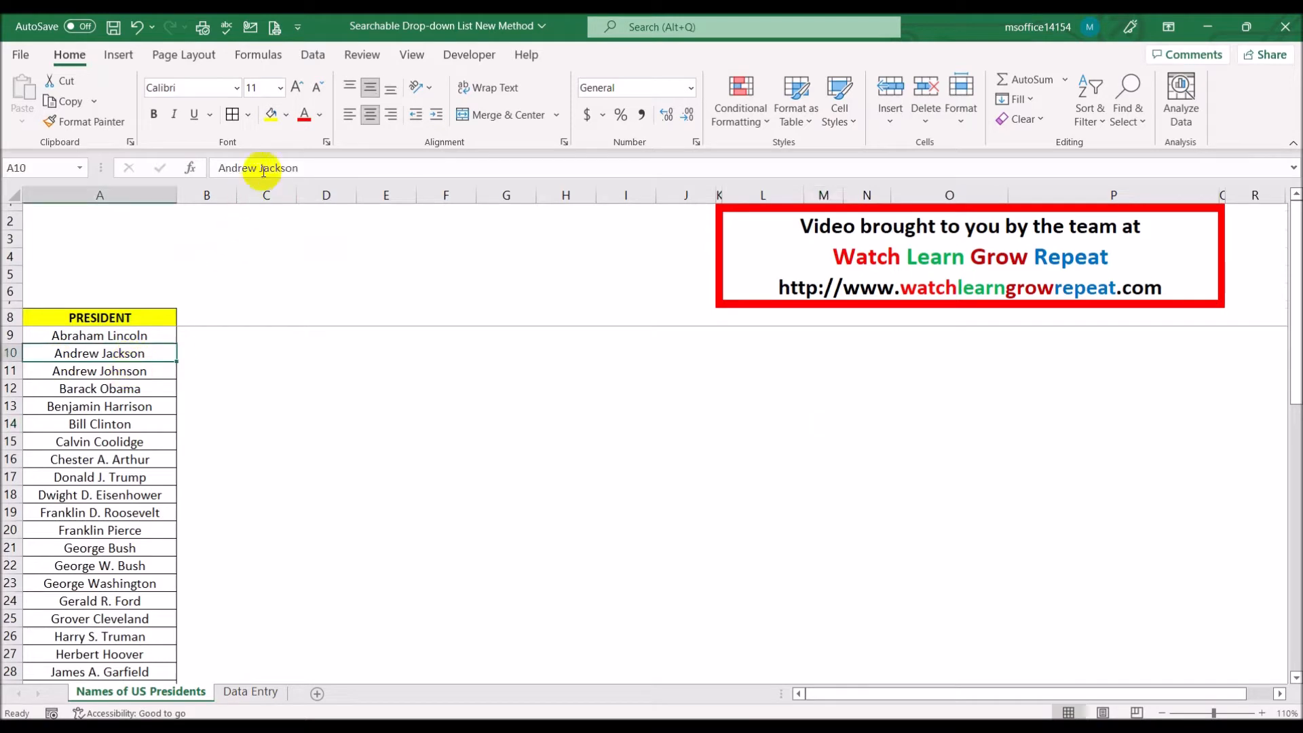
pyautogui.click(286, 121)
pyautogui.click(325, 181)
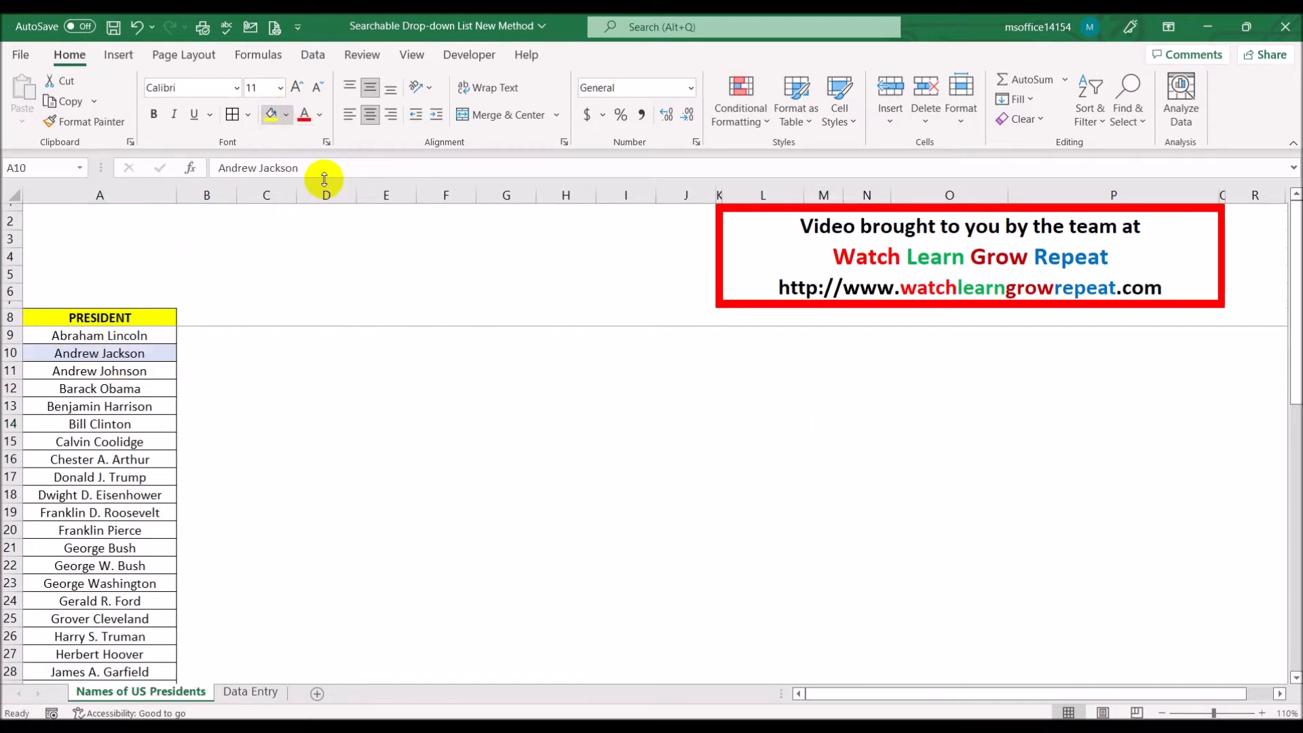
pyautogui.click(136, 371)
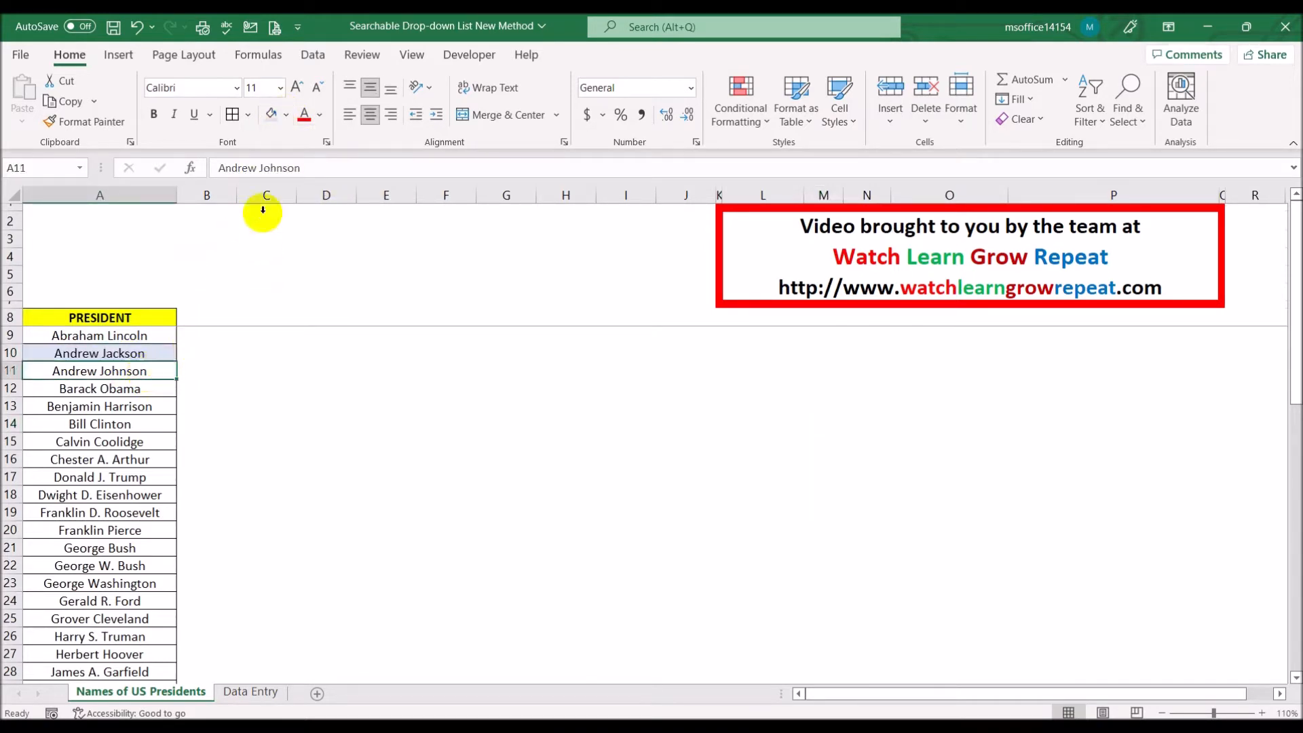
pyautogui.click(271, 114)
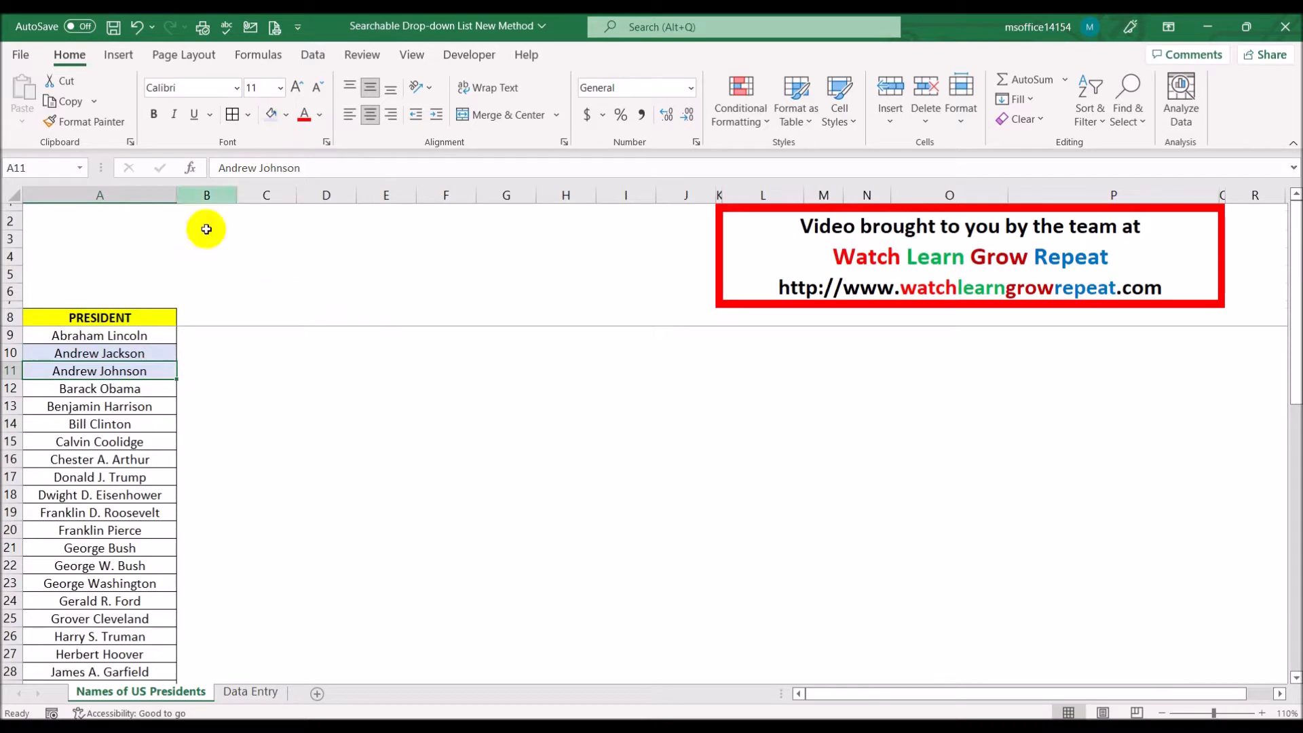
pyautogui.click(140, 406)
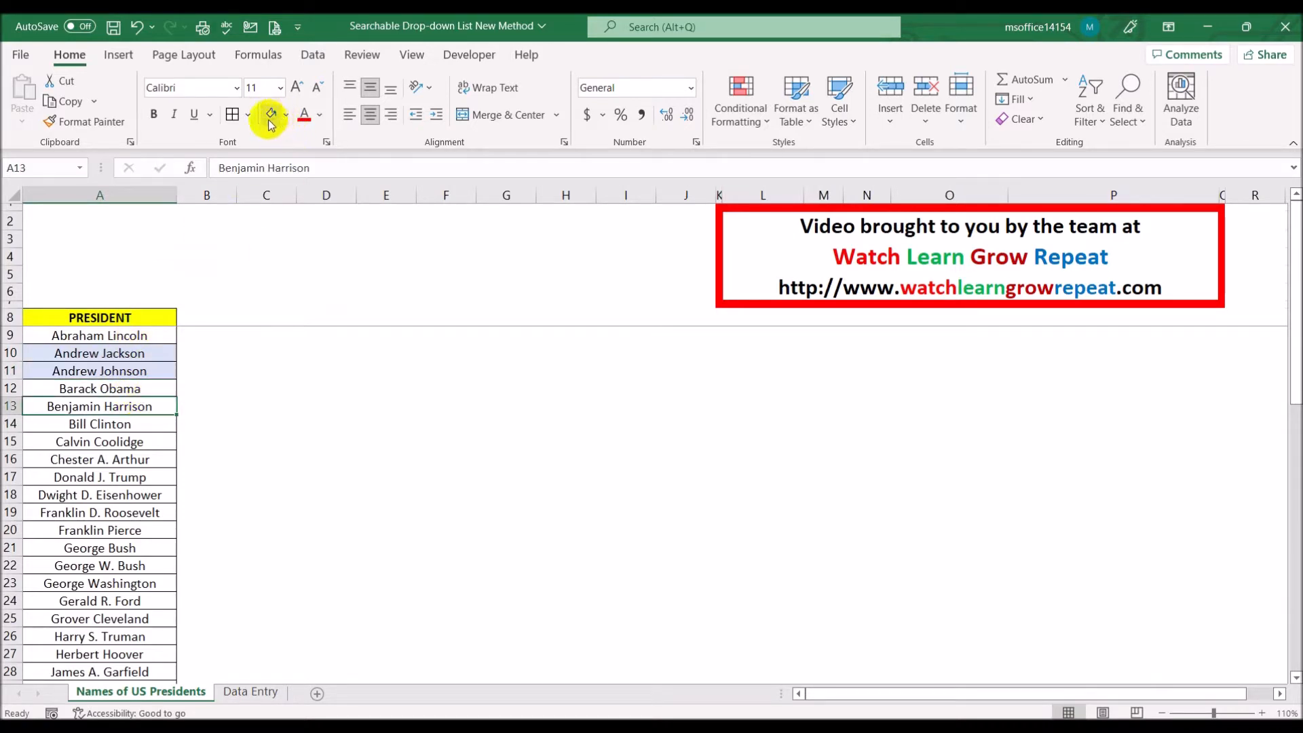
pyautogui.click(271, 119)
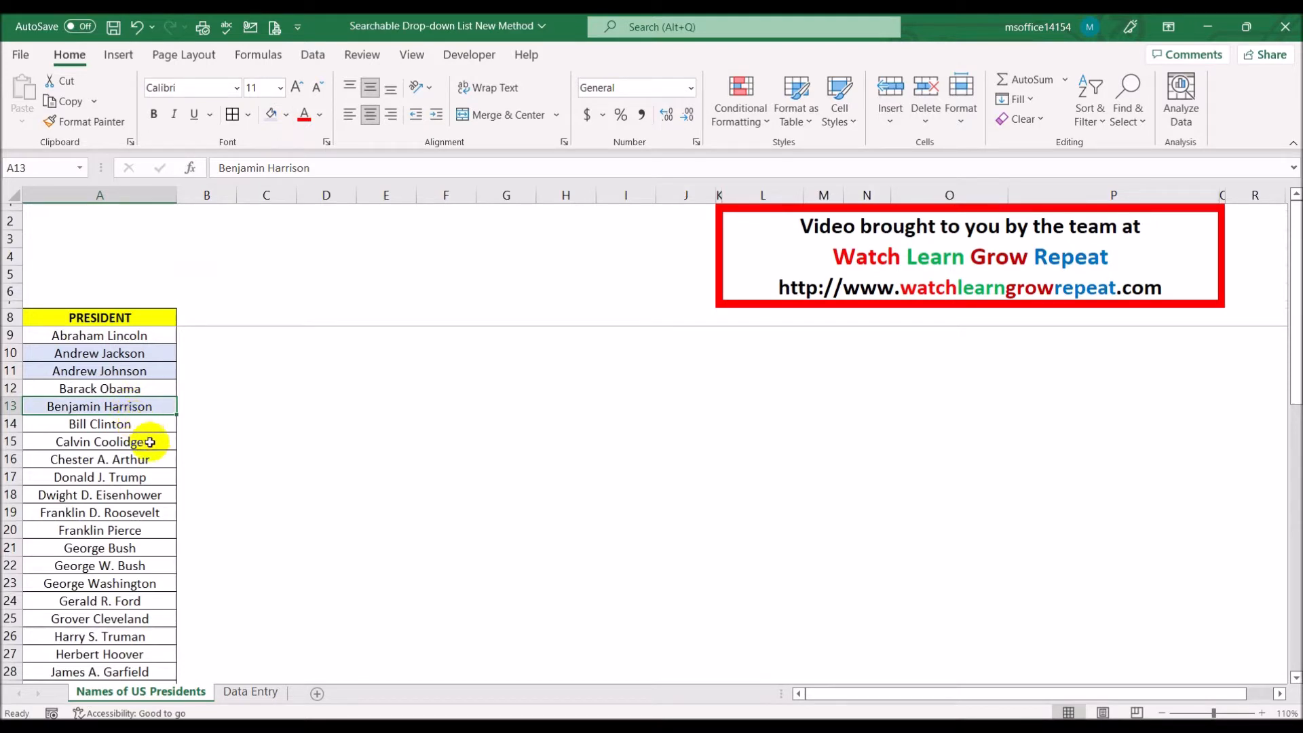
pyautogui.click(158, 478)
pyautogui.click(271, 115)
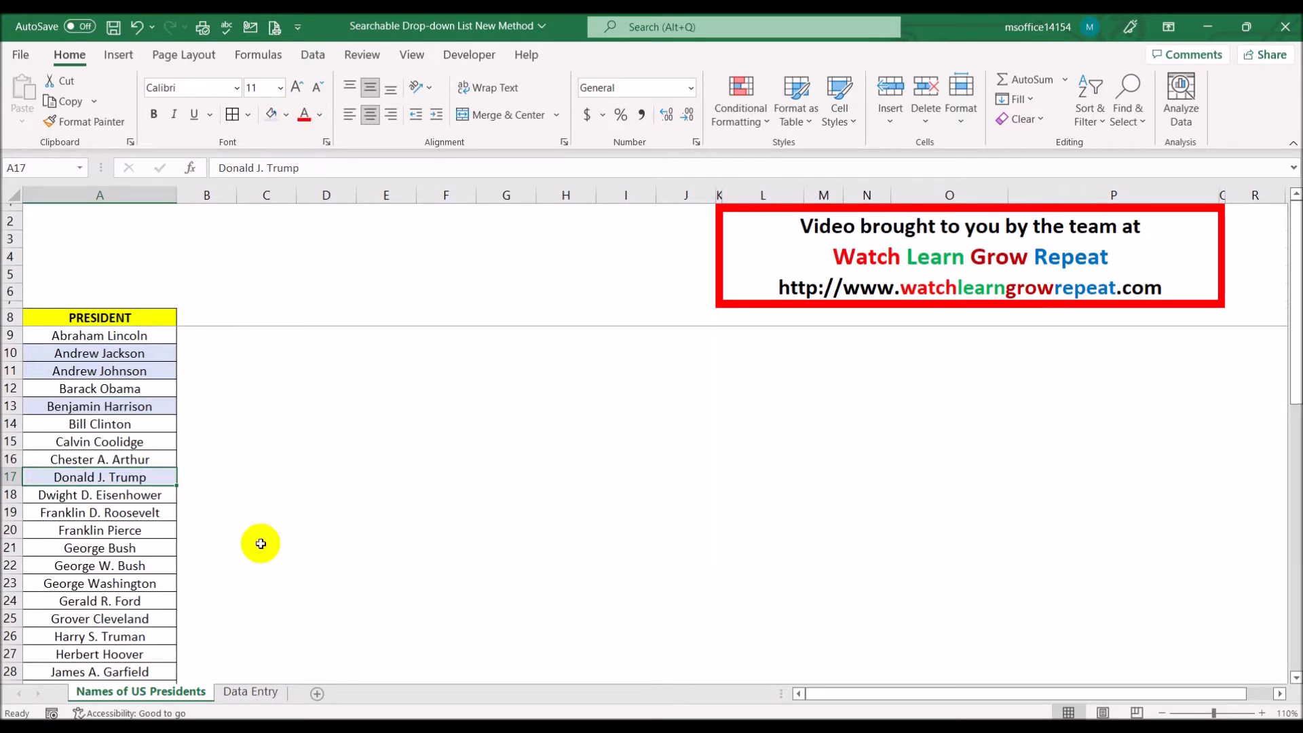
pyautogui.click(253, 691)
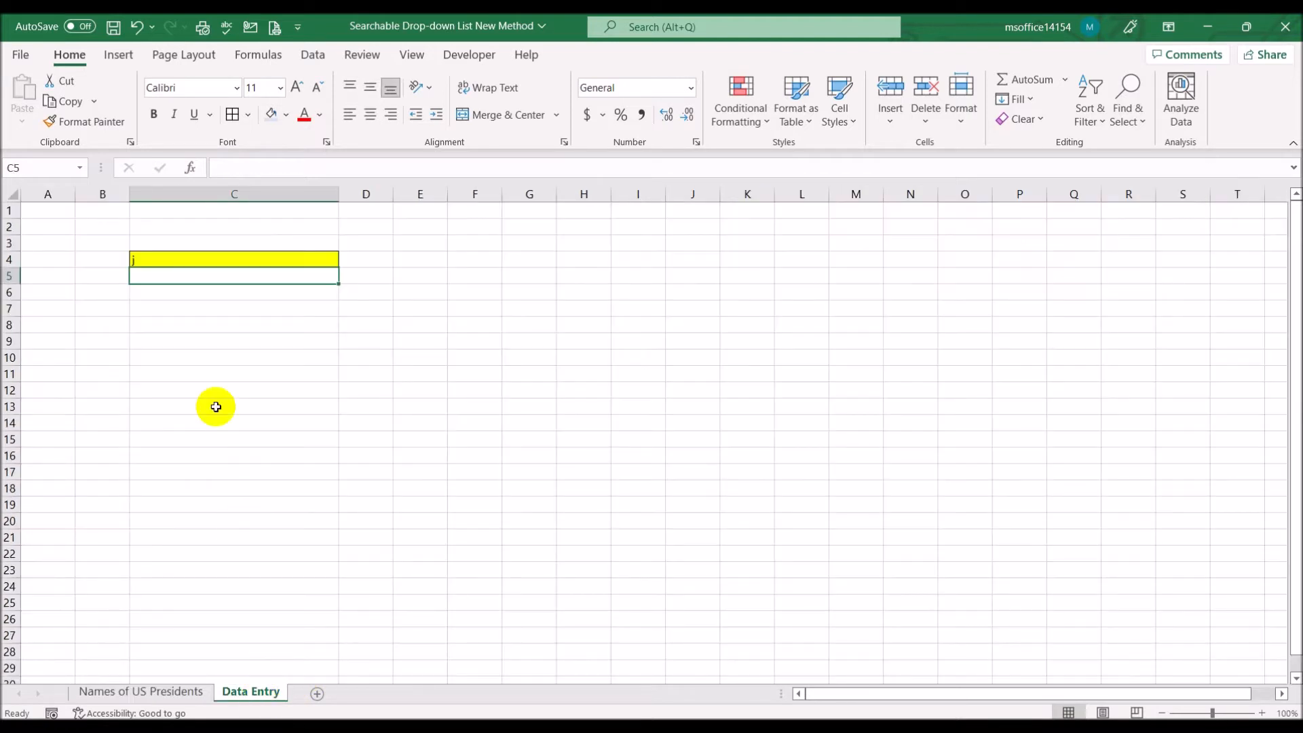
pyautogui.click(352, 258)
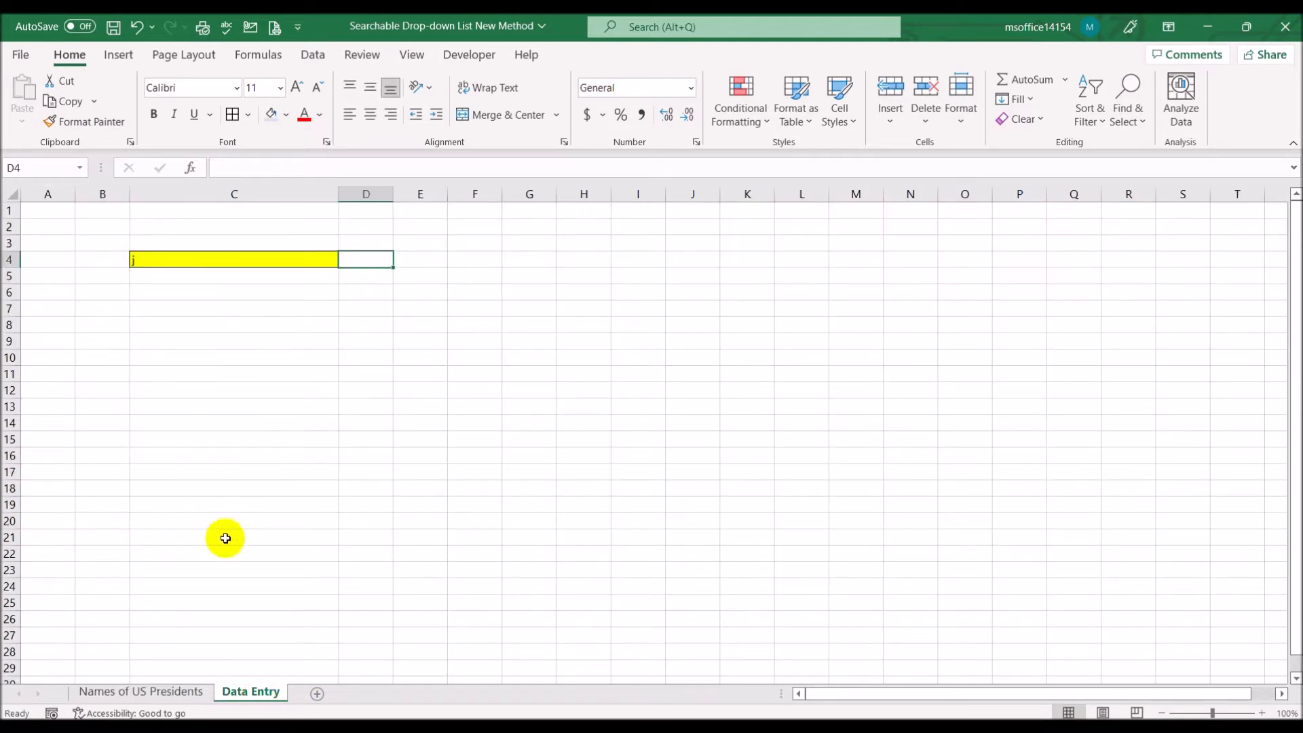
pyautogui.click(192, 692)
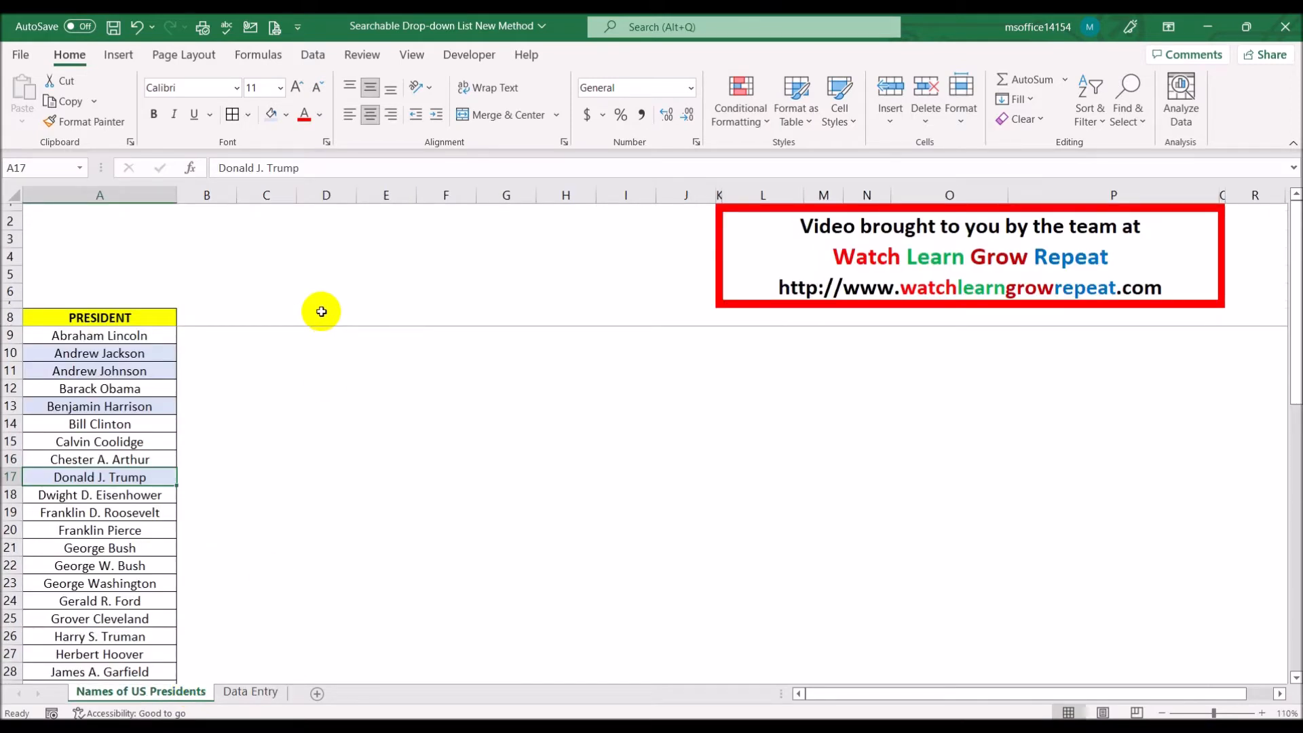
# Step: Enter =SEARCH('Data Entry'!C4,'Names of US Presidents'!A9) in cell B9 of the Names of US Presidents sheet
pyautogui.click(200, 337)
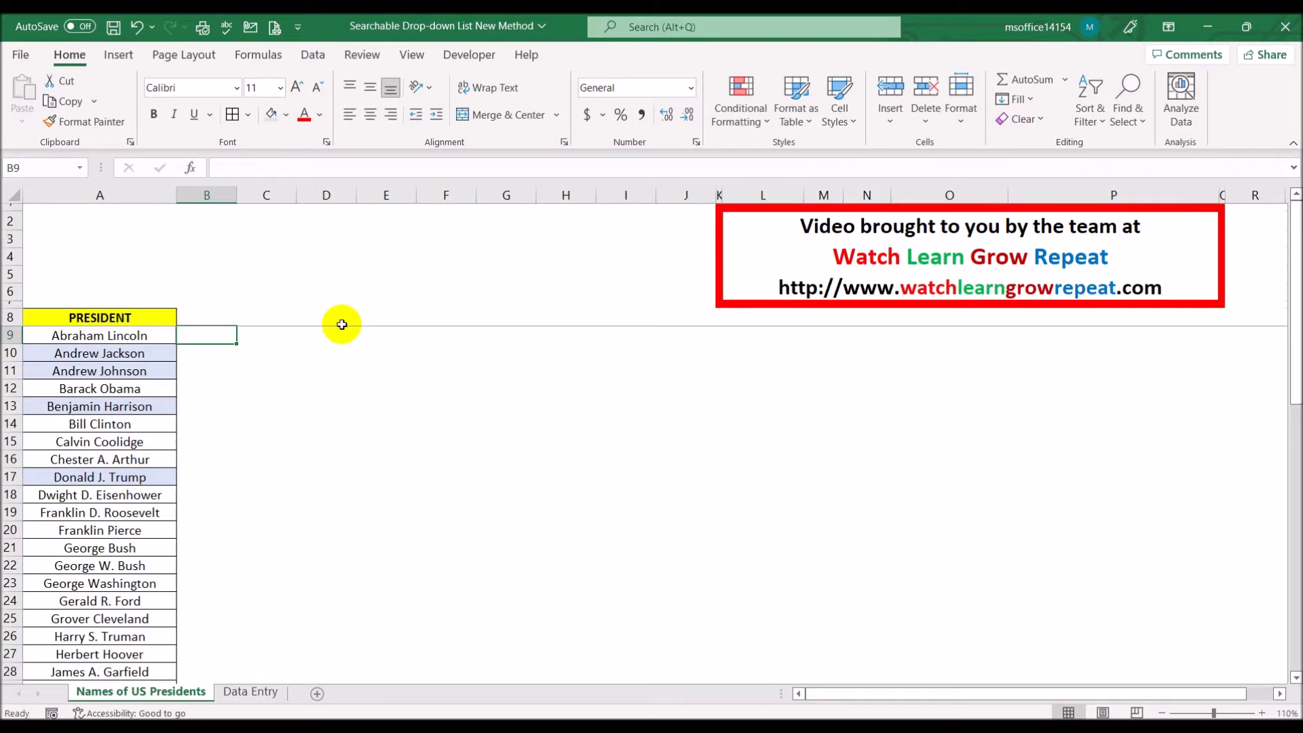
pyautogui.write('=se')
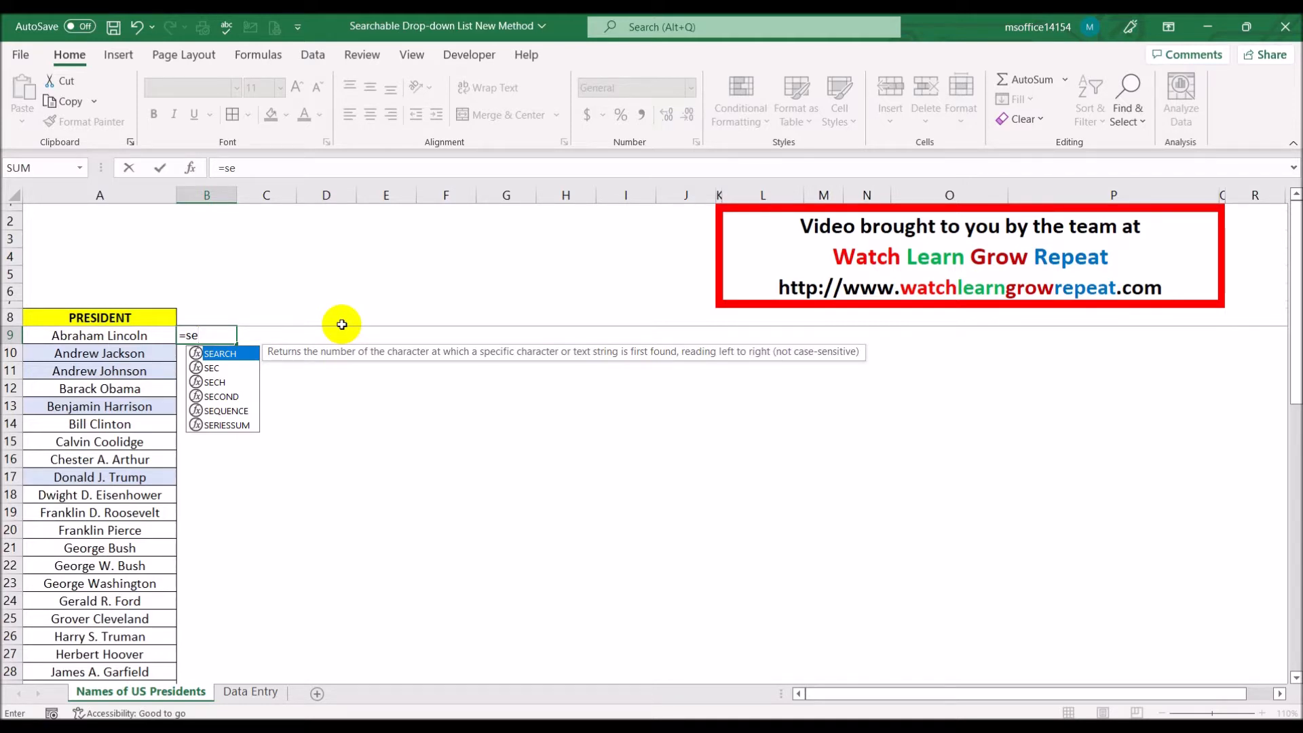
pyautogui.doubleClick(219, 354)
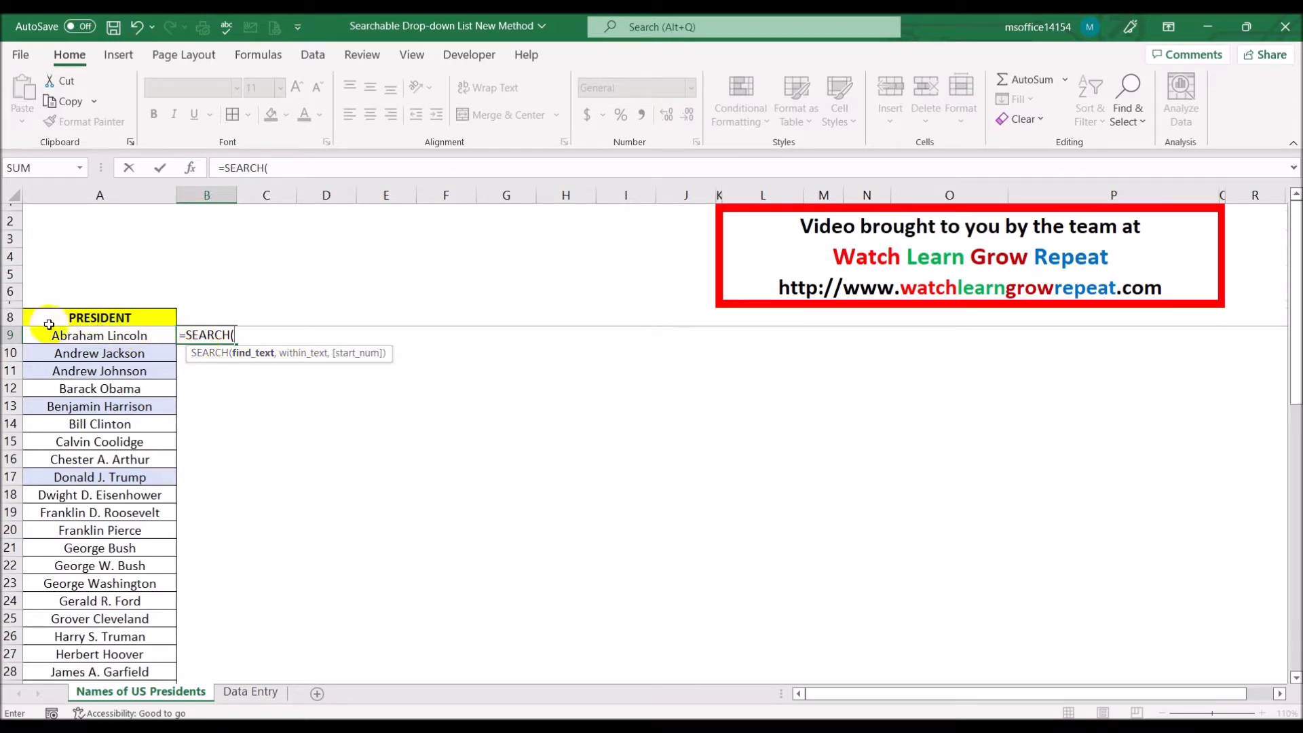
pyautogui.click(275, 695)
pyautogui.click(169, 259)
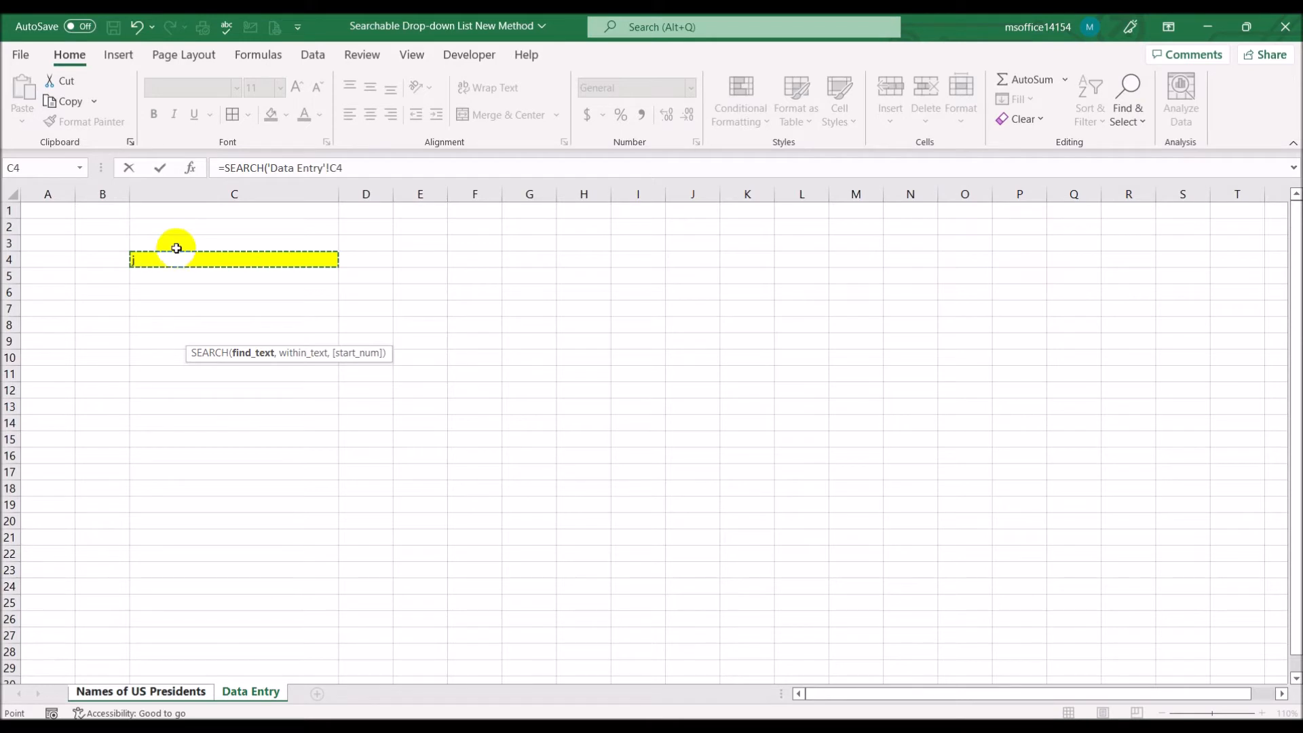
pyautogui.write(',')
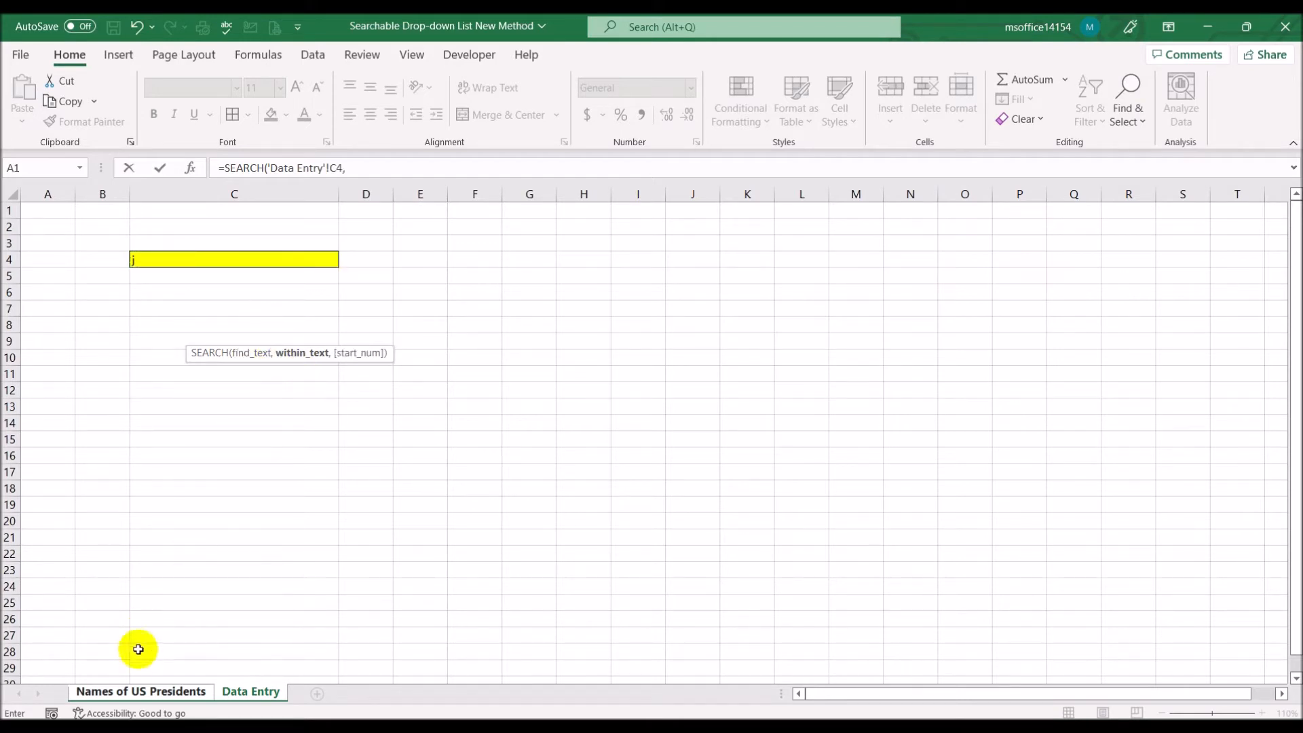
pyautogui.click(176, 699)
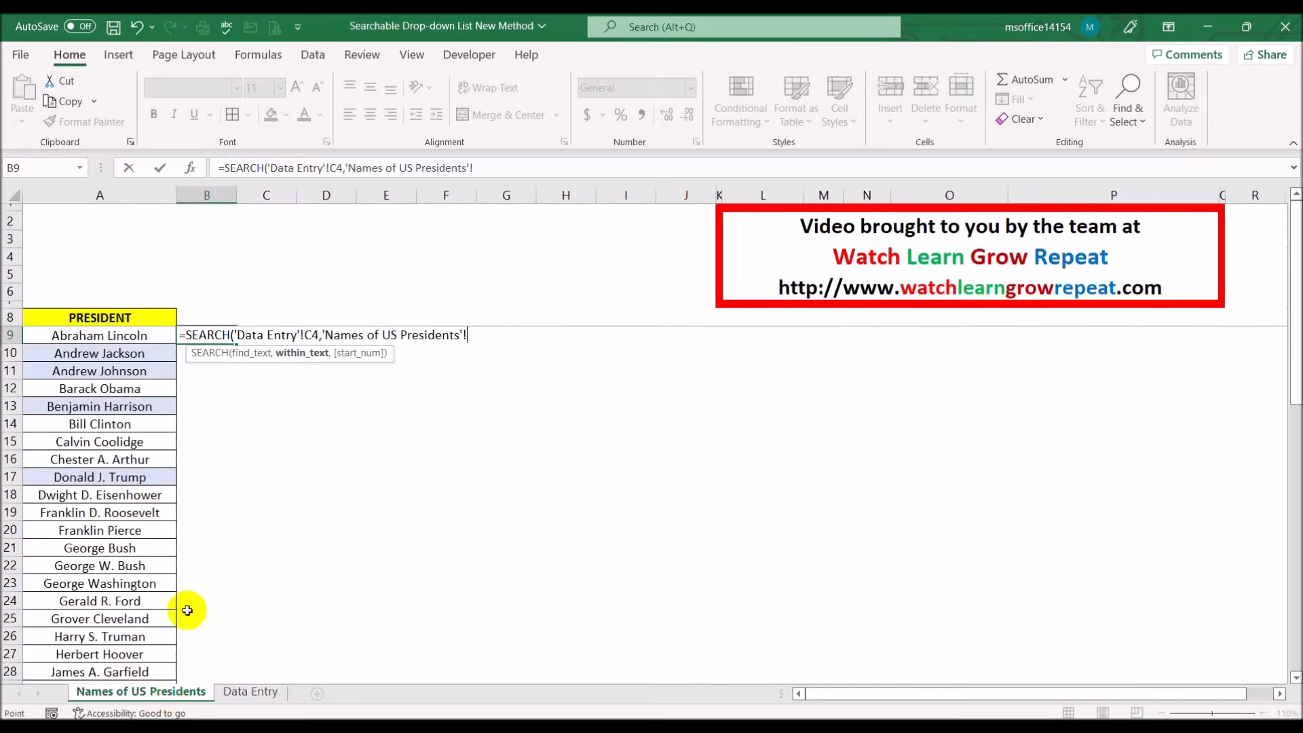
pyautogui.click(75, 337)
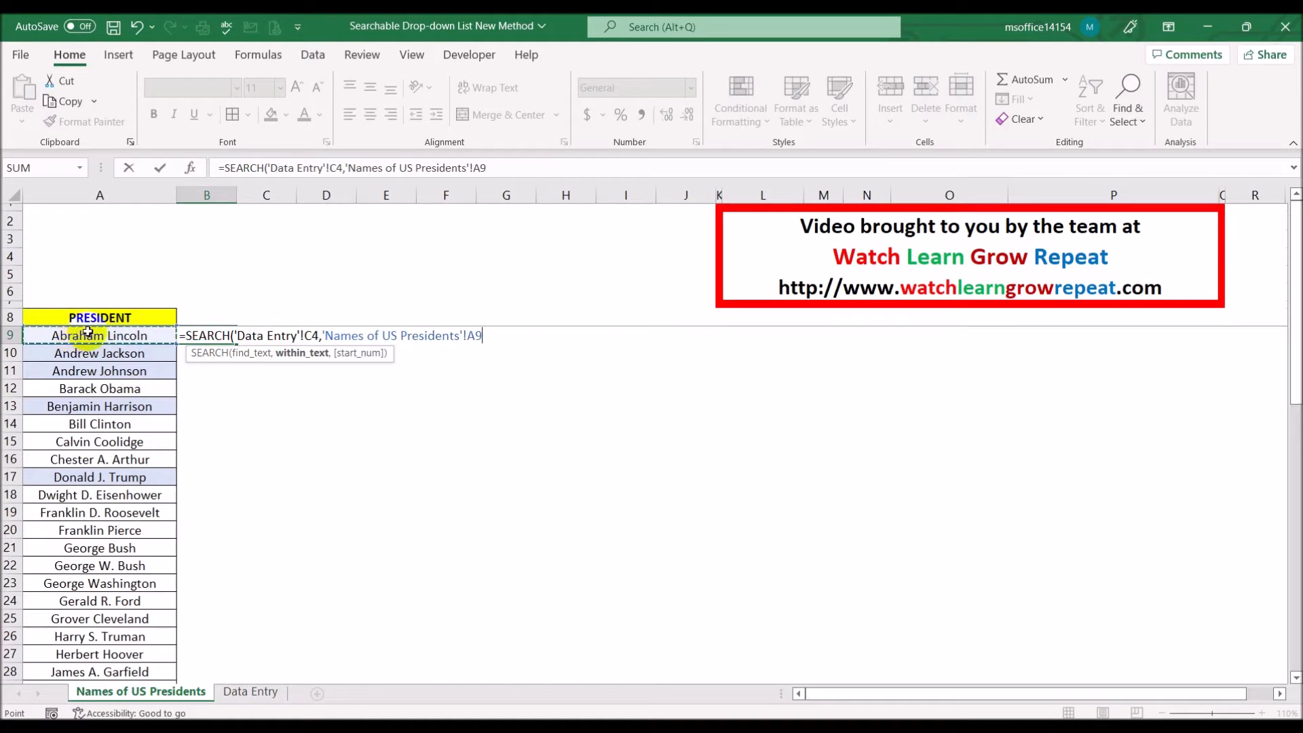
pyautogui.write(')')
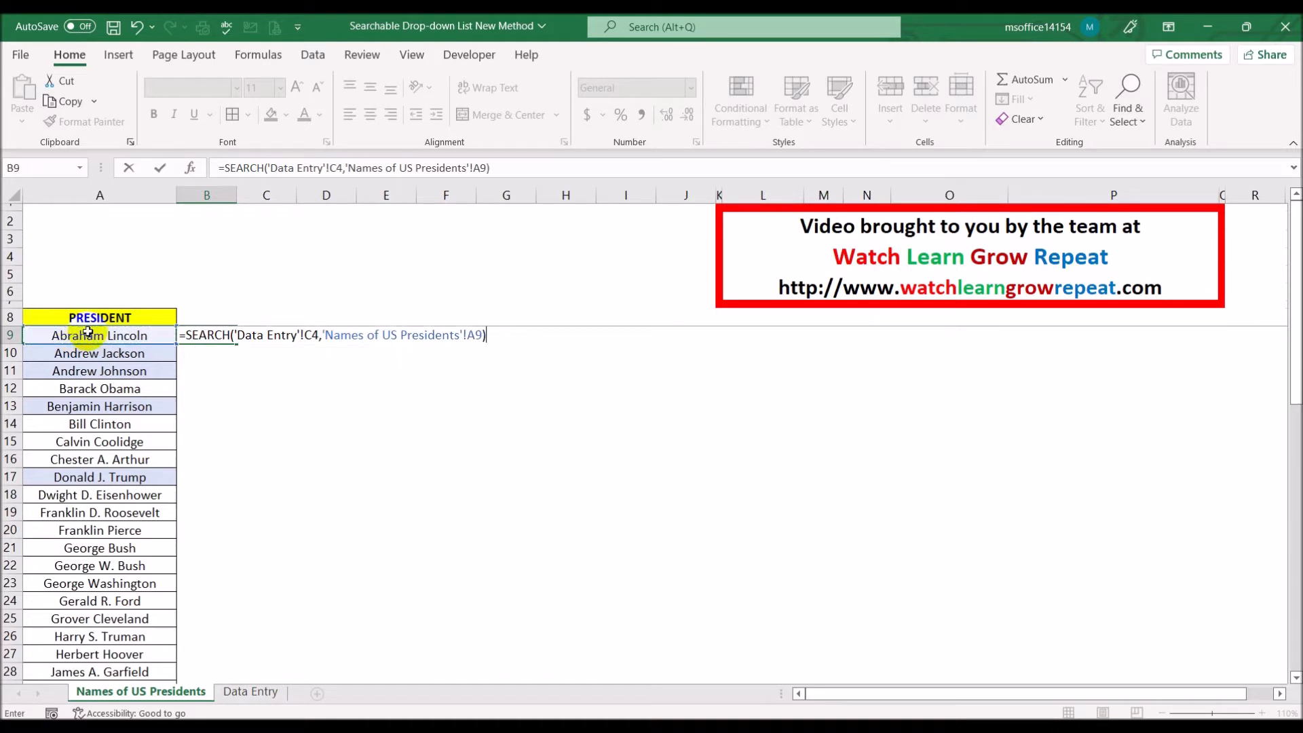
pyautogui.press('Return')
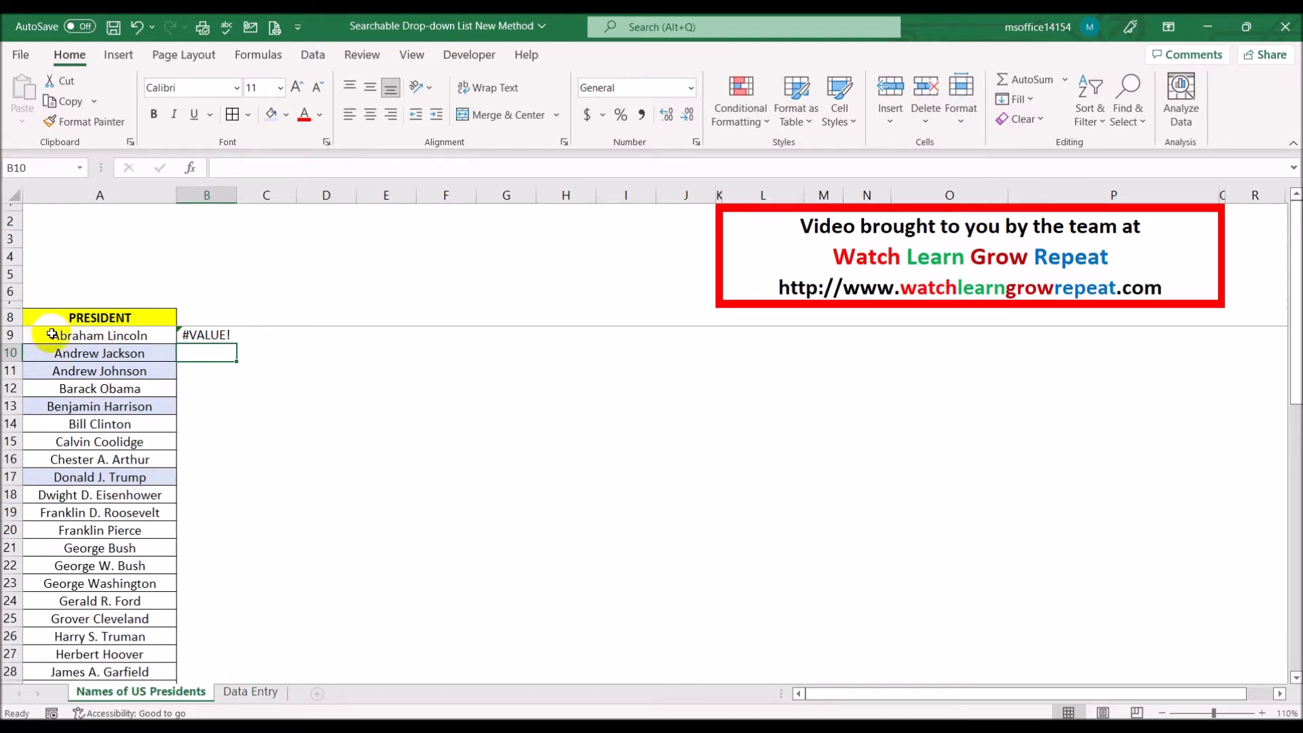
# Step: Copy the SEARCH formula from B9 down to B17 and check its reference to C4 on the Data Entry sheet
pyautogui.click(226, 339)
pyautogui.moveTo(234, 343); pyautogui.dragTo(237, 486)
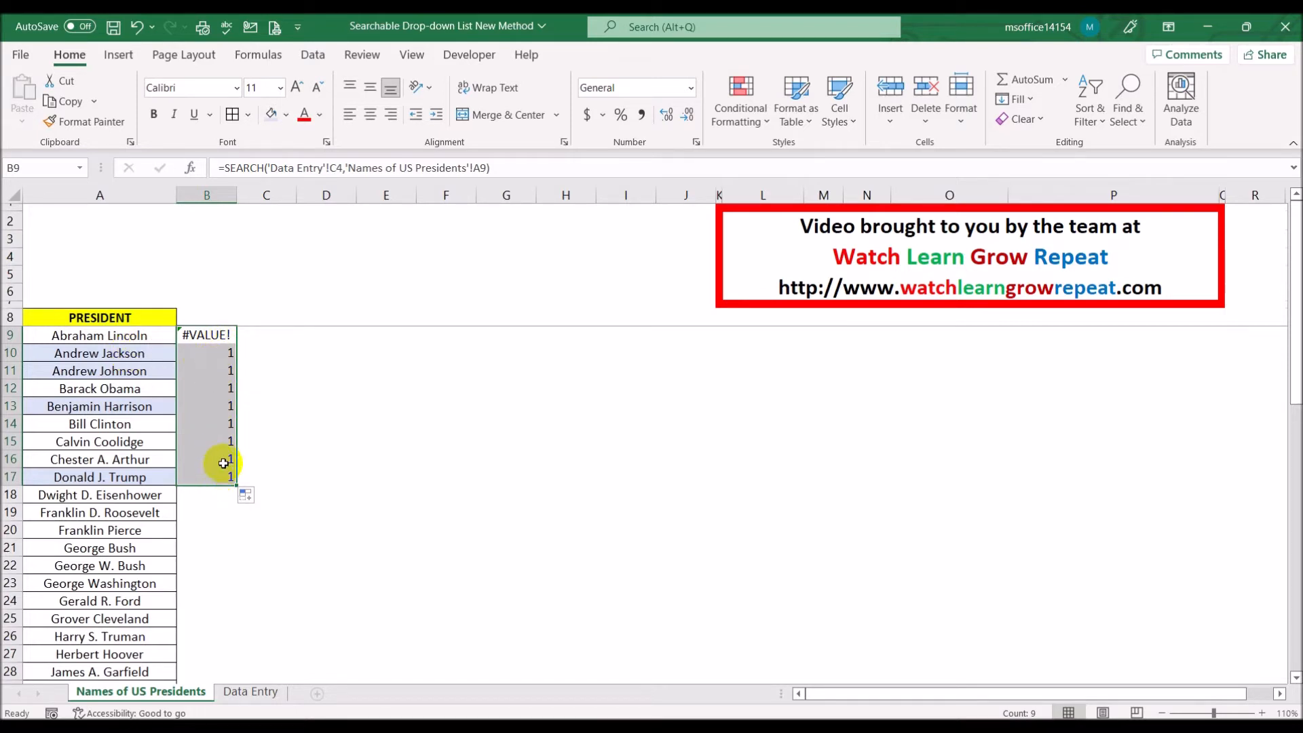
pyautogui.click(159, 391)
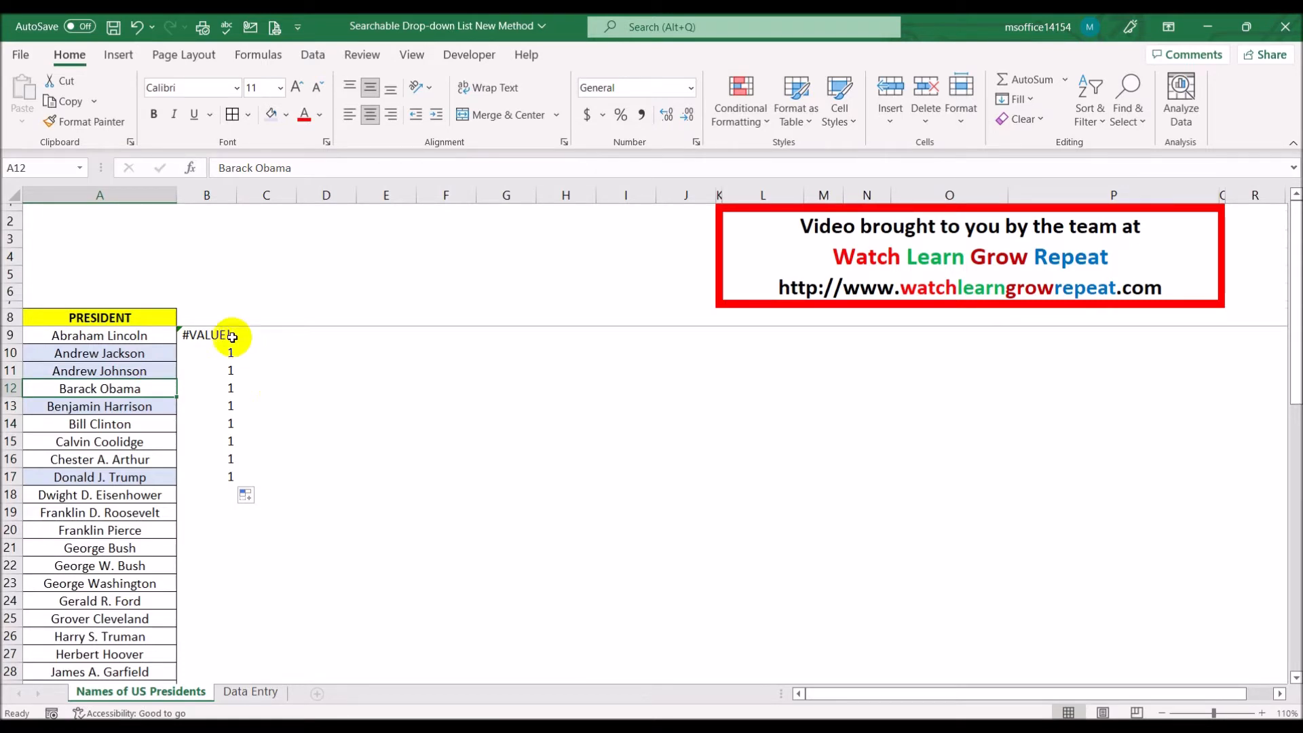
pyautogui.click(202, 332)
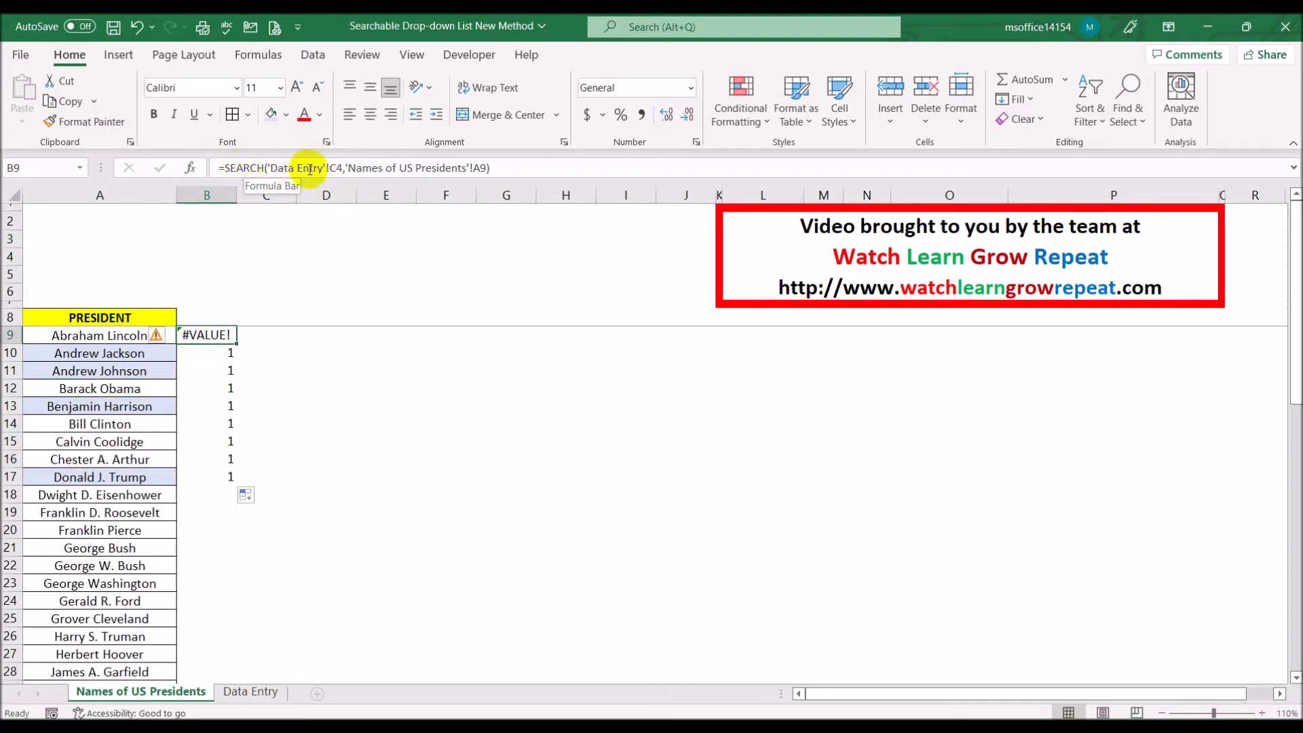
pyautogui.click(251, 691)
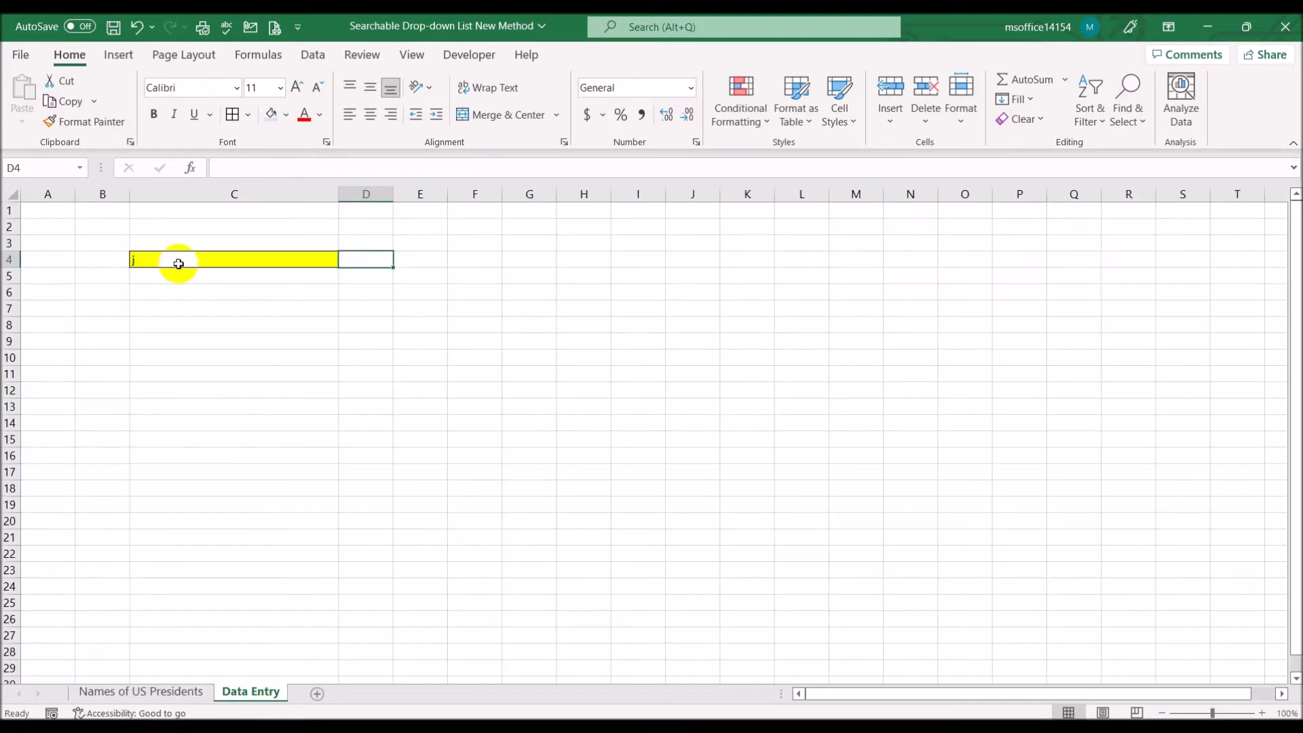
# Step: Make the Data Entry C4 reference absolute as $C$4 in the SEARCH formula in cell B9 of the Names of US Presidents sheet
pyautogui.write('j')
pyautogui.click(178, 691)
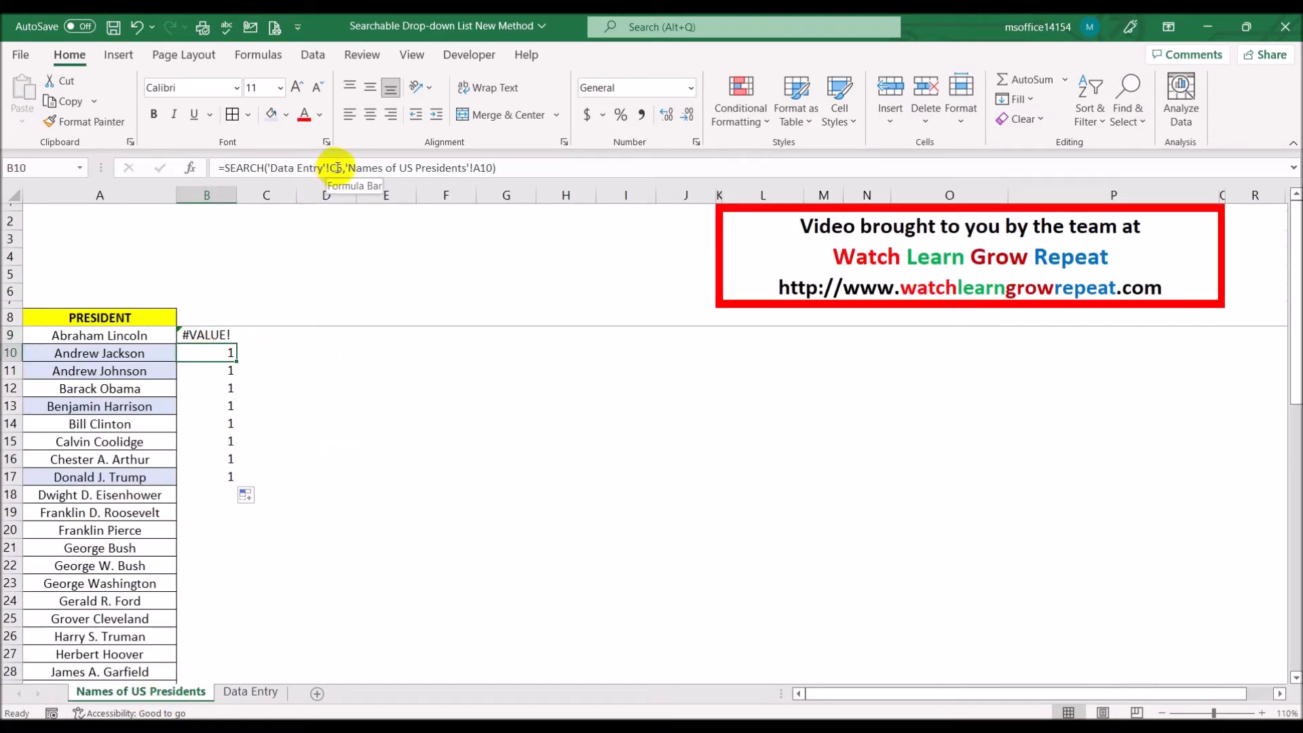
pyautogui.click(218, 369)
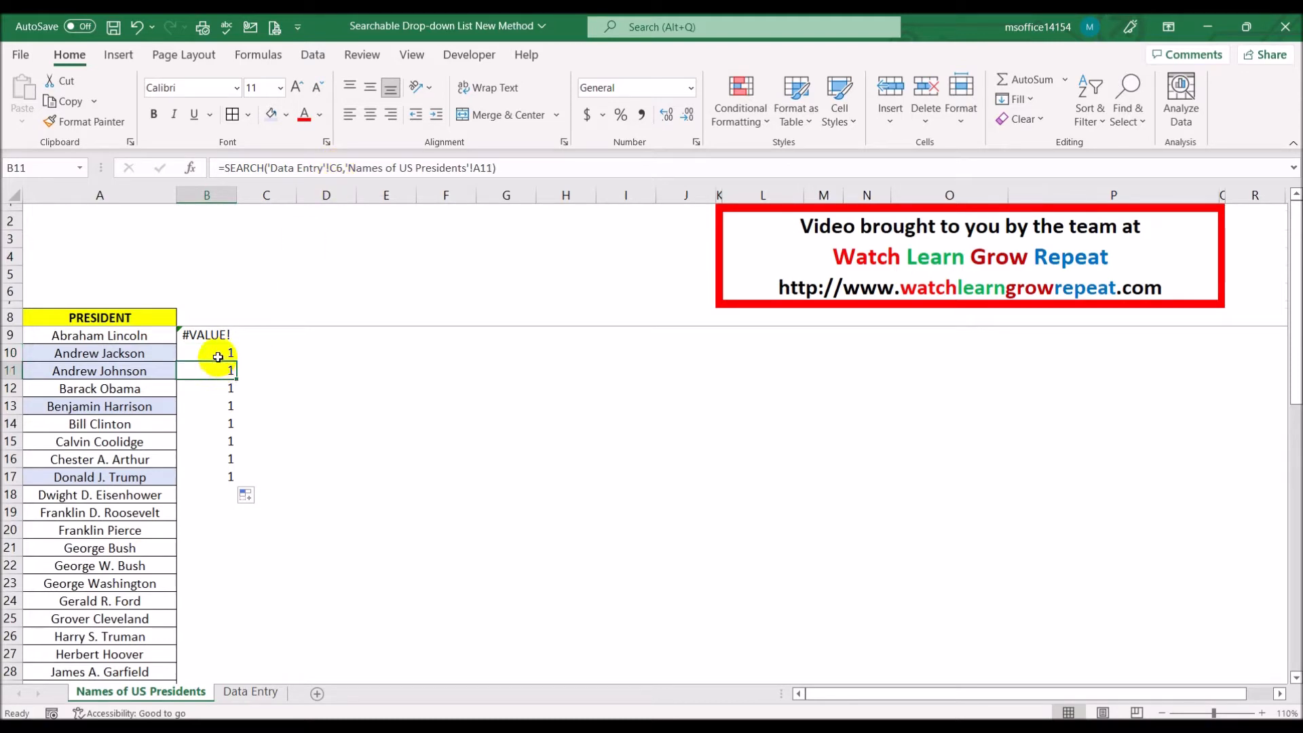
pyautogui.click(215, 335)
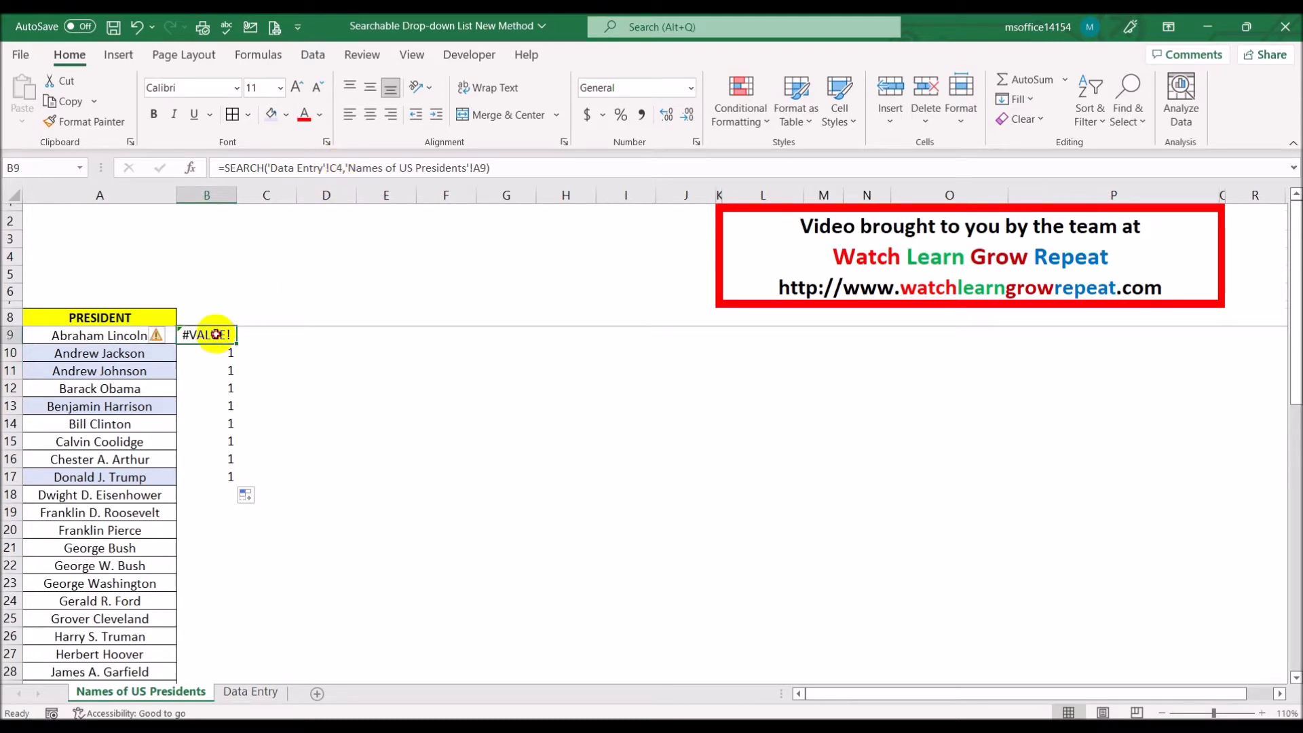
pyautogui.click(338, 168)
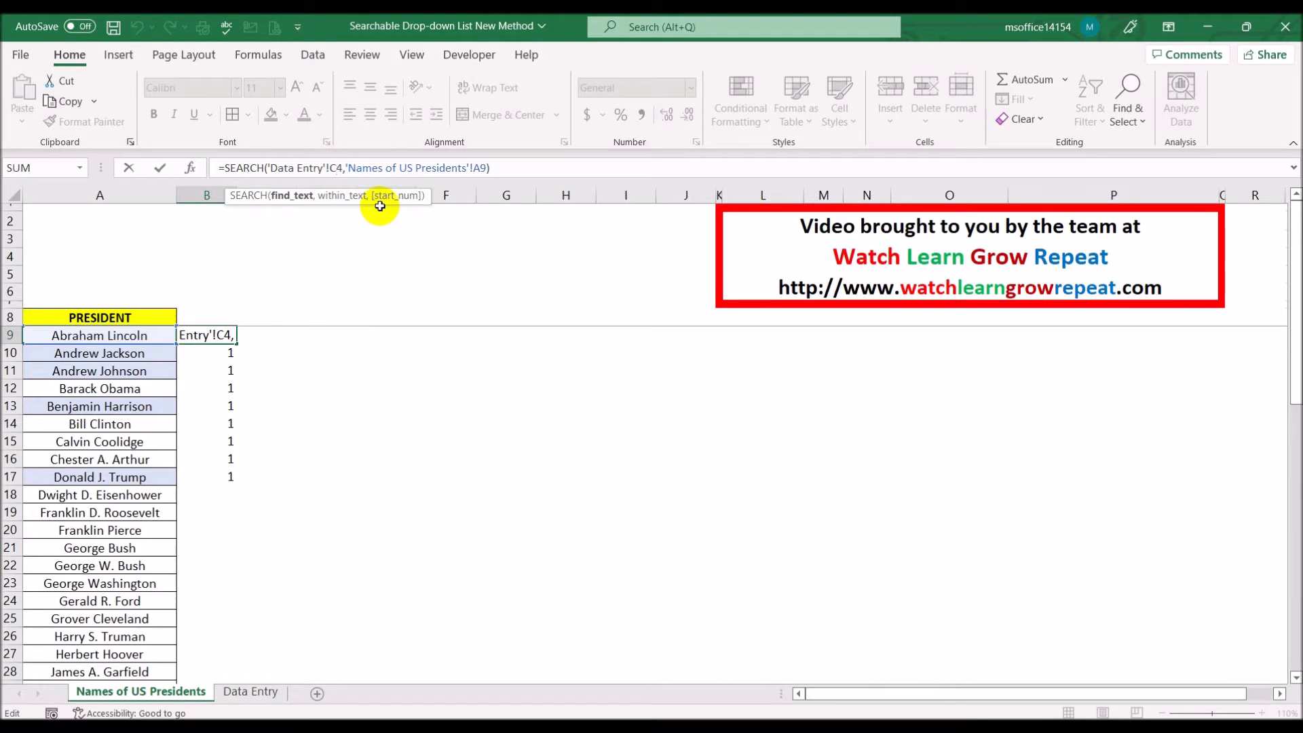
pyautogui.press('F4')
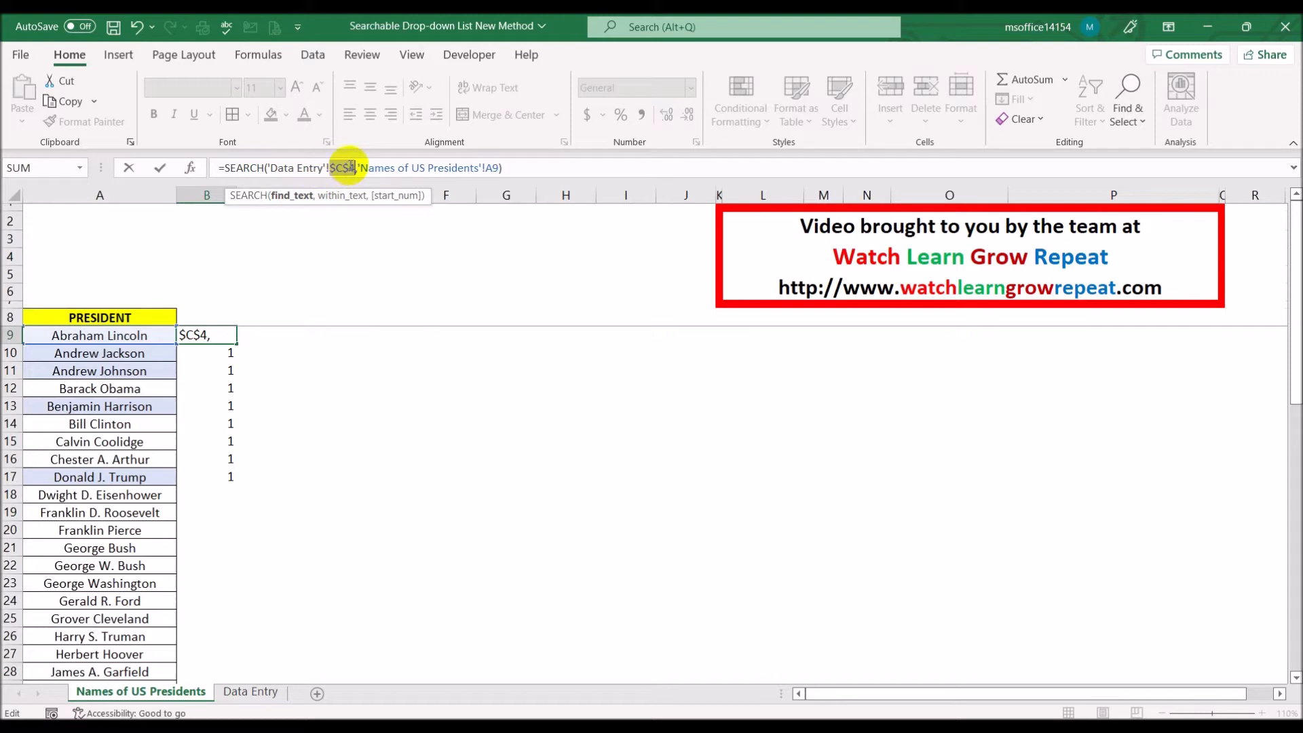
pyautogui.press('Return')
# Step: Copy the corrected SEARCH formula from B9 down to B17 and check the references in the copied cells
pyautogui.click(234, 336)
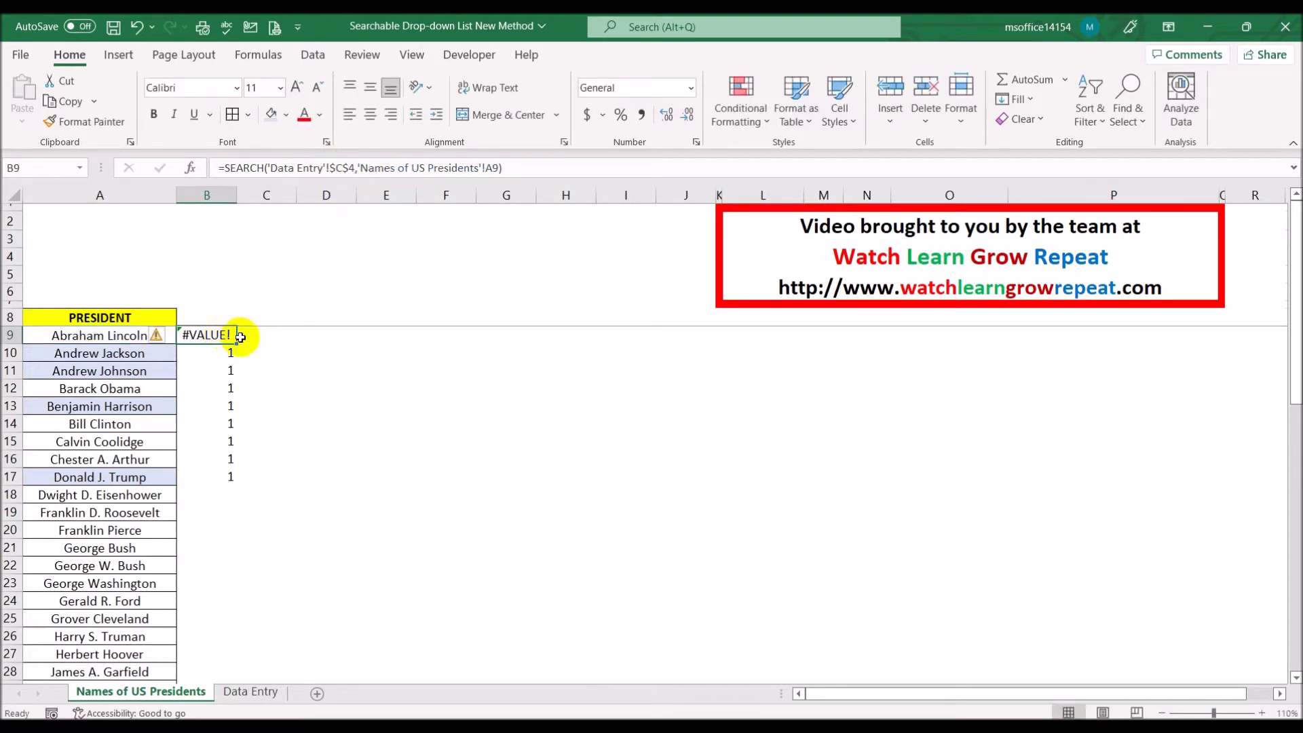
pyautogui.moveTo(239, 344); pyautogui.dragTo(236, 481)
pyautogui.click(210, 353)
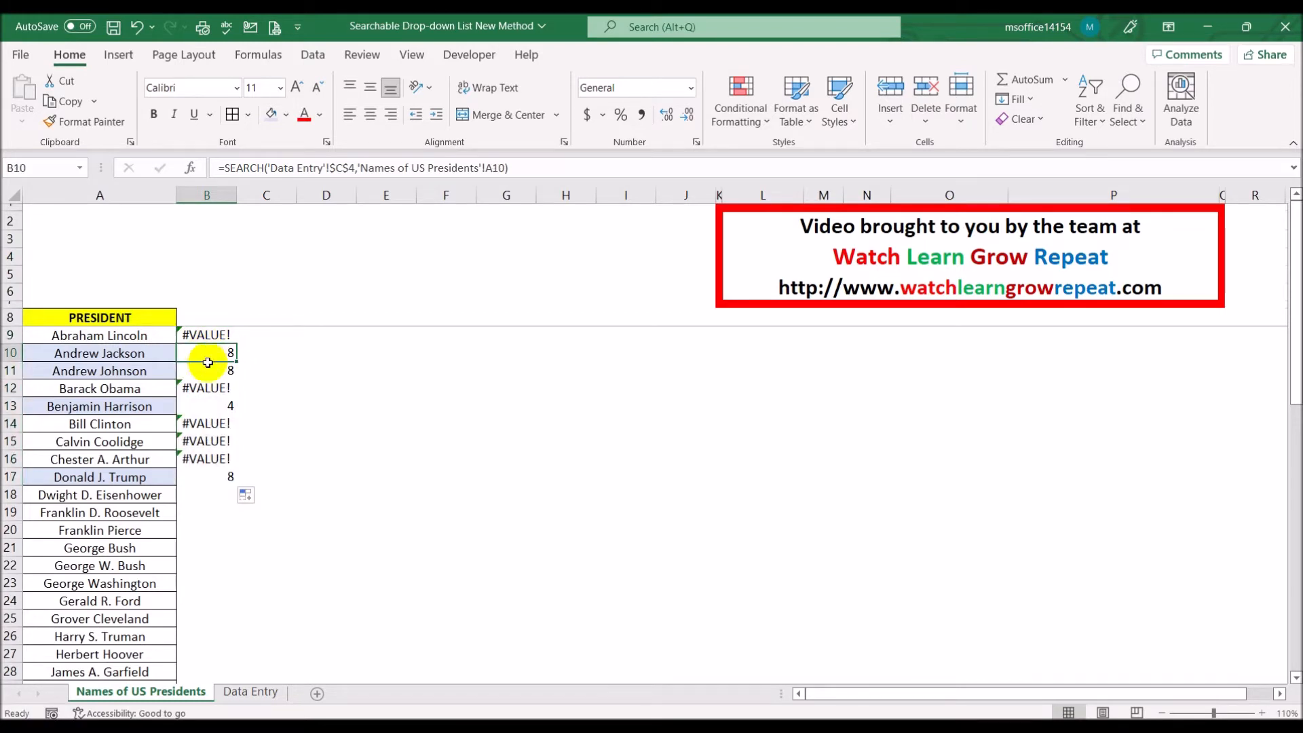
pyautogui.click(204, 370)
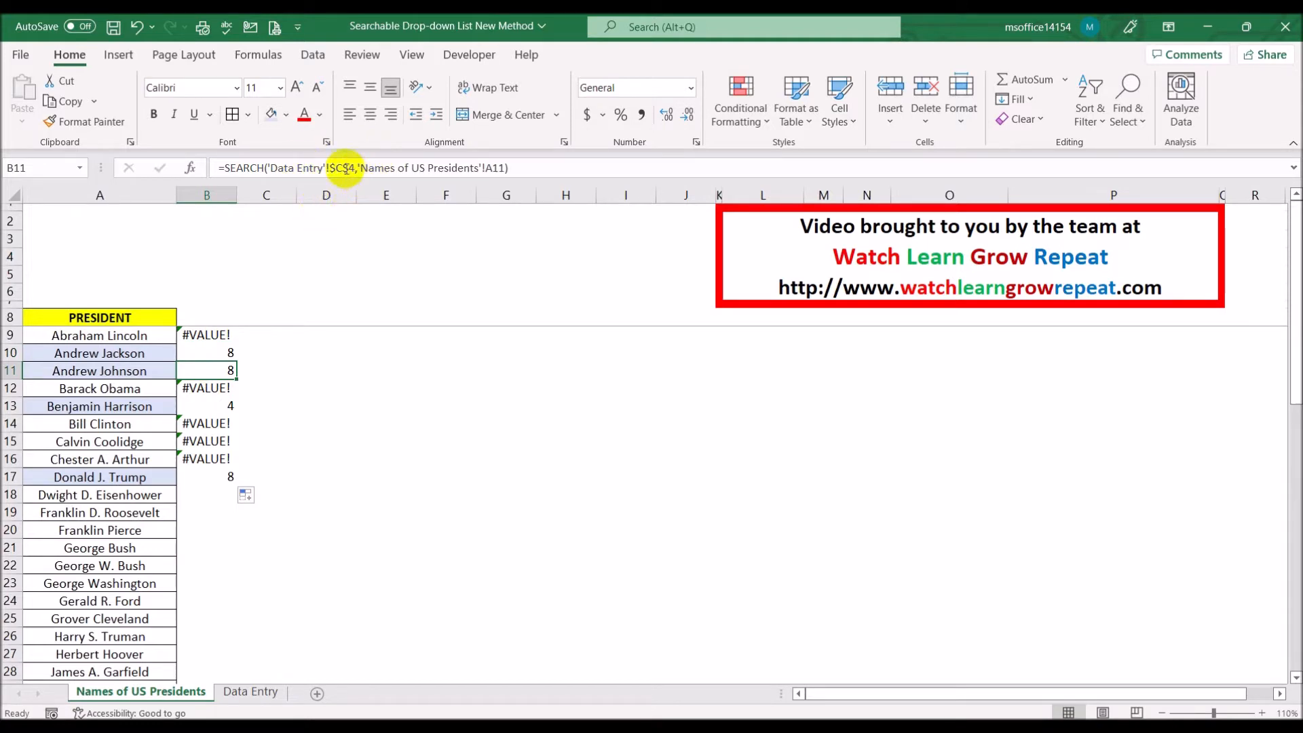
pyautogui.click(225, 388)
pyautogui.click(221, 406)
pyautogui.click(218, 424)
pyautogui.click(219, 459)
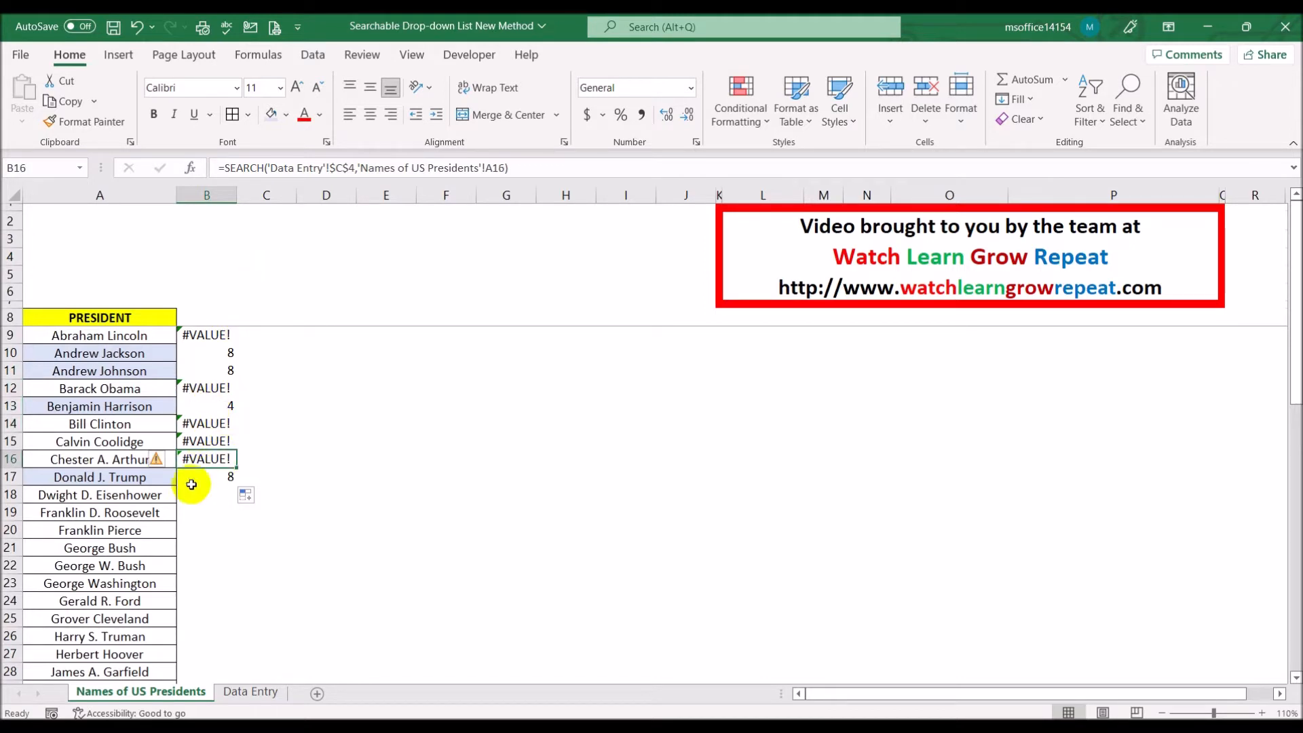
pyautogui.click(214, 480)
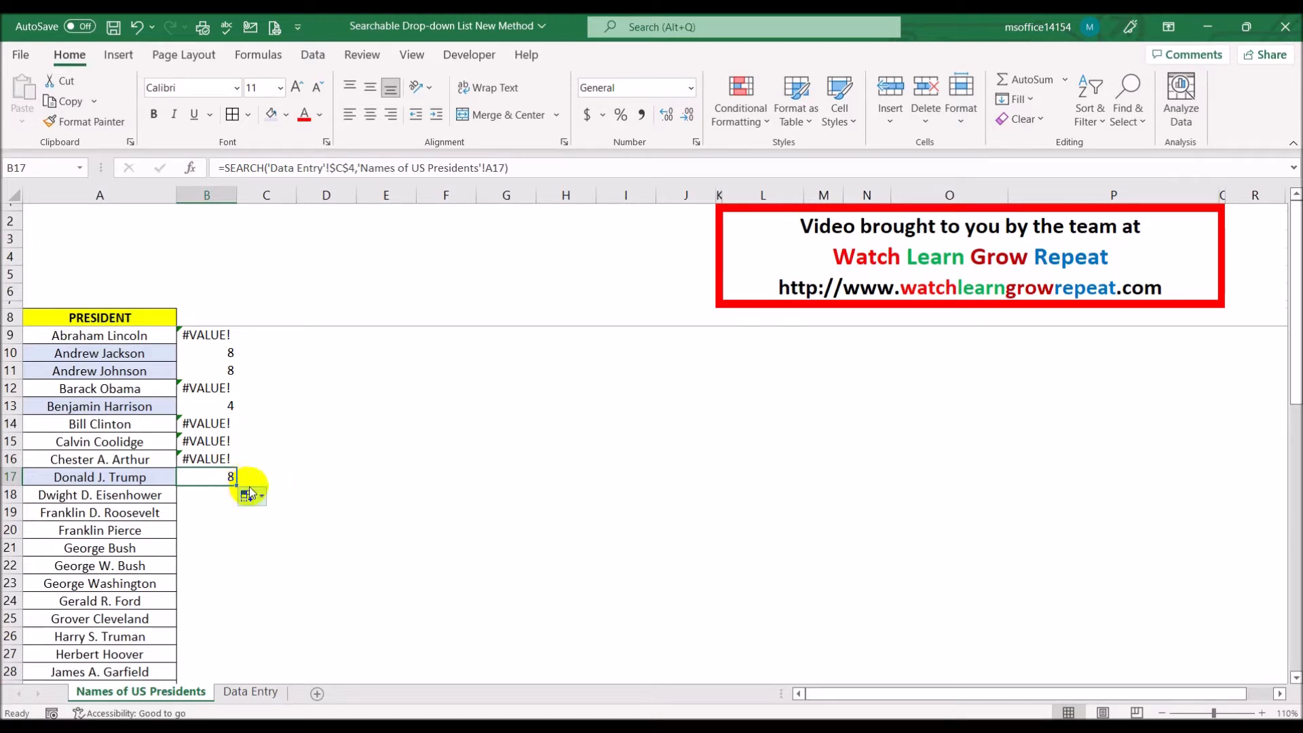
# Step: Extend the SEARCH formula from B17 down to the last president in row 53 and look over the filled column
pyautogui.click(239, 442)
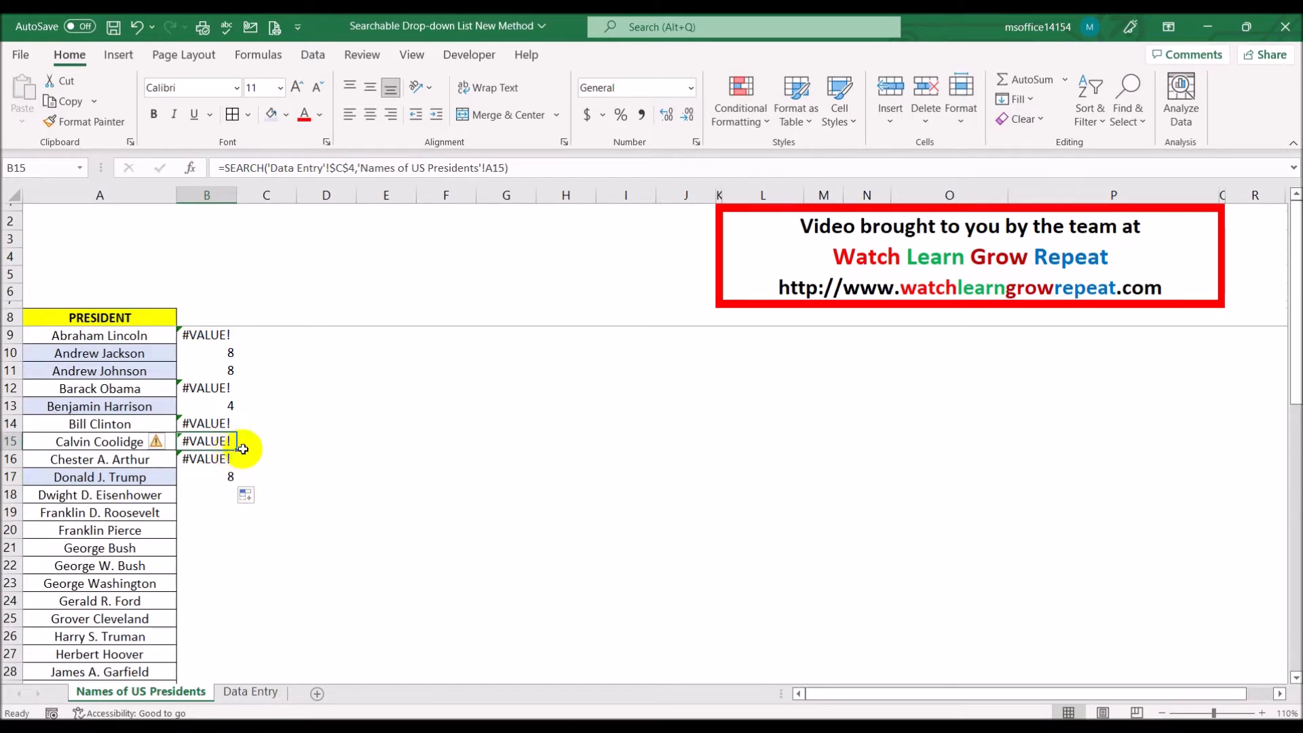
pyautogui.click(238, 477)
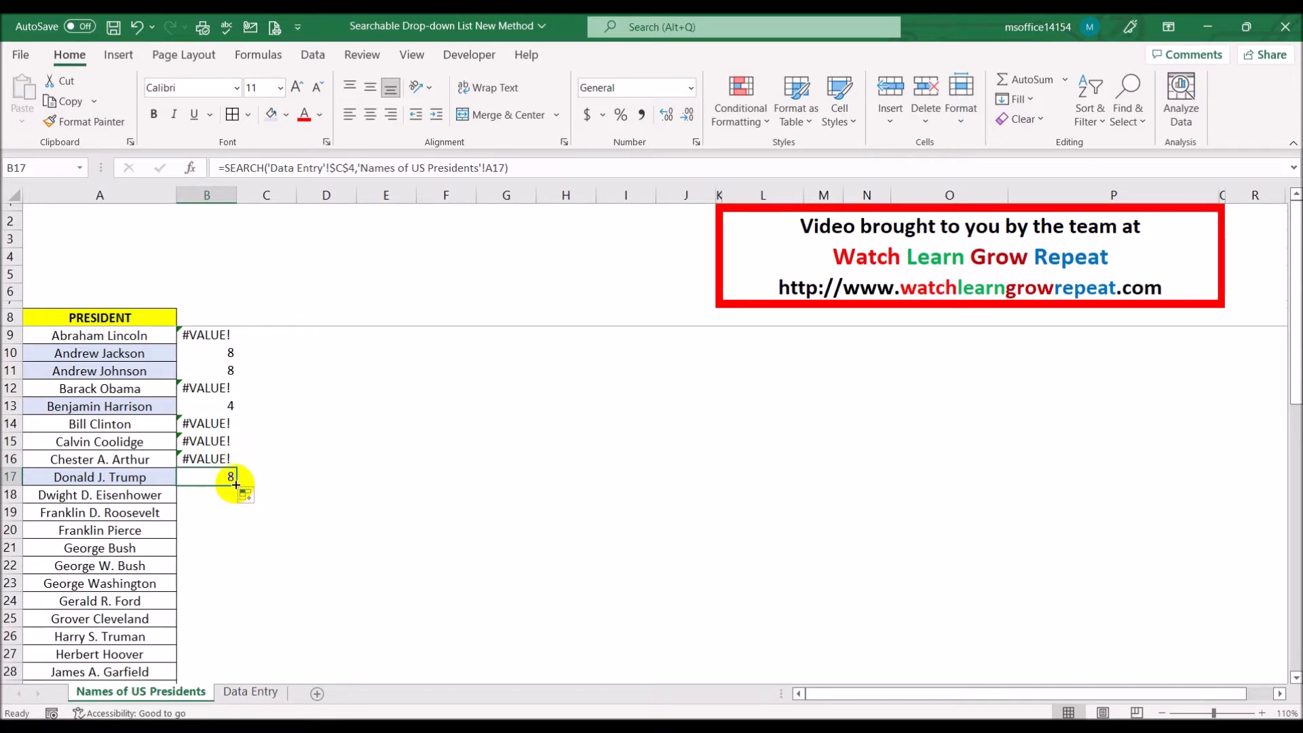
pyautogui.doubleClick(236, 484)
pyautogui.click(326, 478)
pyautogui.scroll(-2, 332, 473)
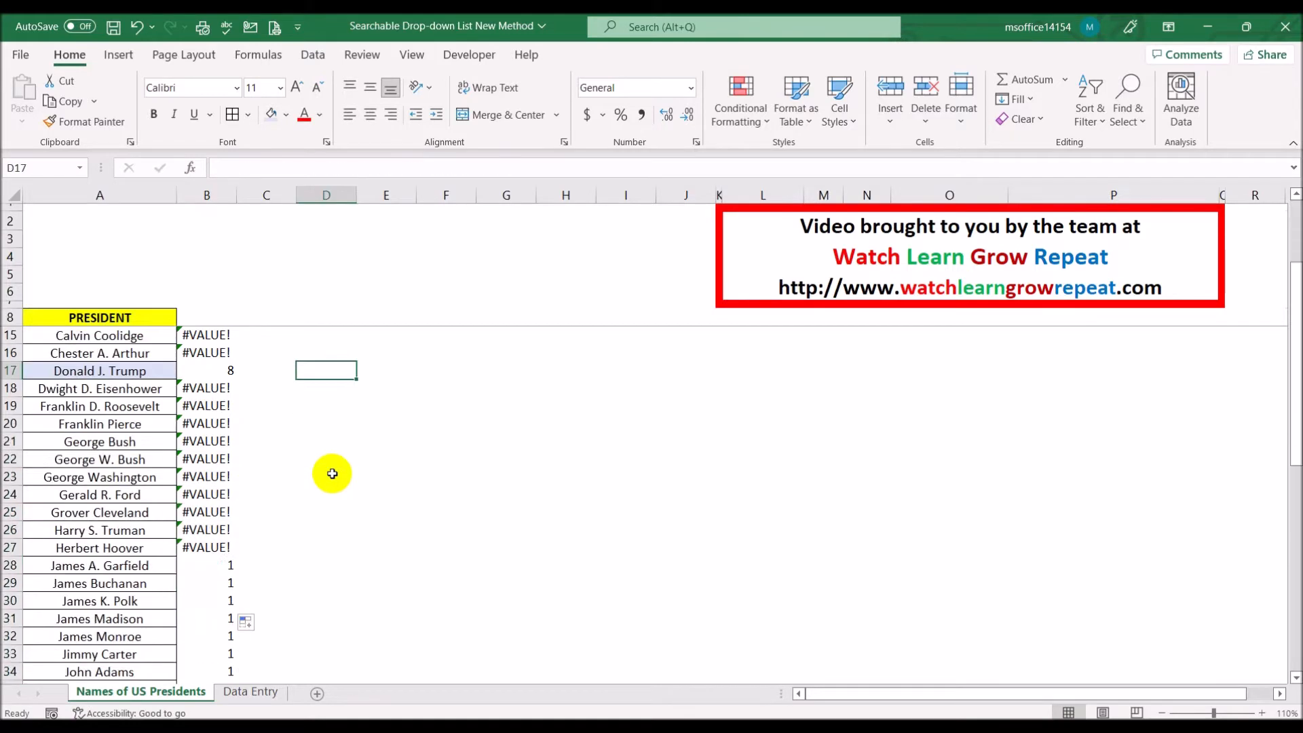
pyautogui.scroll(-9, 332, 474)
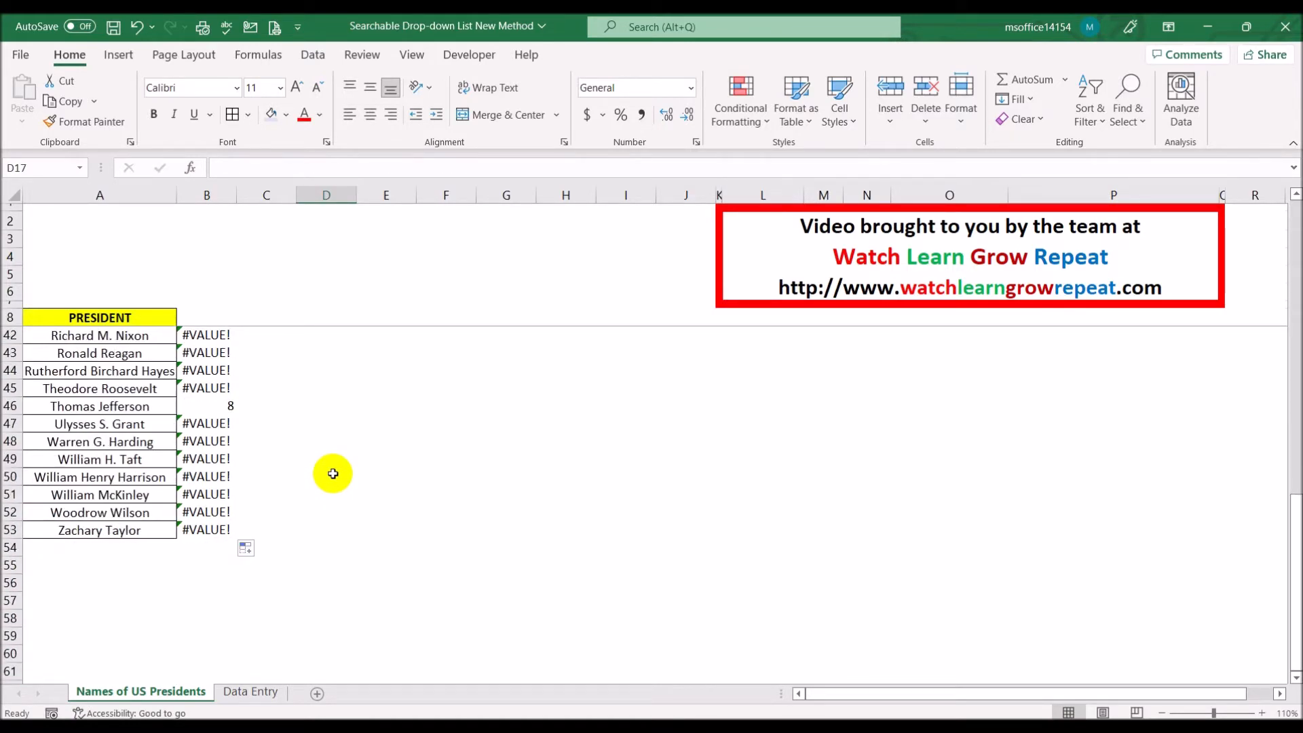
pyautogui.scroll(11, 332, 473)
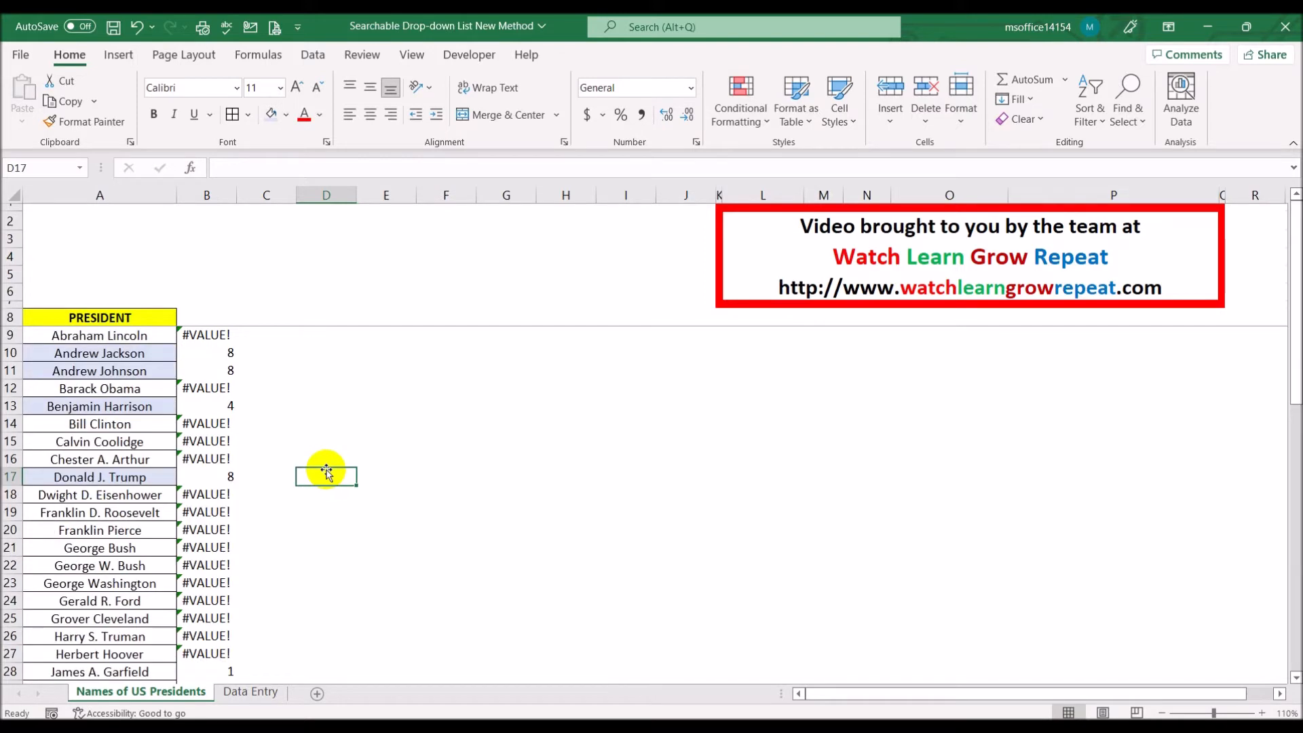
# Step: Wrap the SEARCH formula in B9 in IFERROR with 0 as the value returned on an error
pyautogui.click(220, 332)
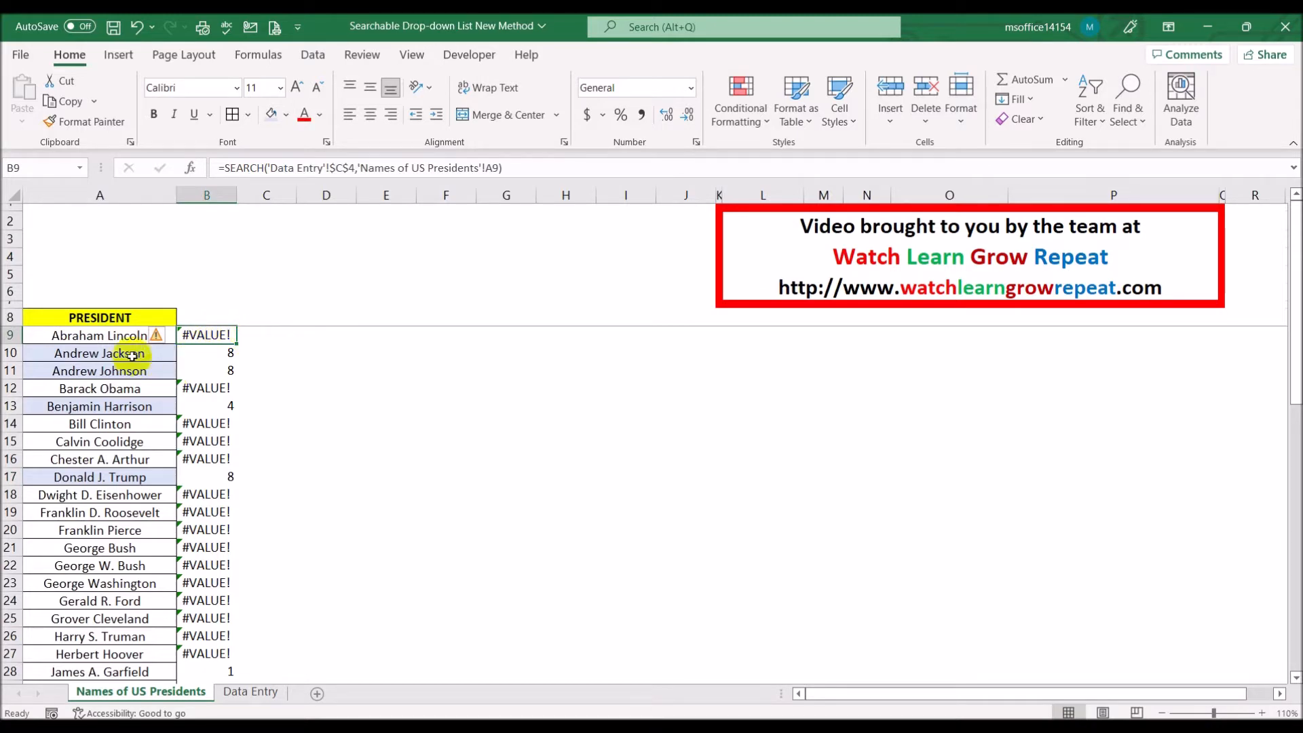
pyautogui.click(114, 332)
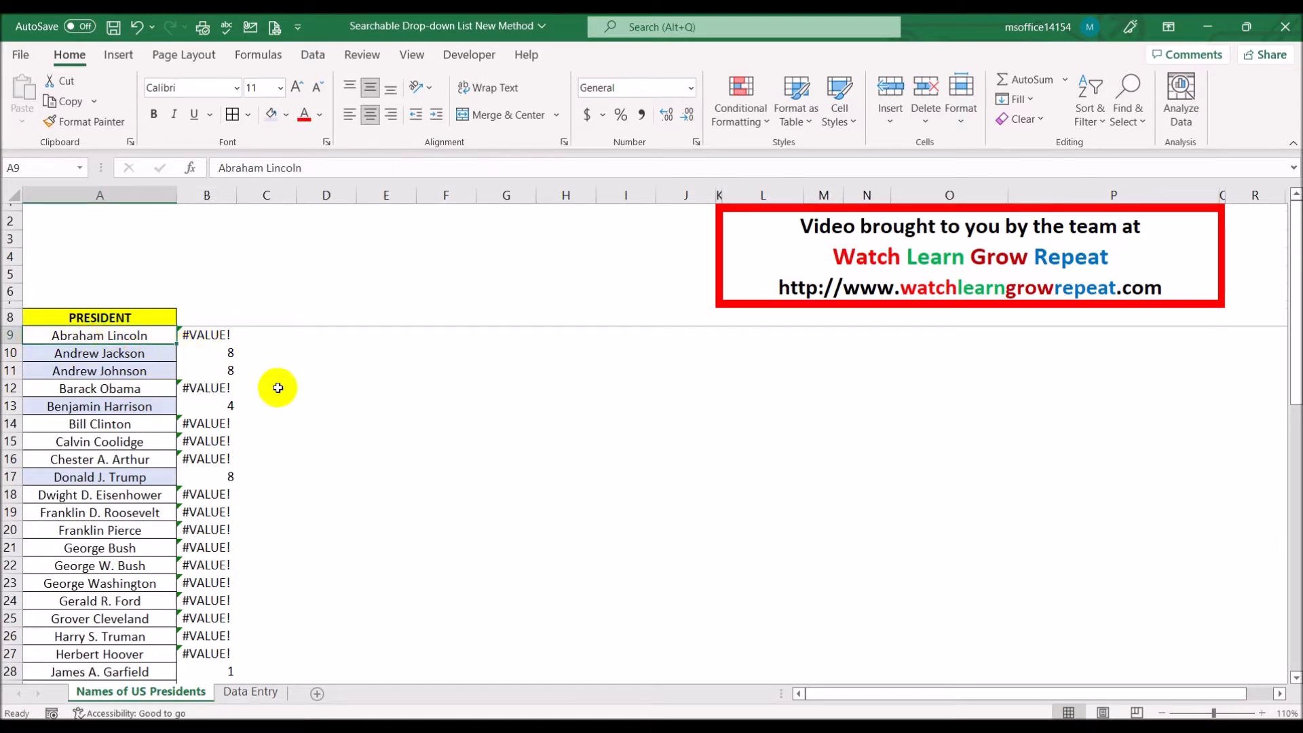
pyautogui.click(218, 341)
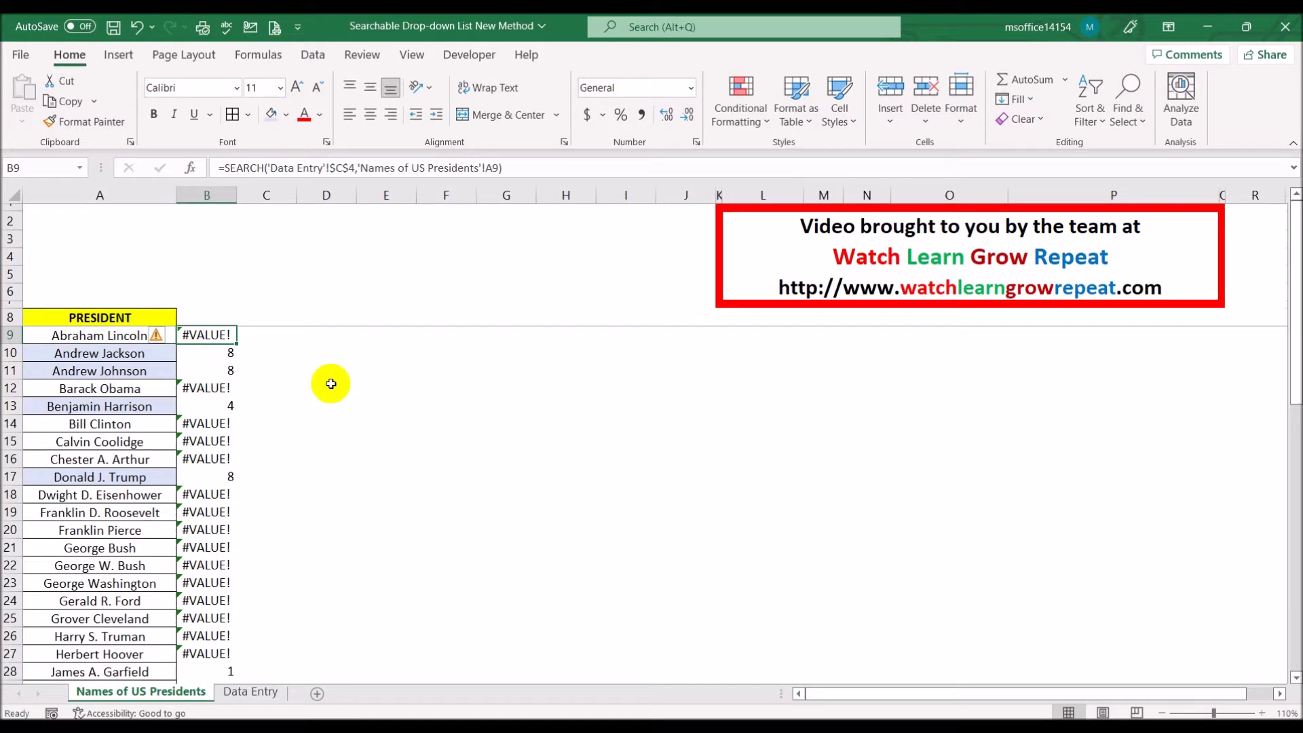
pyautogui.click(224, 168)
pyautogui.write('if')
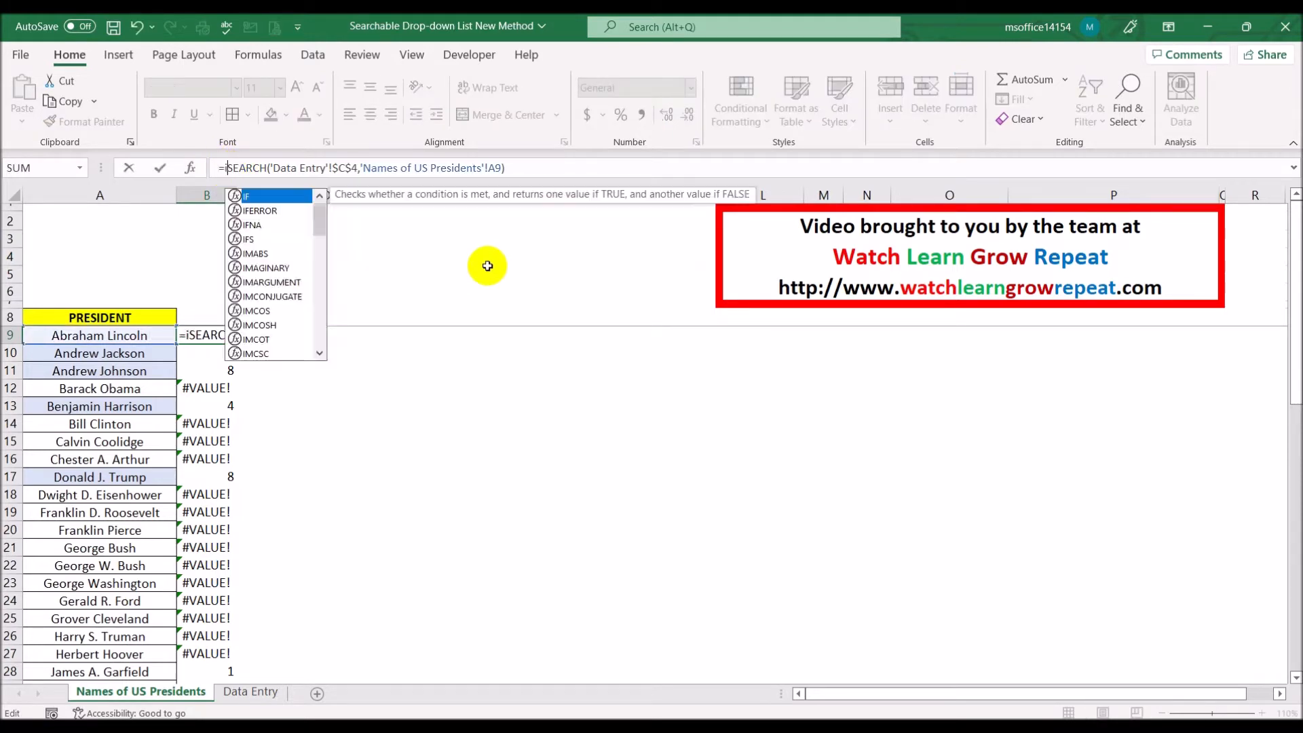
pyautogui.doubleClick(259, 210)
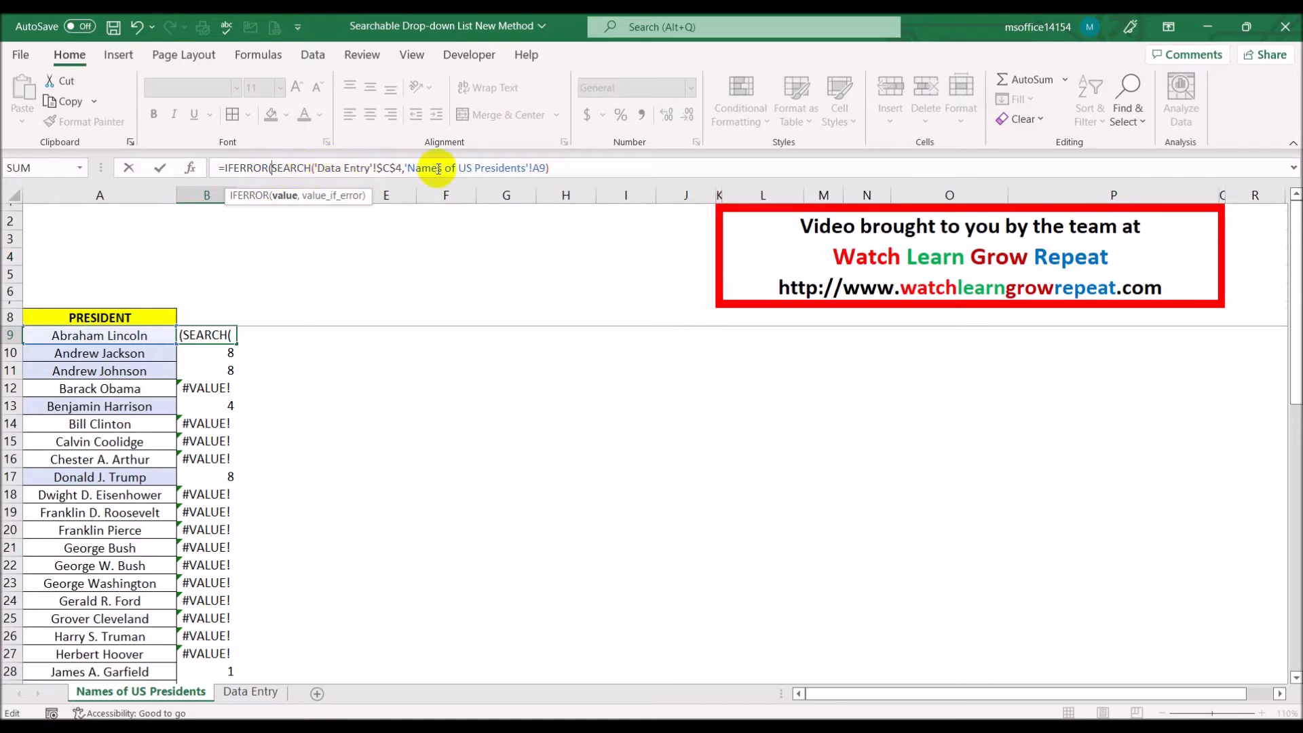
pyautogui.click(558, 168)
pyautogui.write(',0)')
pyautogui.press('Return')
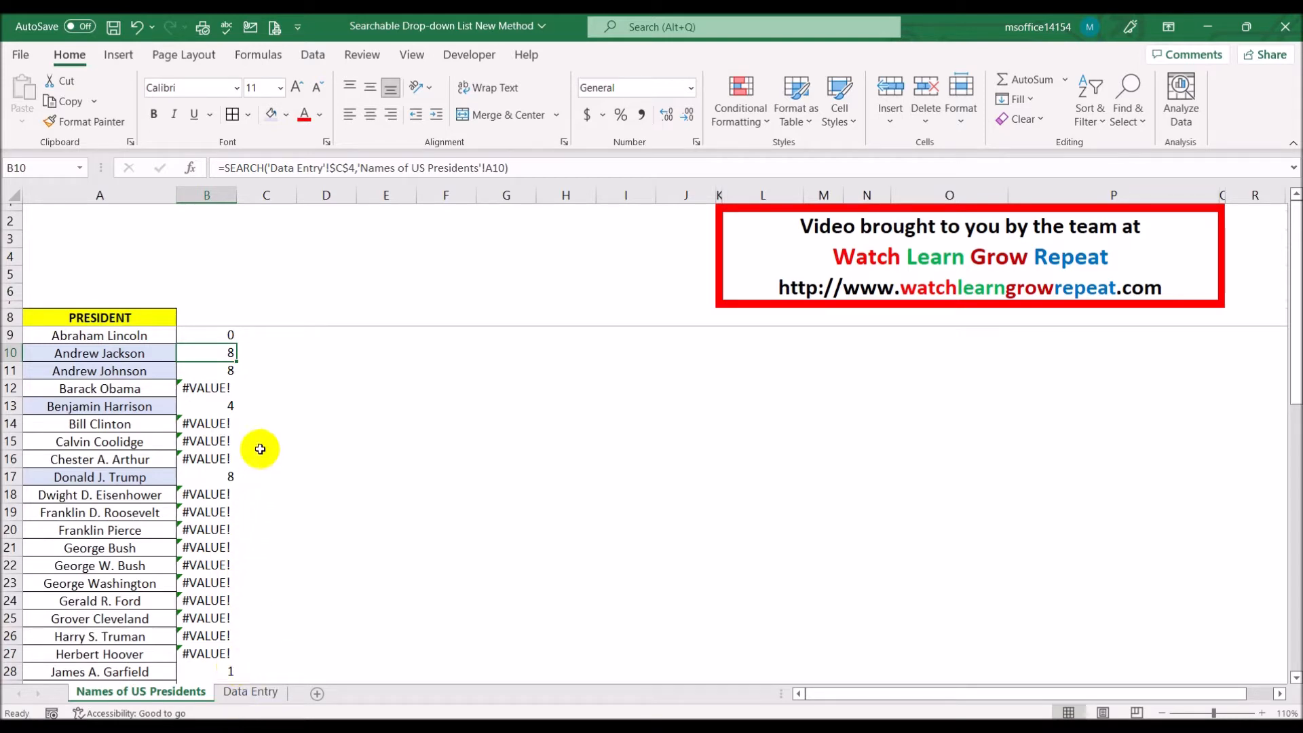
# Step: Copy the IFERROR formula from B9 down column B alongside the whole president list
pyautogui.click(206, 334)
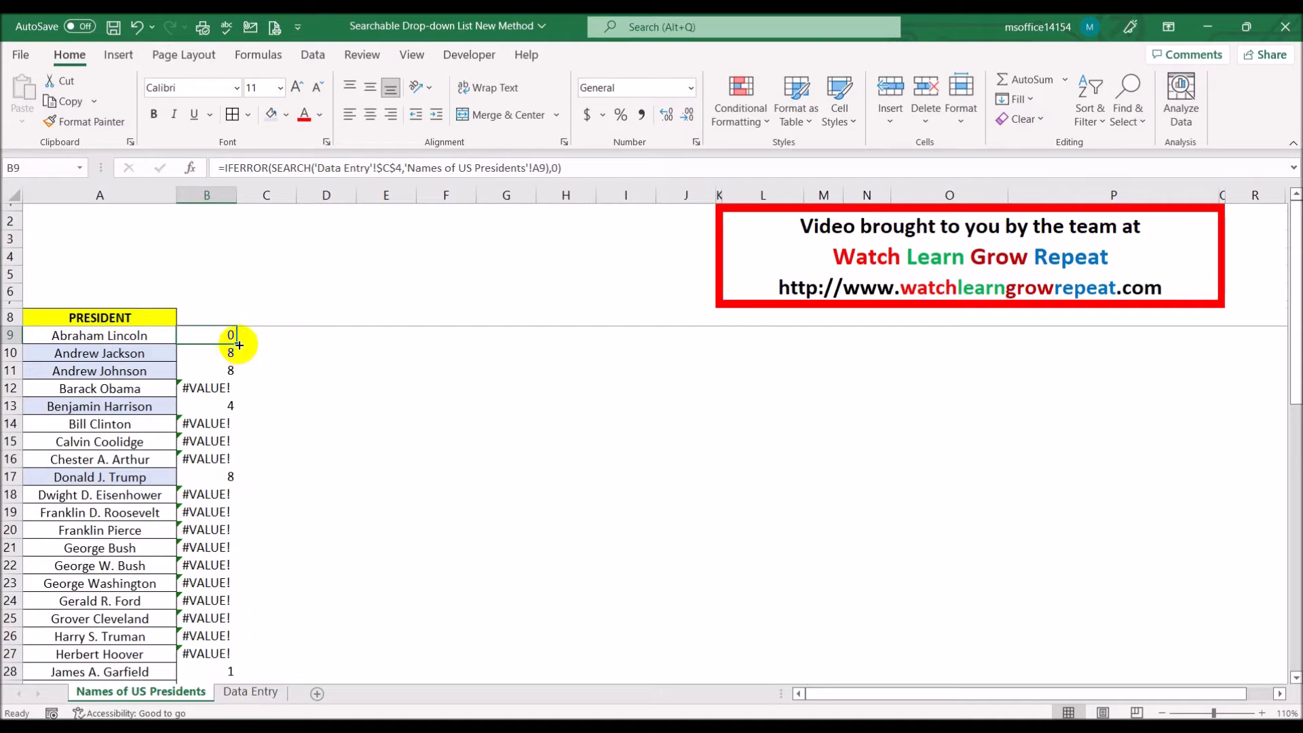
pyautogui.doubleClick(239, 344)
pyautogui.click(364, 406)
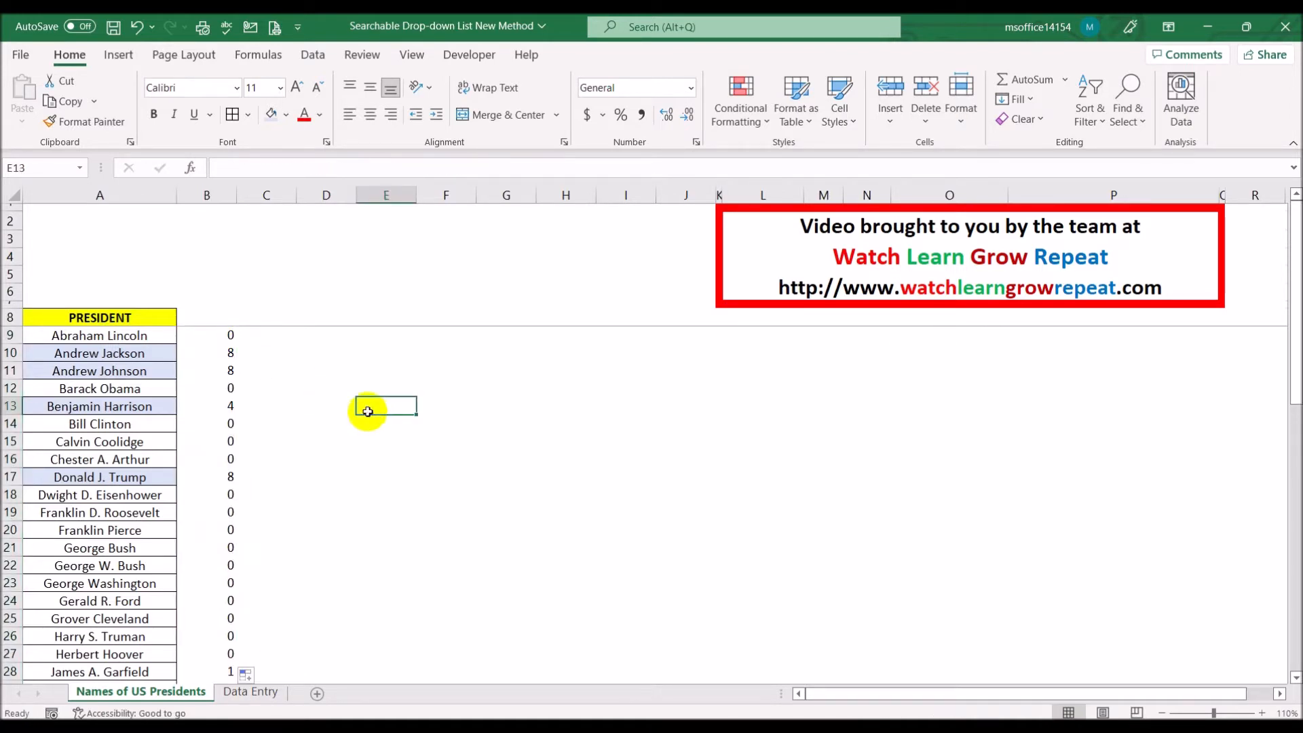
# Step: Compare the president names with their column B results, checking which names contain the letter entered on the Data Entry sheet
pyautogui.click(185, 357)
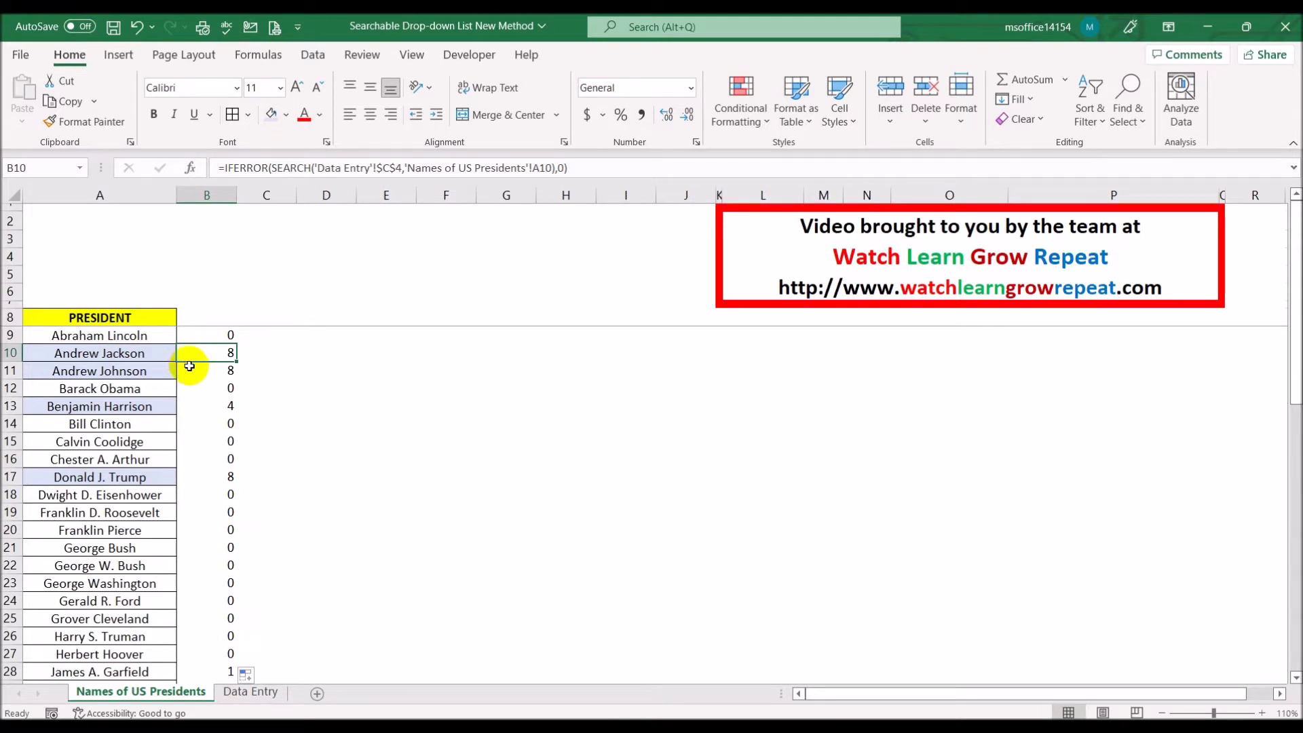
pyautogui.click(192, 369)
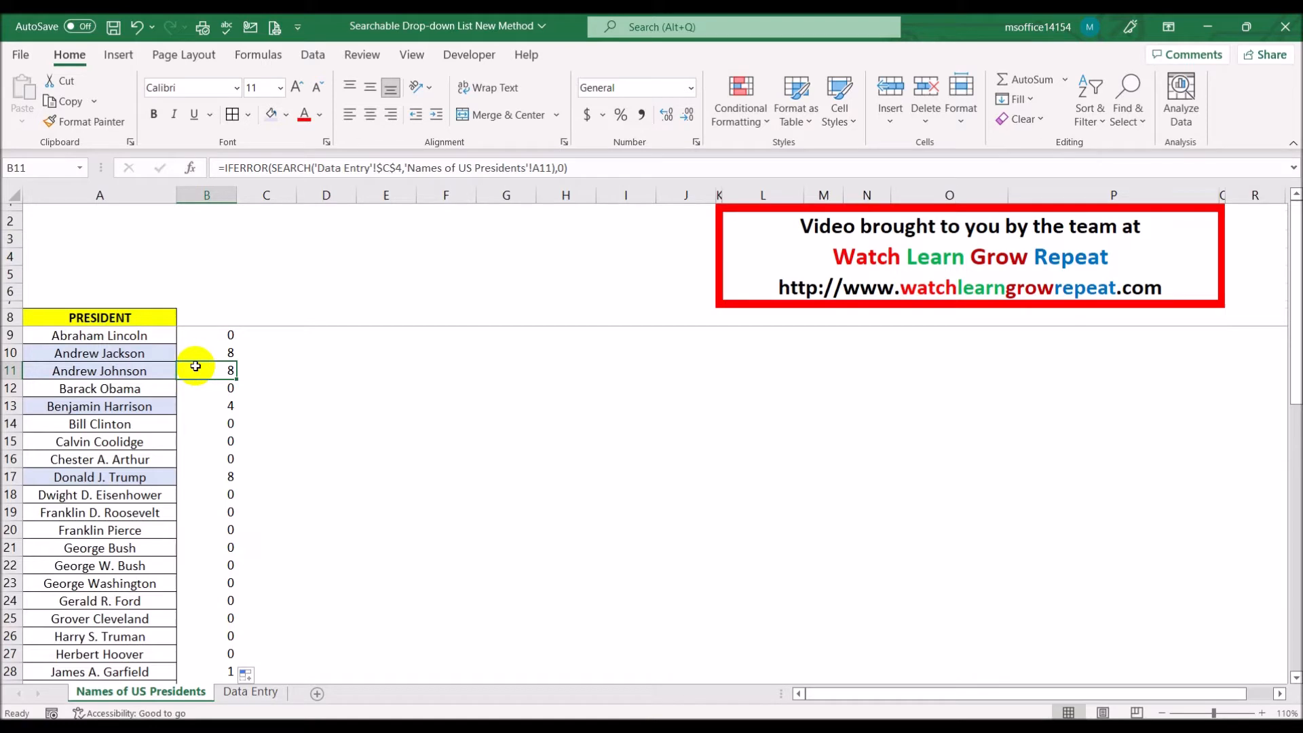
pyautogui.click(125, 335)
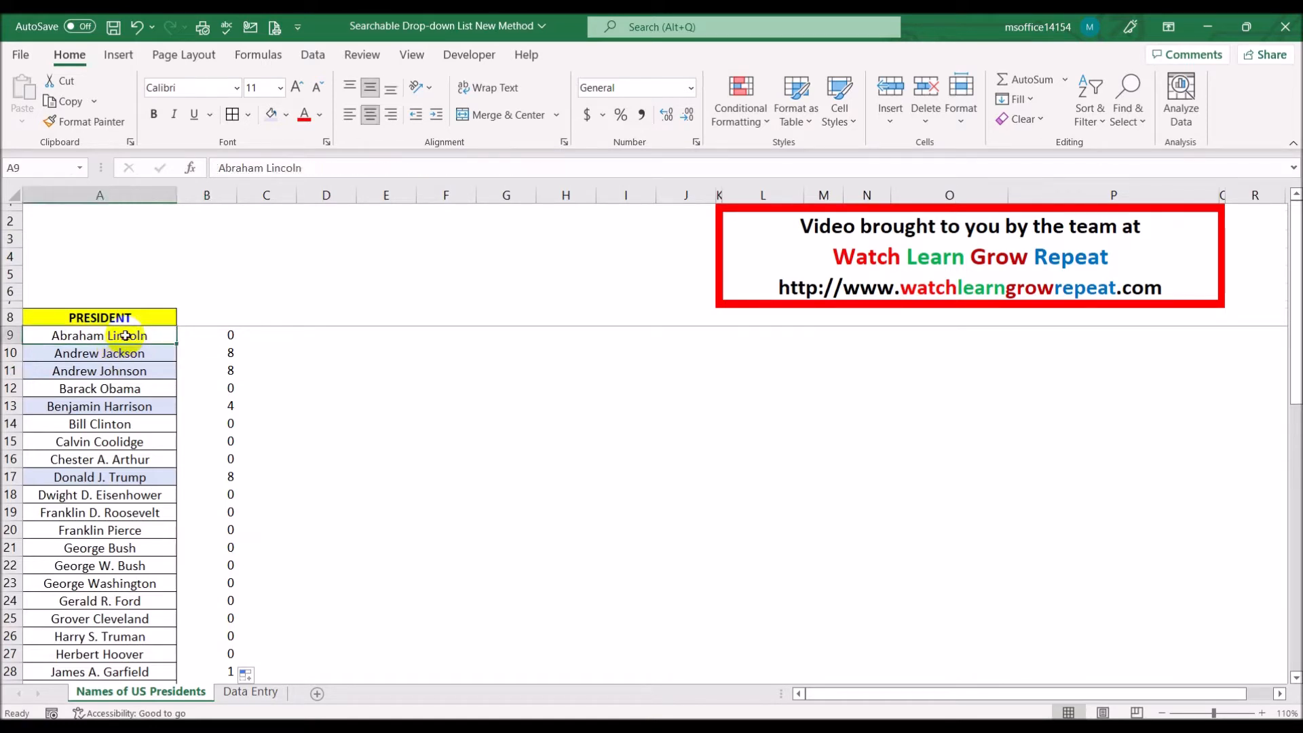
pyautogui.click(210, 335)
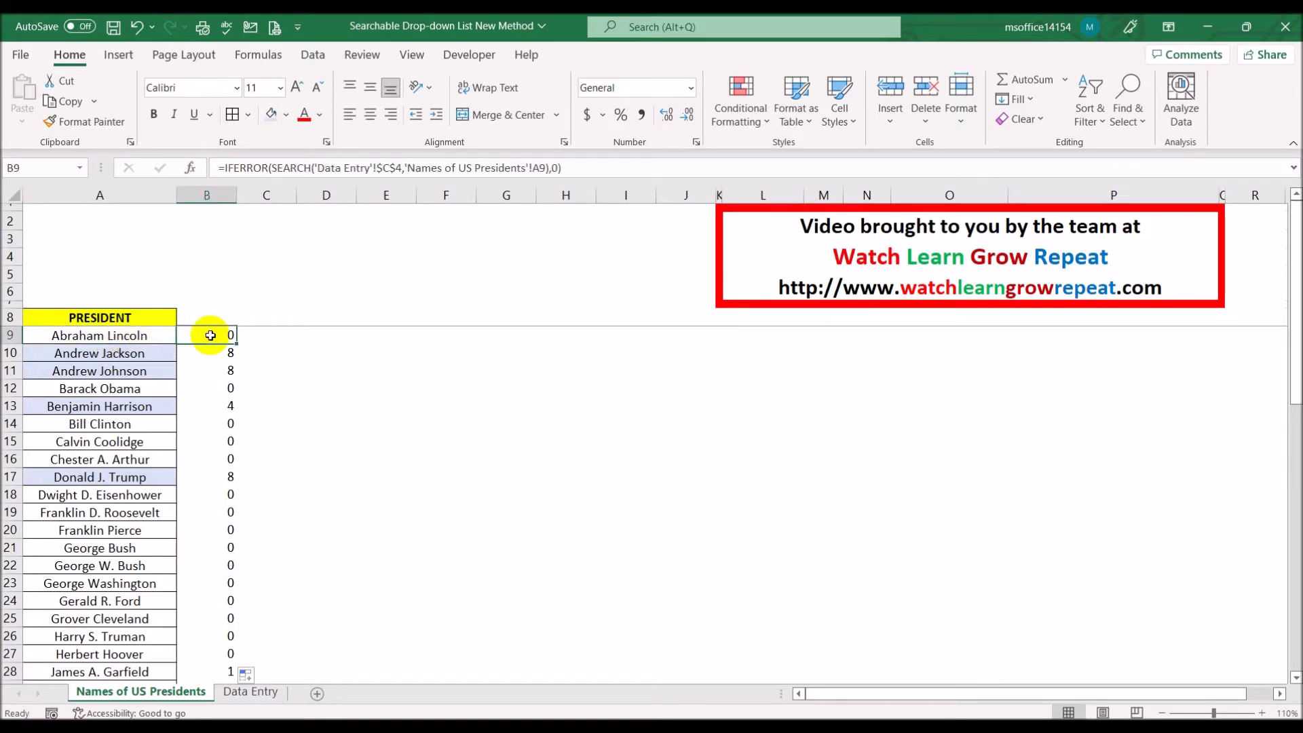
pyautogui.click(132, 387)
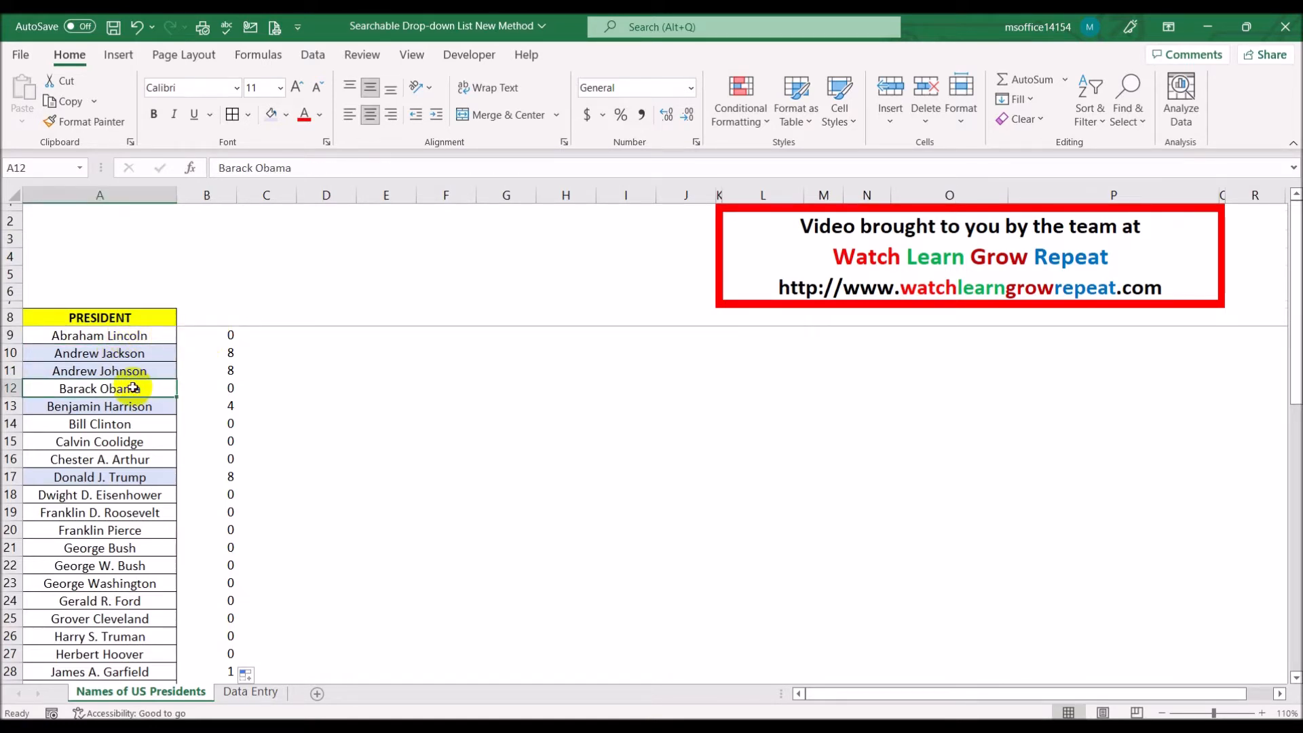
pyautogui.click(229, 391)
pyautogui.click(134, 423)
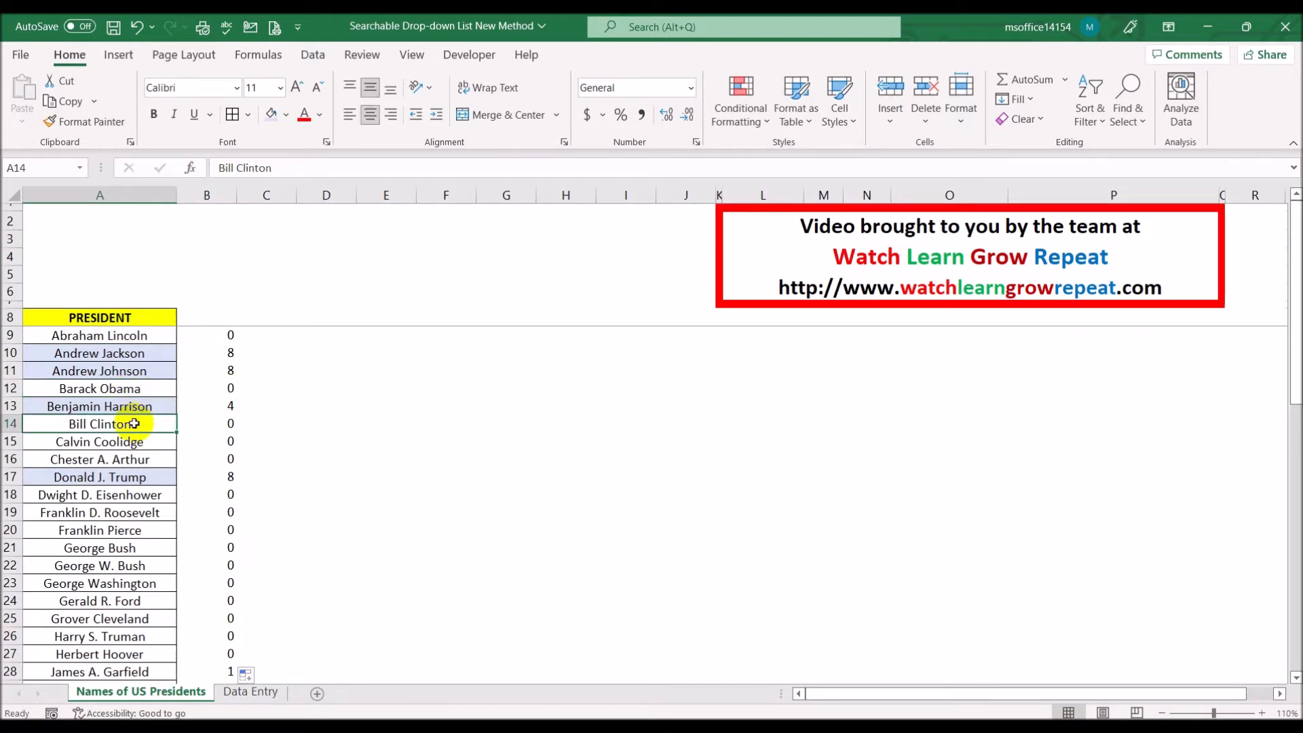
pyautogui.click(229, 422)
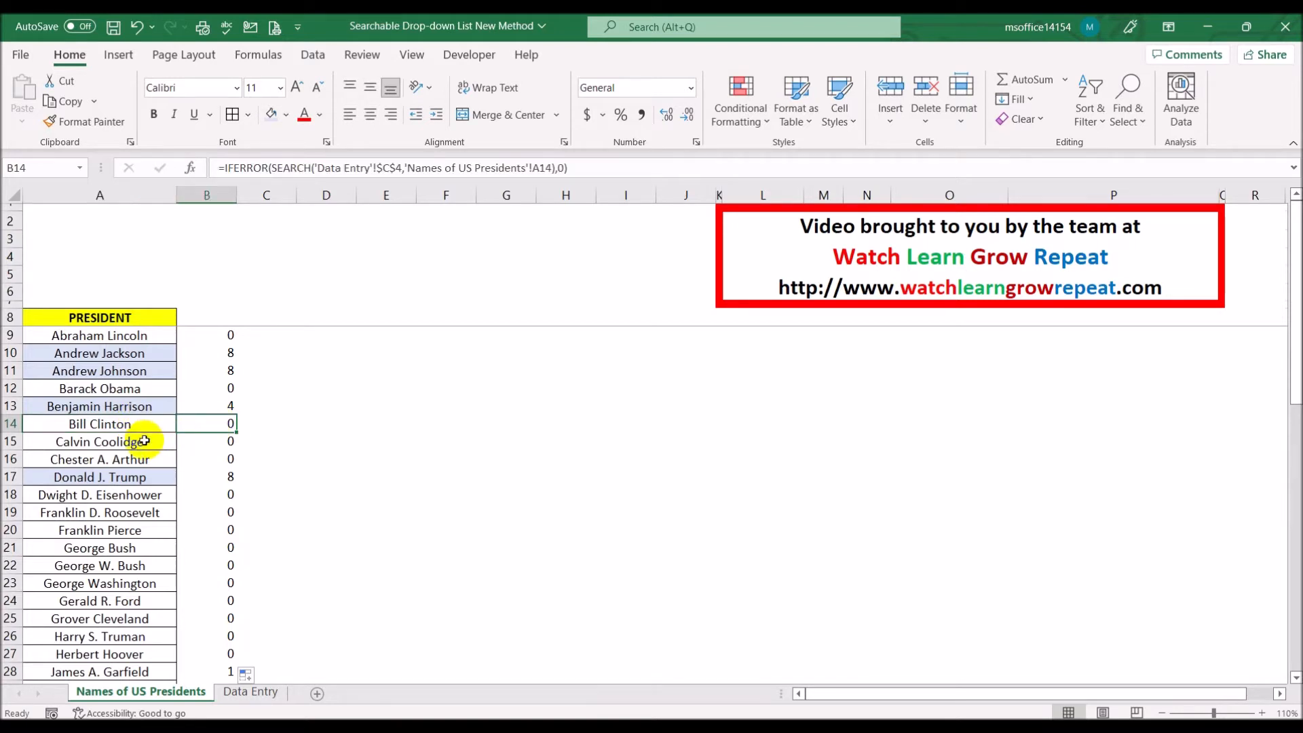
pyautogui.click(163, 441)
pyautogui.click(231, 441)
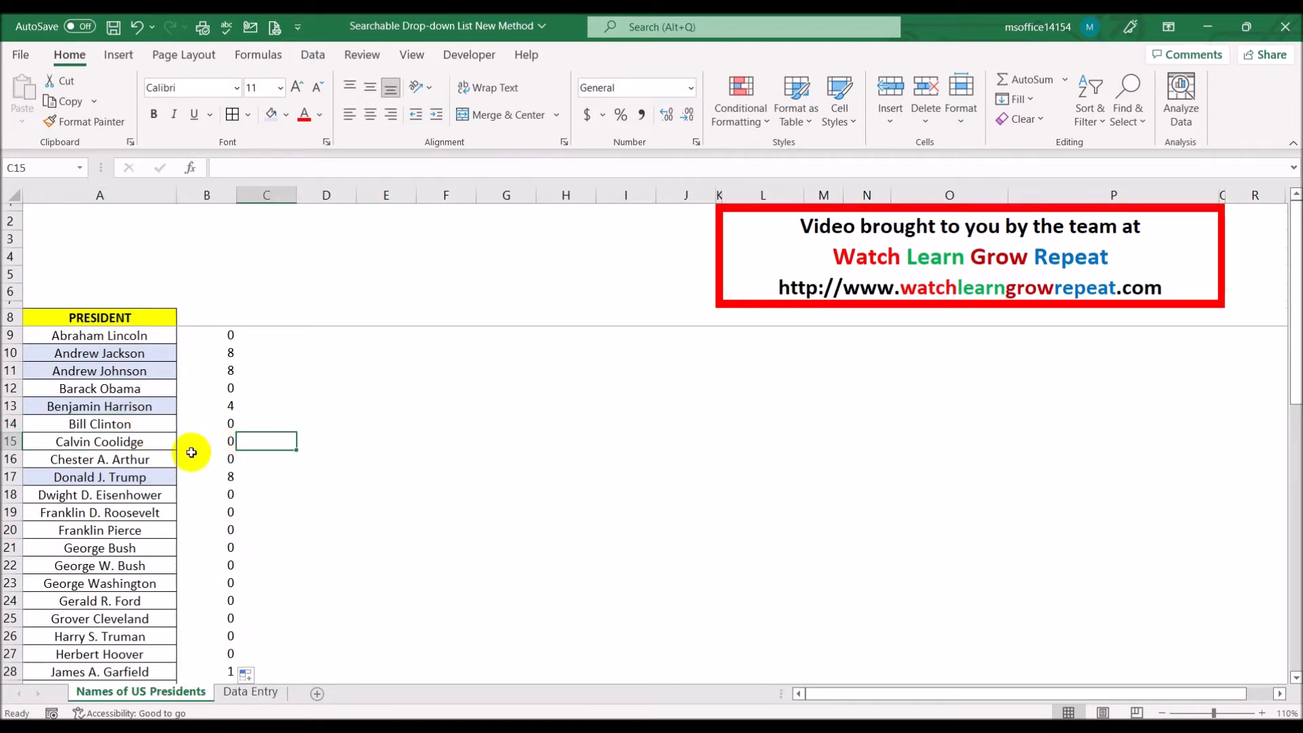
pyautogui.click(143, 460)
pyautogui.click(229, 459)
pyautogui.click(119, 477)
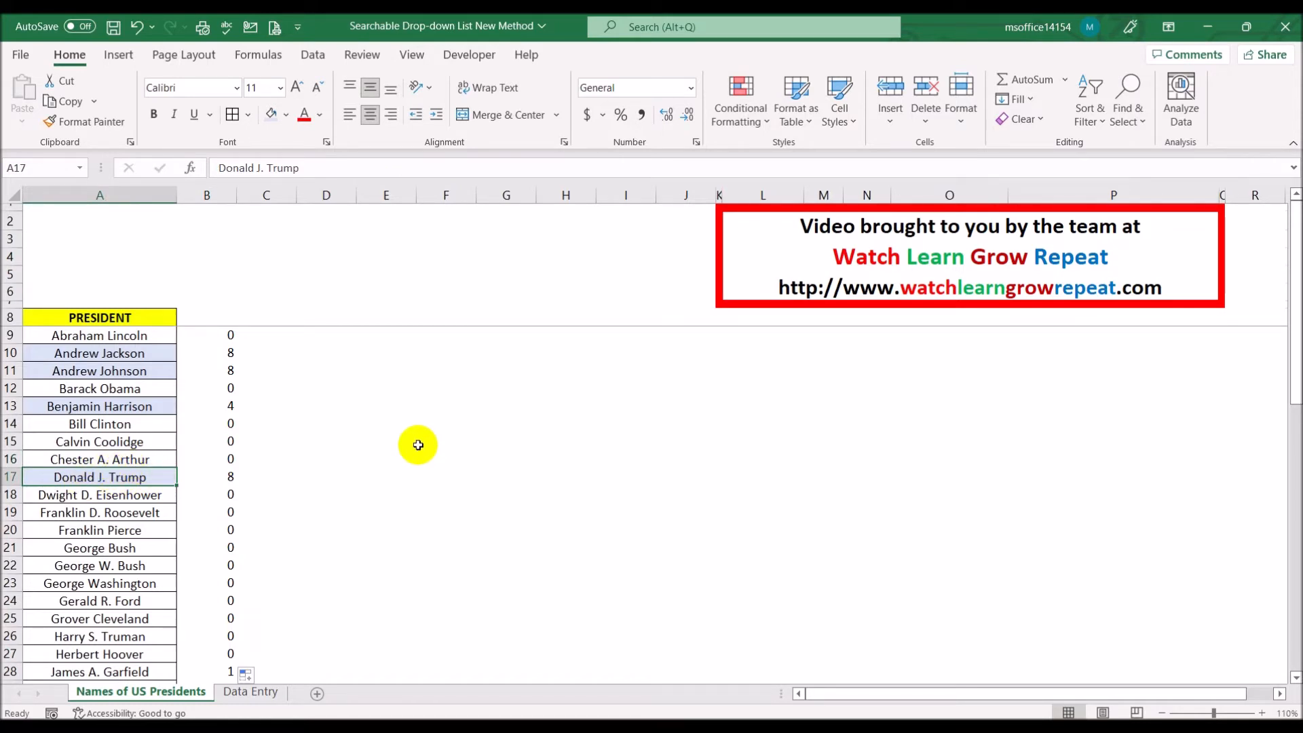
pyautogui.scroll(-2, 418, 447)
pyautogui.scroll(-1, 418, 447)
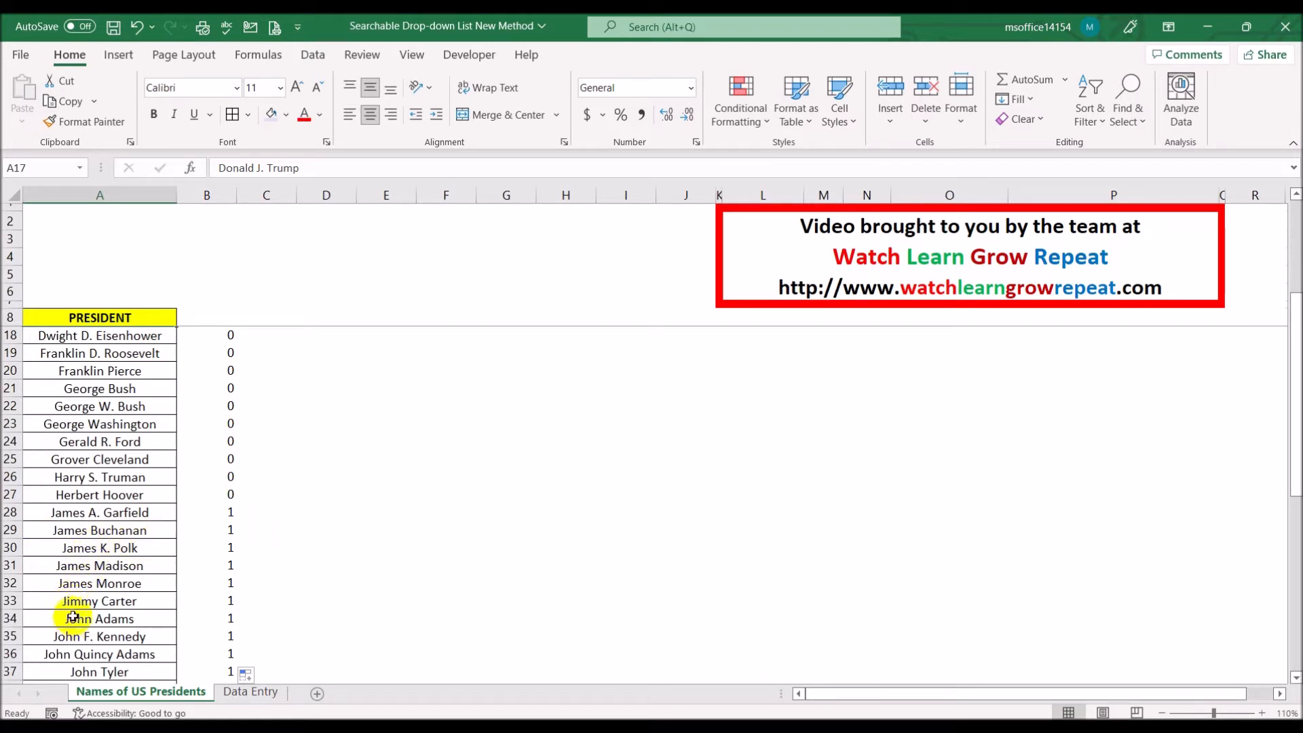
pyautogui.scroll(-2, 102, 581)
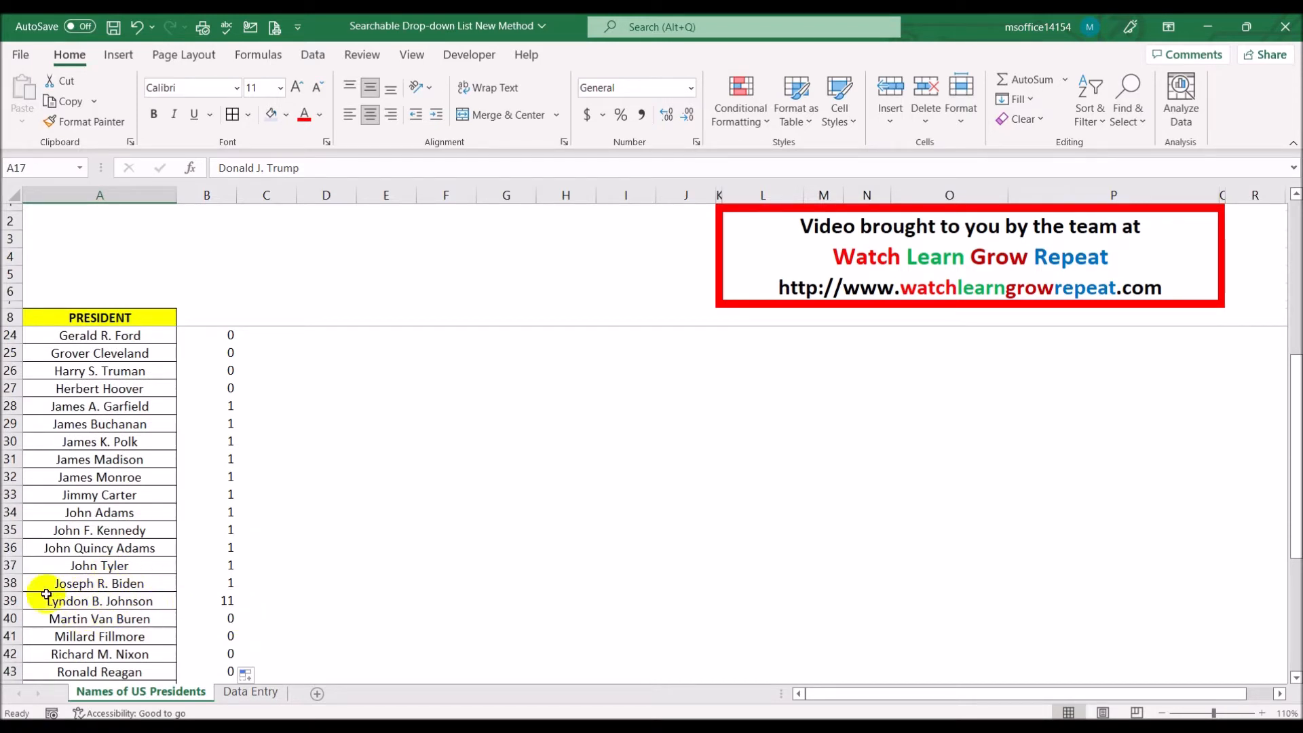
pyautogui.scroll(5, 367, 557)
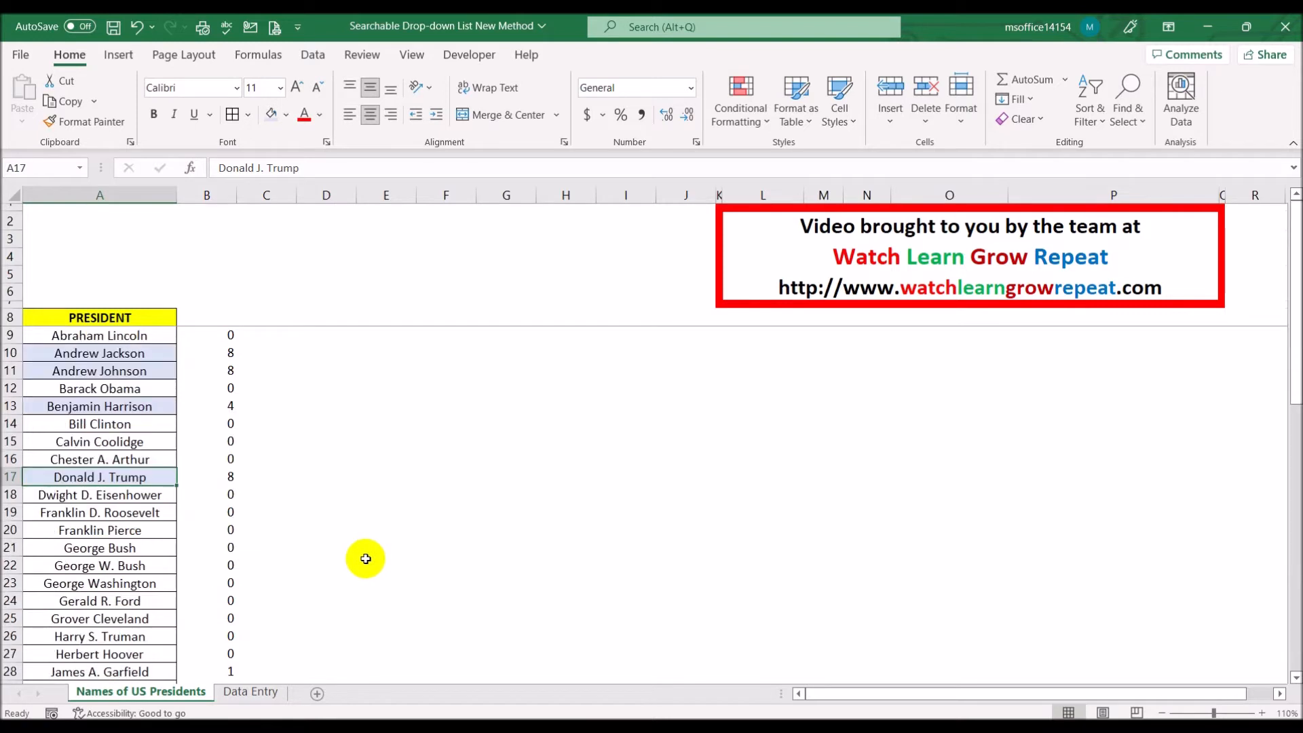
pyautogui.click(208, 331)
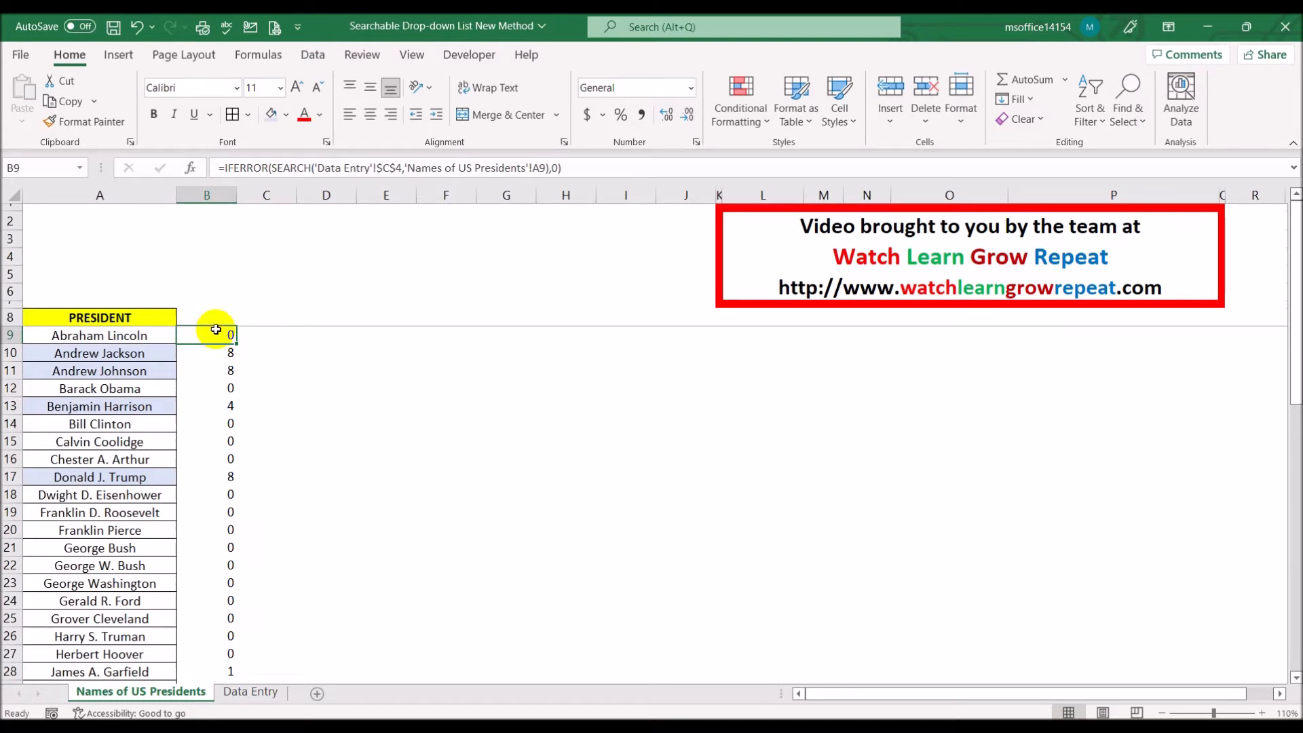
pyautogui.click(219, 351)
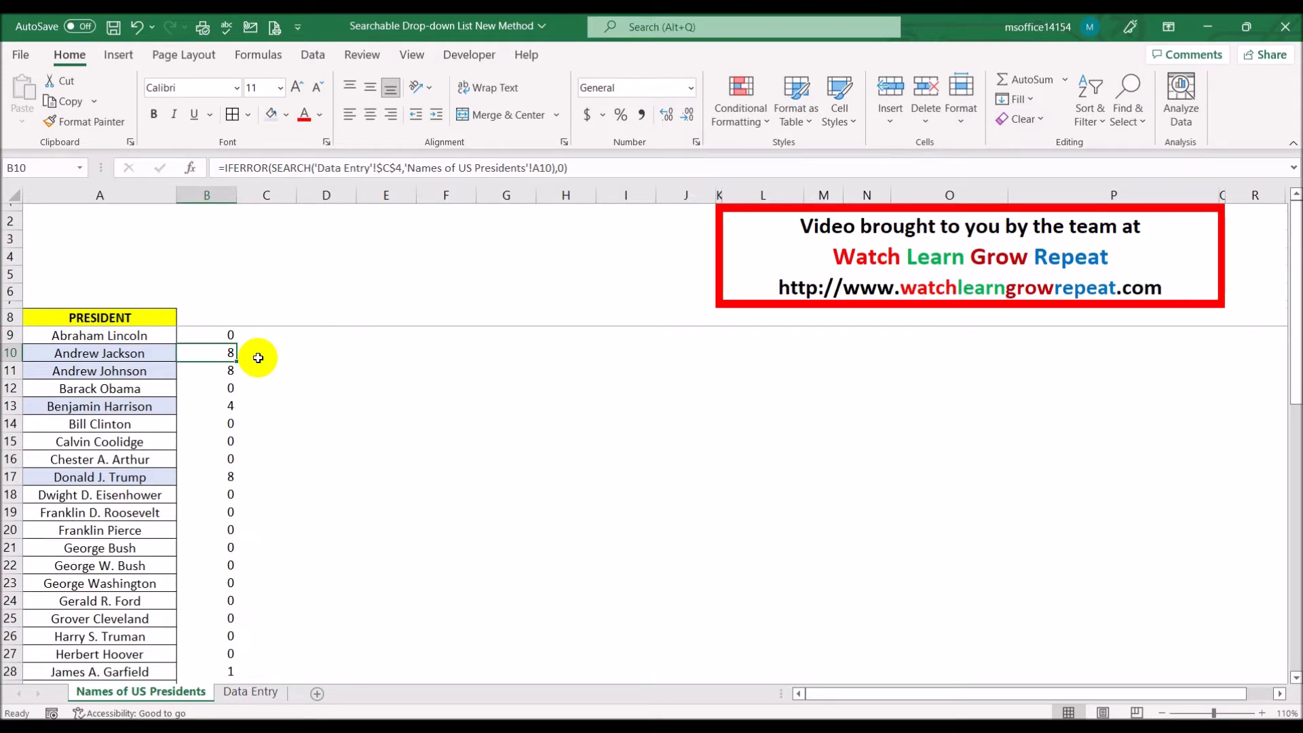
pyautogui.click(227, 168)
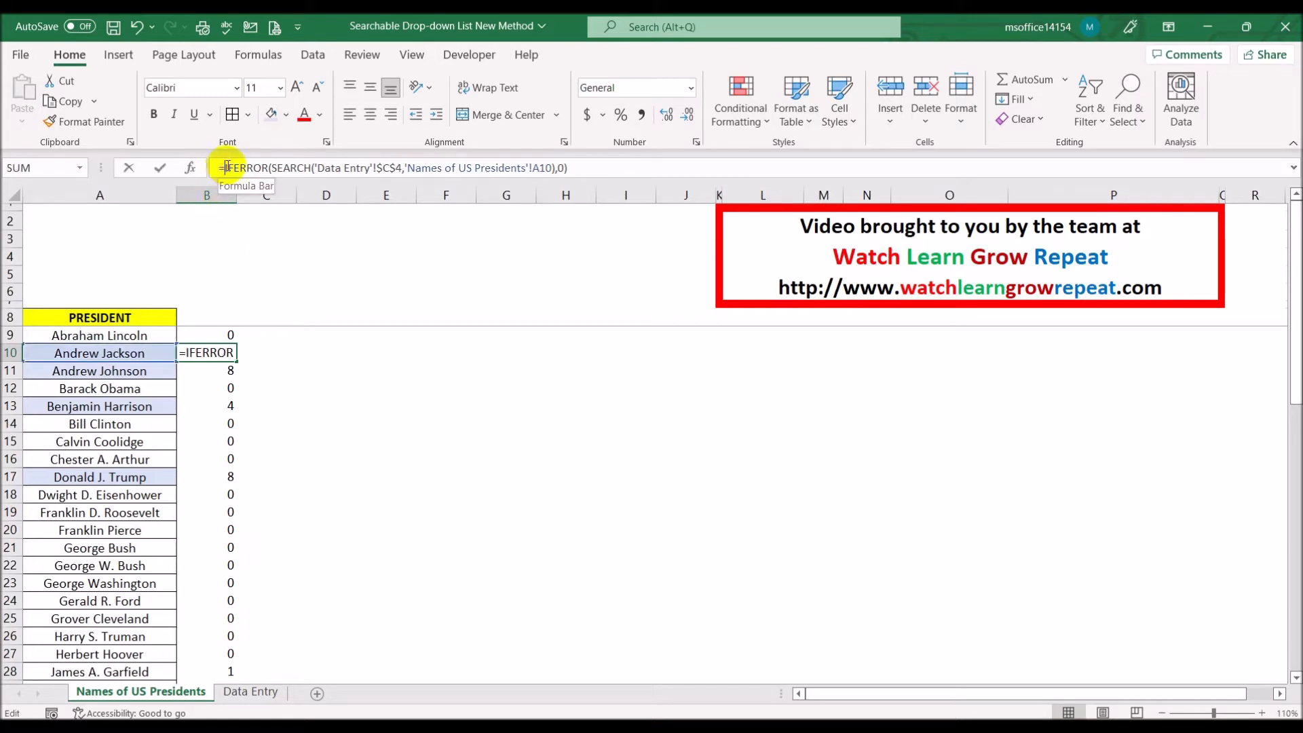
pyautogui.hotkey('shift', 'Return')
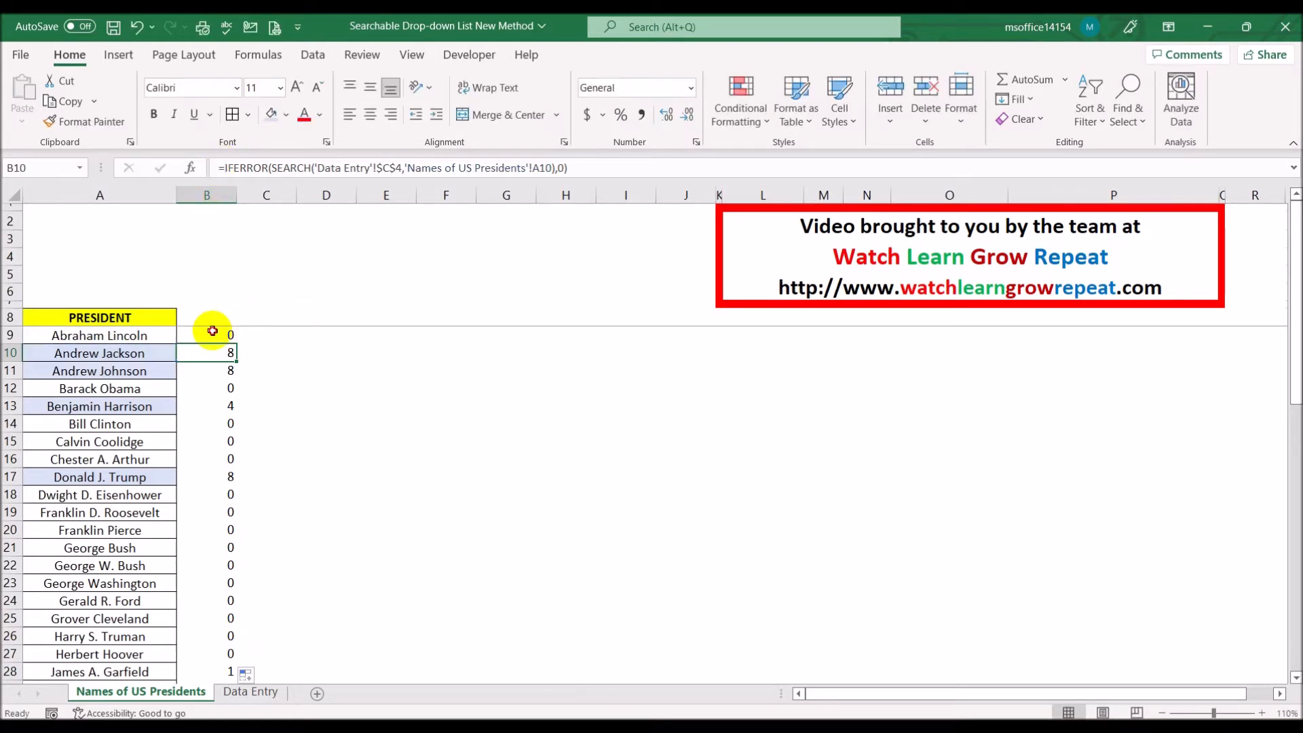
# Step: Wrap the IFERROR formula in B9 in an IF that returns 1 when the result is not 0, and 0 otherwise
pyautogui.click(227, 169)
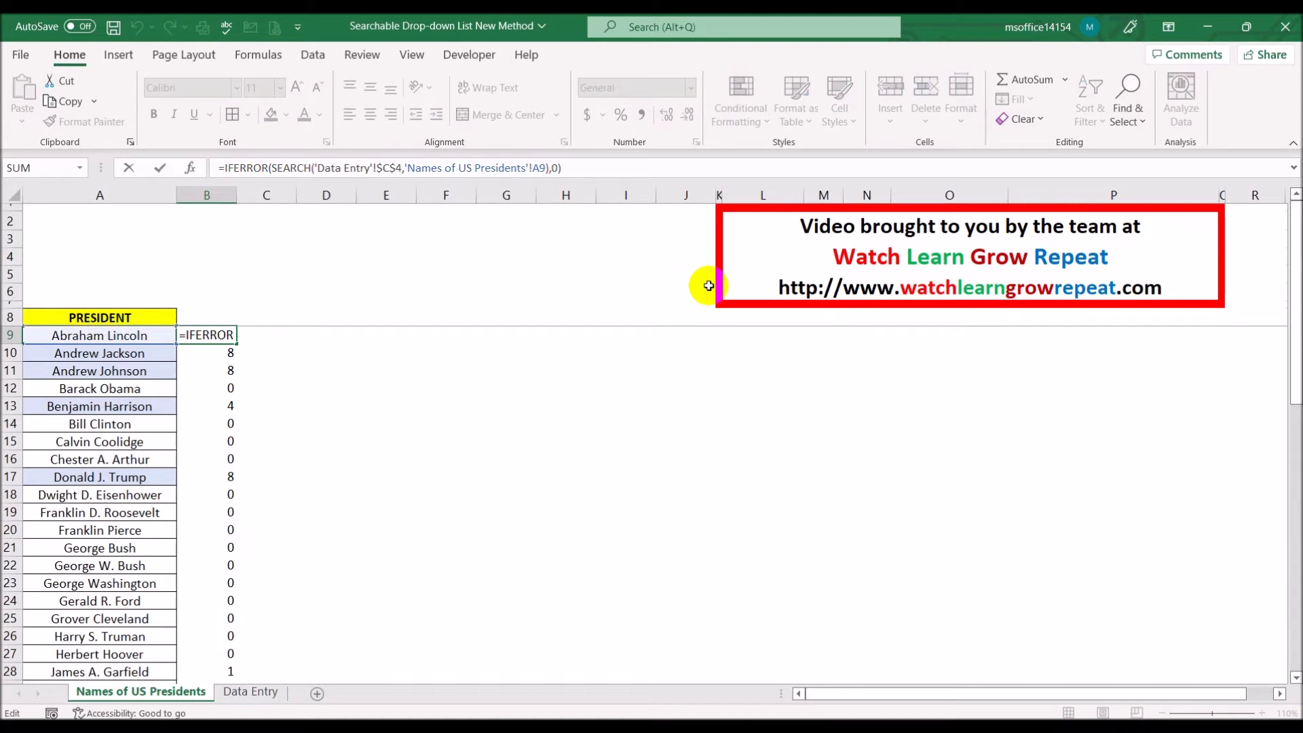
pyautogui.write('if(')
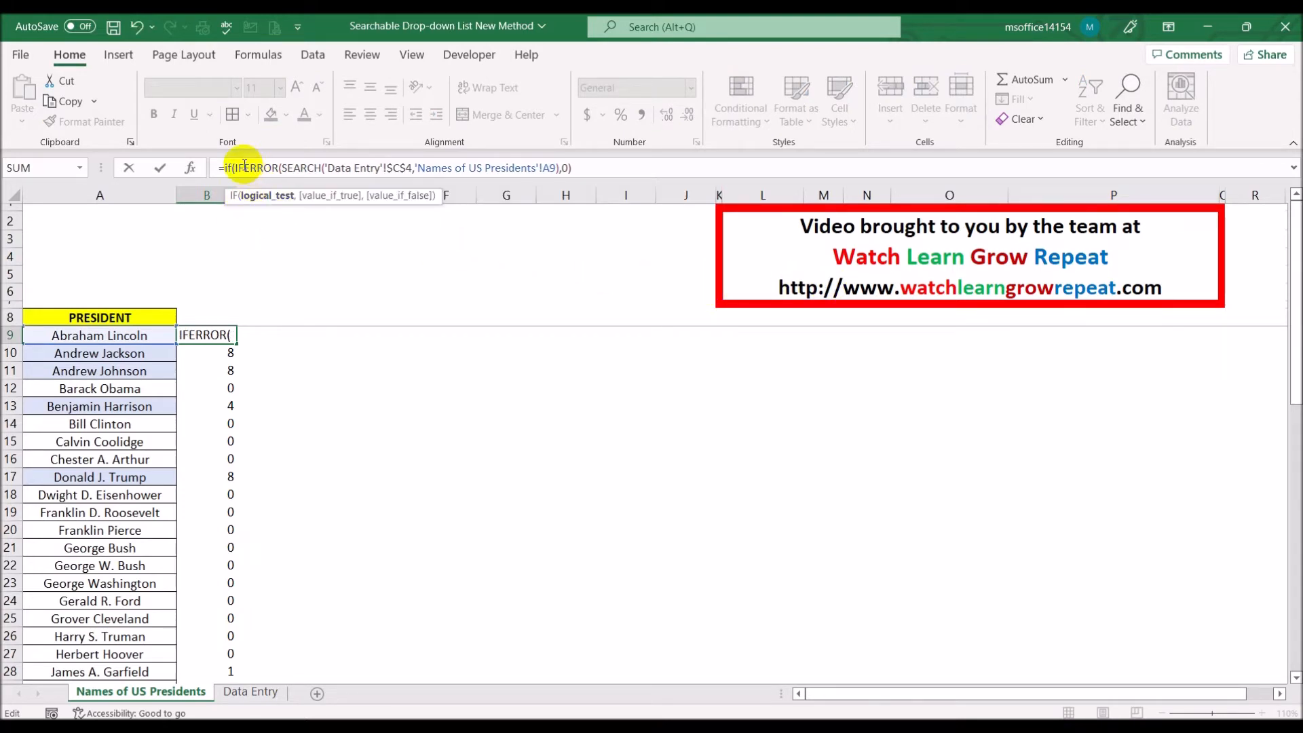
pyautogui.click(623, 168)
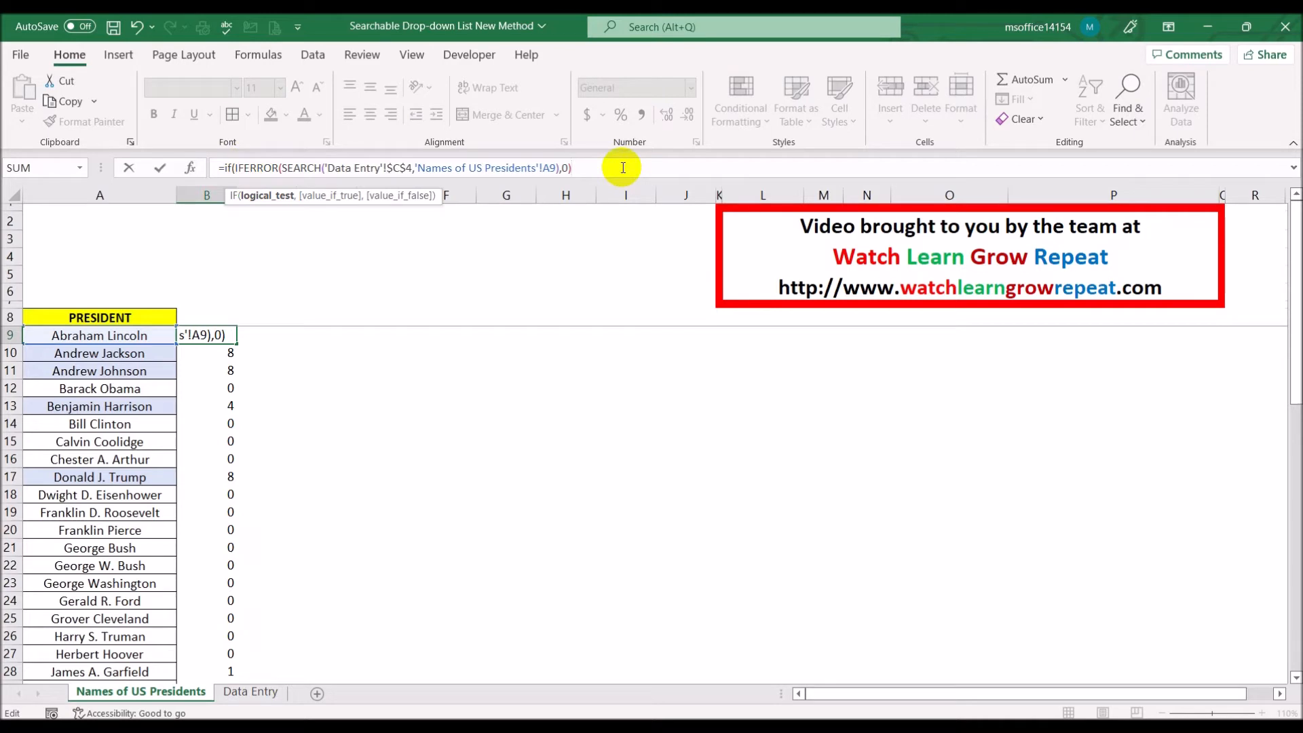
pyautogui.write('<>0,')
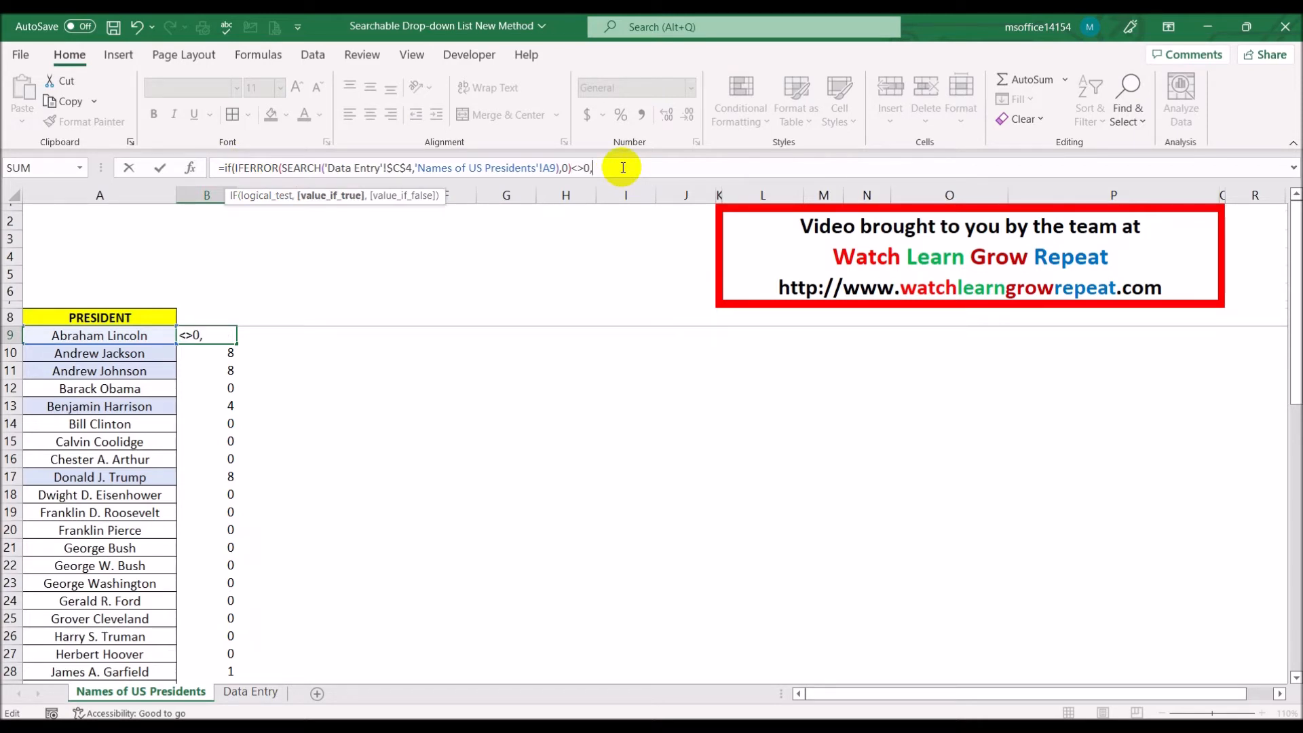
pyautogui.write('1,')
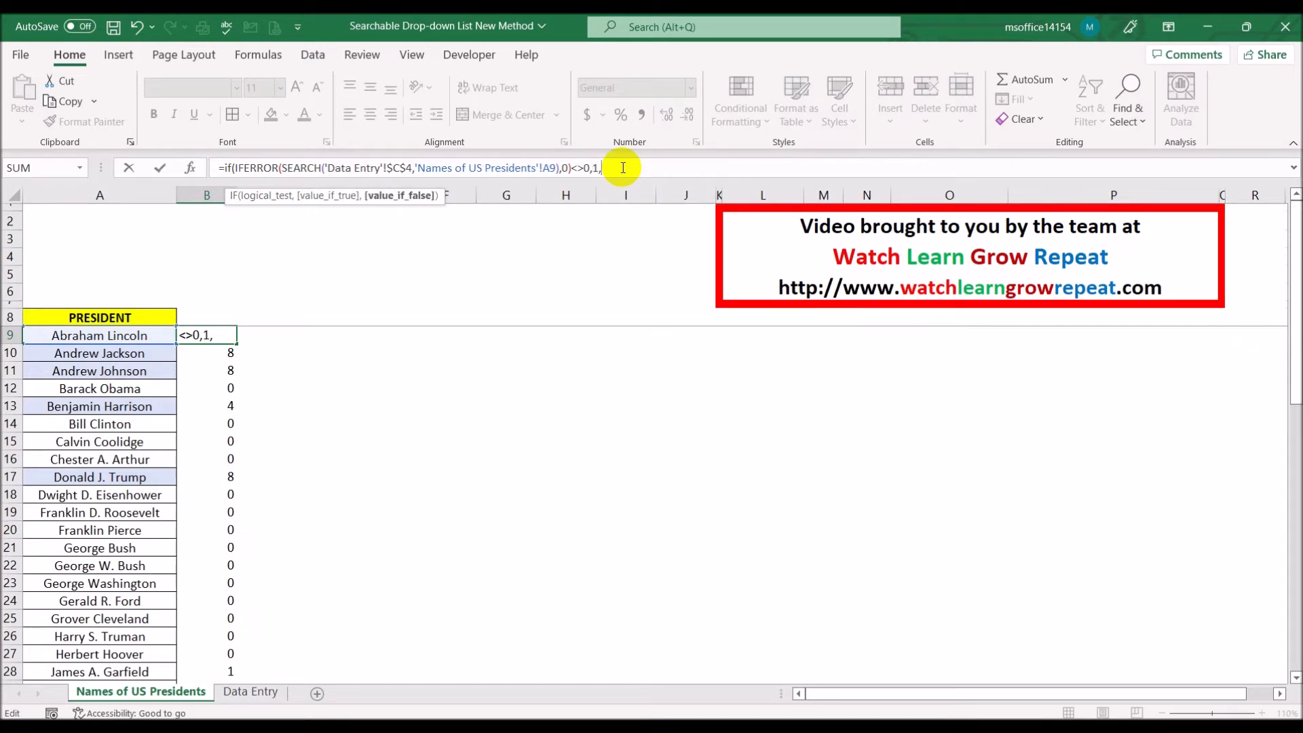
pyautogui.write(')')
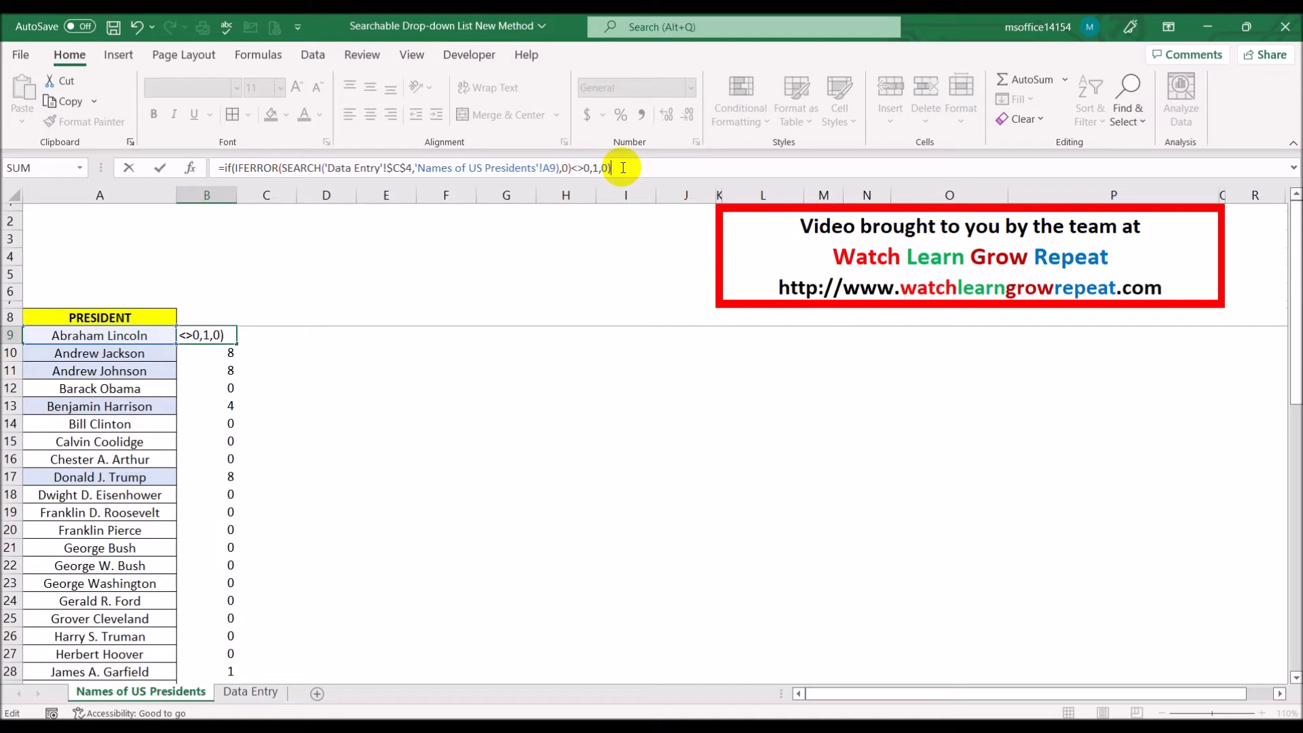
pyautogui.press('Return')
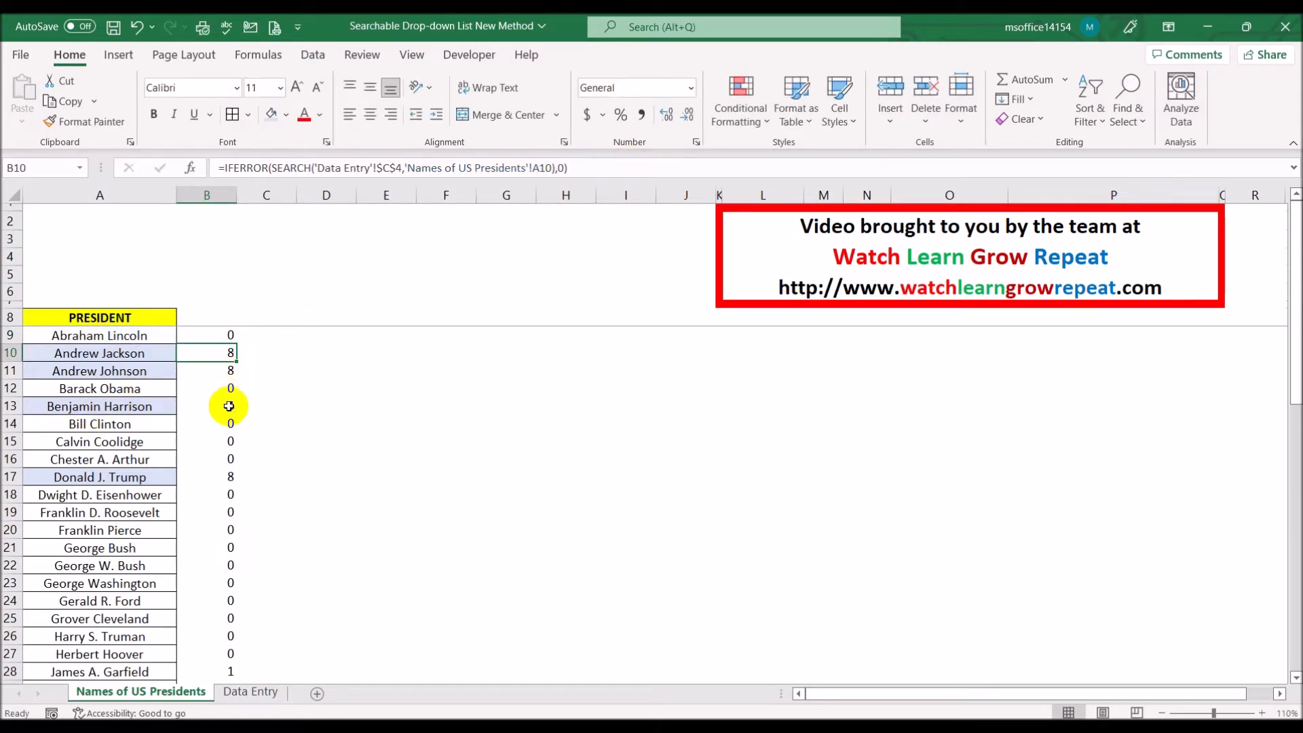
# Step: Copy the IF formula from B9 down column B to the last president in row 53 and check the filled column
pyautogui.click(222, 335)
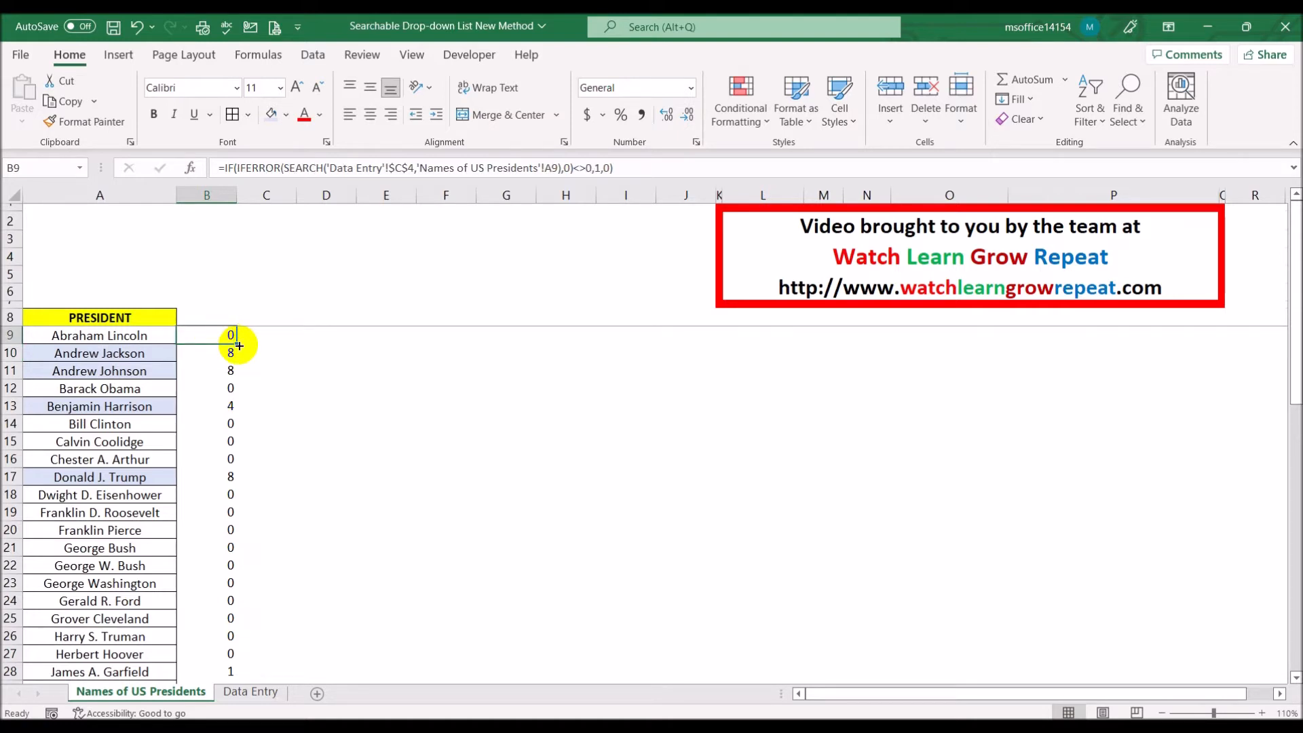
pyautogui.doubleClick(237, 344)
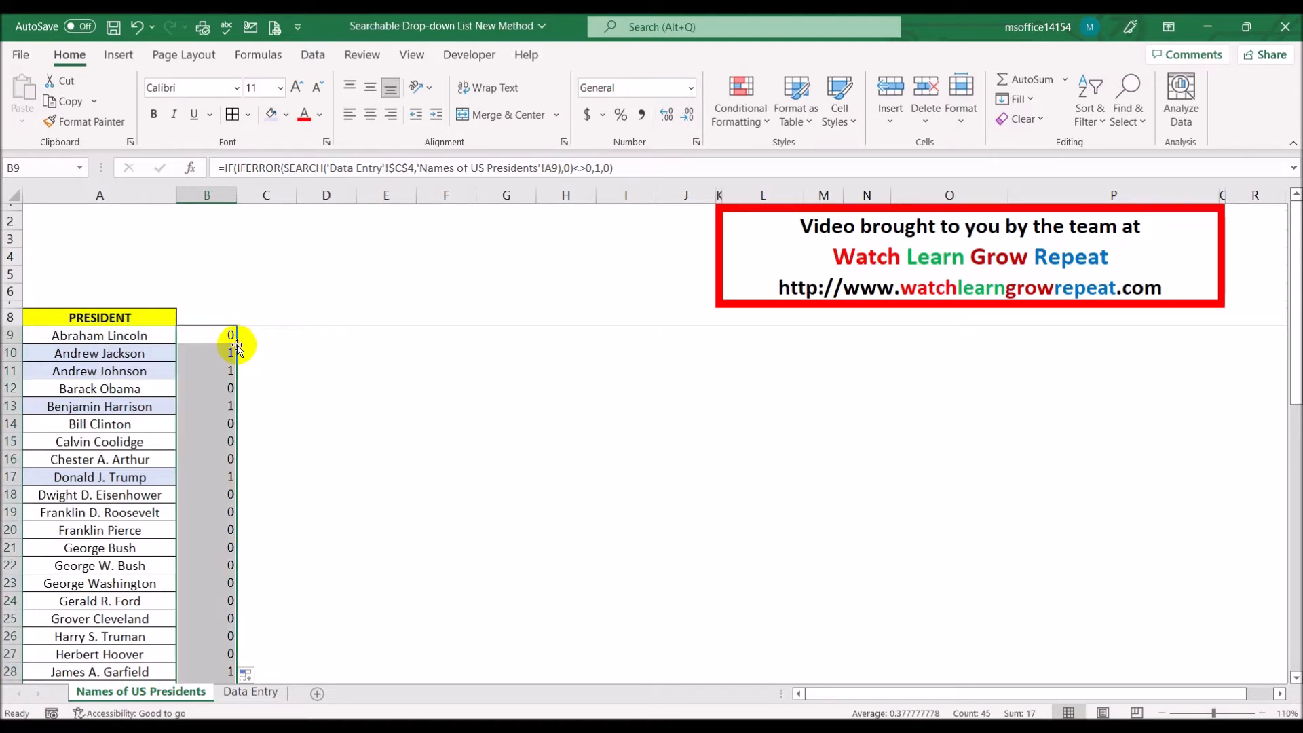
pyautogui.scroll(-4, 386, 399)
pyautogui.scroll(-7, 386, 399)
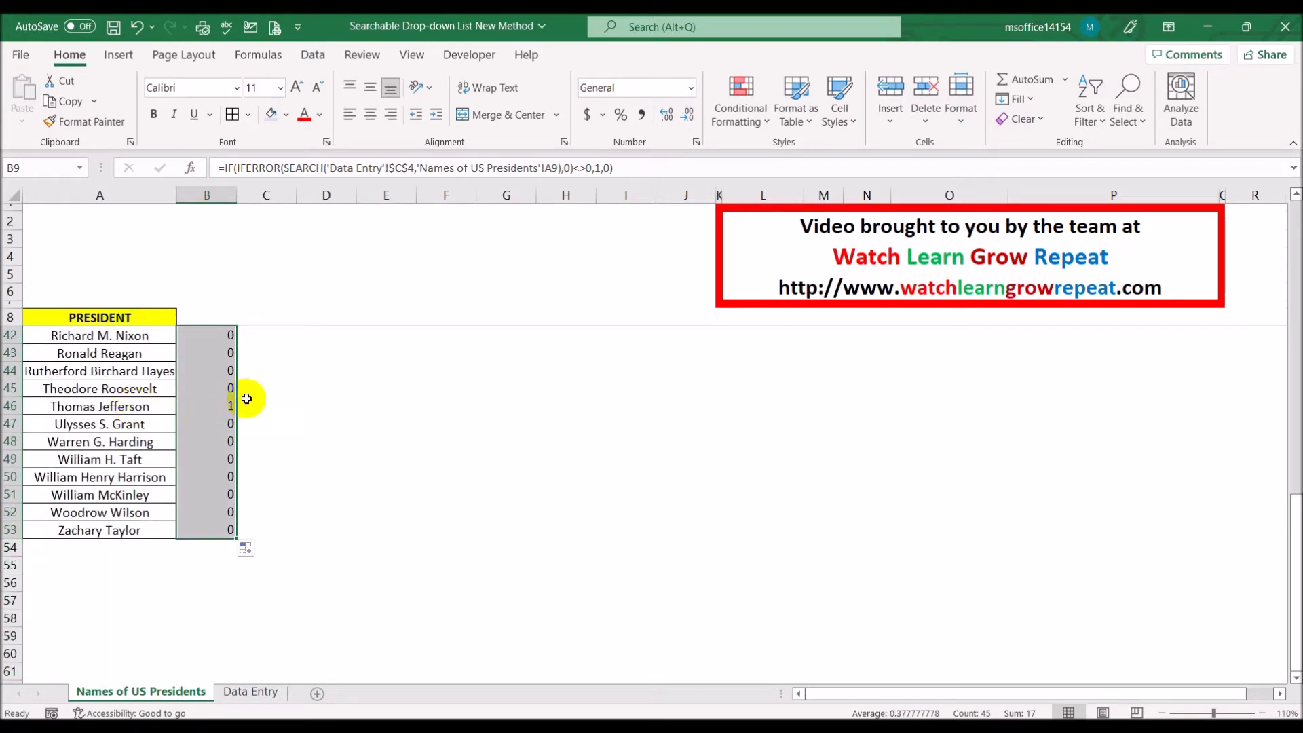
pyautogui.scroll(11, 360, 401)
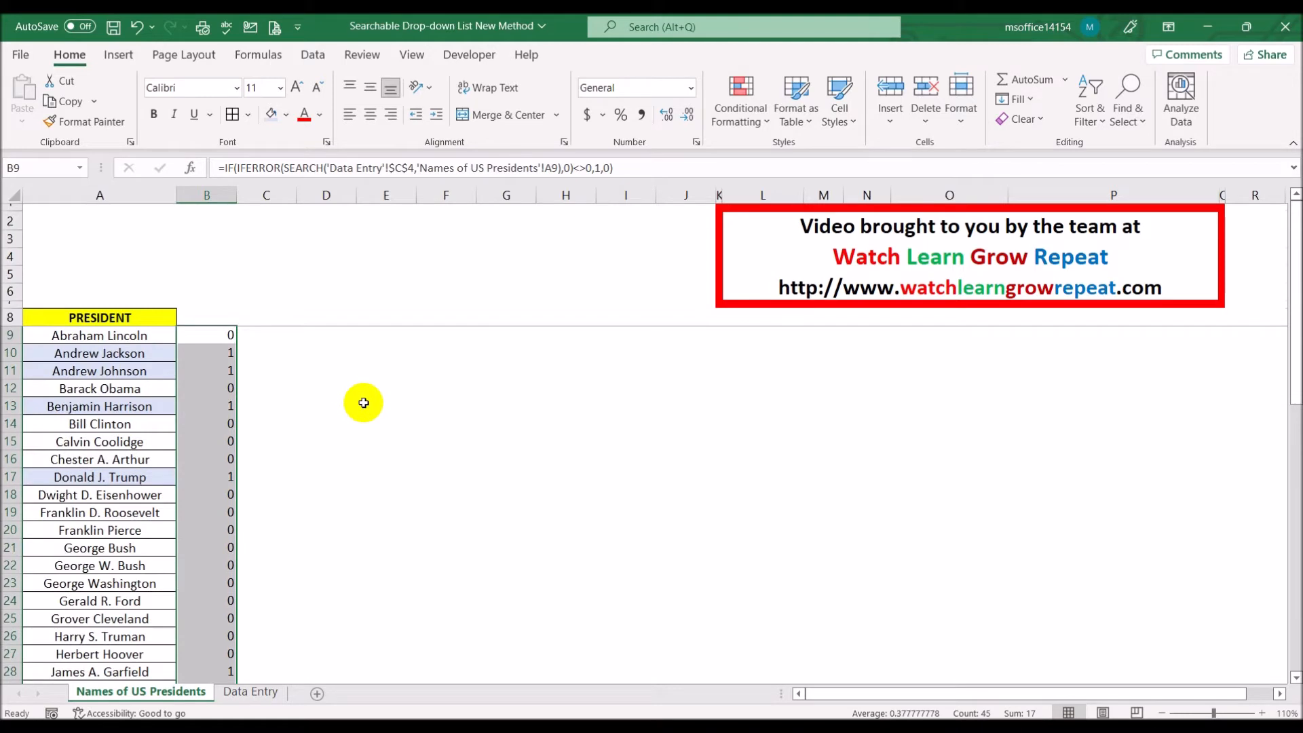
pyautogui.click(214, 338)
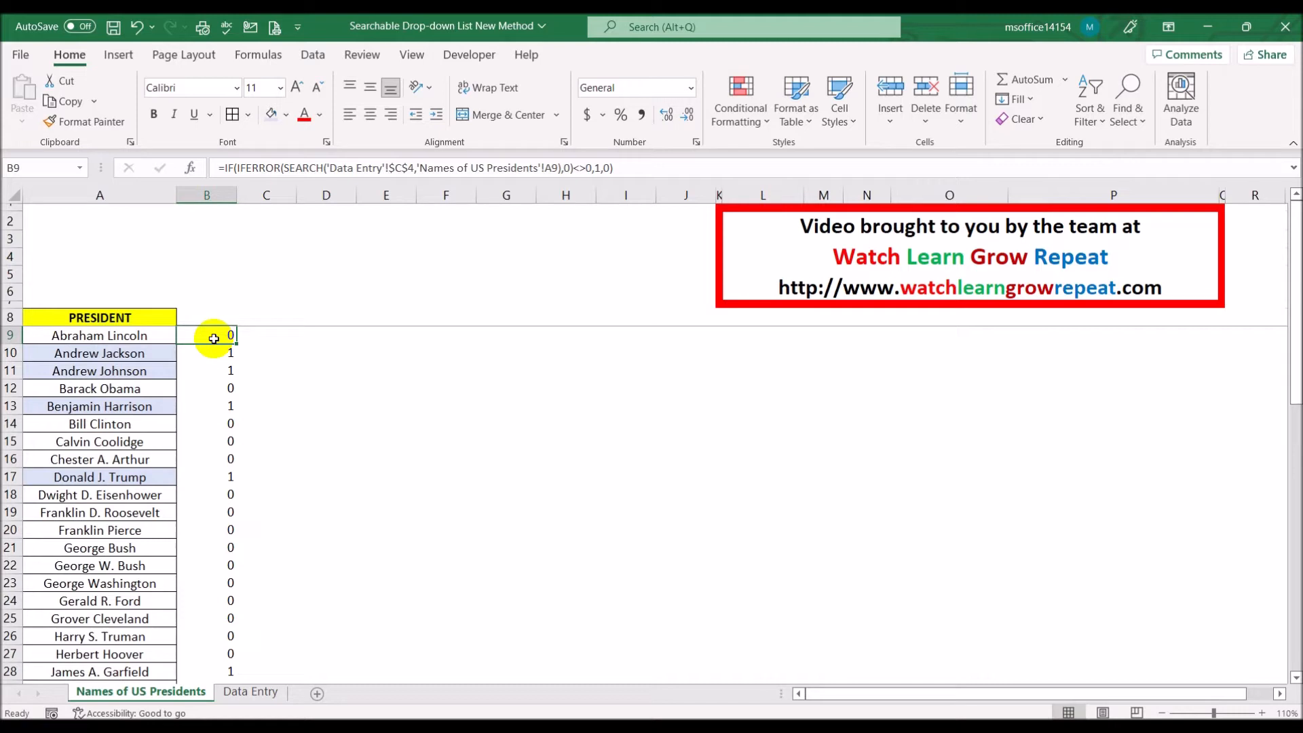
# Step: Begin a formula in C9 with an IF test for B9<>0 and a SUM as the value if true
pyautogui.click(262, 336)
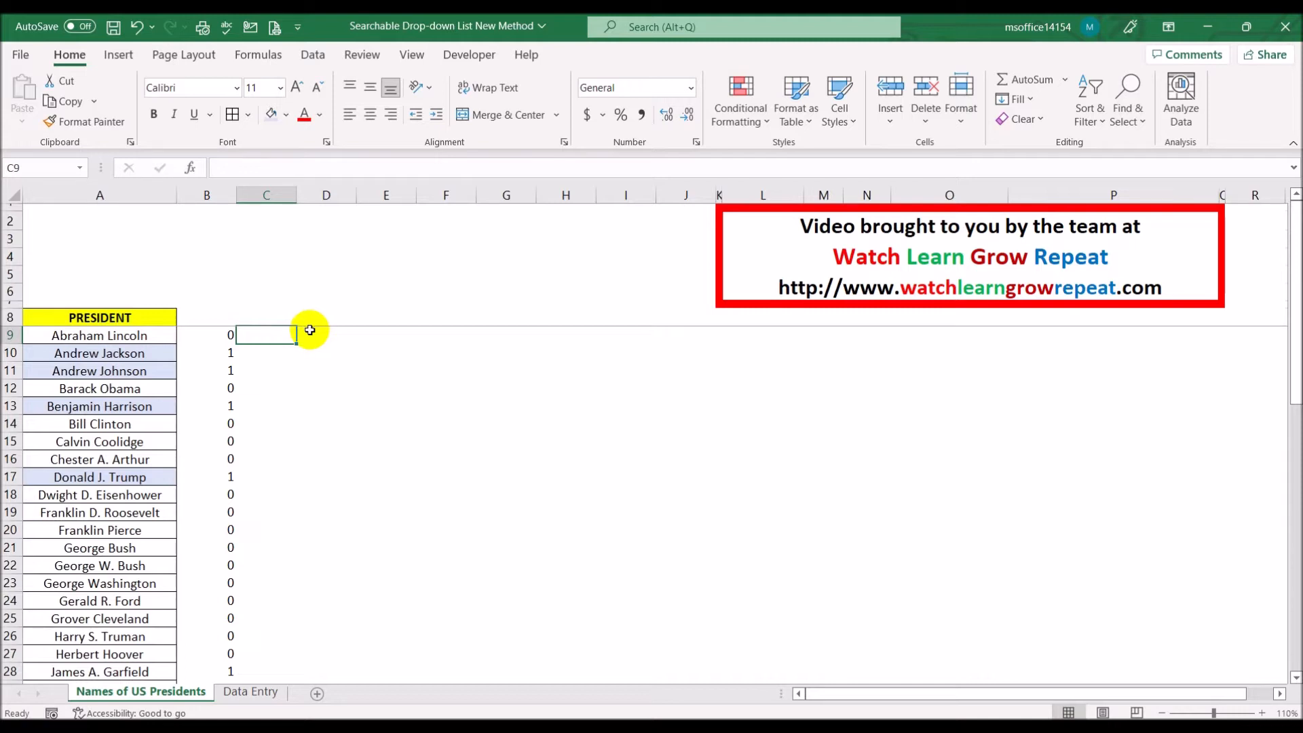
pyautogui.click(215, 336)
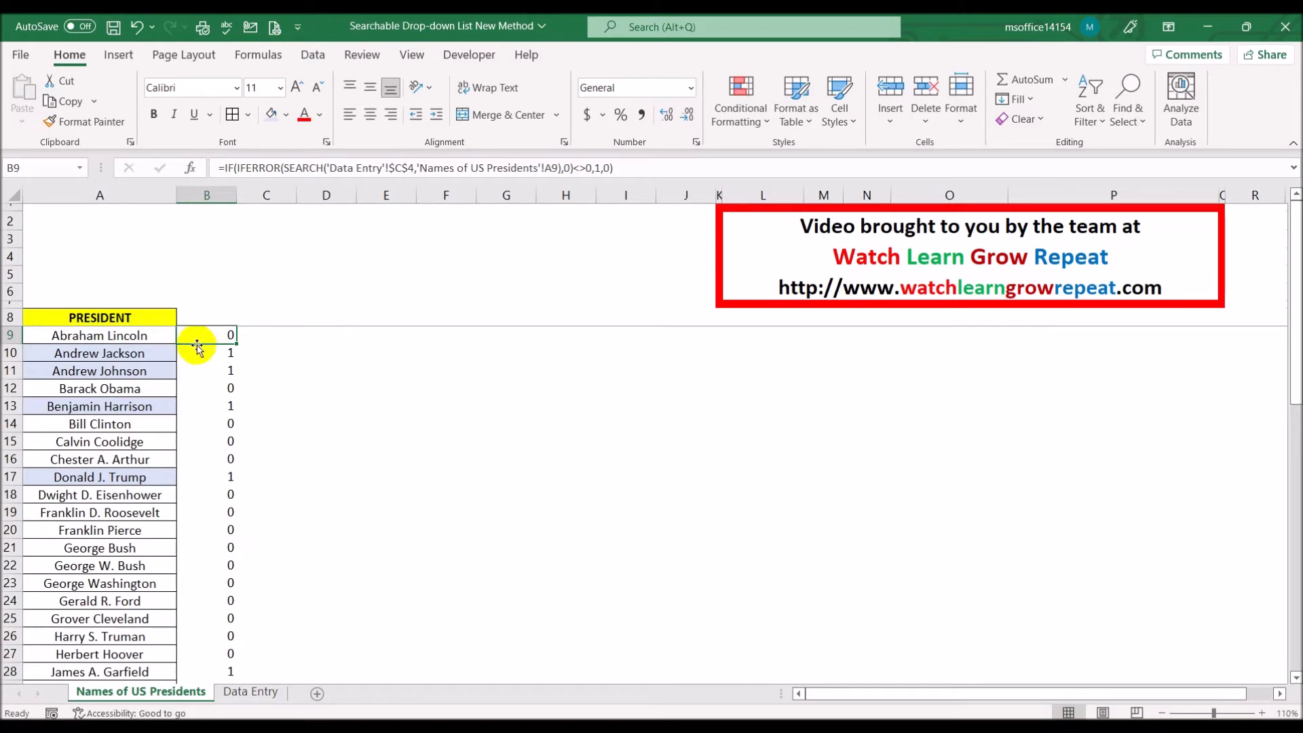
pyautogui.click(256, 335)
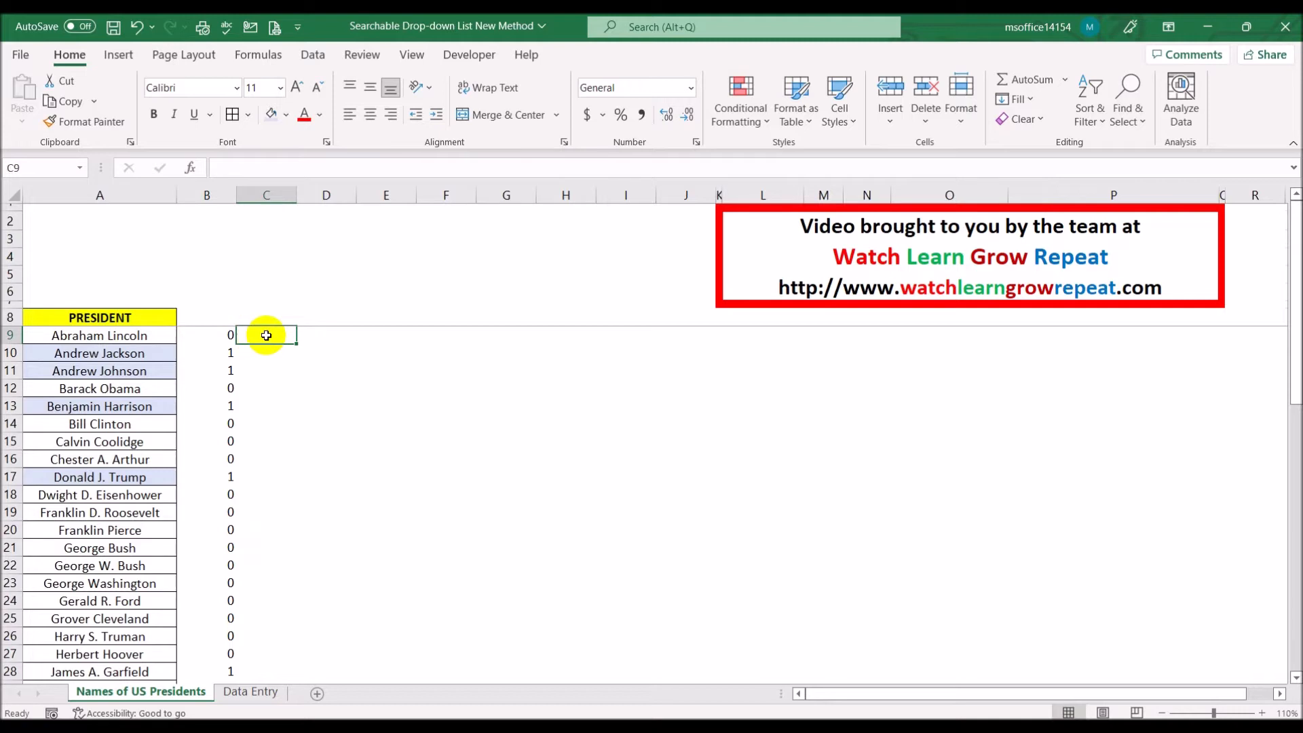
pyautogui.write('=')
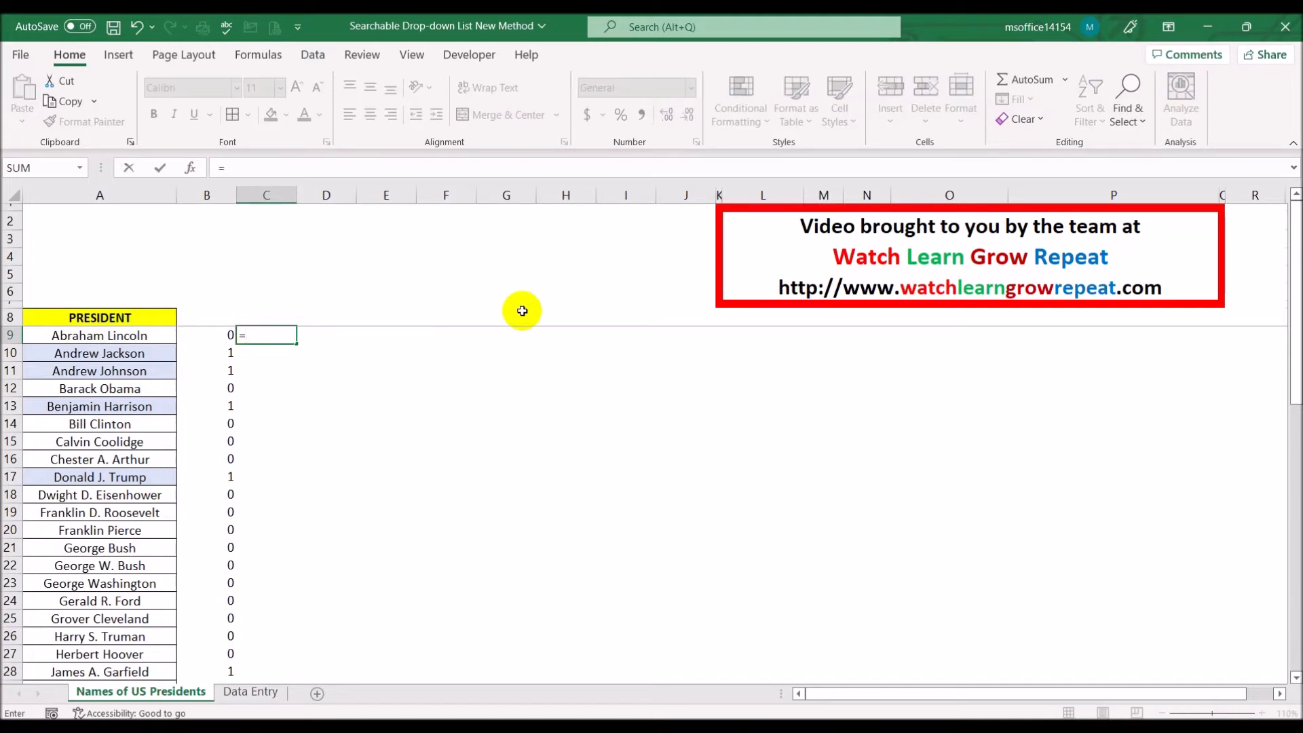
pyautogui.write('if(')
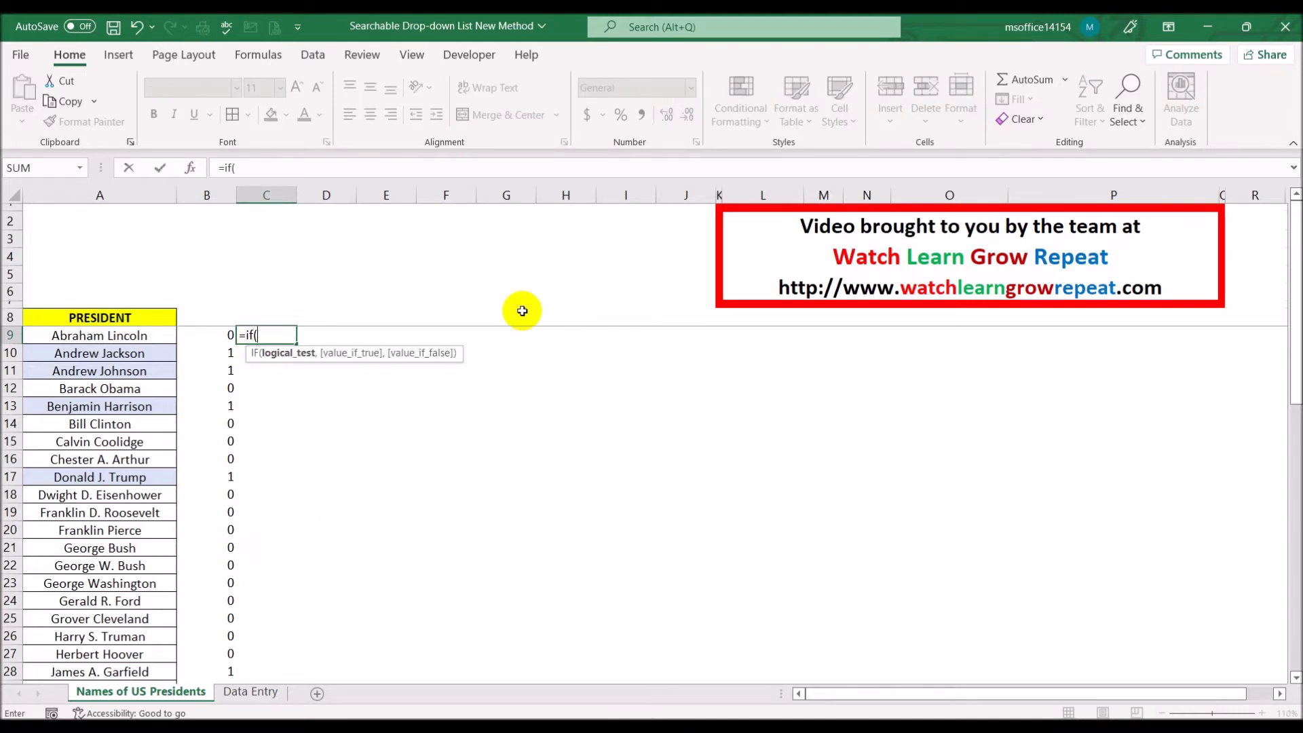
pyautogui.click(208, 335)
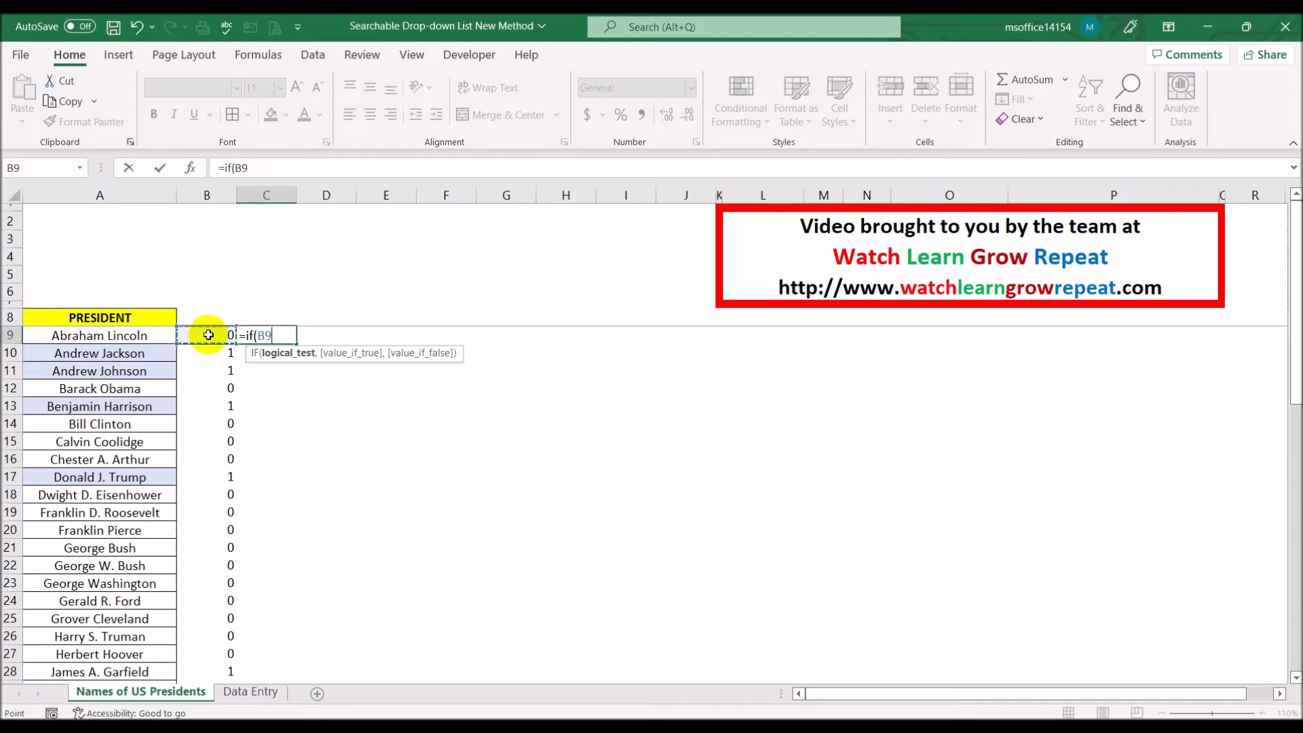
pyautogui.write('<>0,sum(')
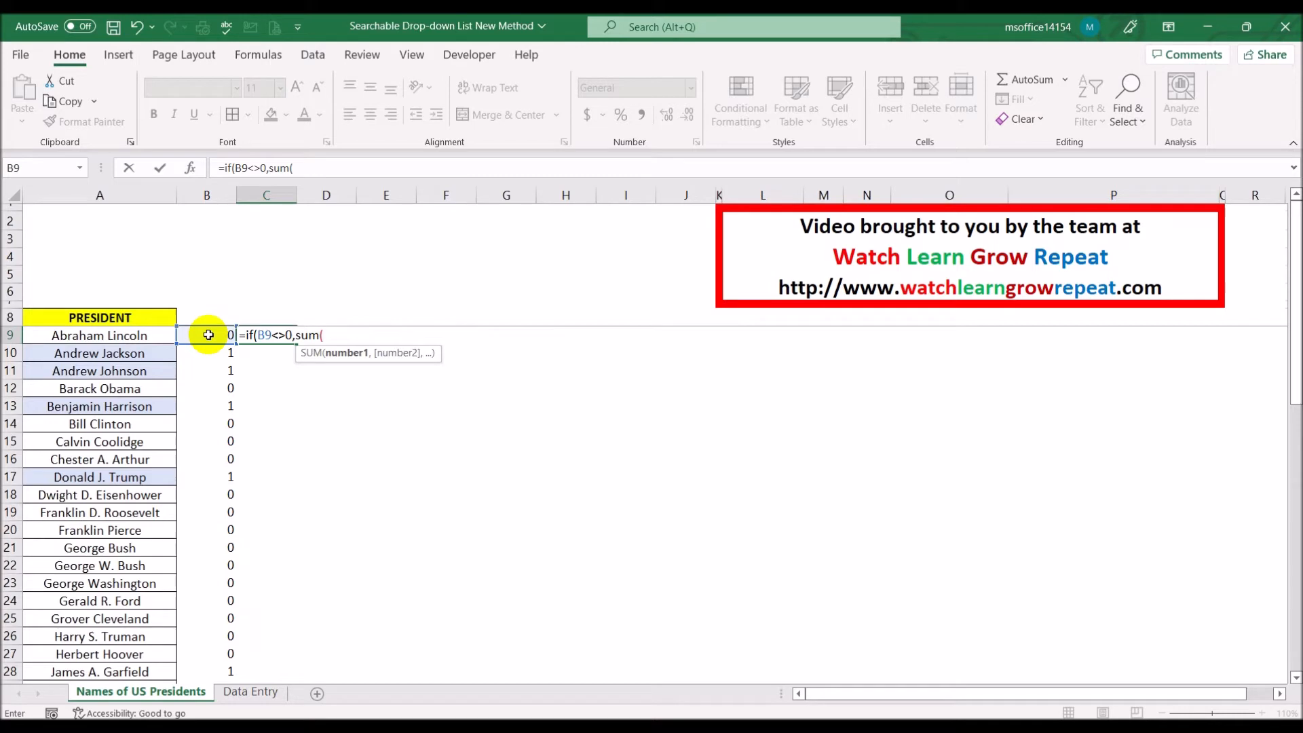
# Step: Give the SUM in C9 the expanding range $B$9:B9, with only the starting cell absolute
pyautogui.click(213, 336)
pyautogui.press('F8')
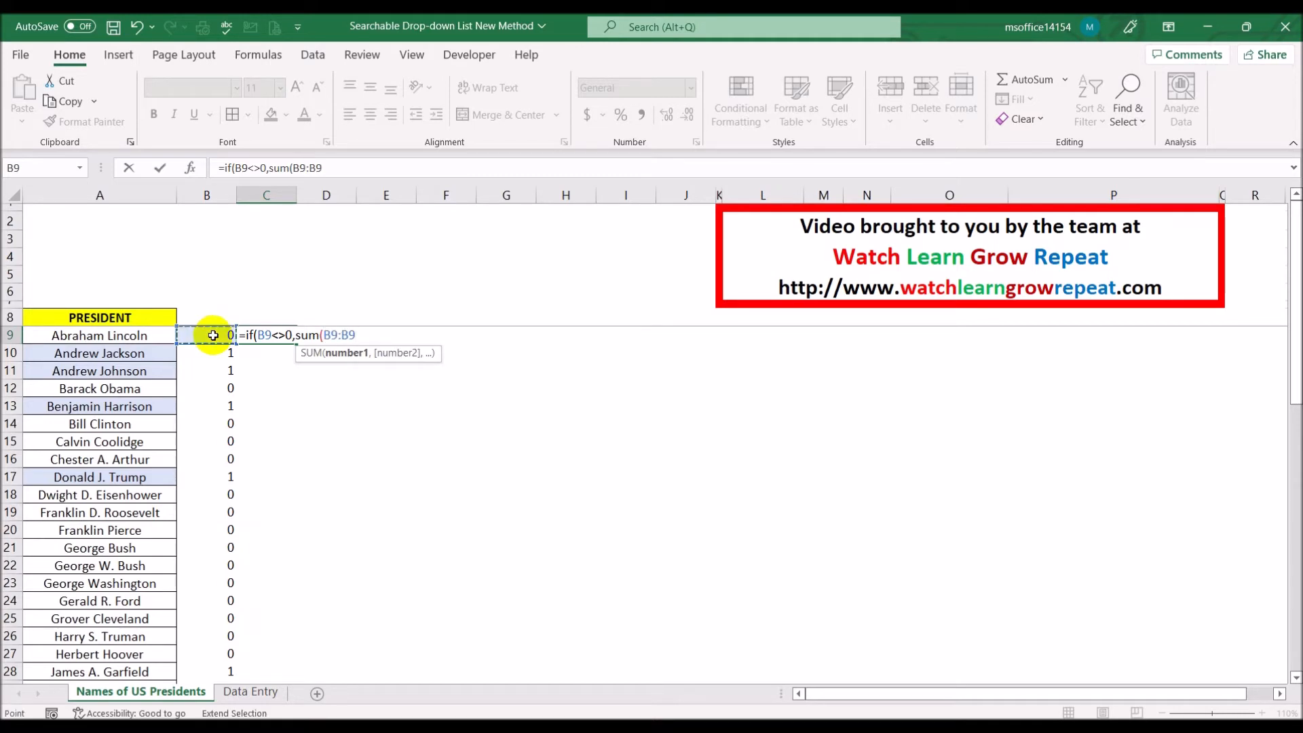
pyautogui.click(331, 335)
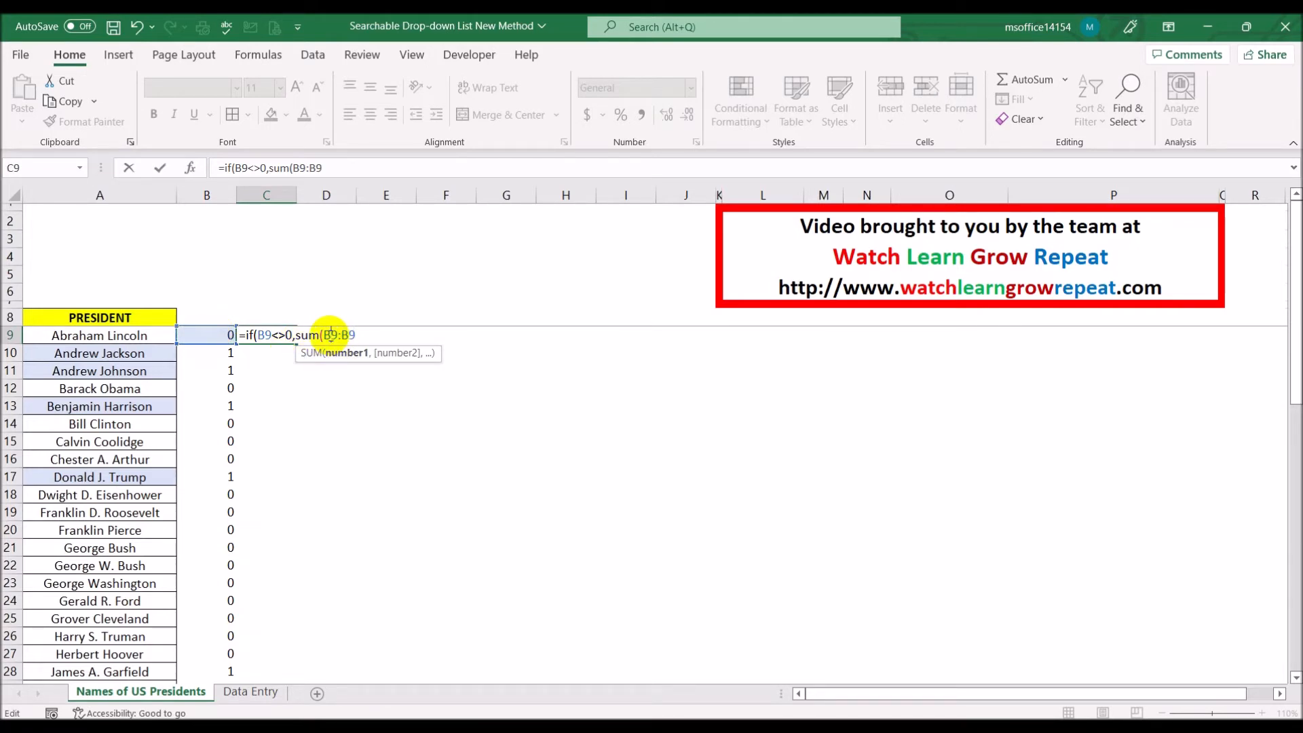
pyautogui.press('F4')
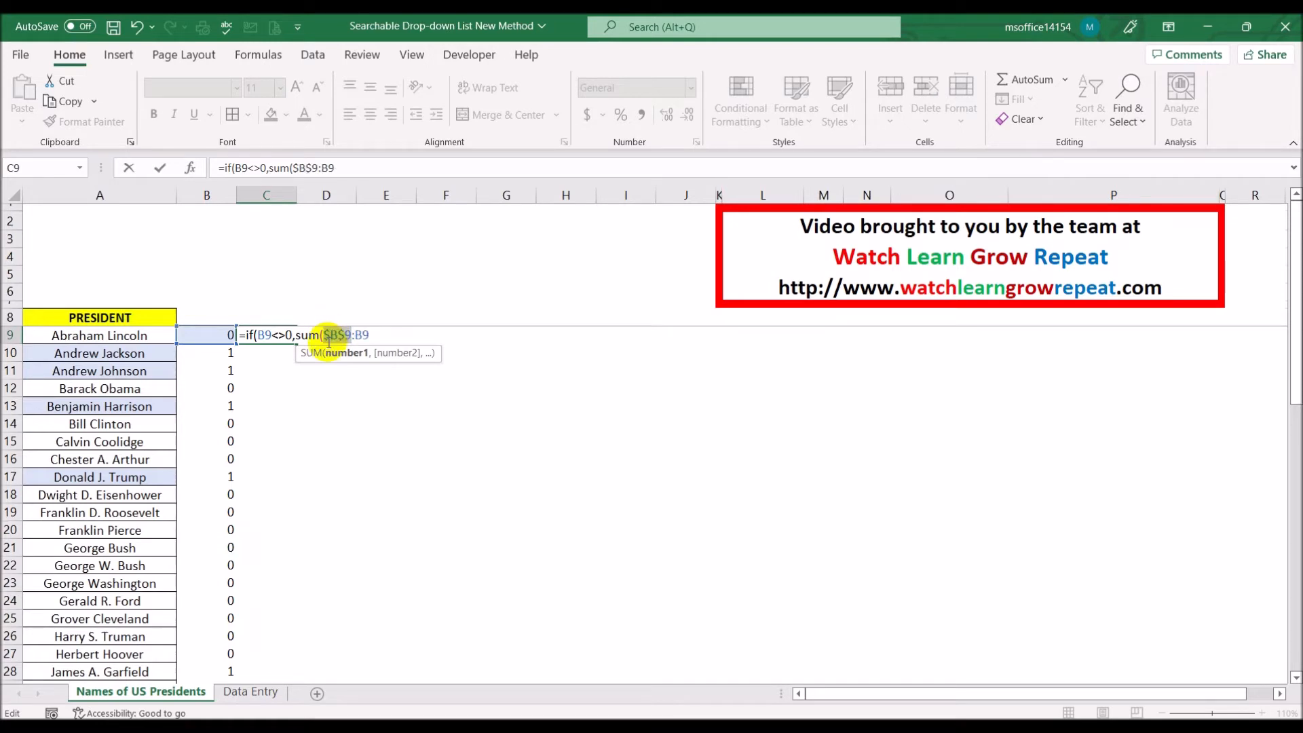
pyautogui.click(374, 336)
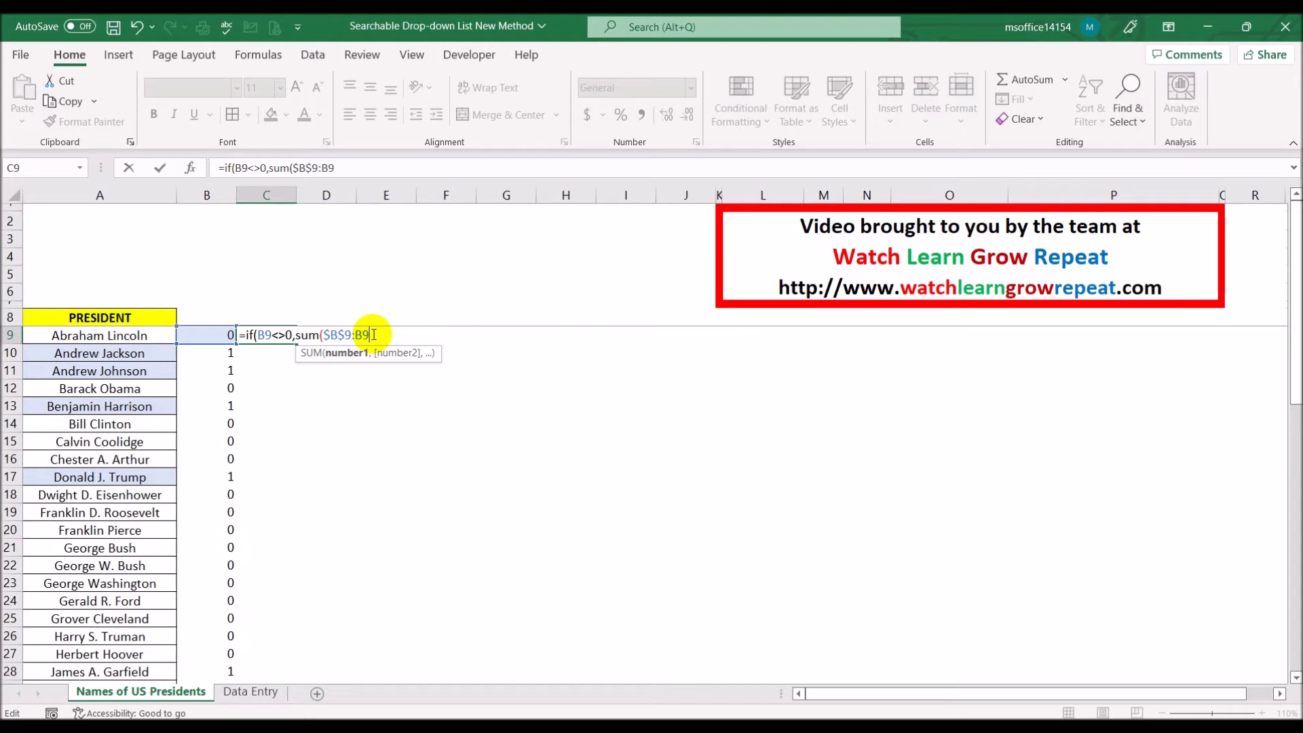
pyautogui.write(')')
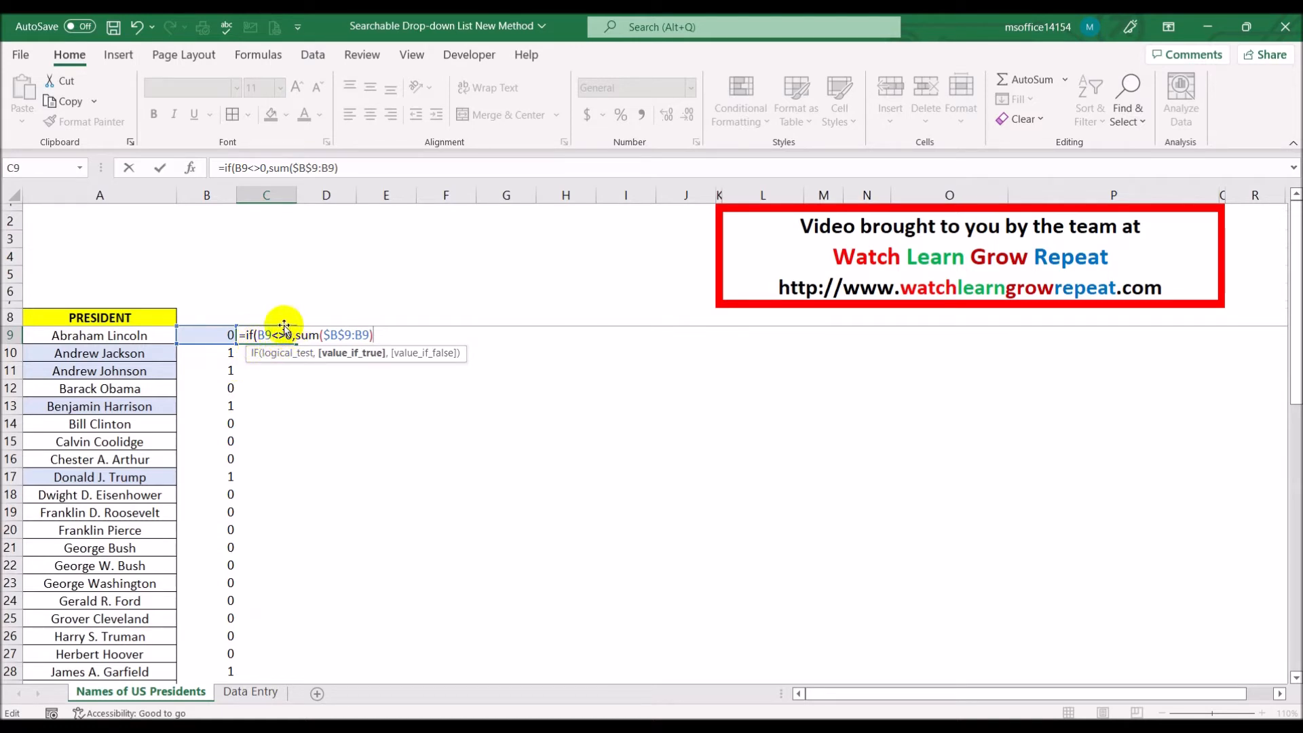
# Step: Complete the C9 formula with 0 as the value if false and enter it
pyautogui.write(',0')
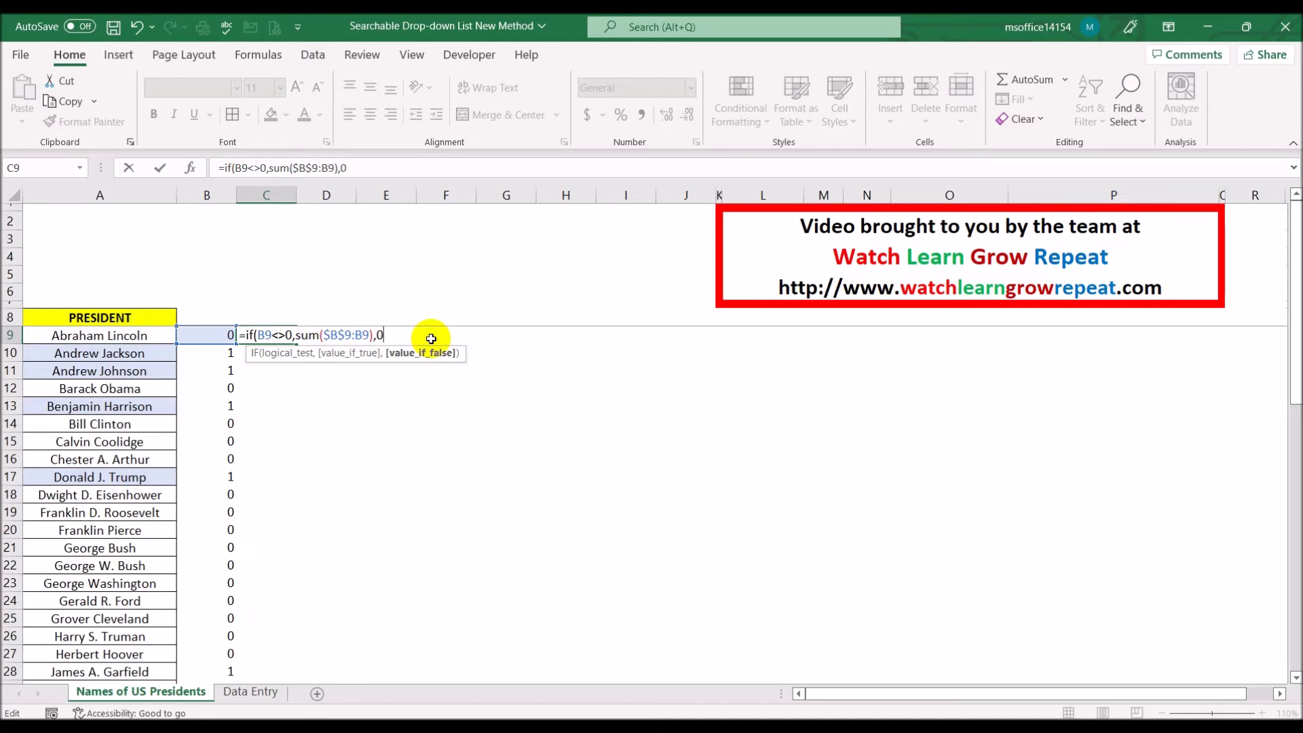
pyautogui.write(')')
pyautogui.press('Return')
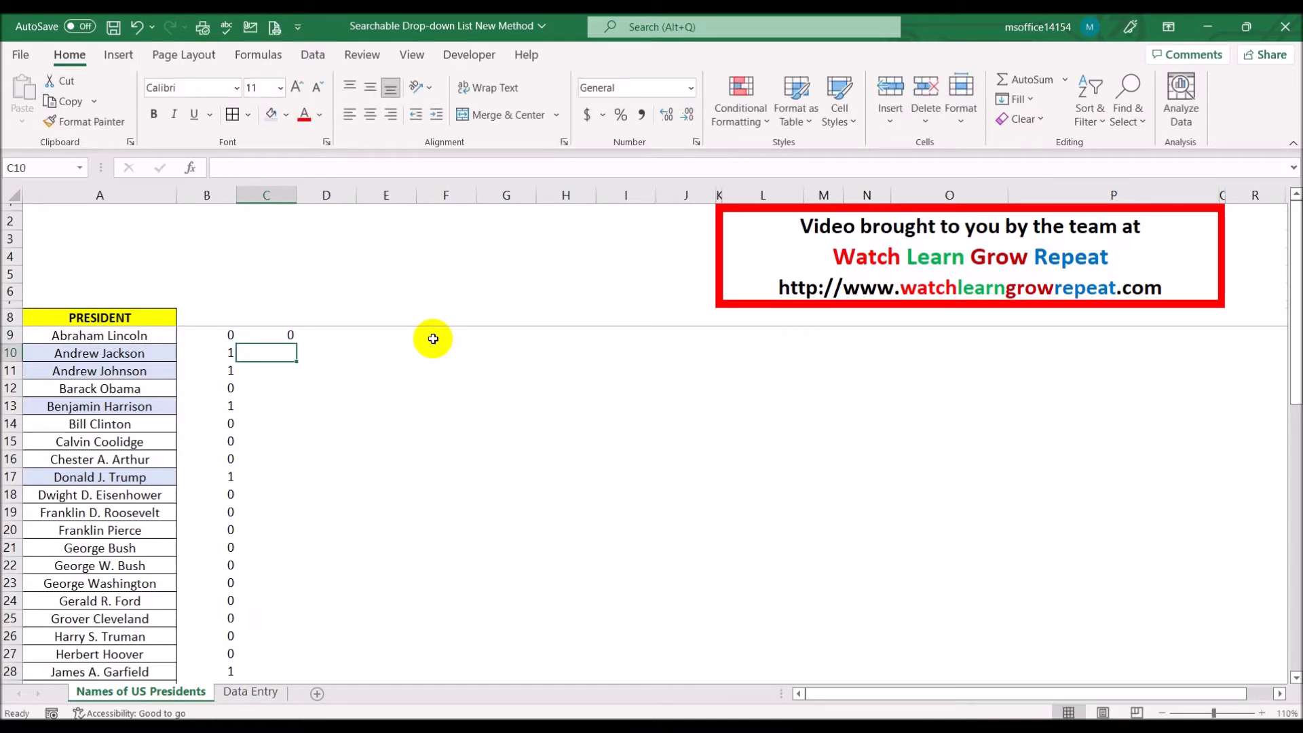
# Step: Copy the running-count formula from C9 down column C alongside the whole president list
pyautogui.click(275, 335)
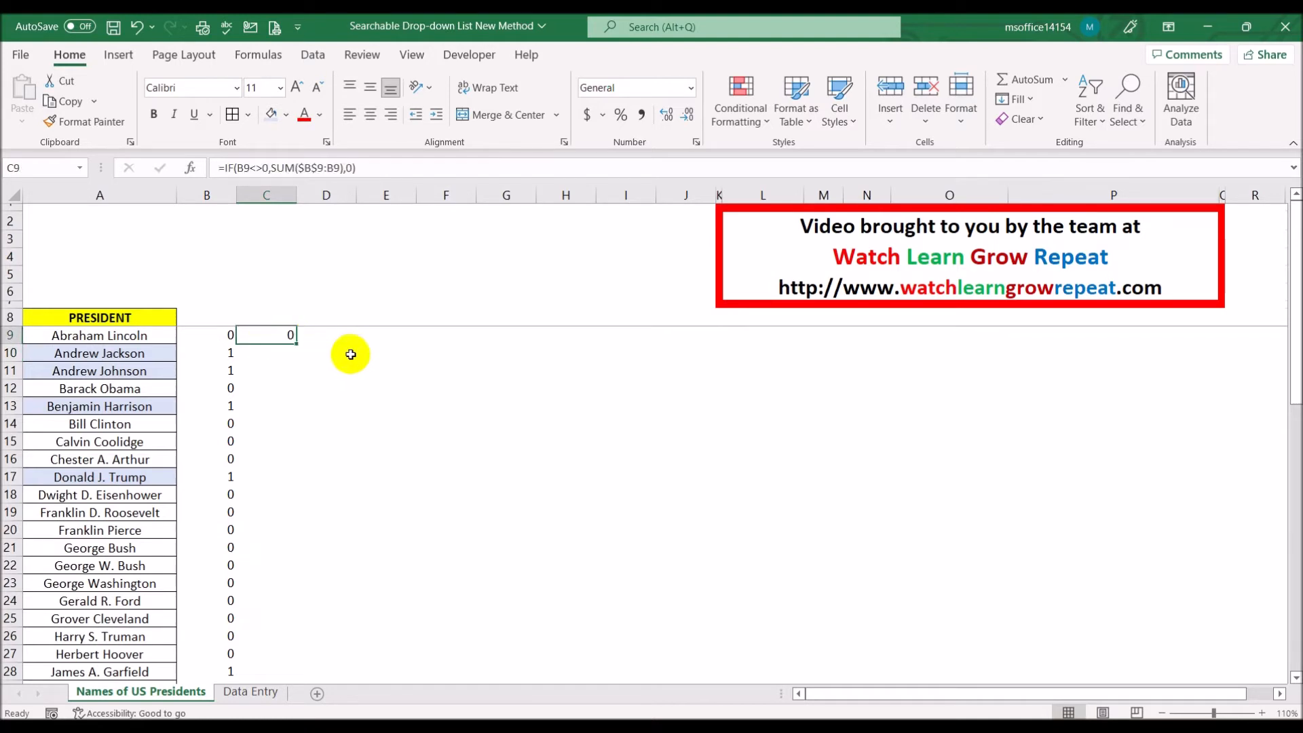
pyautogui.doubleClick(298, 345)
pyautogui.click(469, 380)
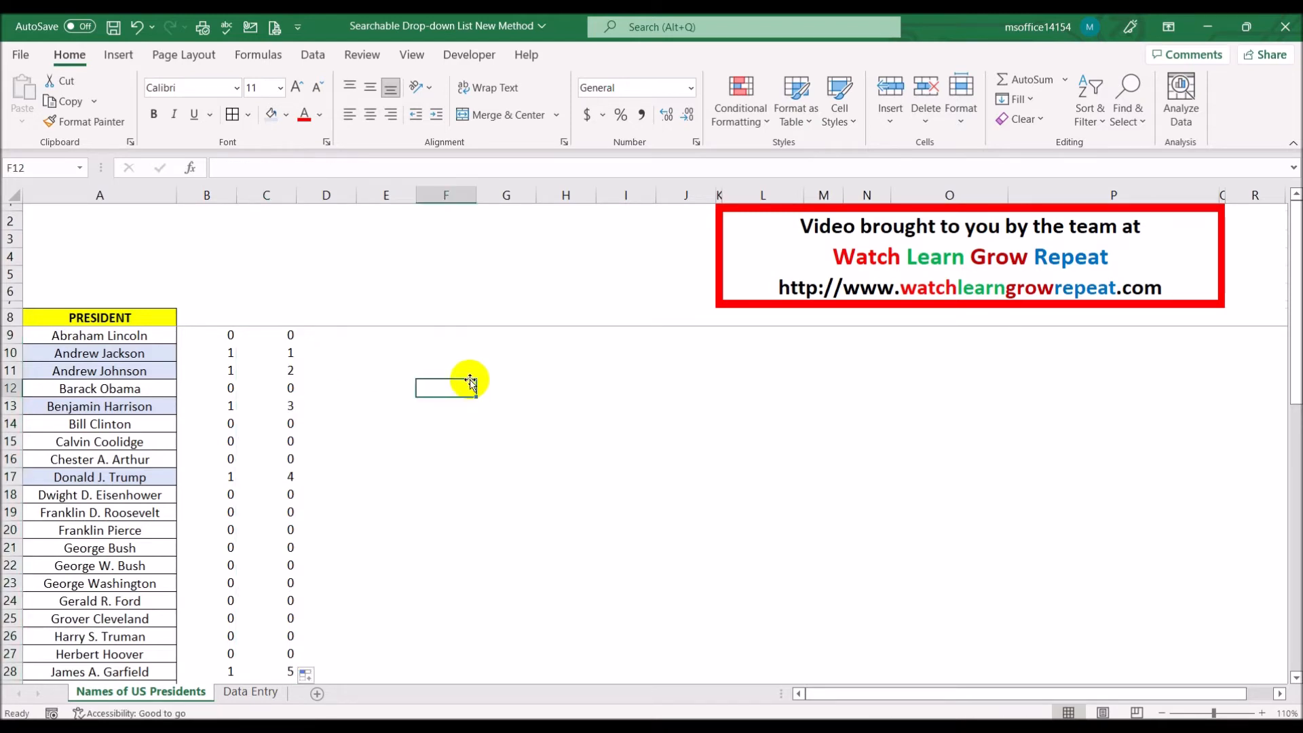
# Step: Compare the match flags in column B with the running-count formulas in column C for rows 9 to 11
pyautogui.click(213, 335)
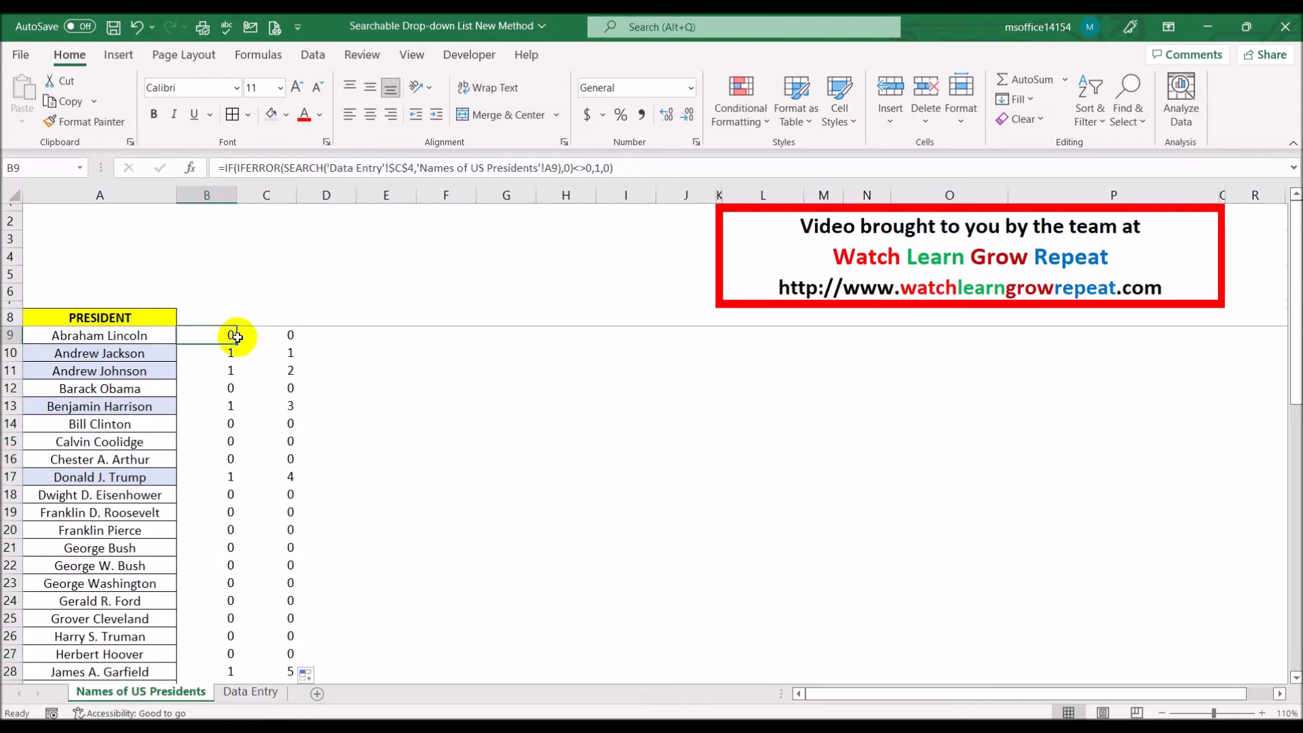
pyautogui.click(278, 336)
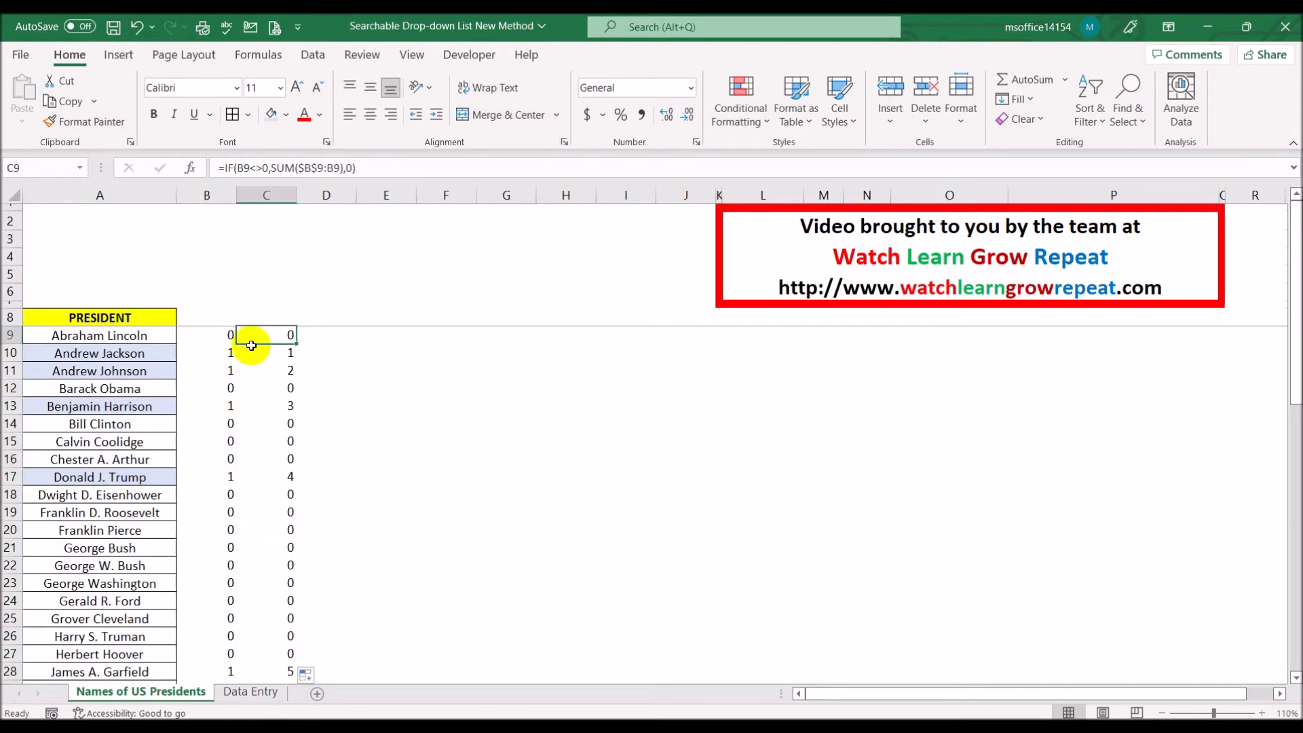
pyautogui.click(198, 353)
pyautogui.click(288, 353)
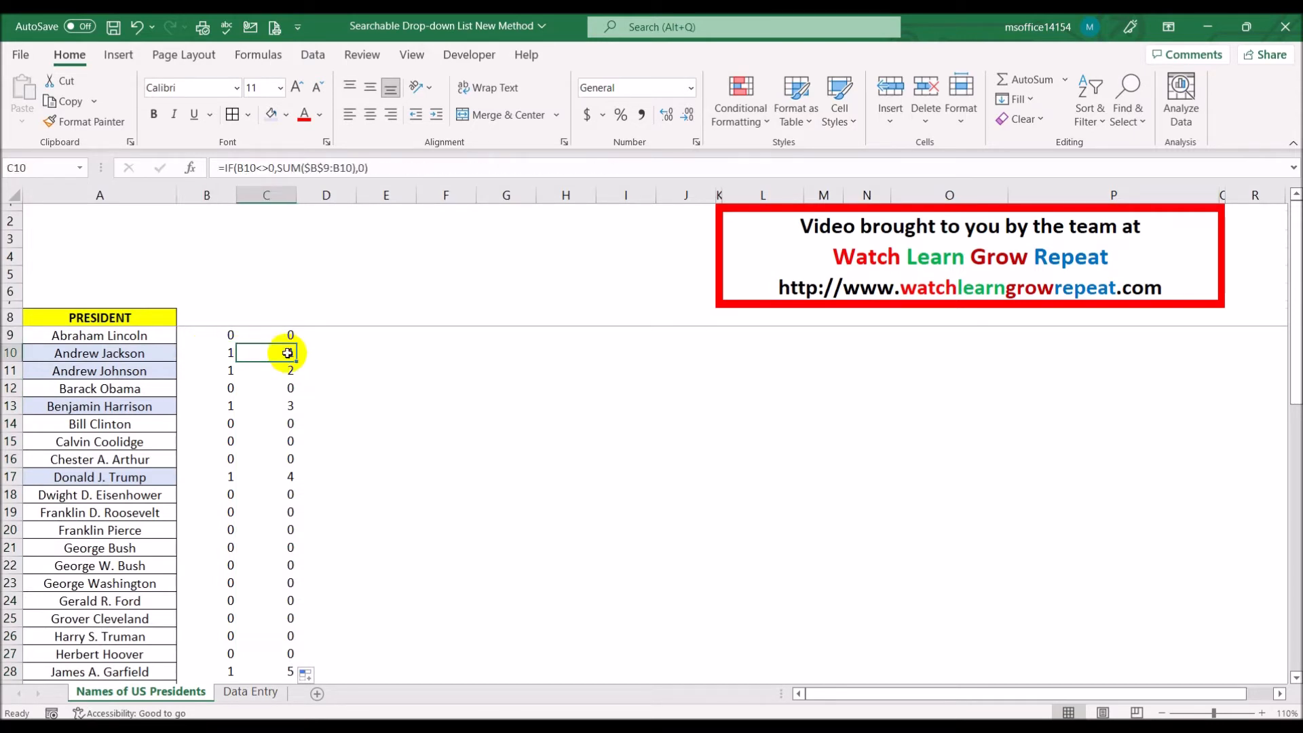
pyautogui.click(401, 167)
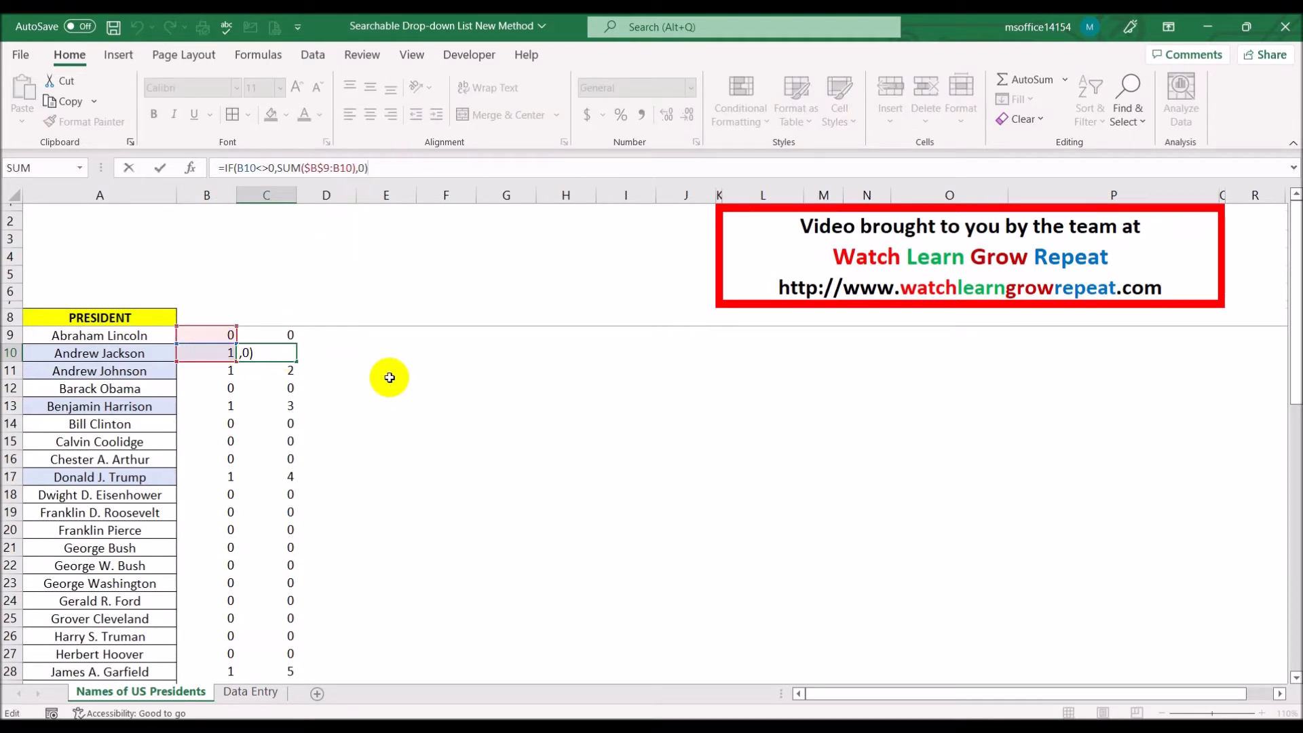
pyautogui.press('Return')
pyautogui.click(208, 370)
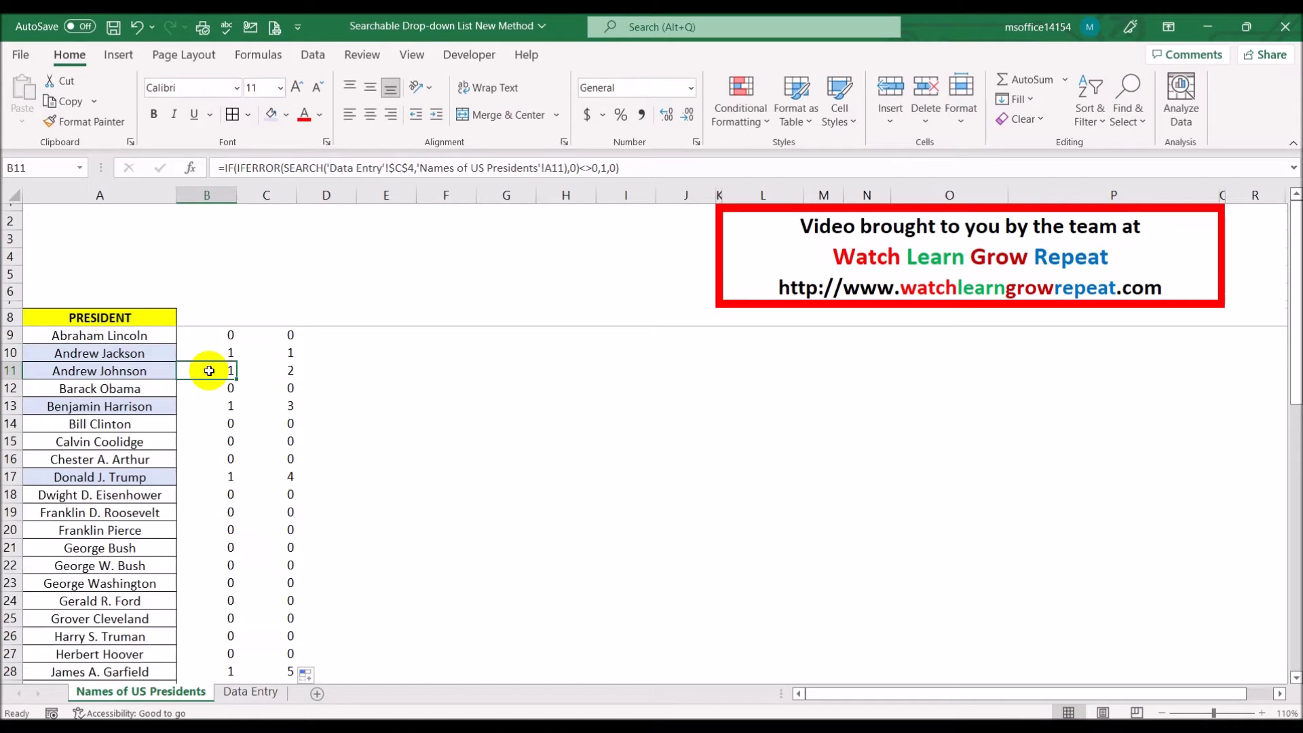
pyautogui.click(284, 369)
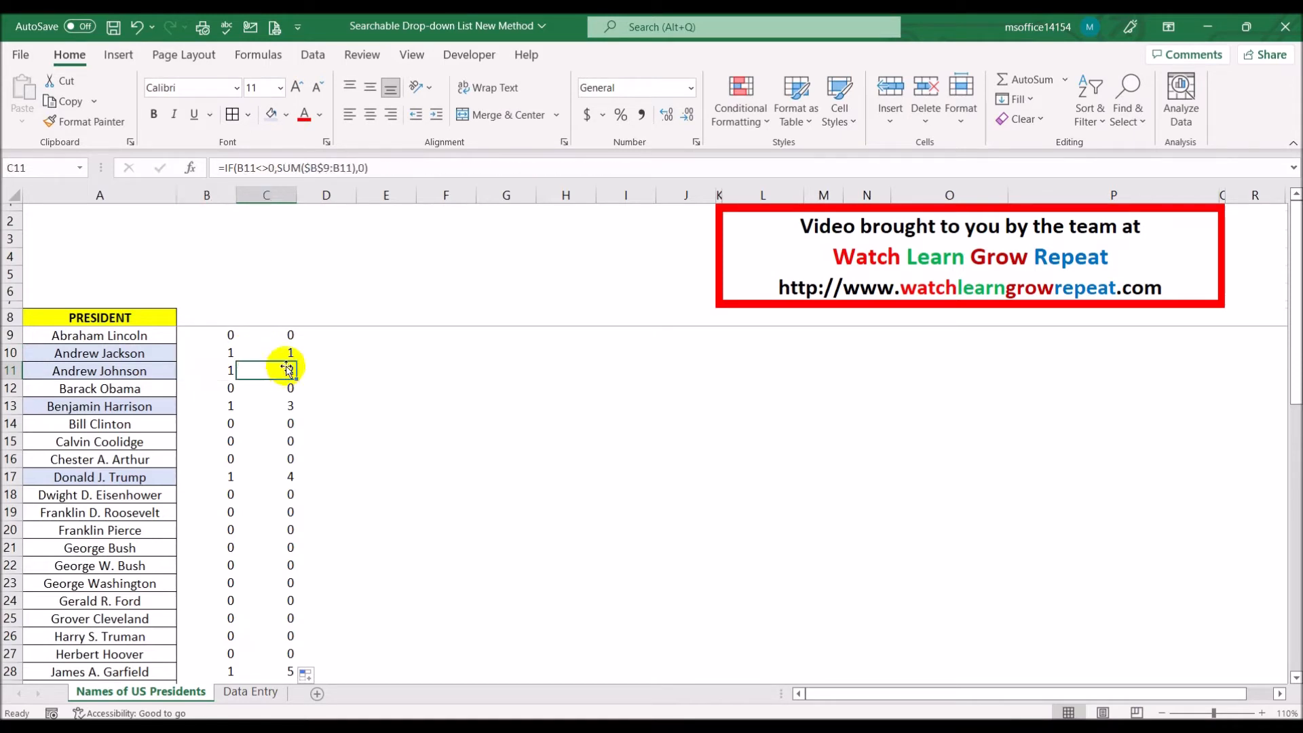
pyautogui.click(445, 170)
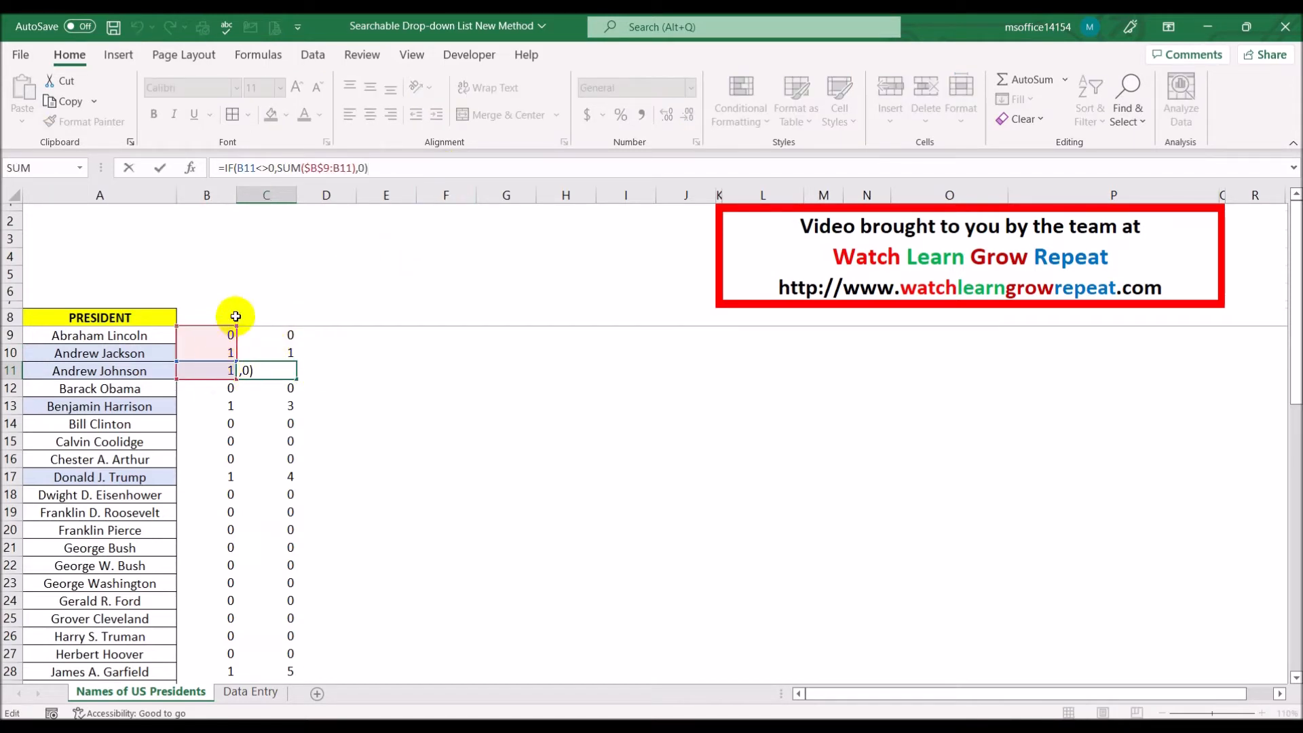
pyautogui.press('Escape')
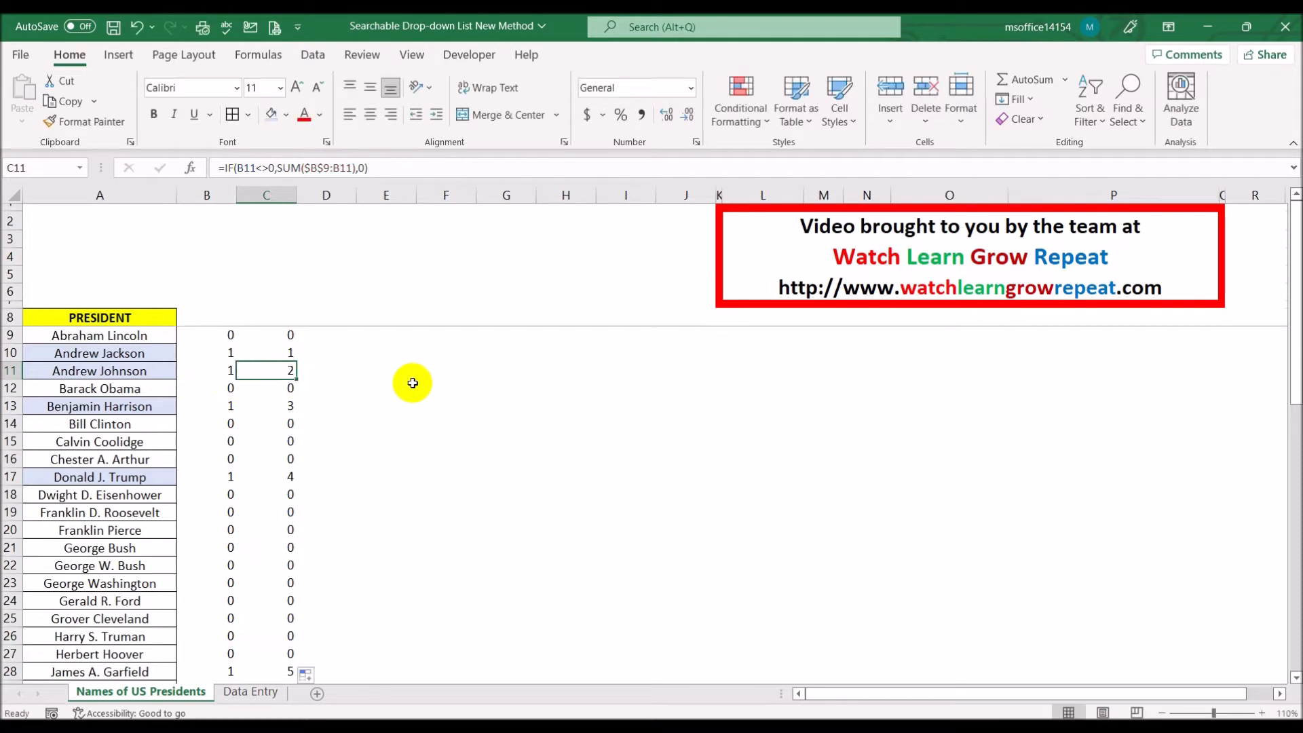
# Step: Examine the running-count formulas in C12 and C13 and review the match numbering down to the end of the list
pyautogui.click(226, 387)
pyautogui.click(288, 384)
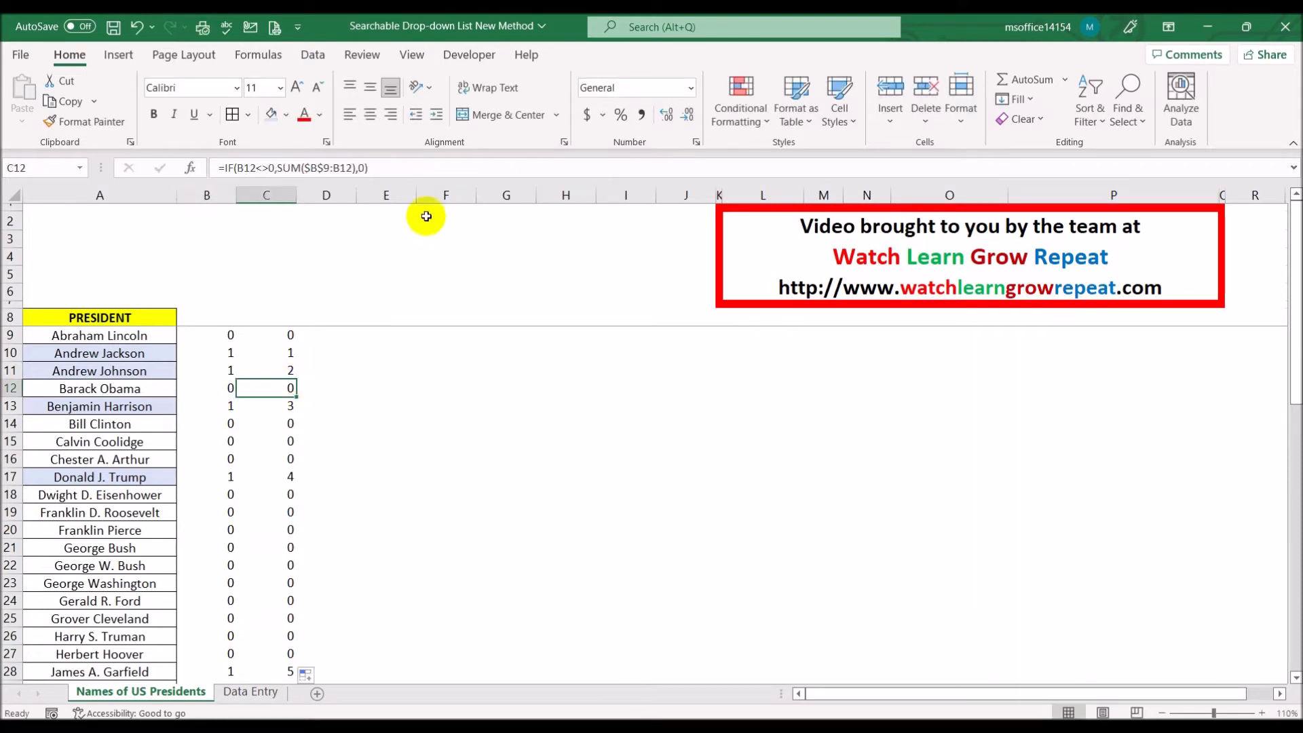
pyautogui.click(426, 168)
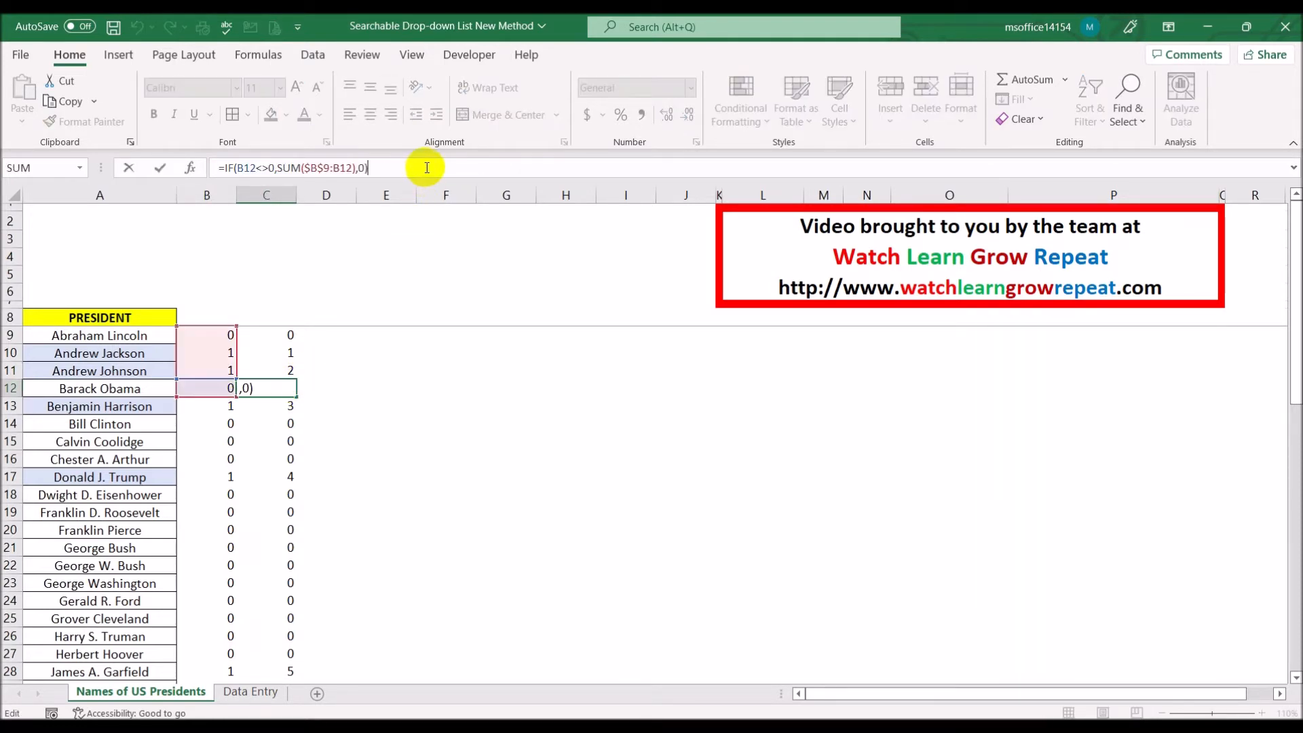
pyautogui.press('Escape')
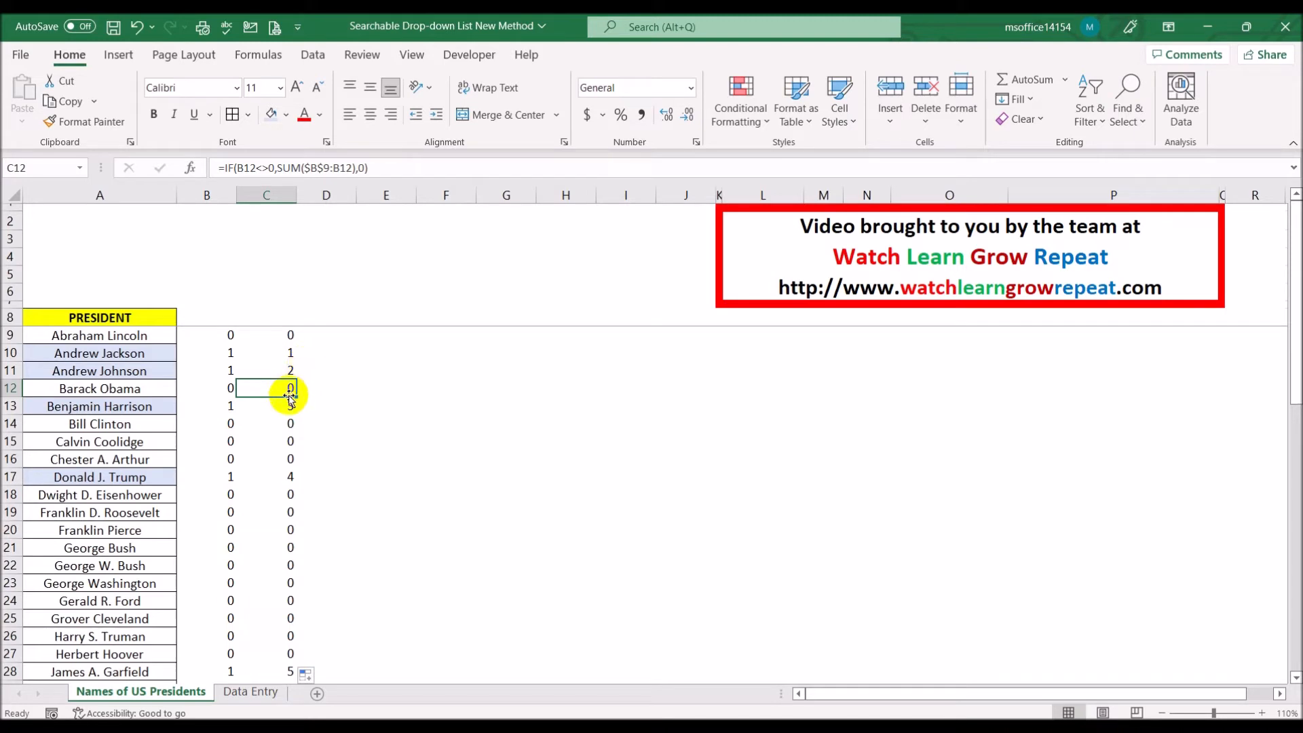
pyautogui.click(220, 405)
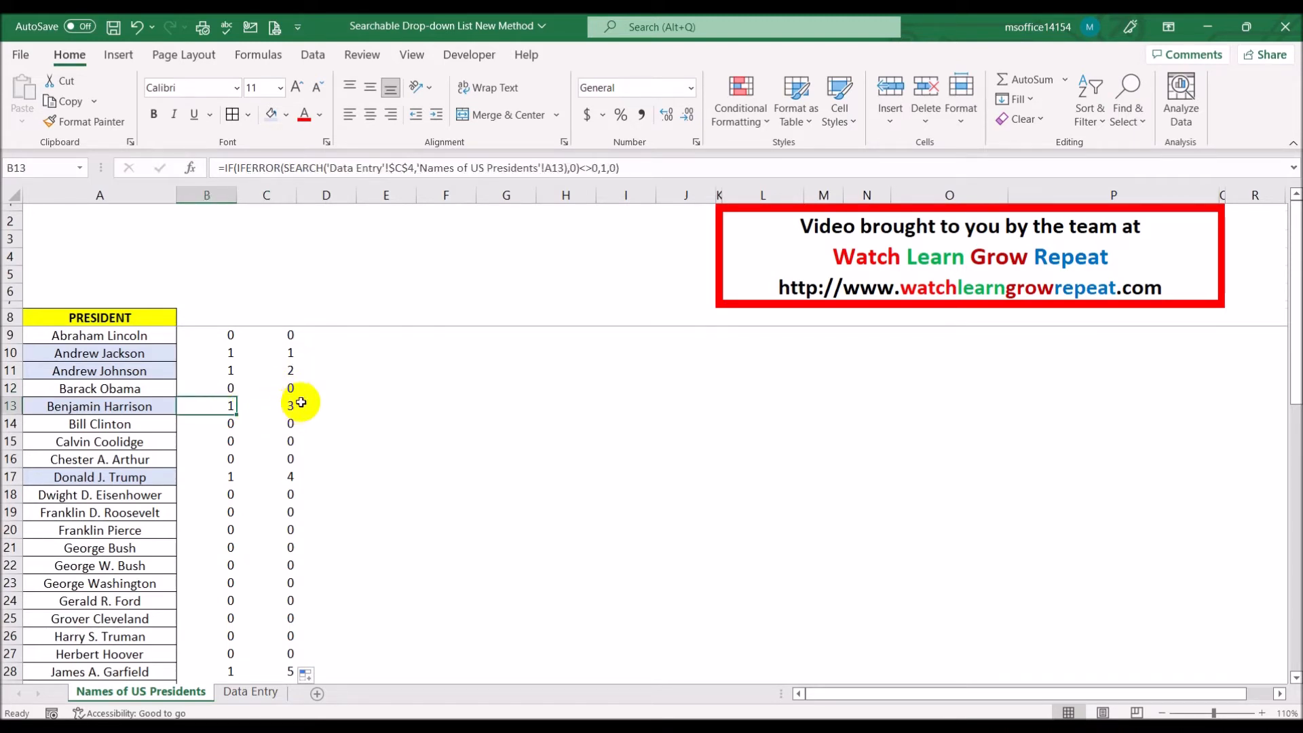
pyautogui.click(271, 409)
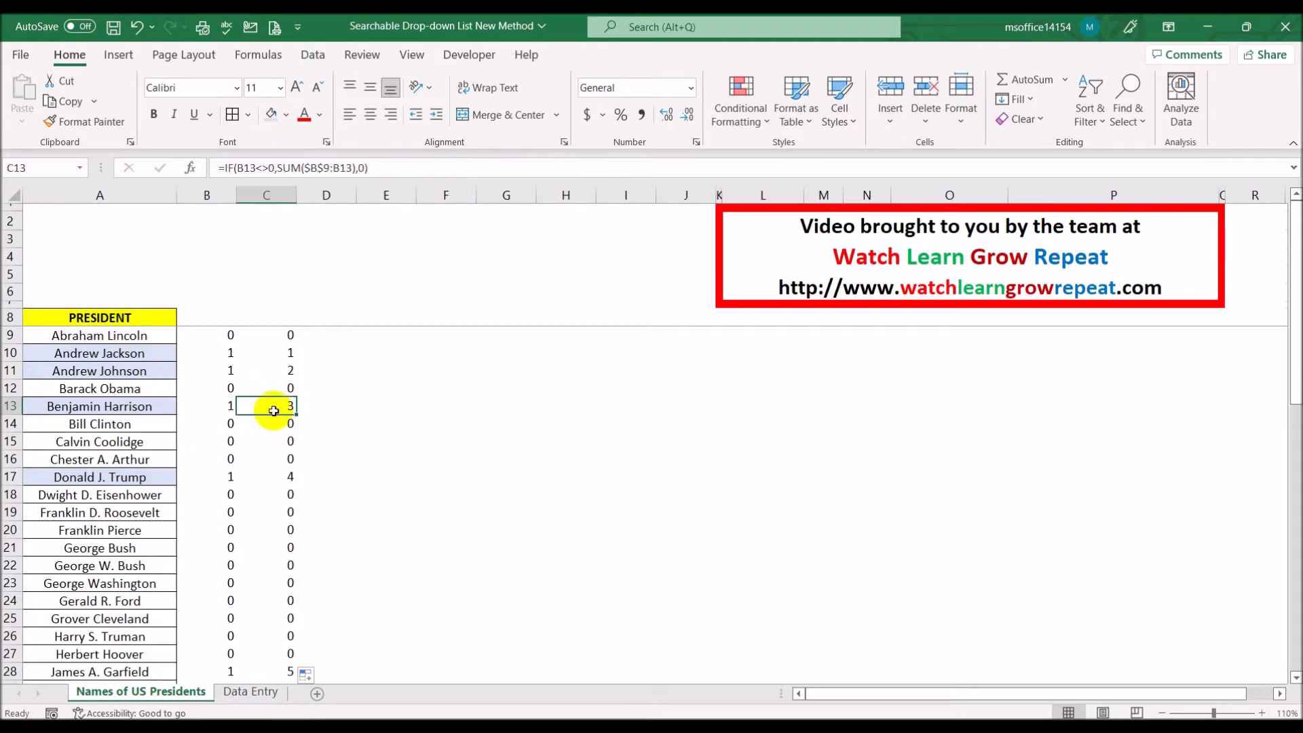
pyautogui.click(576, 168)
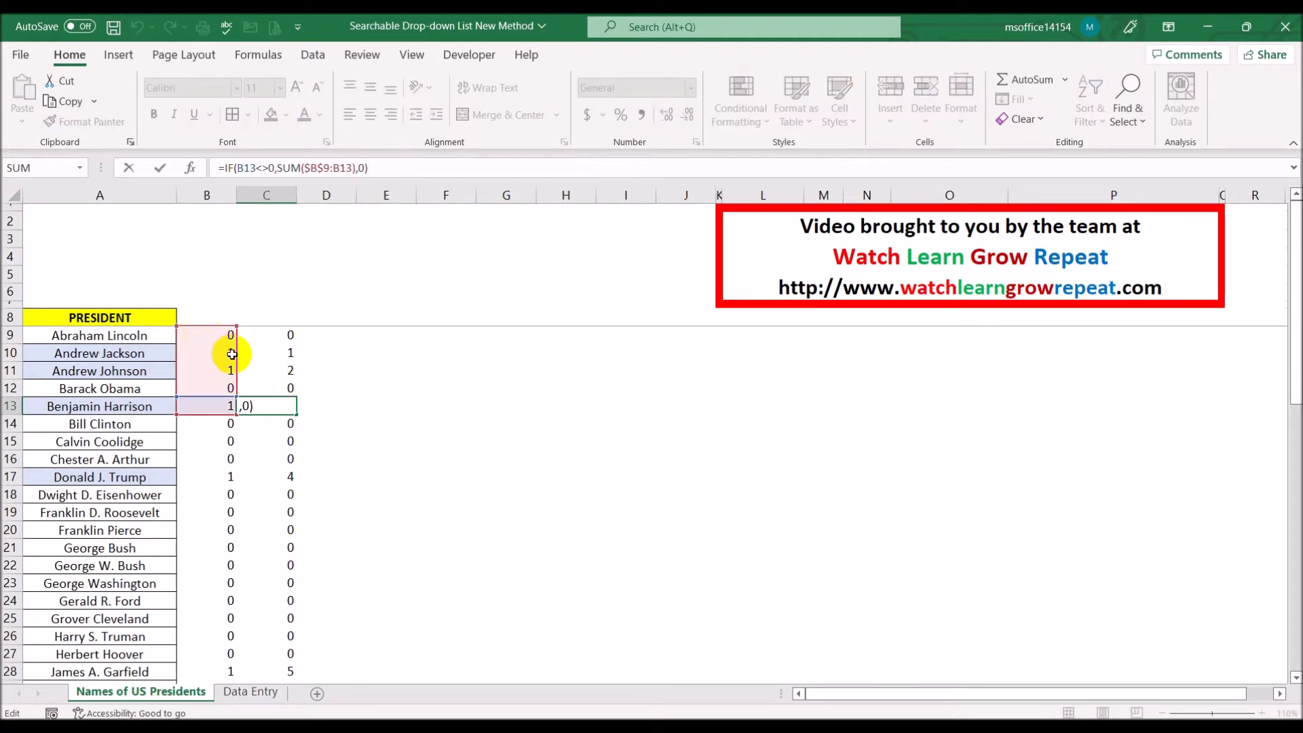
pyautogui.press('Escape')
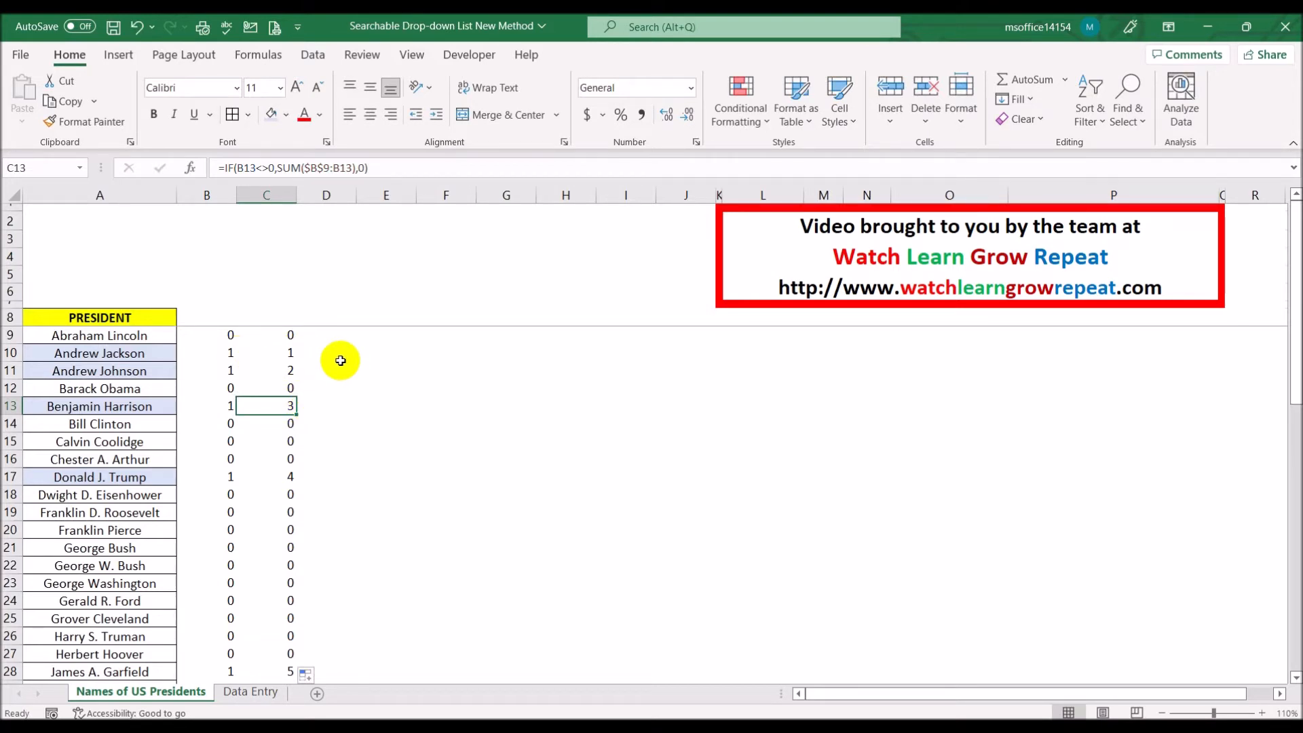
pyautogui.scroll(-5, 341, 360)
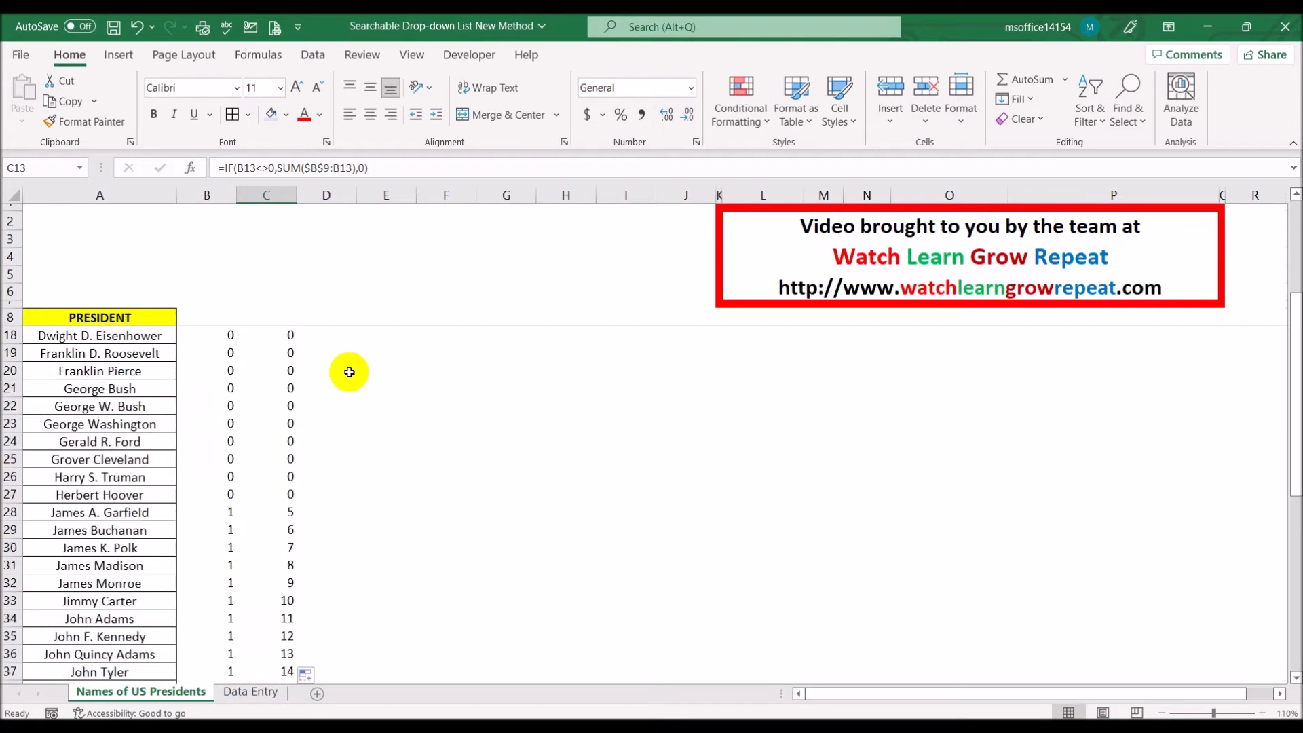
pyautogui.scroll(-5, 351, 374)
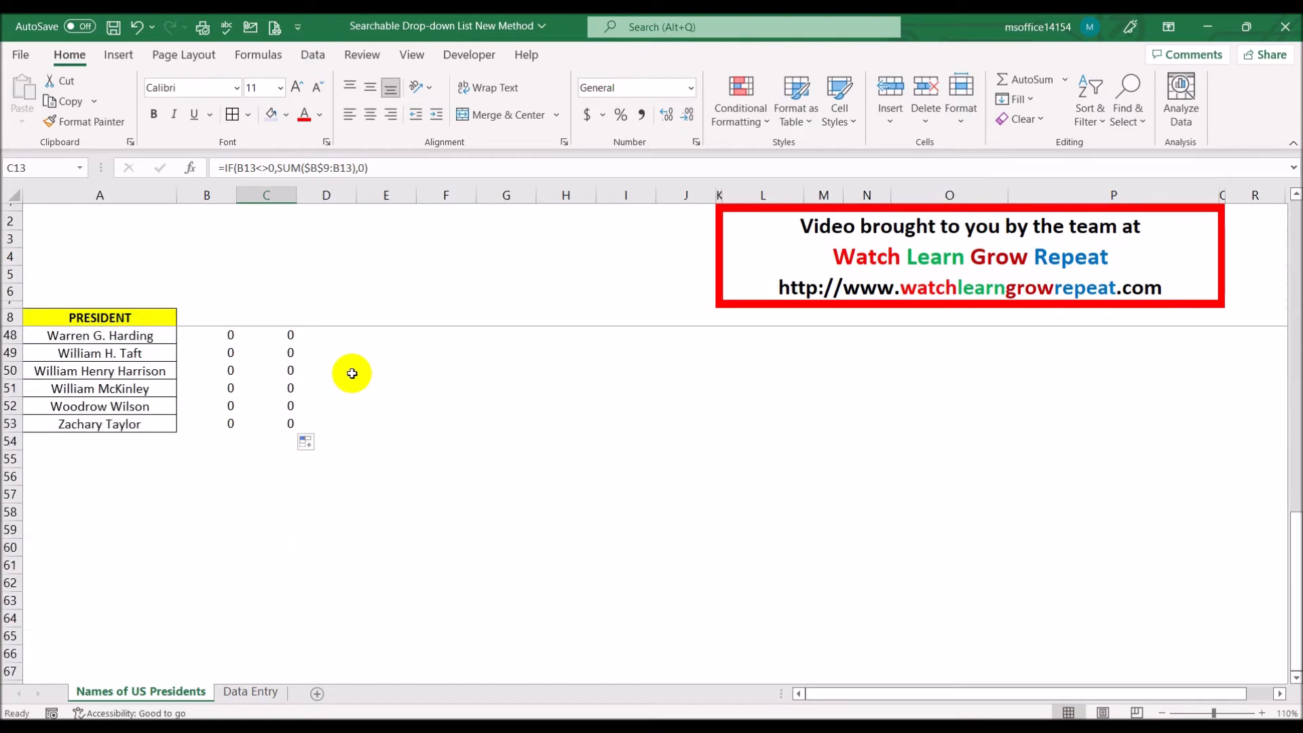
pyautogui.scroll(10, 351, 373)
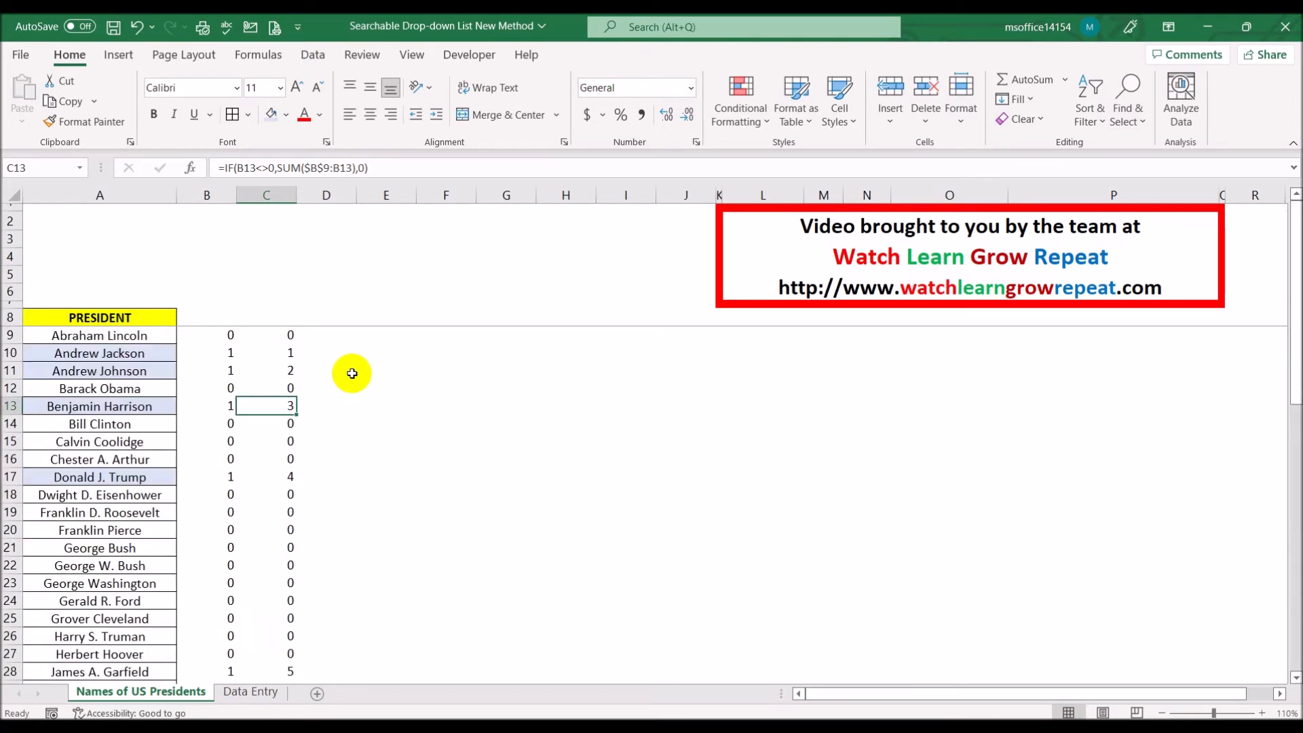
pyautogui.click(373, 427)
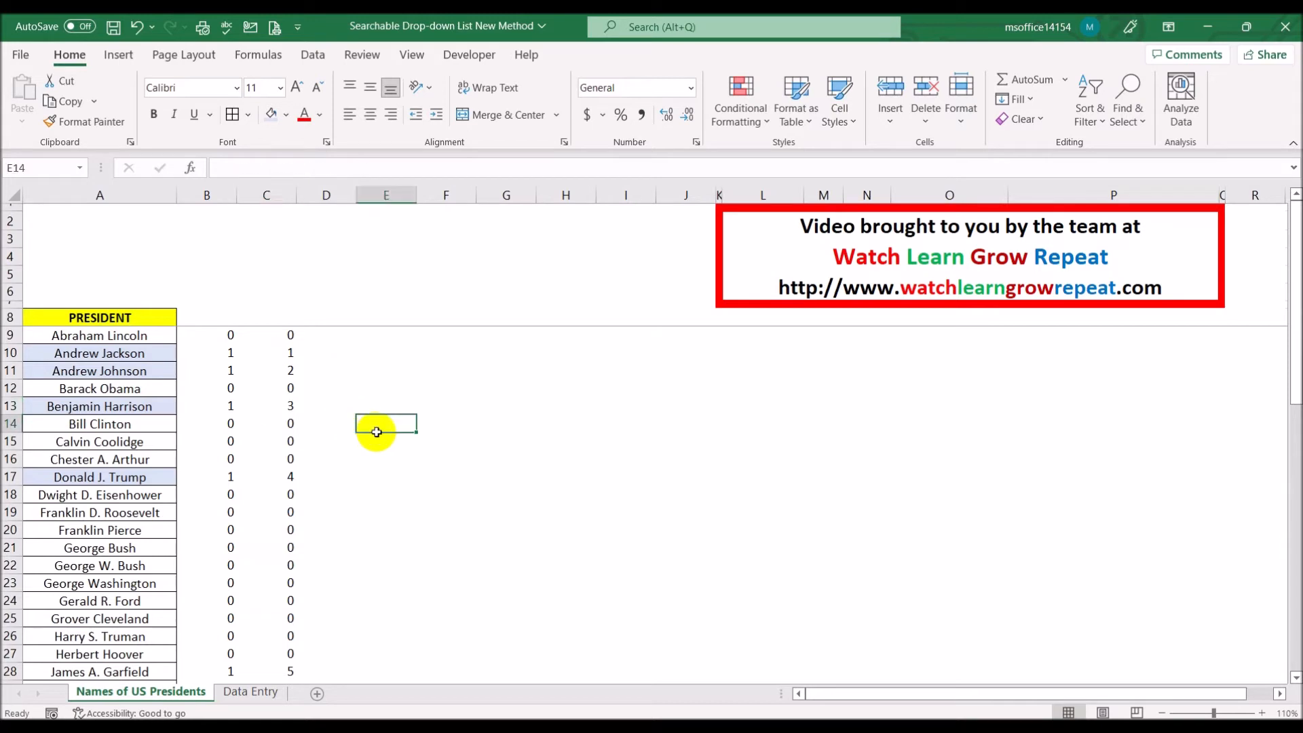
# Step: Enter the formula =ROW() in D9
pyautogui.click(328, 338)
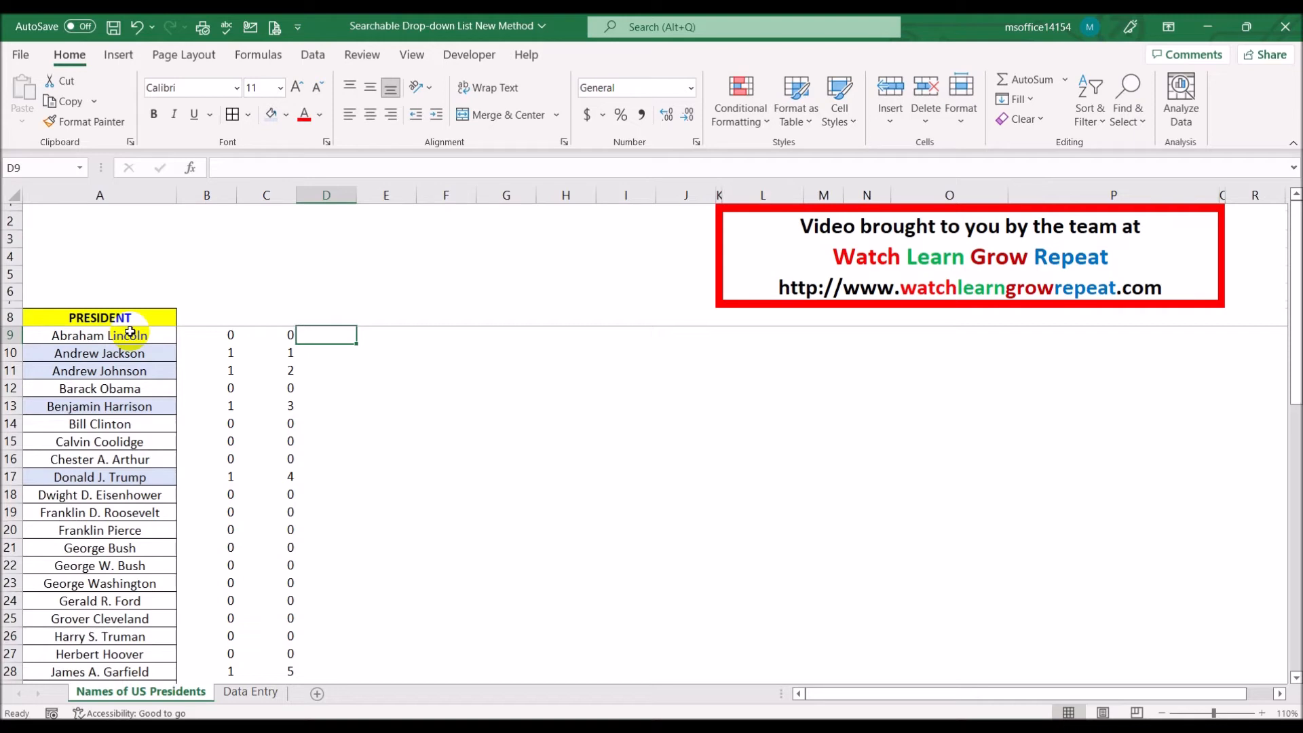
pyautogui.write('=row')
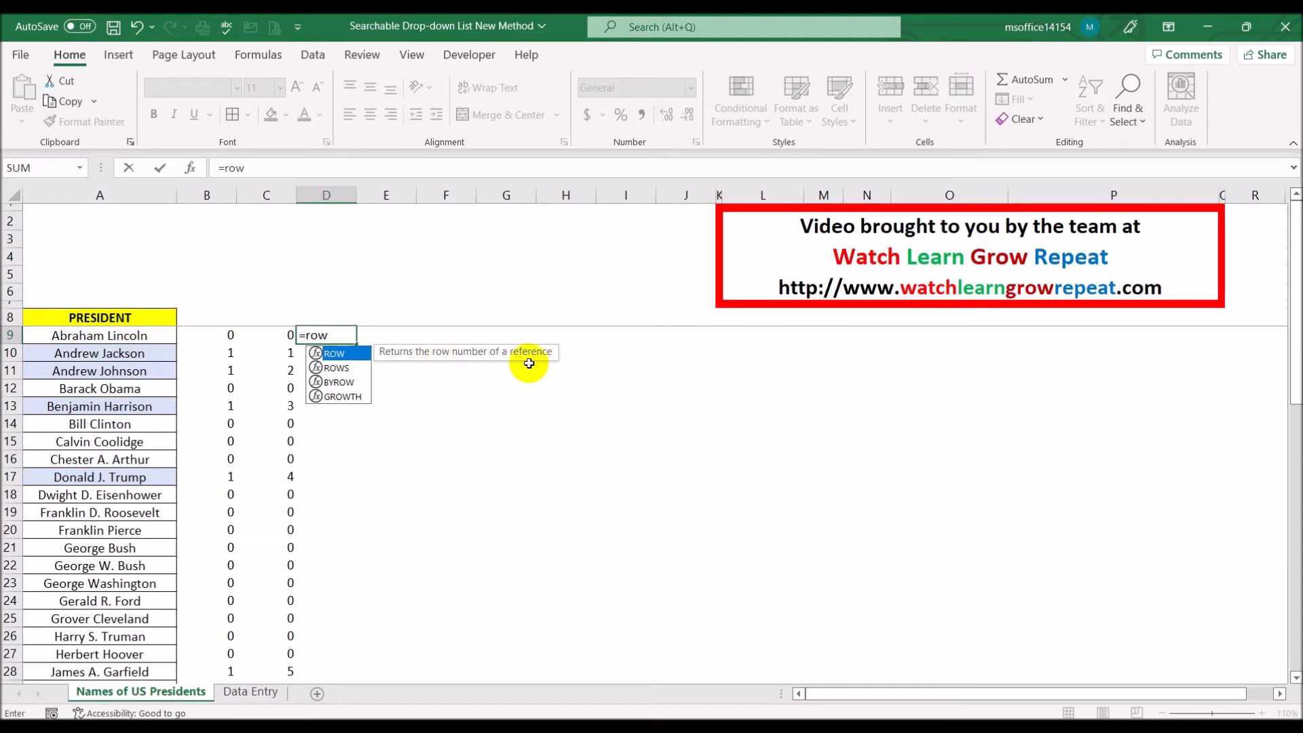
pyautogui.write('()')
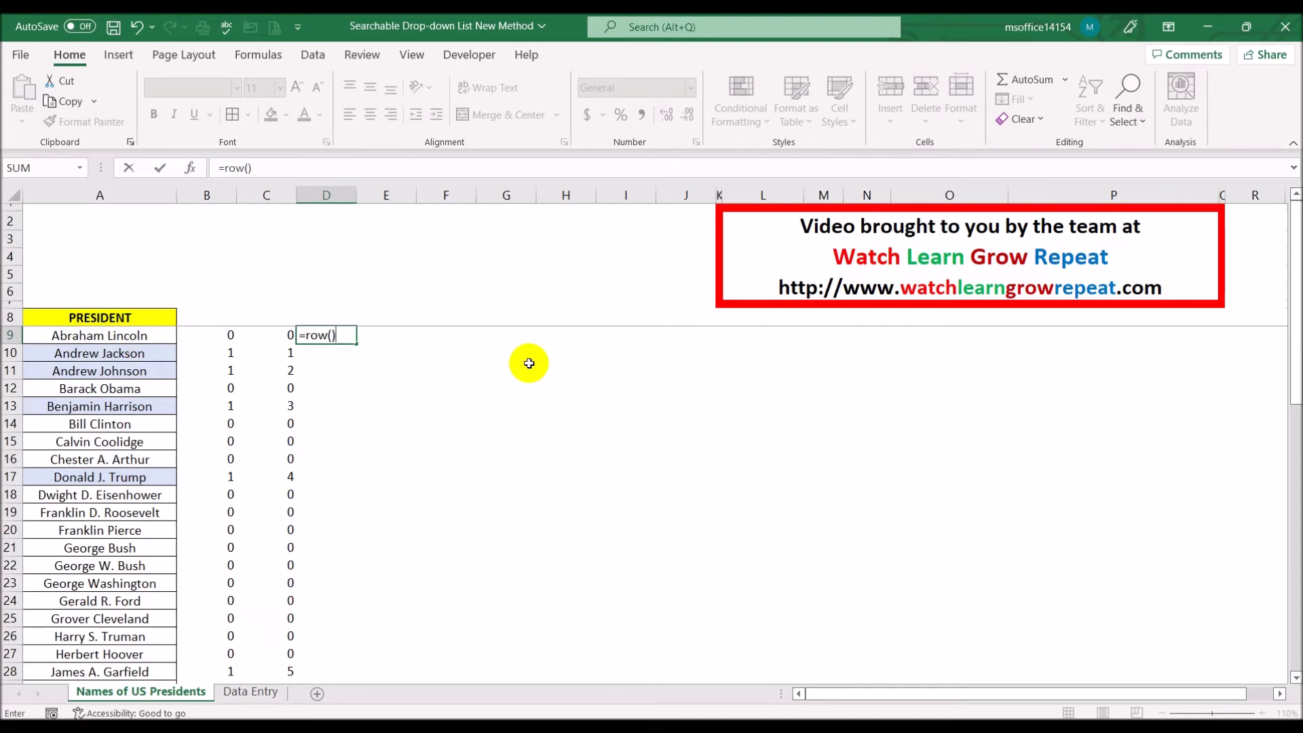
pyautogui.press('Return')
pyautogui.press('Up')
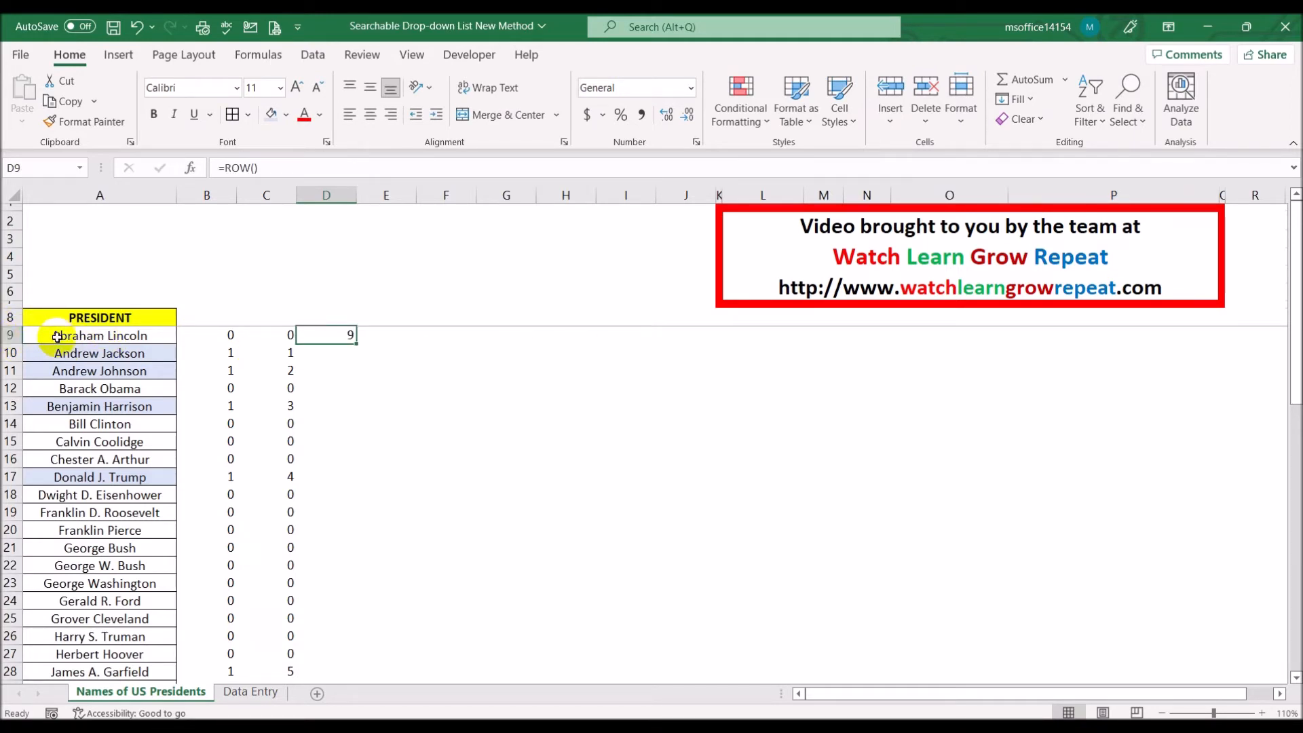
# Step: Extend the D9 formula to subtract 8 from the row number, making it =ROW()-8
pyautogui.click(319, 168)
pyautogui.write('-8')
pyautogui.press('Return')
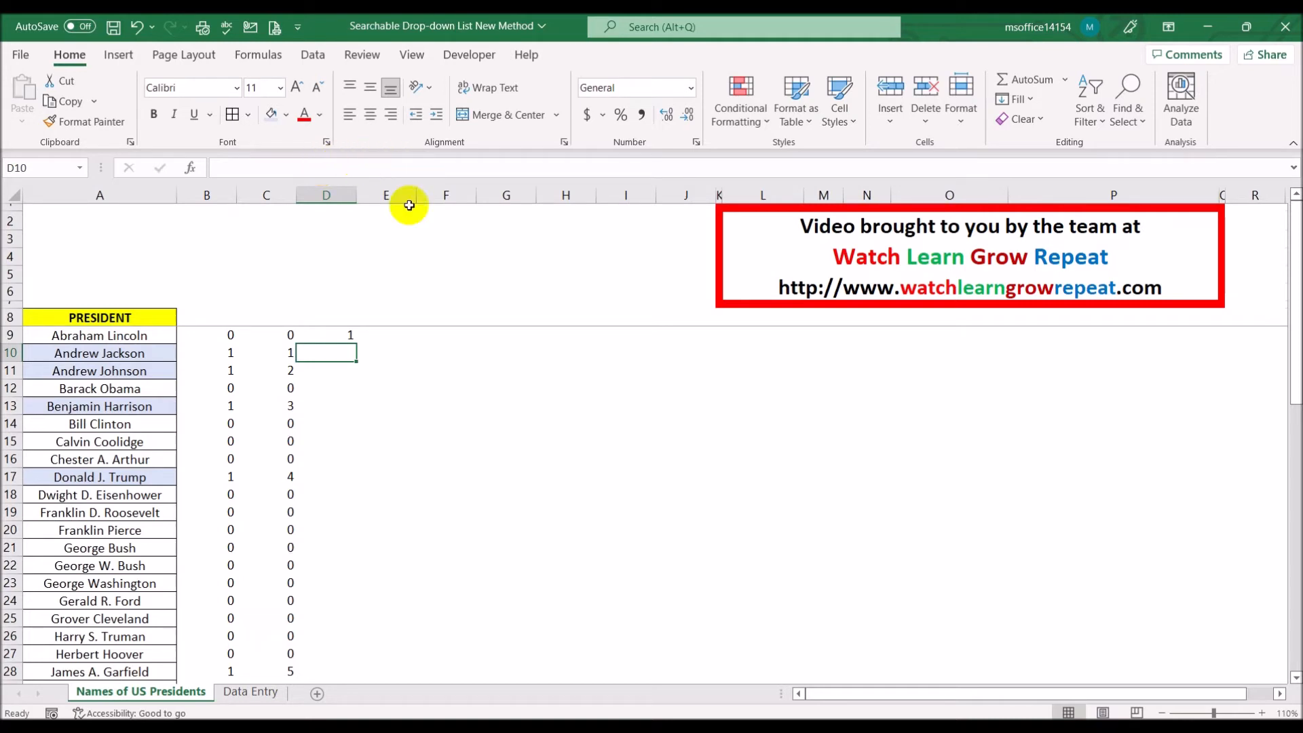
# Step: Copy the serial-number formula from D9 down column D alongside the whole president list and check its extent
pyautogui.click(337, 333)
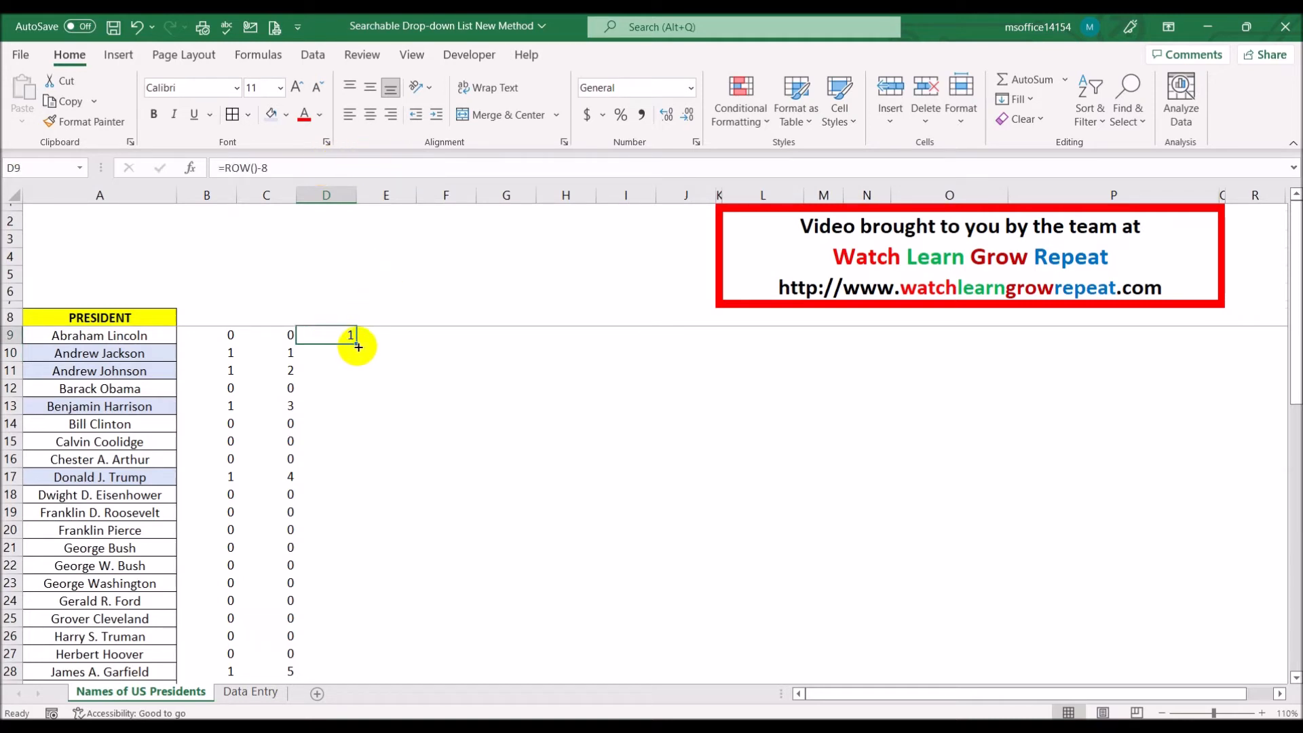
pyautogui.doubleClick(358, 347)
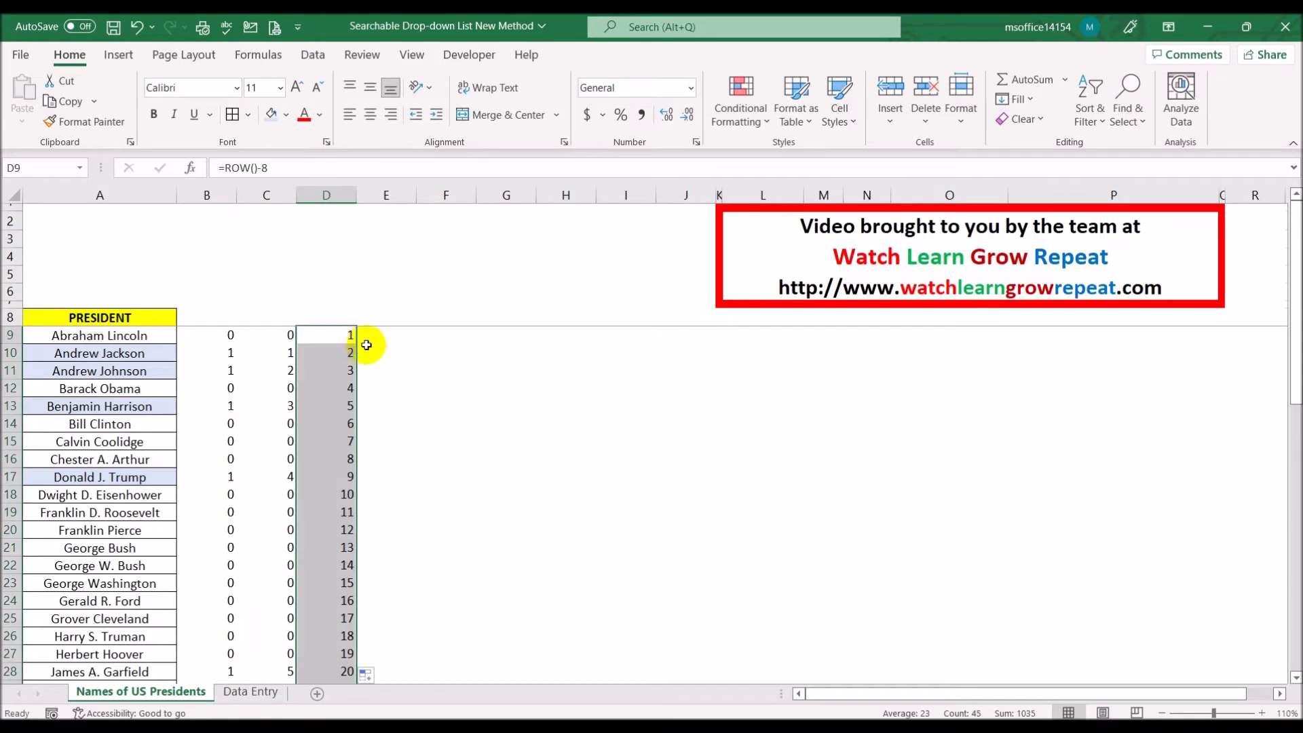
pyautogui.scroll(-3, 511, 363)
pyautogui.scroll(-8, 511, 363)
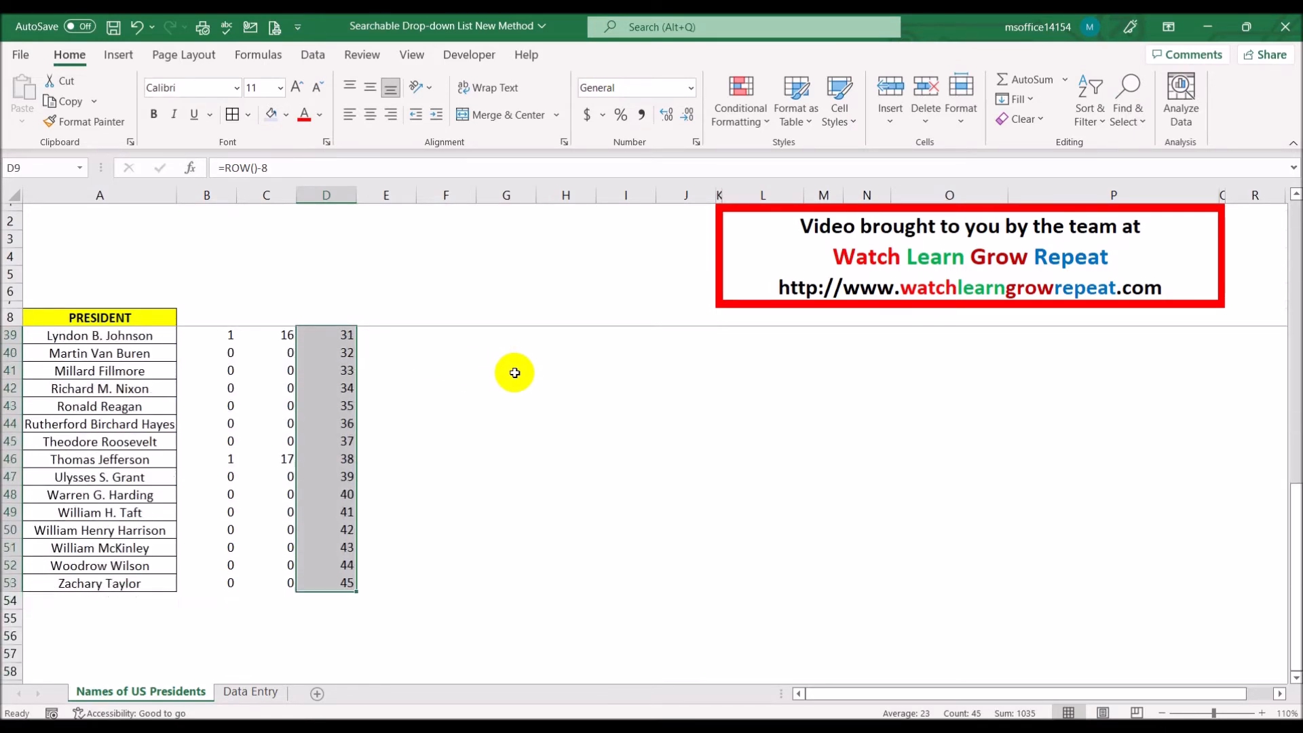
pyautogui.scroll(10, 515, 372)
pyautogui.scroll(1, 515, 373)
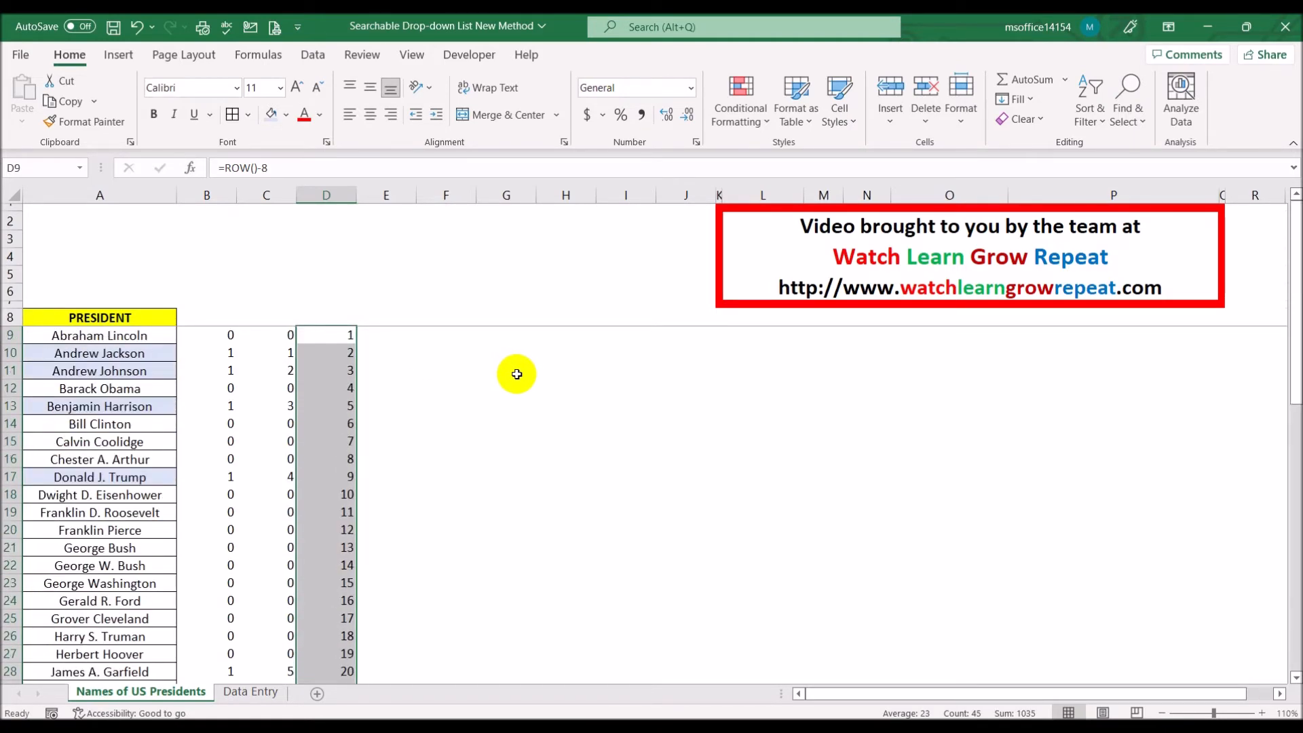
pyautogui.click(341, 352)
pyautogui.click(344, 381)
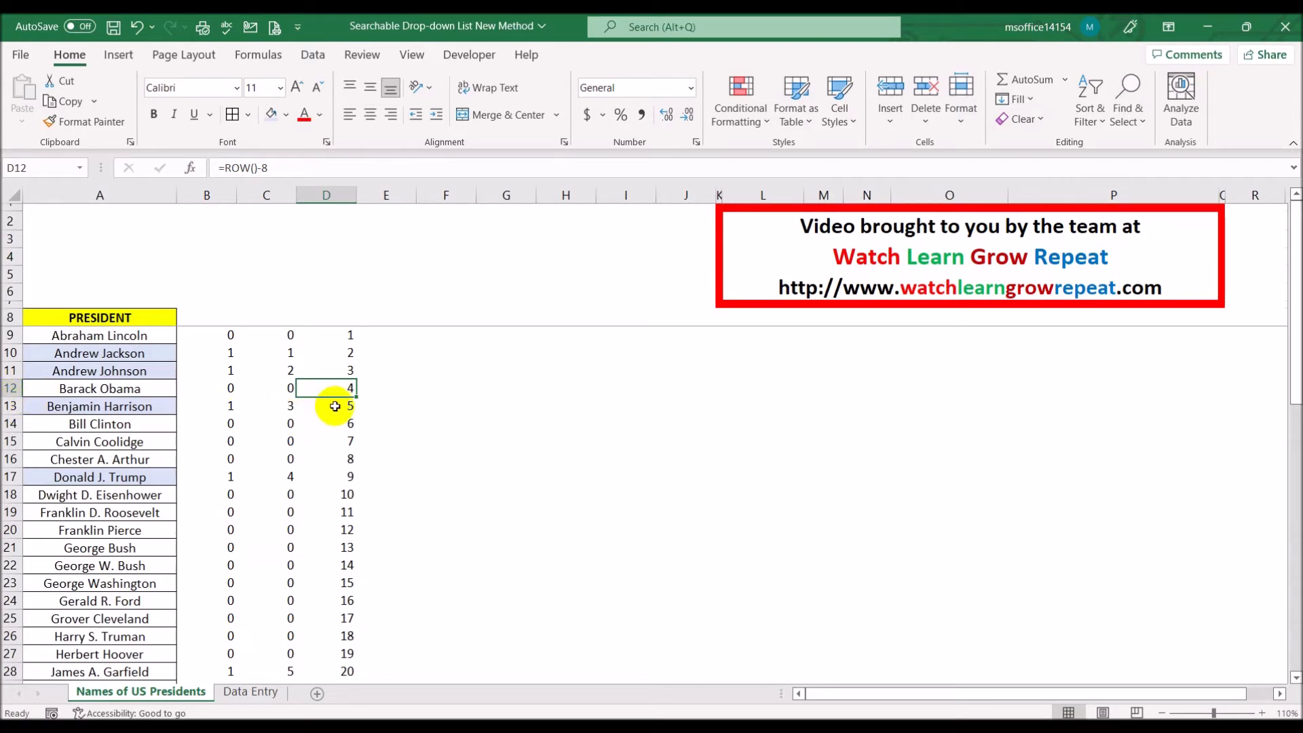
pyautogui.click(453, 407)
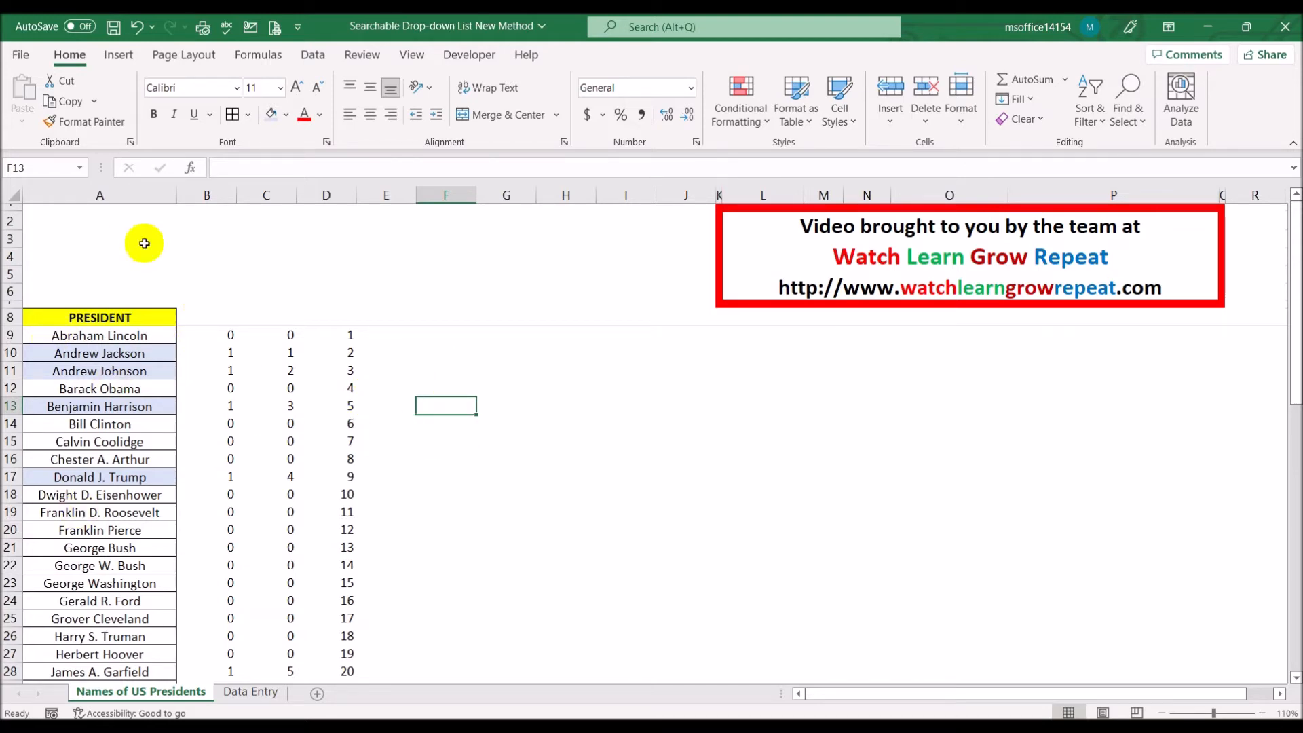
pyautogui.click(125, 200)
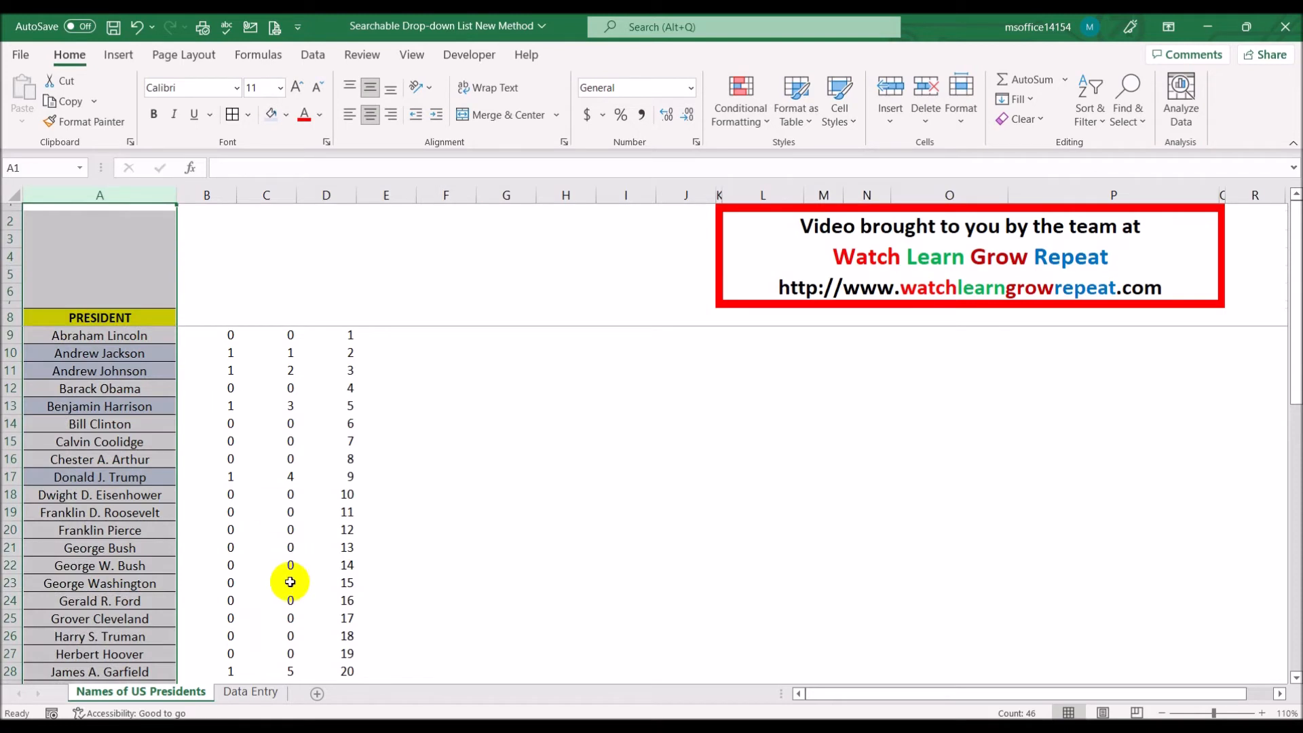
pyautogui.click(477, 499)
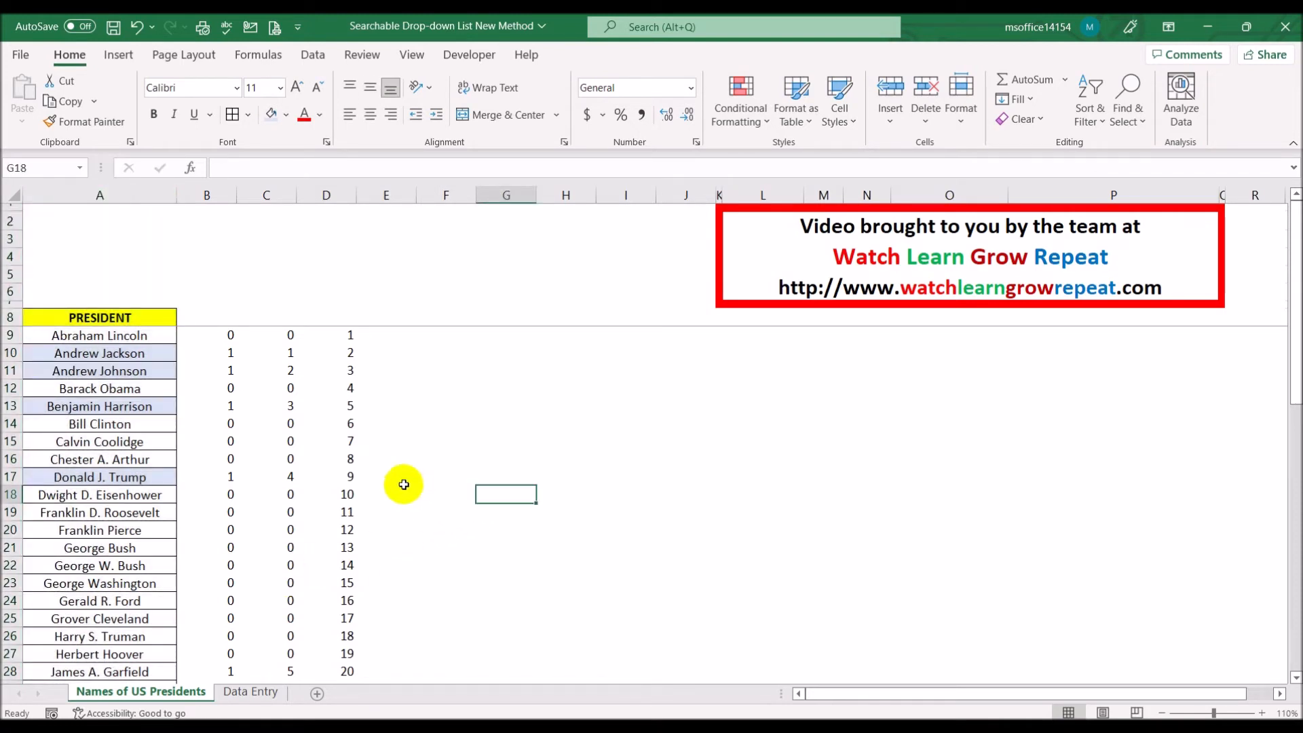
pyautogui.click(333, 336)
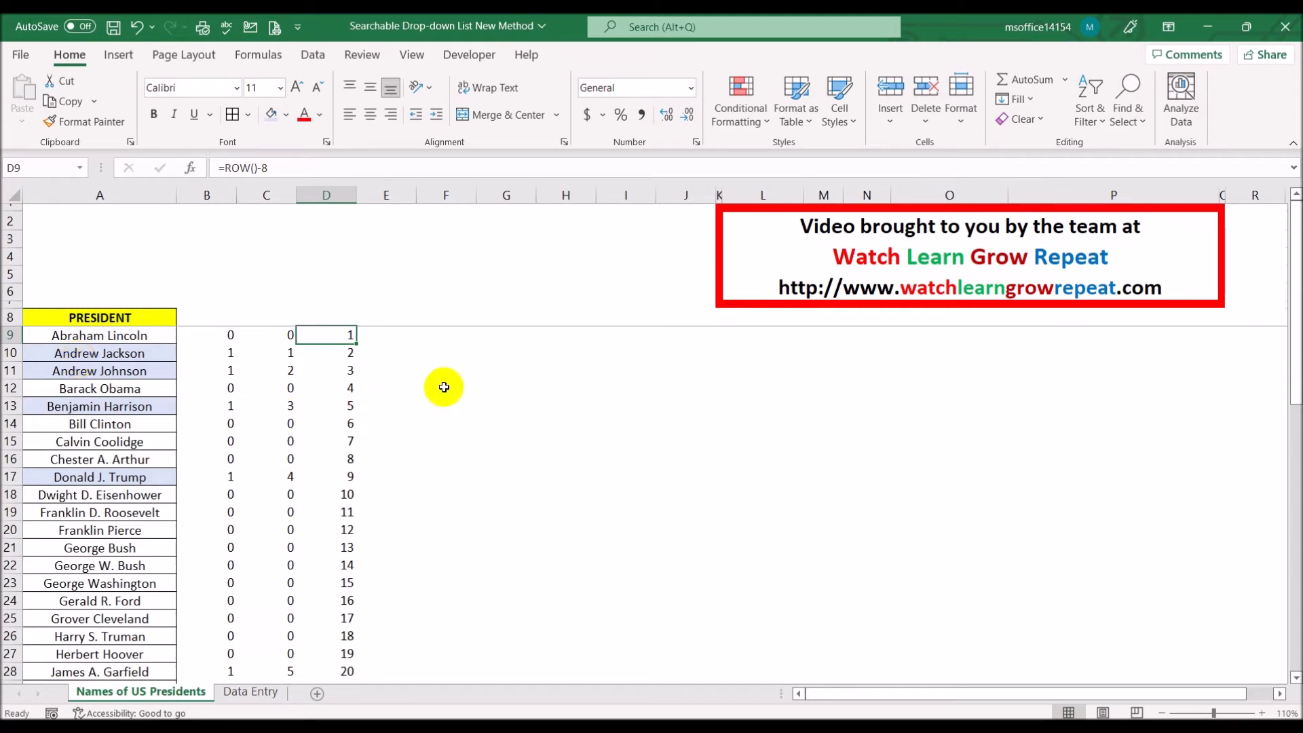
# Step: Begin an INDEX formula in cell E9
pyautogui.click(383, 334)
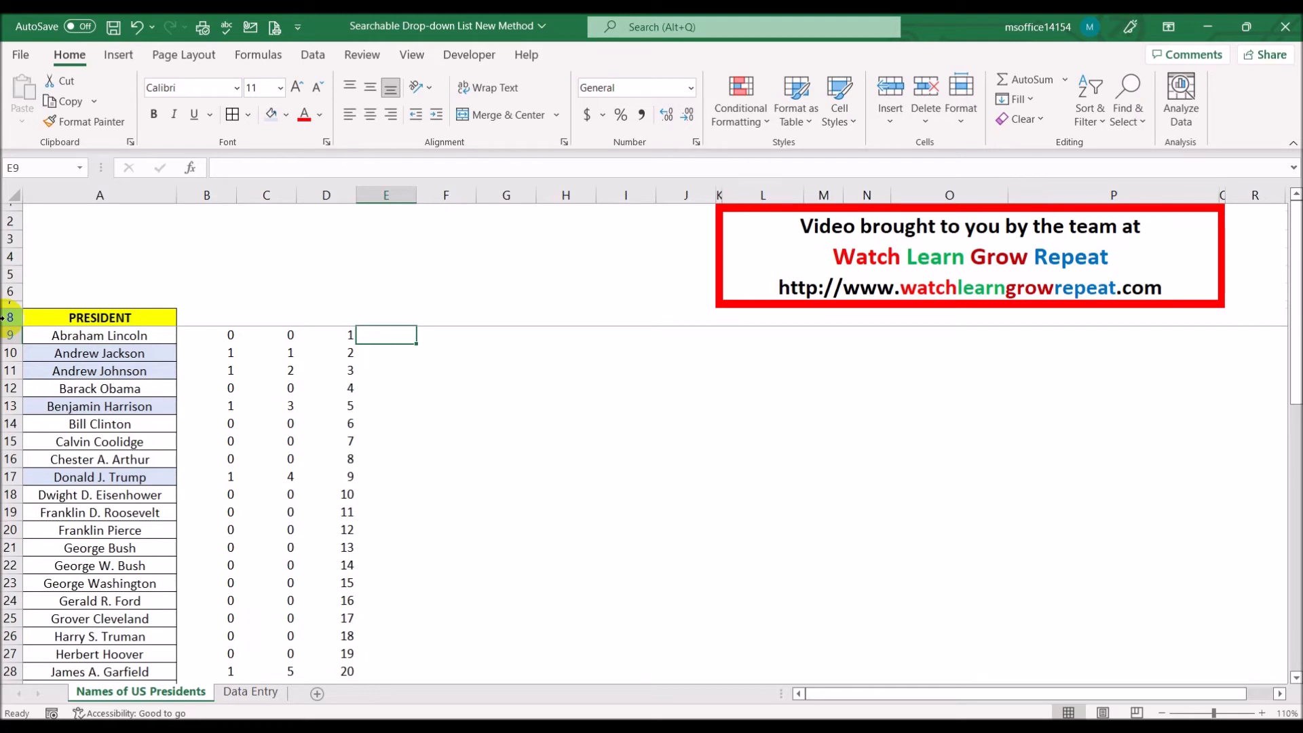
pyautogui.write('=ind')
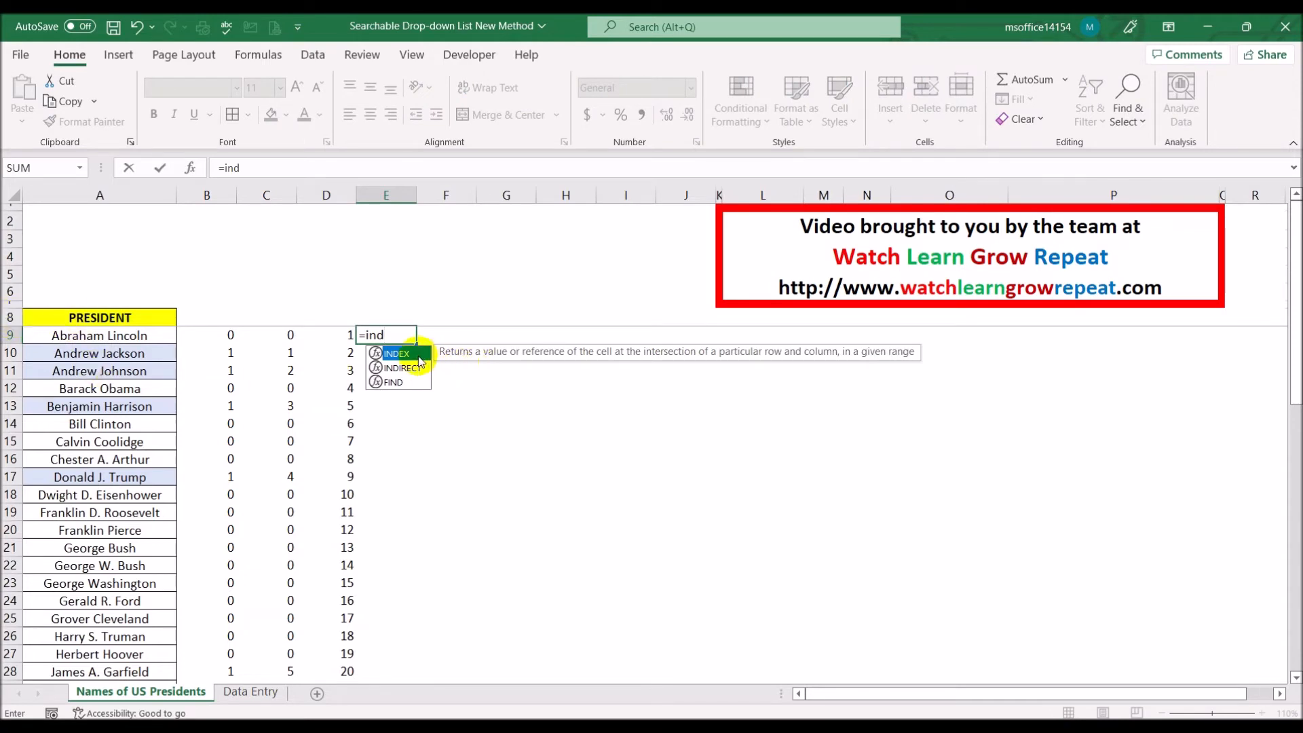
pyautogui.doubleClick(397, 354)
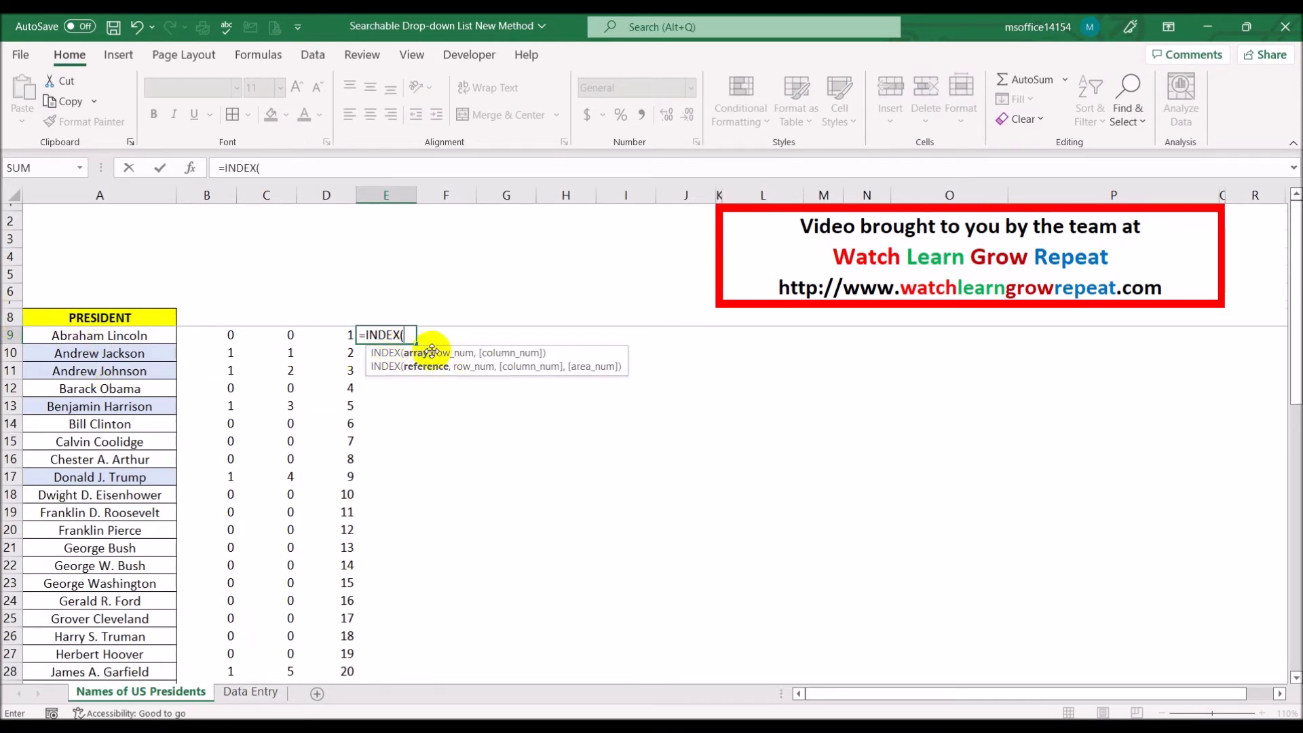
pyautogui.moveTo(145, 335); pyautogui.dragTo(110, 638)
pyautogui.scroll(9, 387, 597)
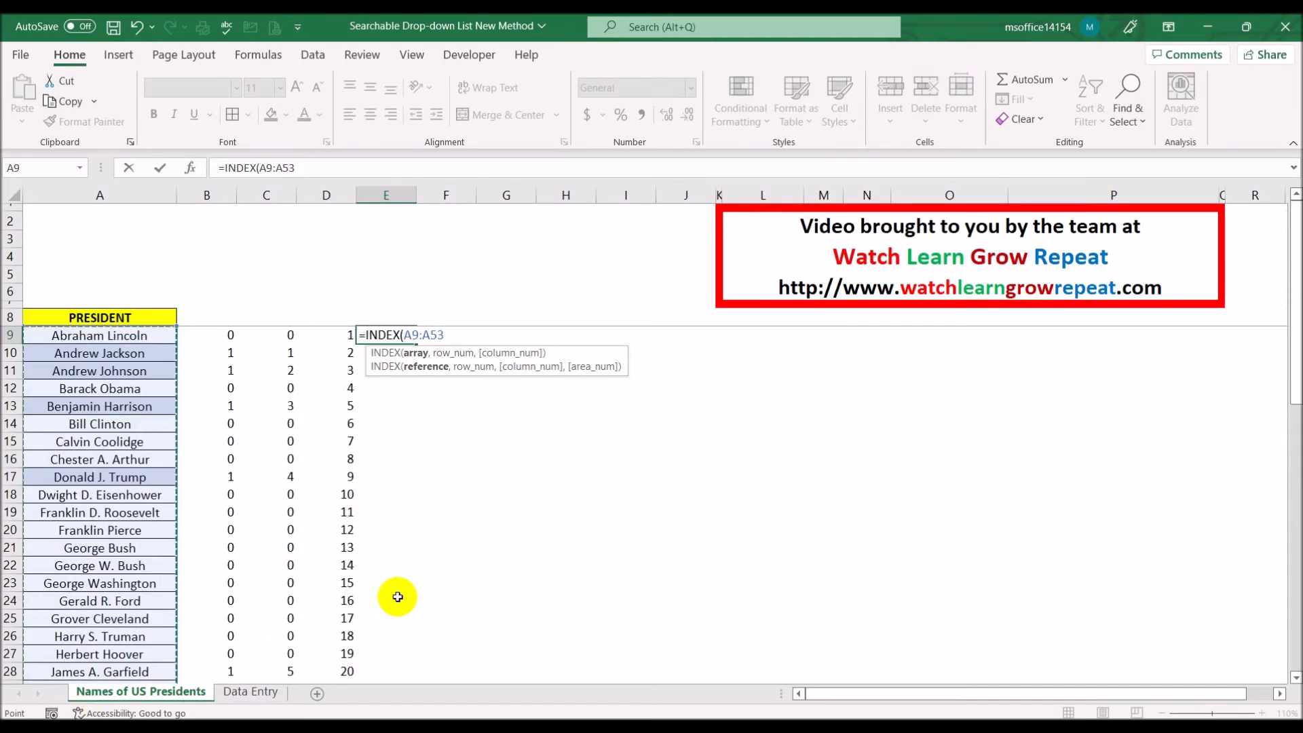
pyautogui.click(406, 334)
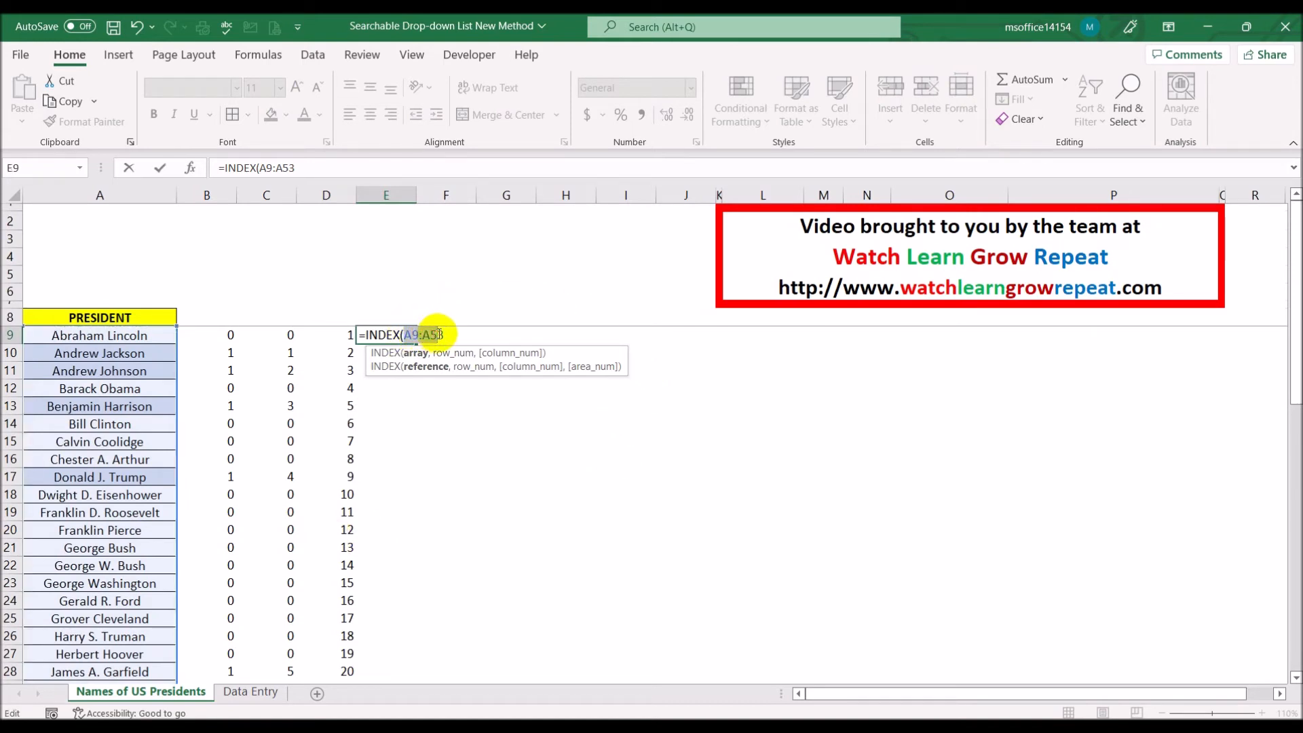
pyautogui.press('F4')
pyautogui.click(484, 336)
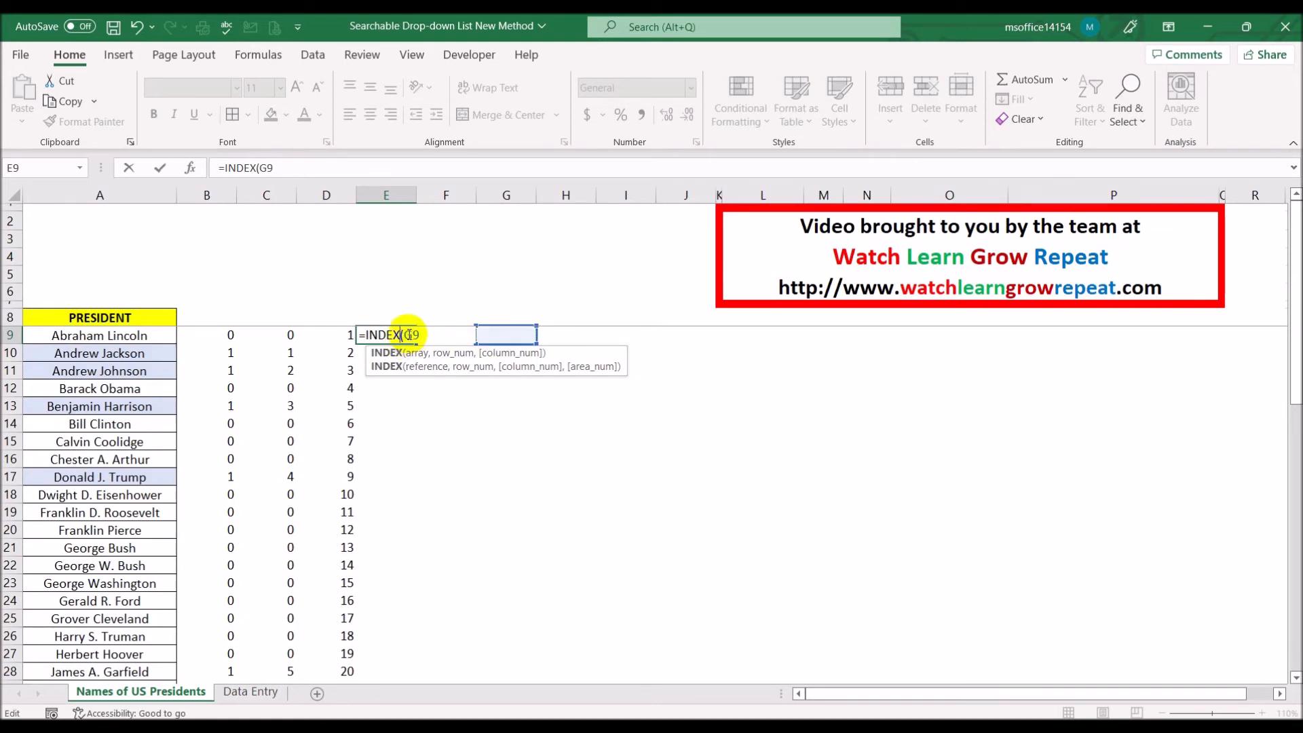
pyautogui.press('BackSpace')
pyautogui.press('BackSpace')
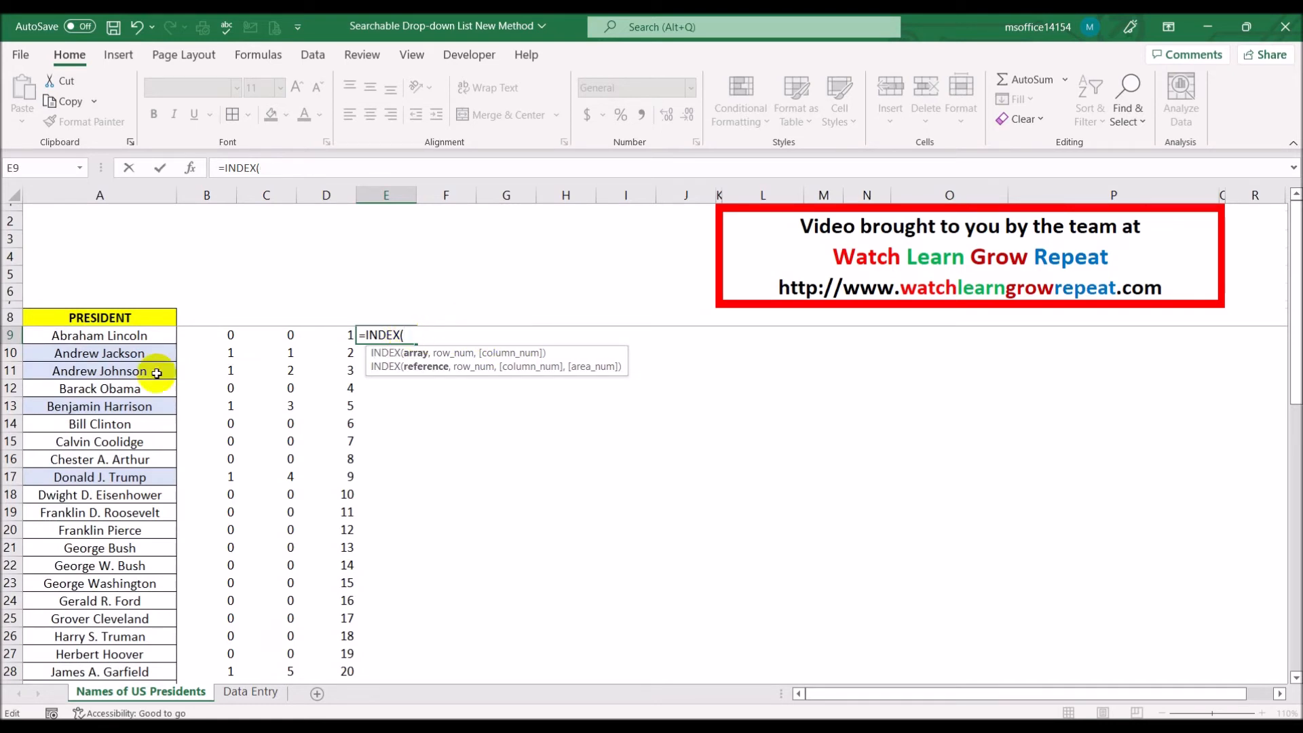
# Step: Set the INDEX array in E9 to the president names as the absolute range $A$9:$A$53
pyautogui.moveTo(102, 335); pyautogui.dragTo(128, 655)
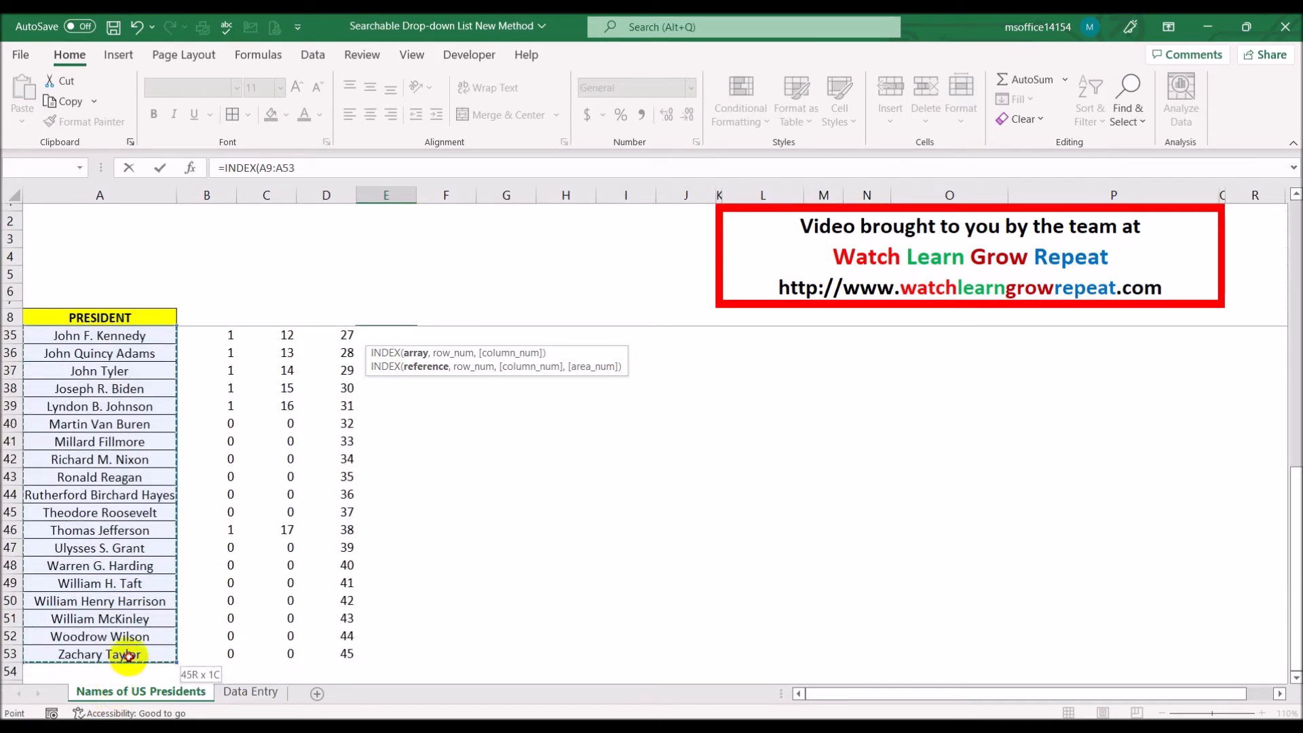
pyautogui.write(',')
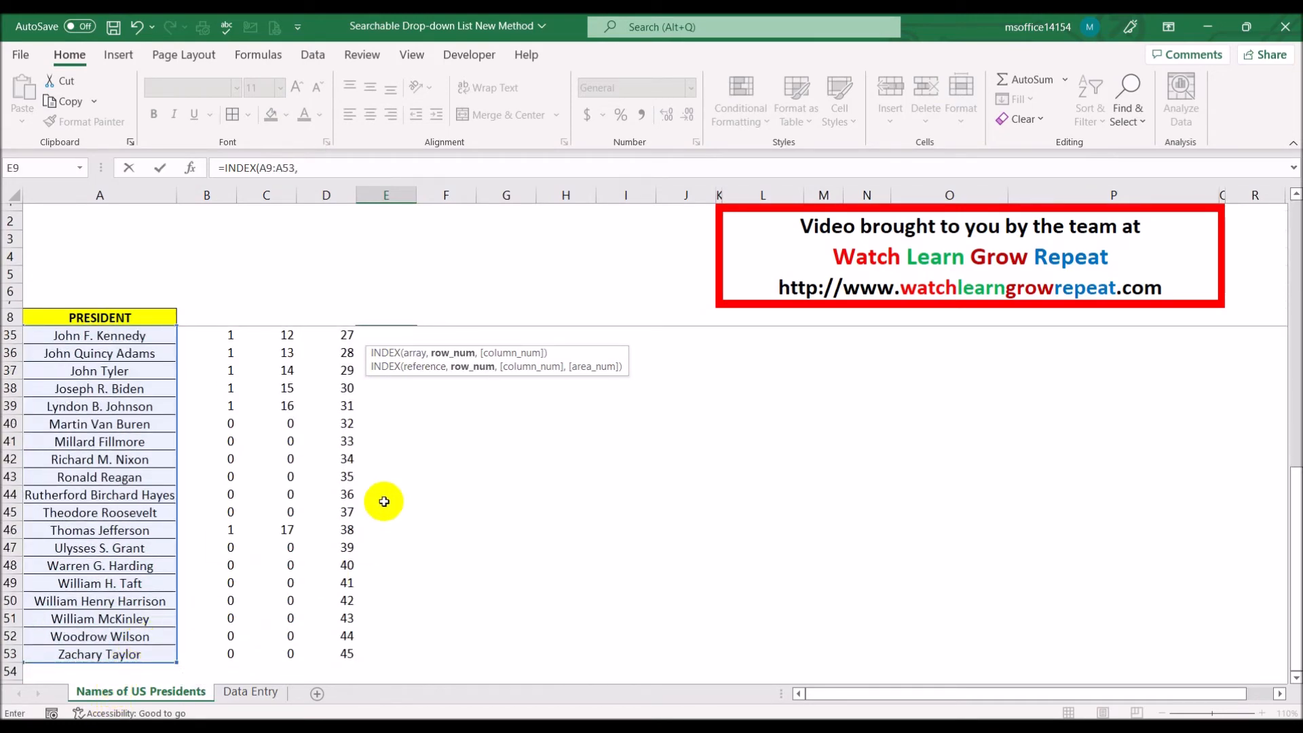
pyautogui.scroll(9, 378, 501)
pyautogui.moveTo(405, 334); pyautogui.dragTo(441, 334)
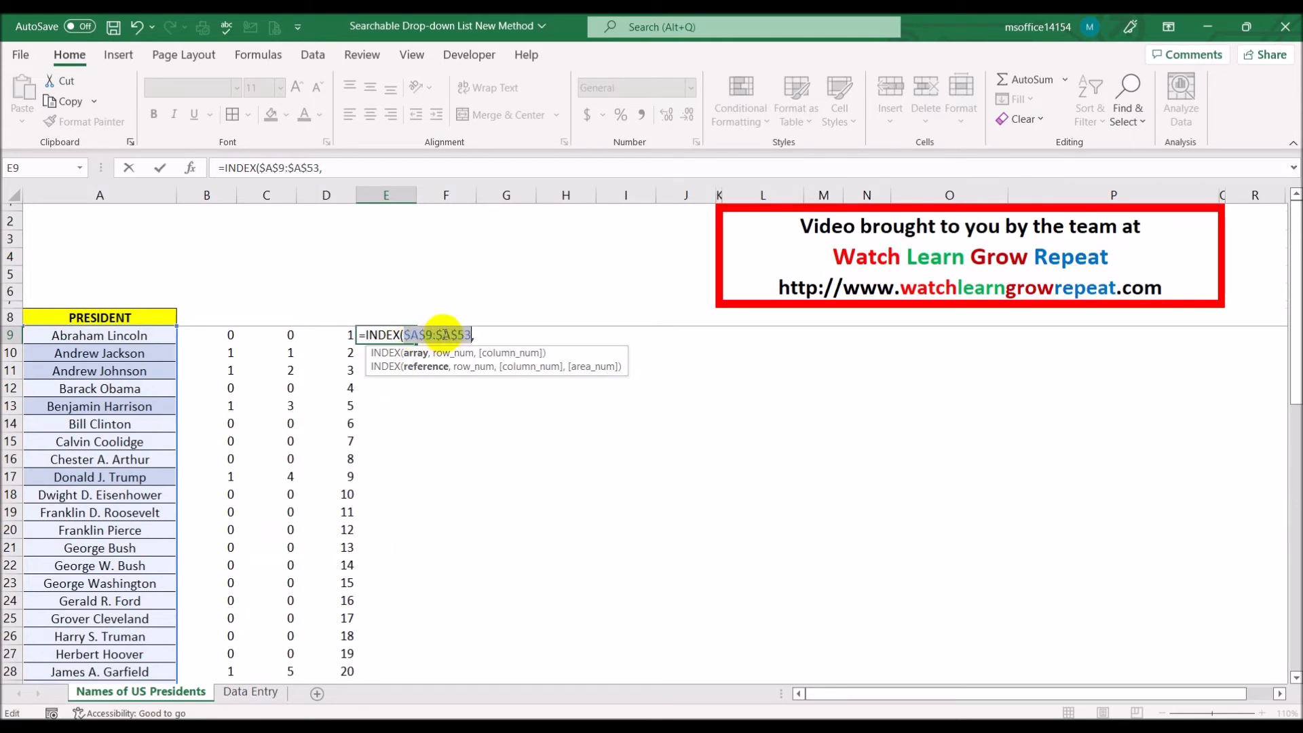
pyautogui.press('F4')
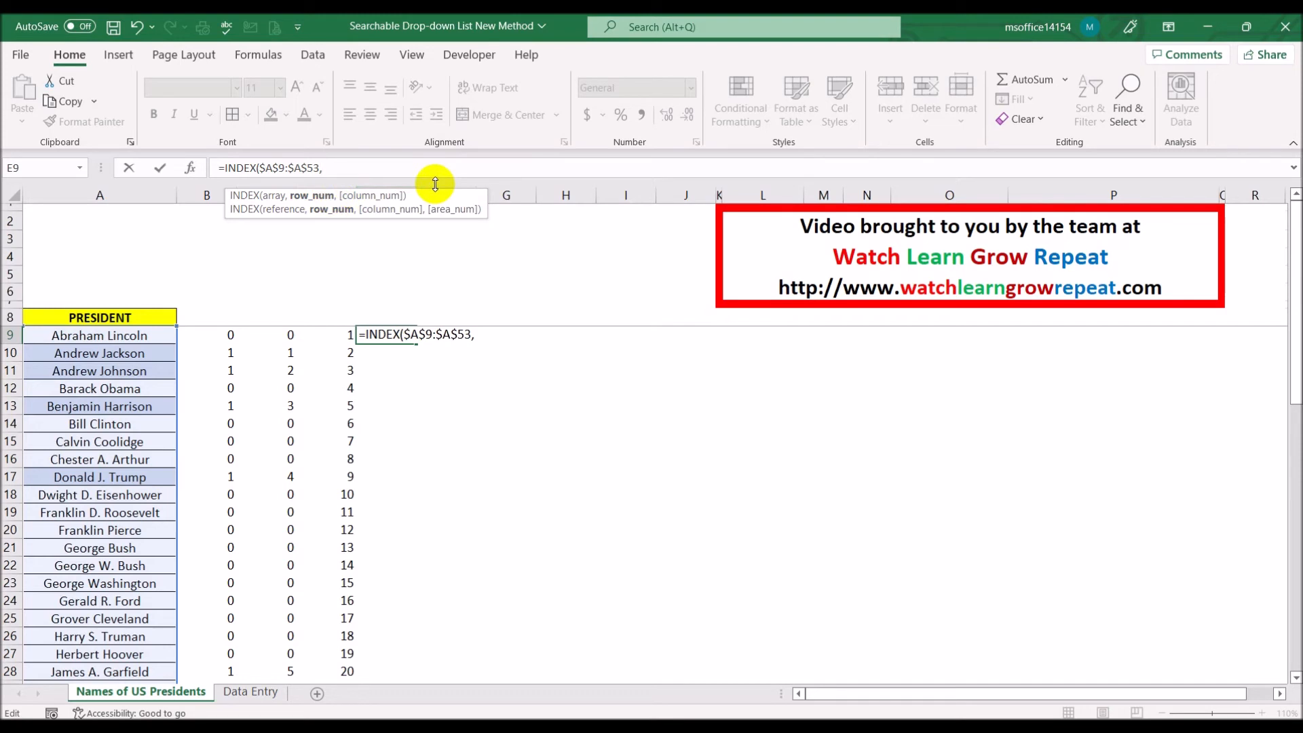
# Step: Complete the E9 INDEX formula with MATCH(D9,$C$9:$C$53,0) as its row number, using an exact match
pyautogui.write('mat')
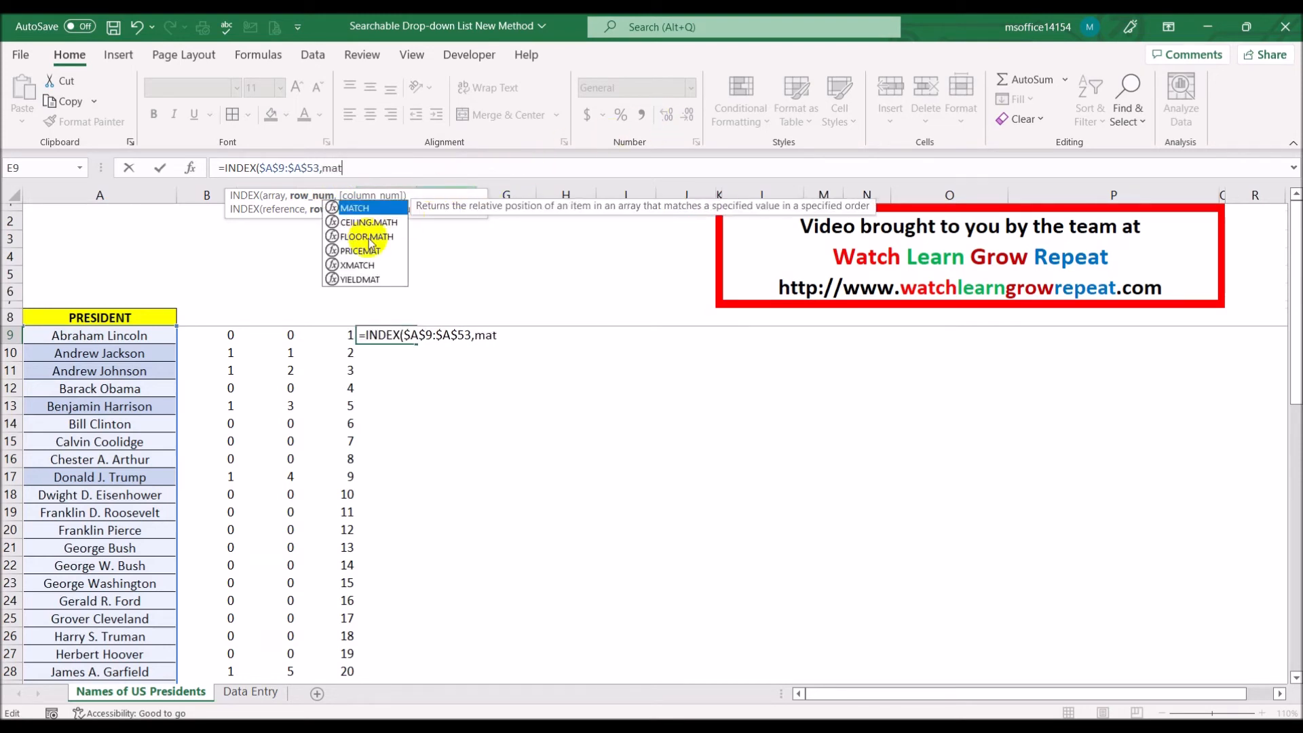
pyautogui.doubleClick(378, 207)
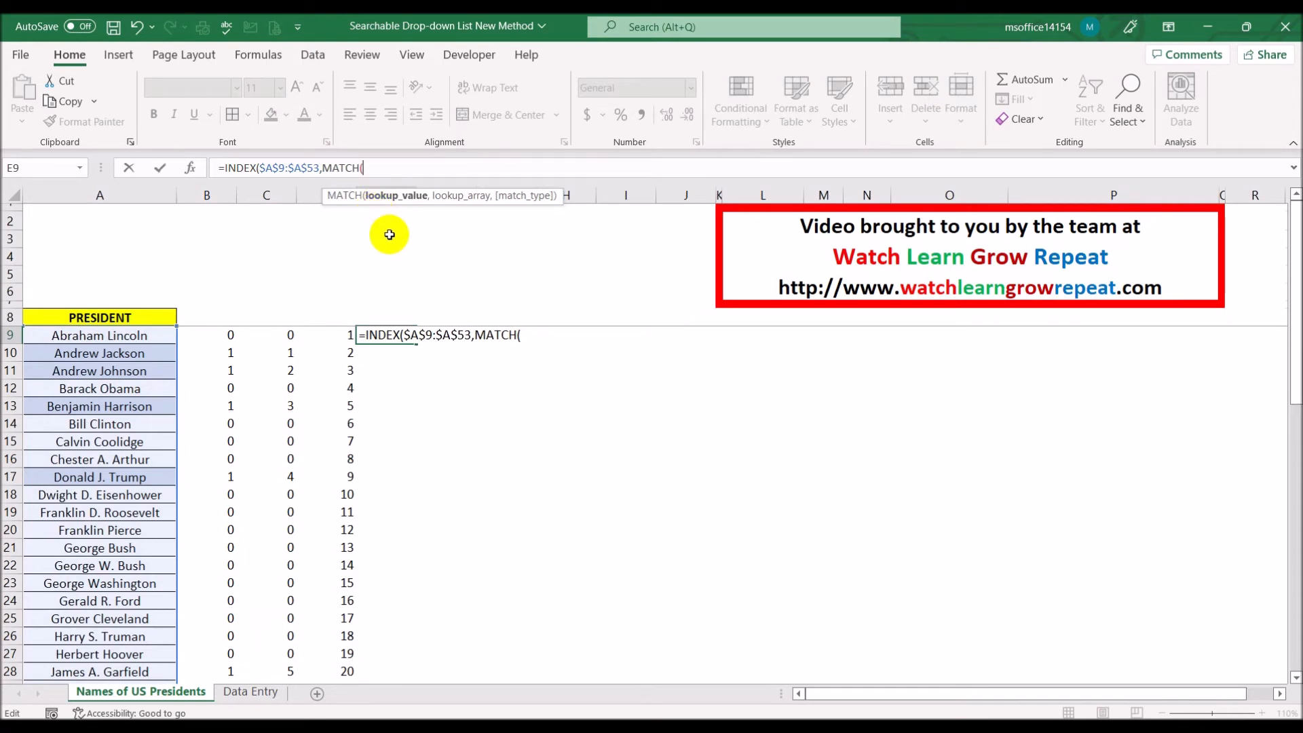
pyautogui.click(329, 335)
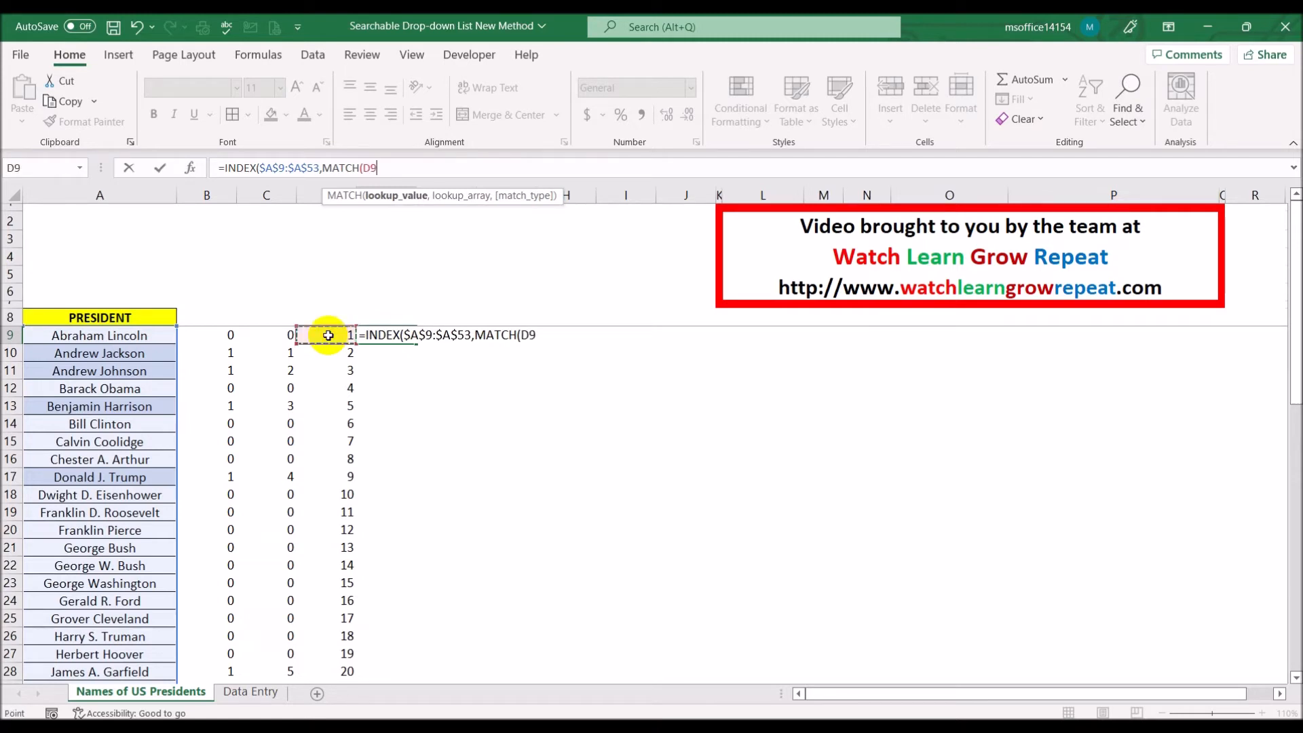
pyautogui.write(',')
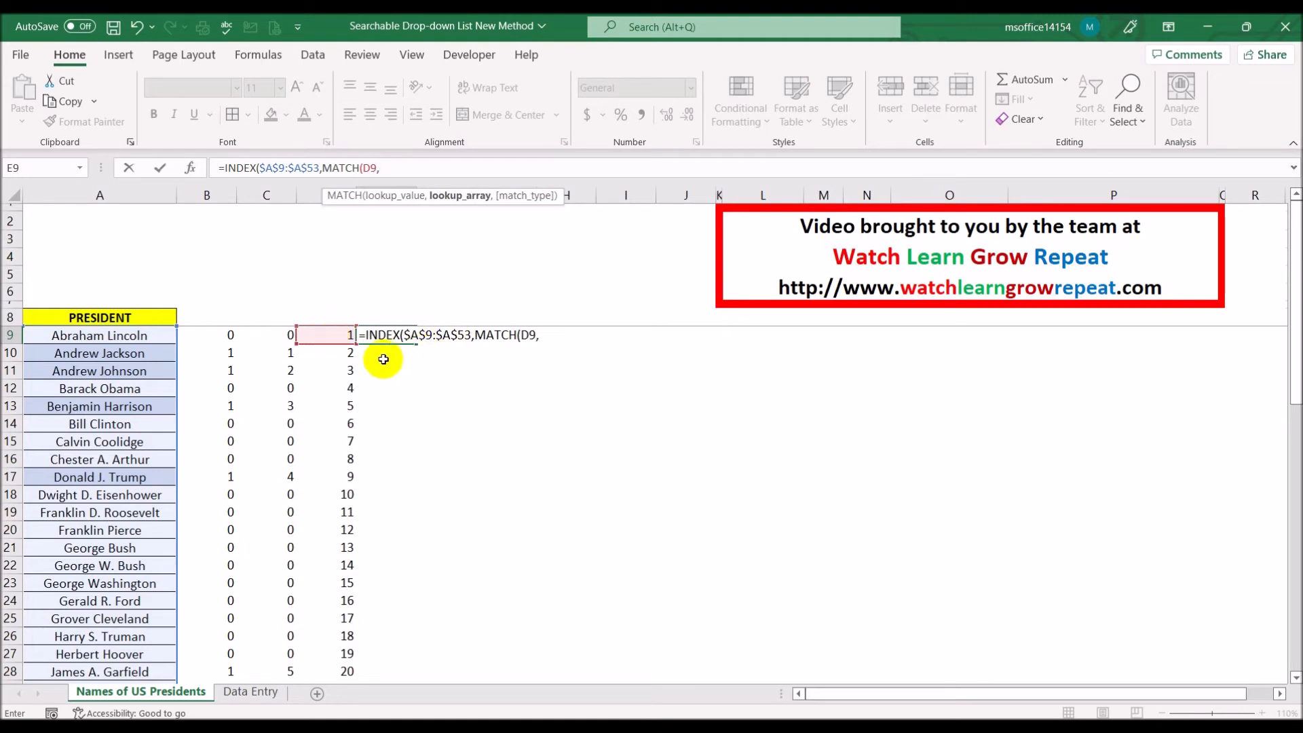
pyautogui.moveTo(282, 337); pyautogui.dragTo(287, 654)
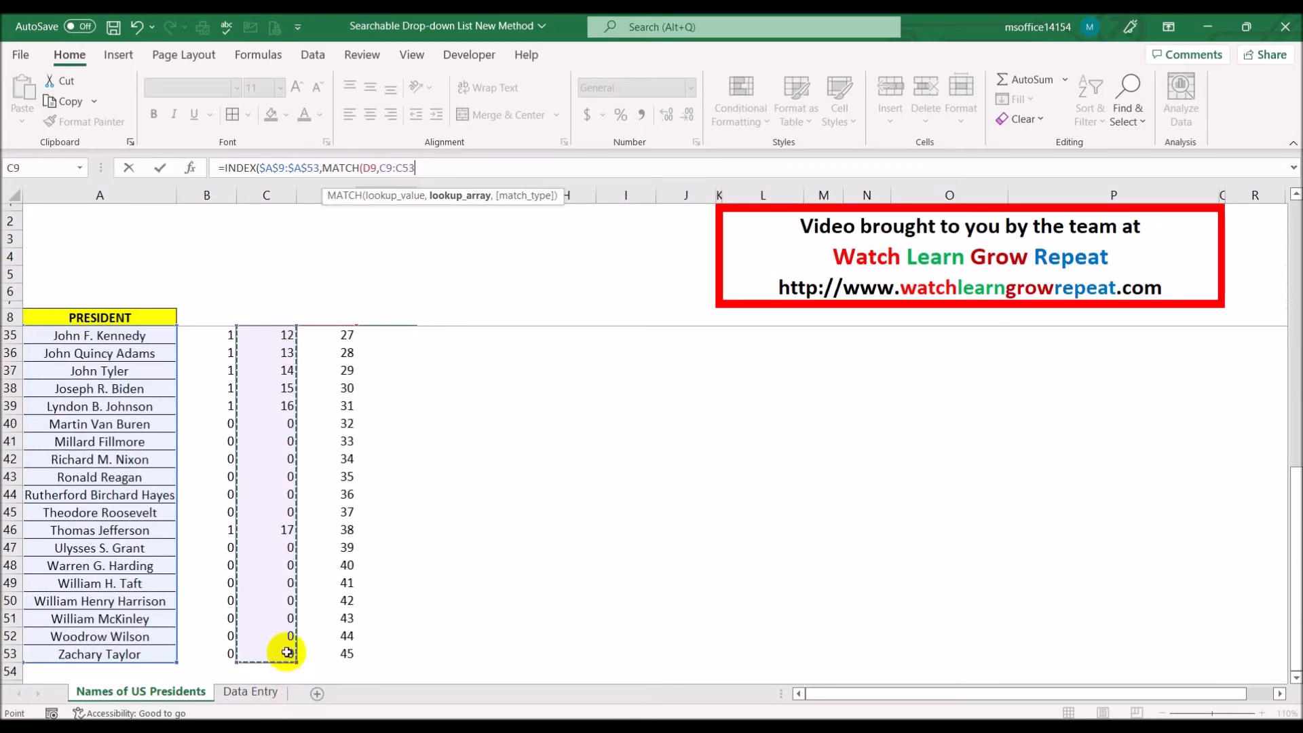
pyautogui.press('F4')
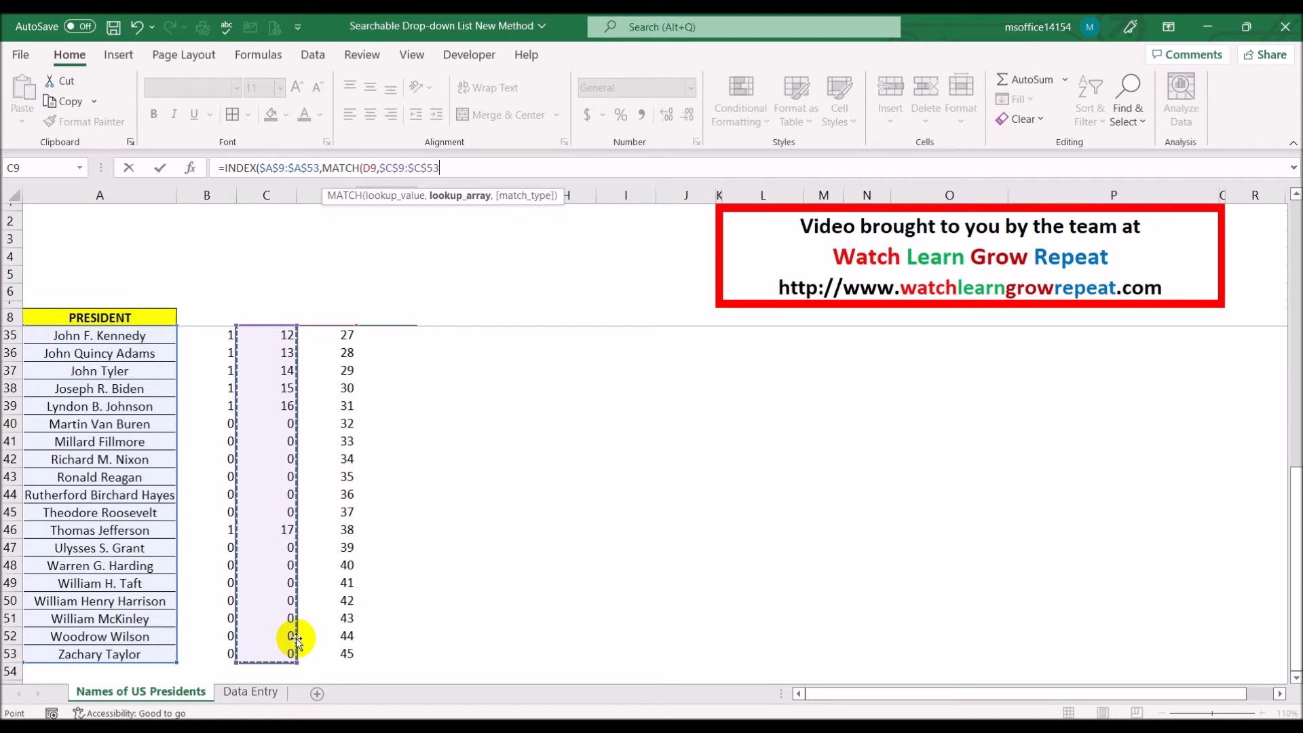
pyautogui.write(',')
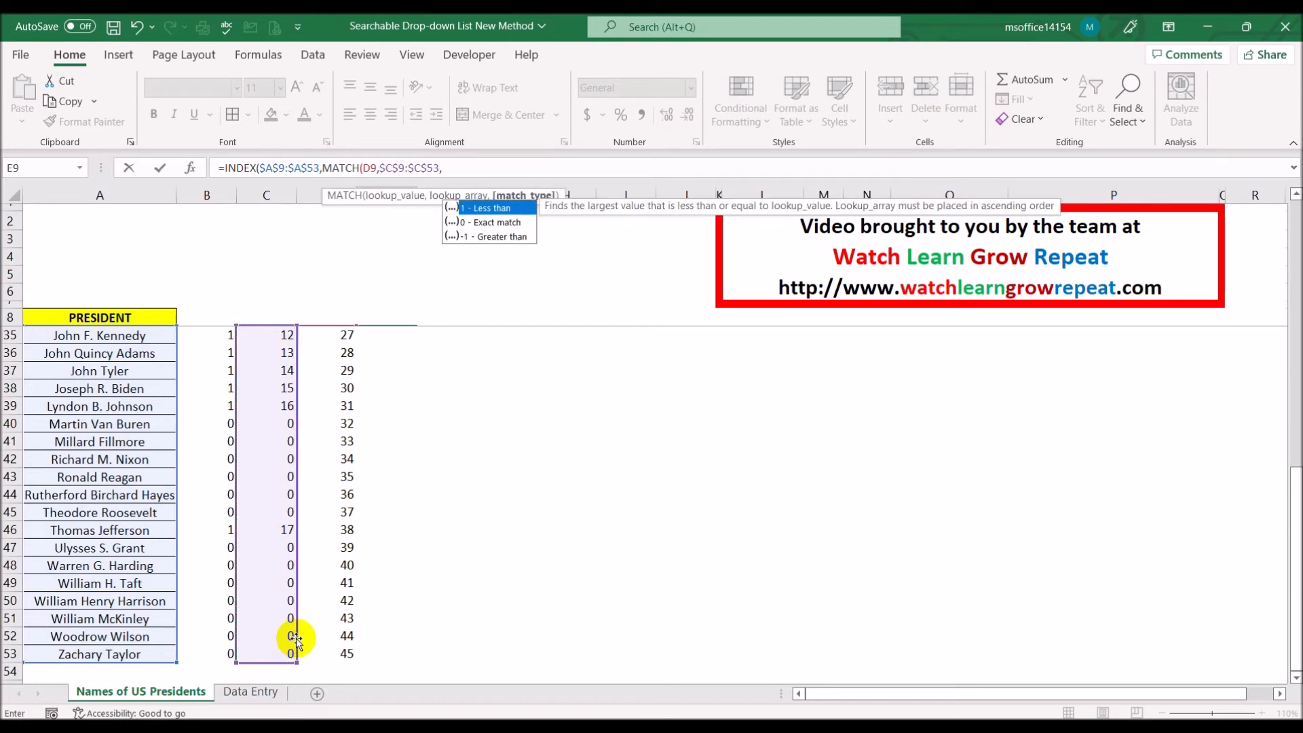
pyautogui.doubleClick(497, 222)
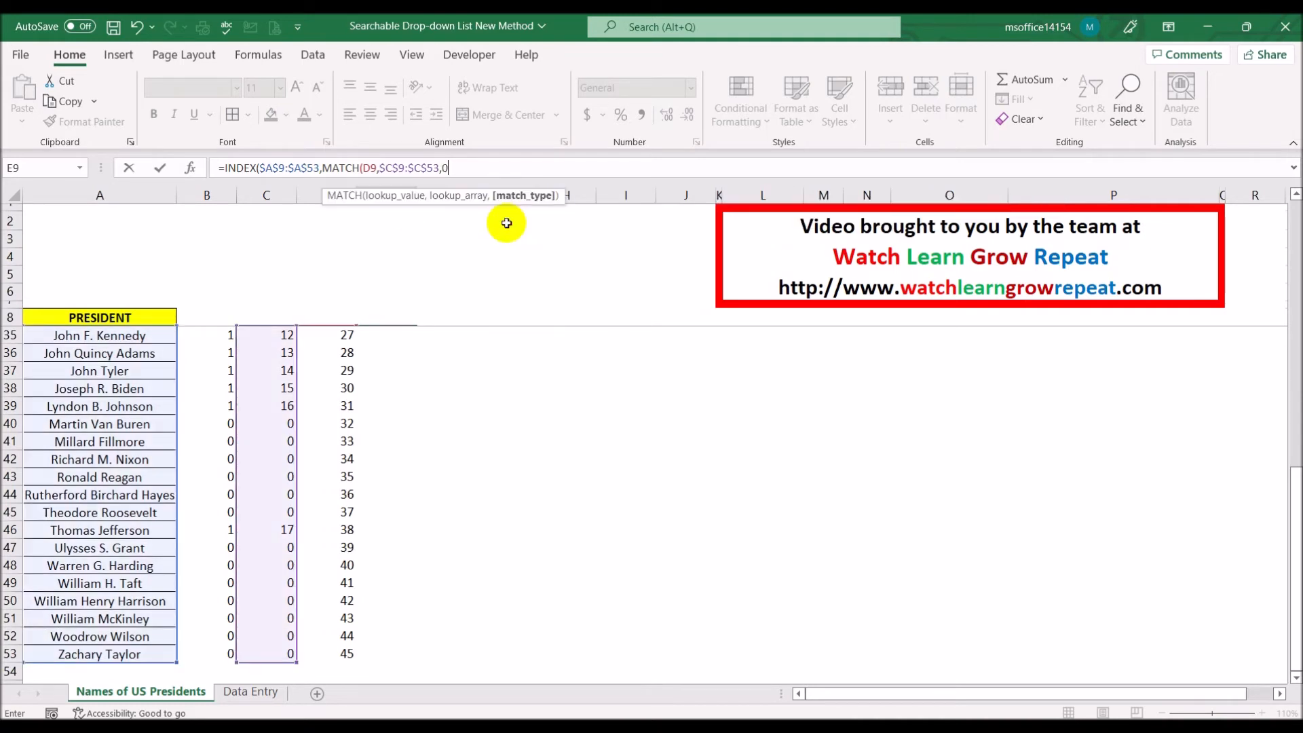
pyautogui.write(')')
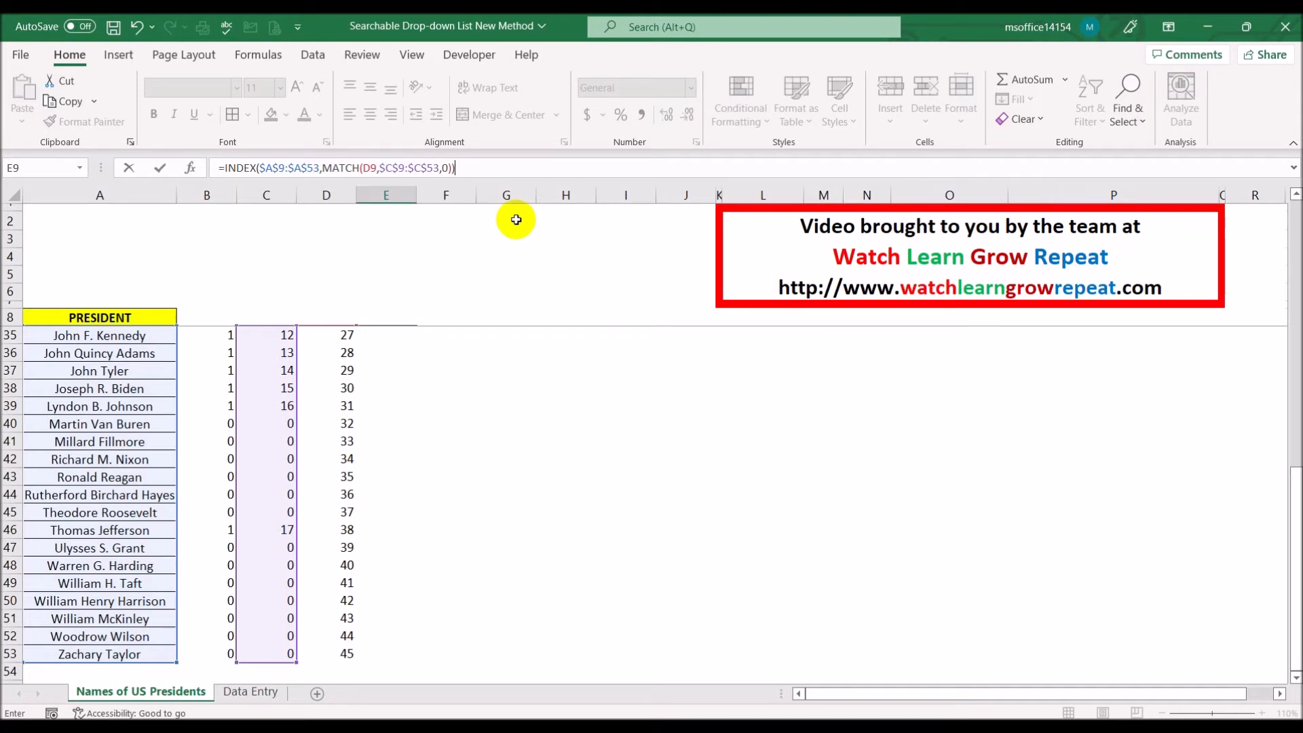
pyautogui.press('Return')
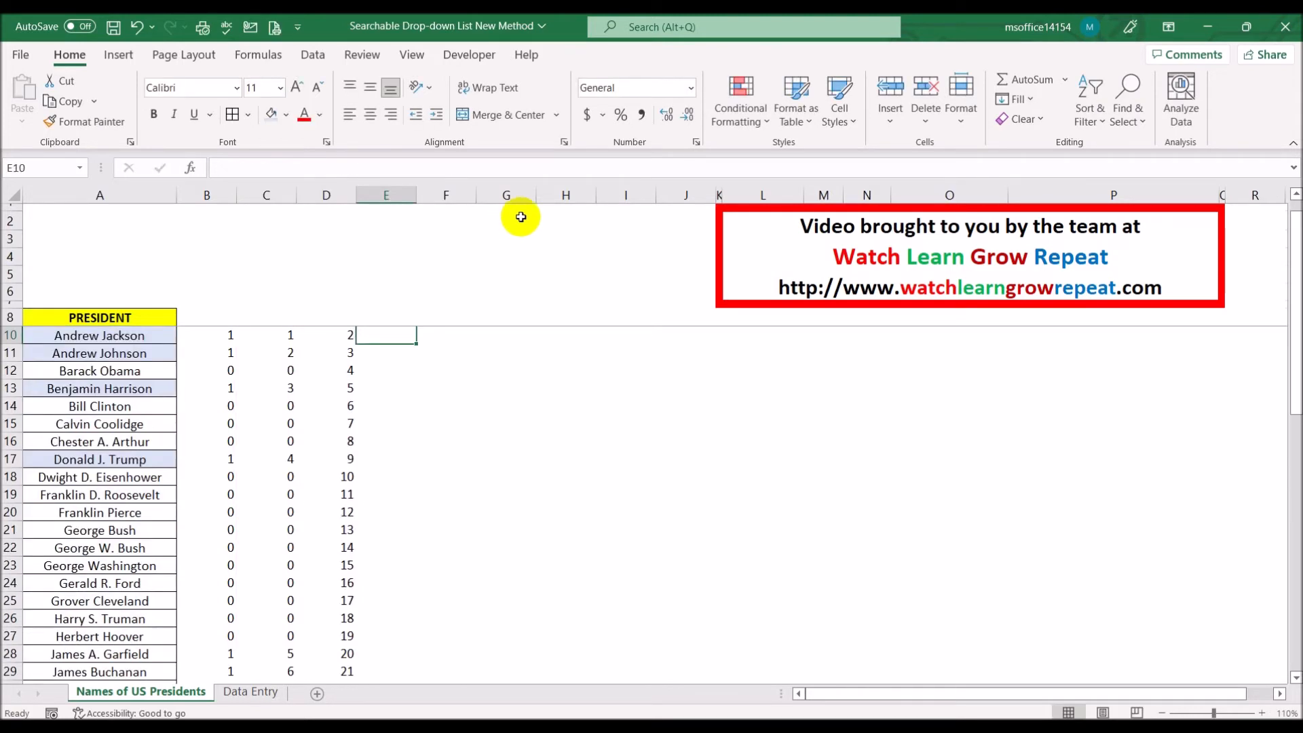
# Step: Copy the E9 formula down column E alongside the president list, autofit the column width and review the extracted names
pyautogui.doubleClick(416, 195)
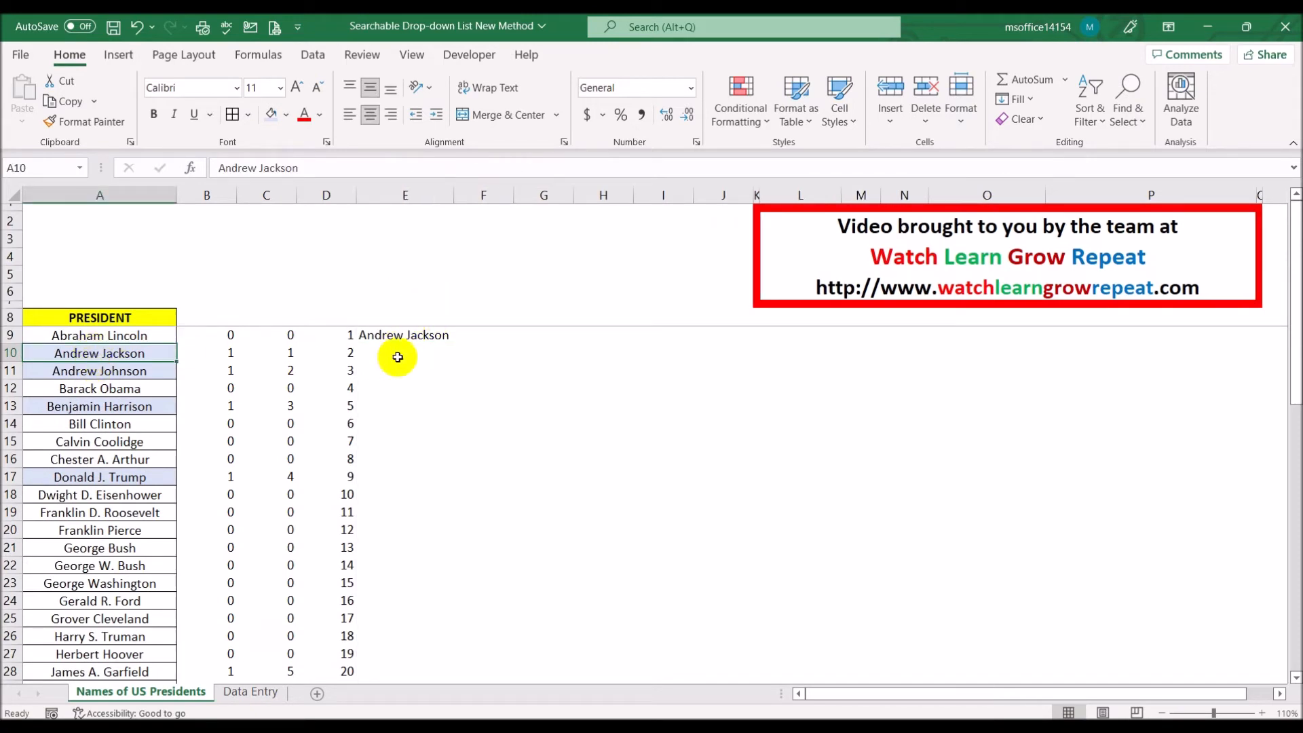
pyautogui.click(388, 336)
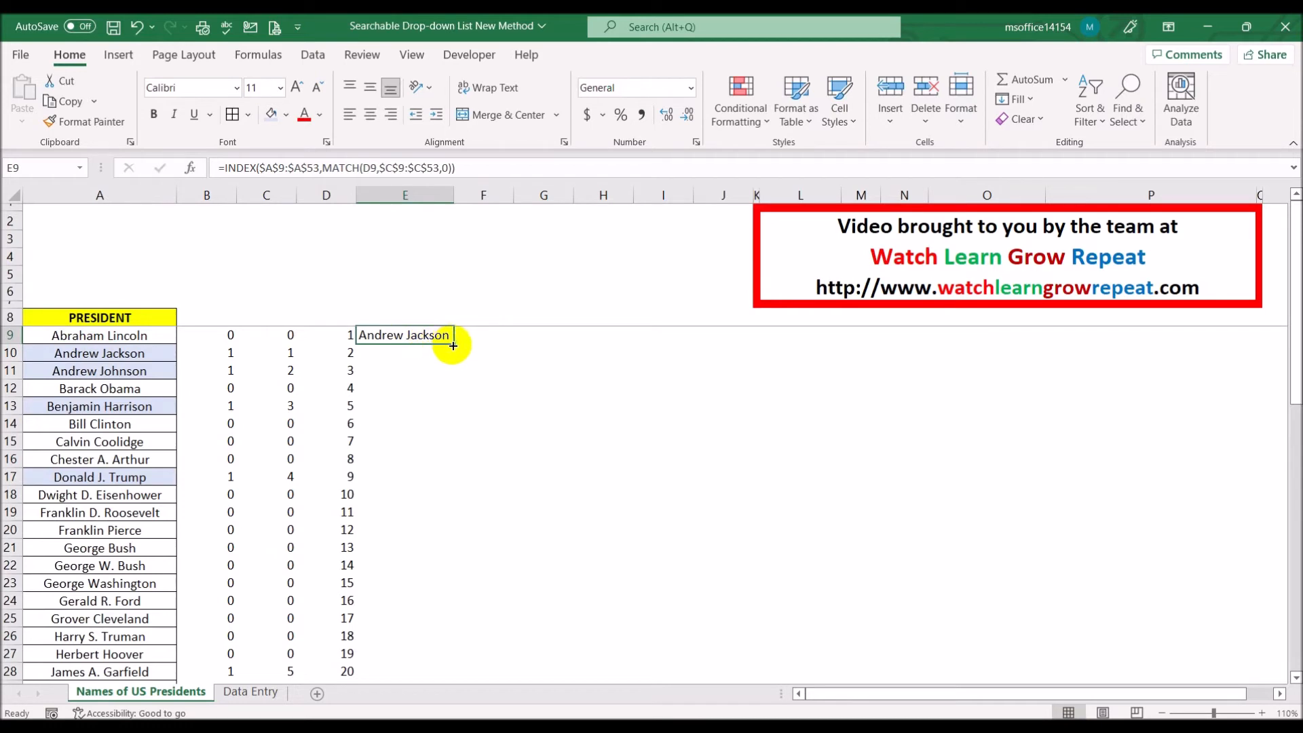
pyautogui.doubleClick(454, 345)
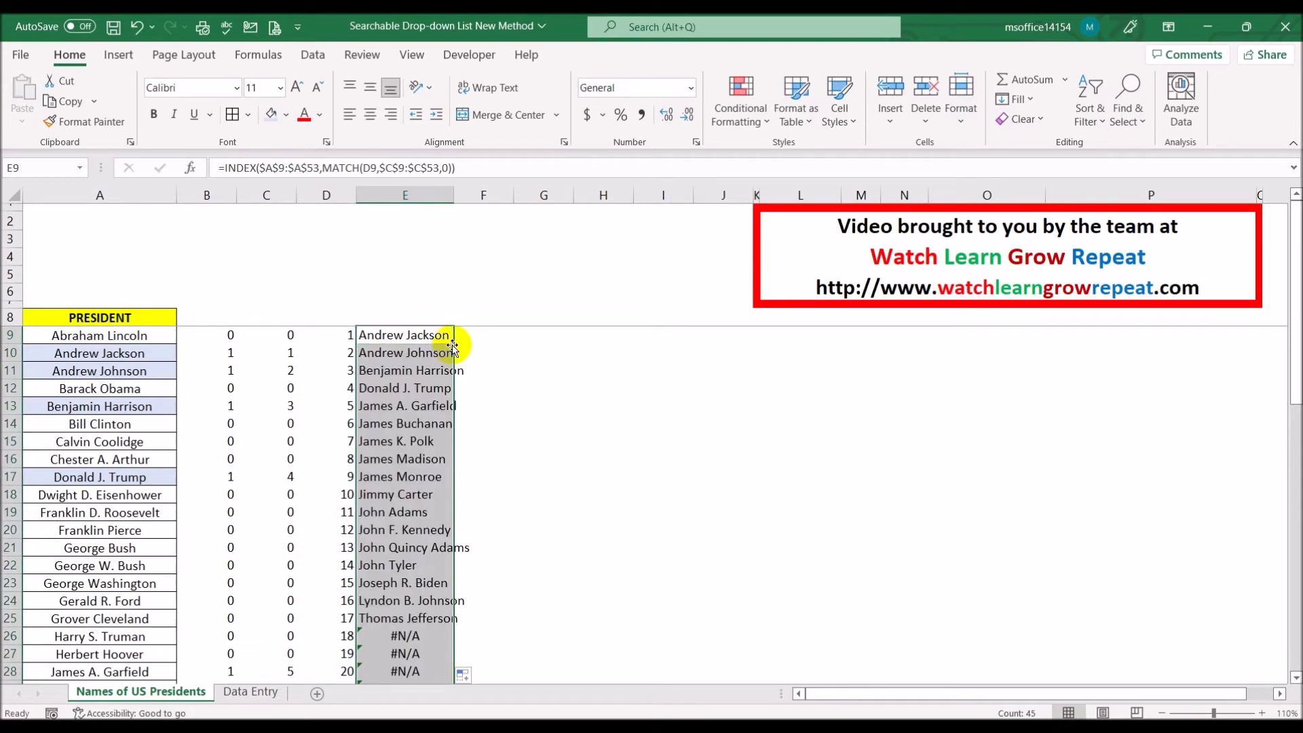
pyautogui.doubleClick(451, 195)
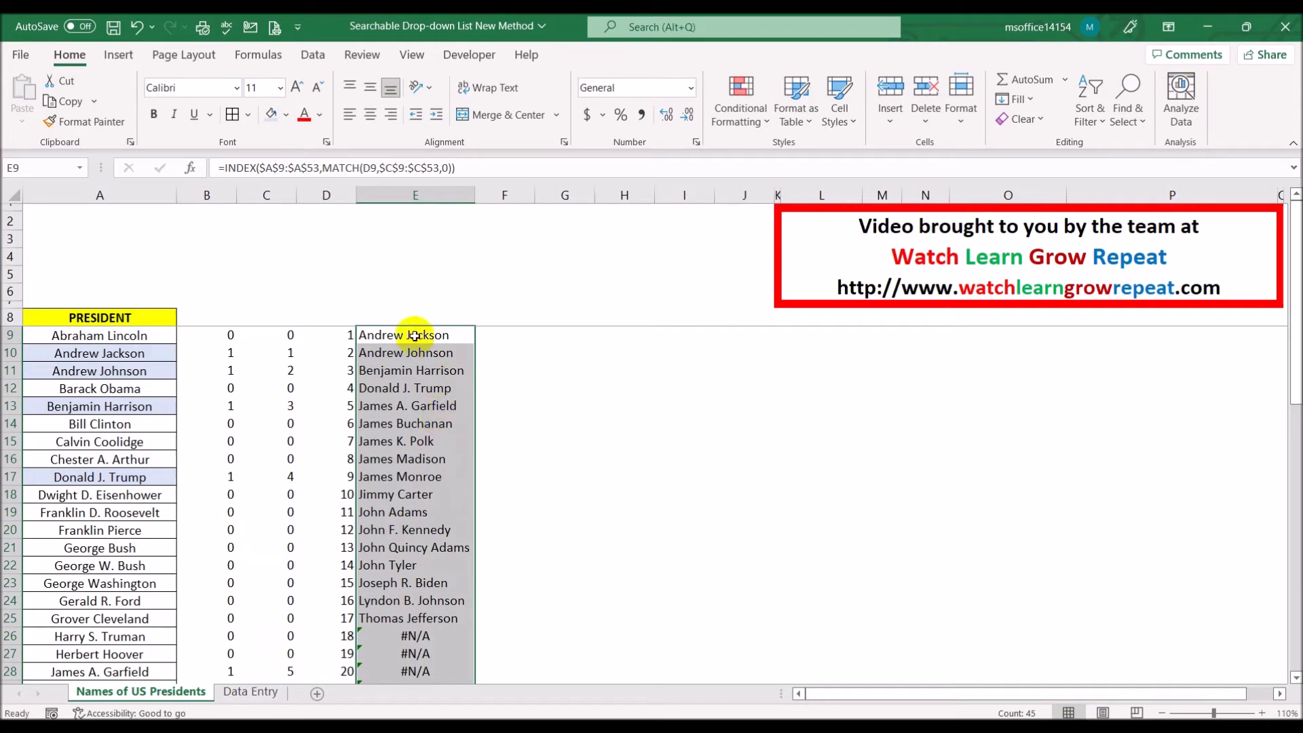
pyautogui.scroll(-3, 479, 515)
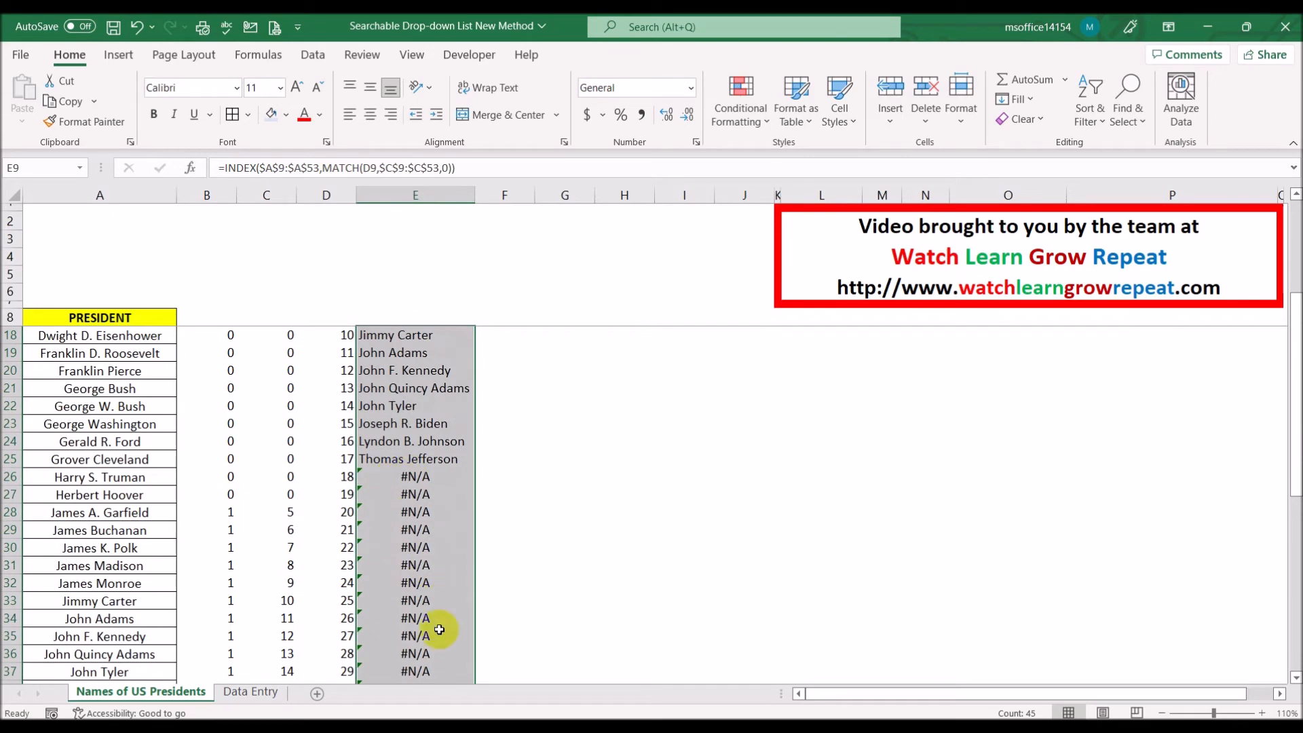
pyautogui.scroll(1, 429, 599)
pyautogui.scroll(2, 428, 599)
# Step: Wrap the E9 INDEX formula in IFERROR with "Error found" as the value if an error occurs
pyautogui.click(370, 335)
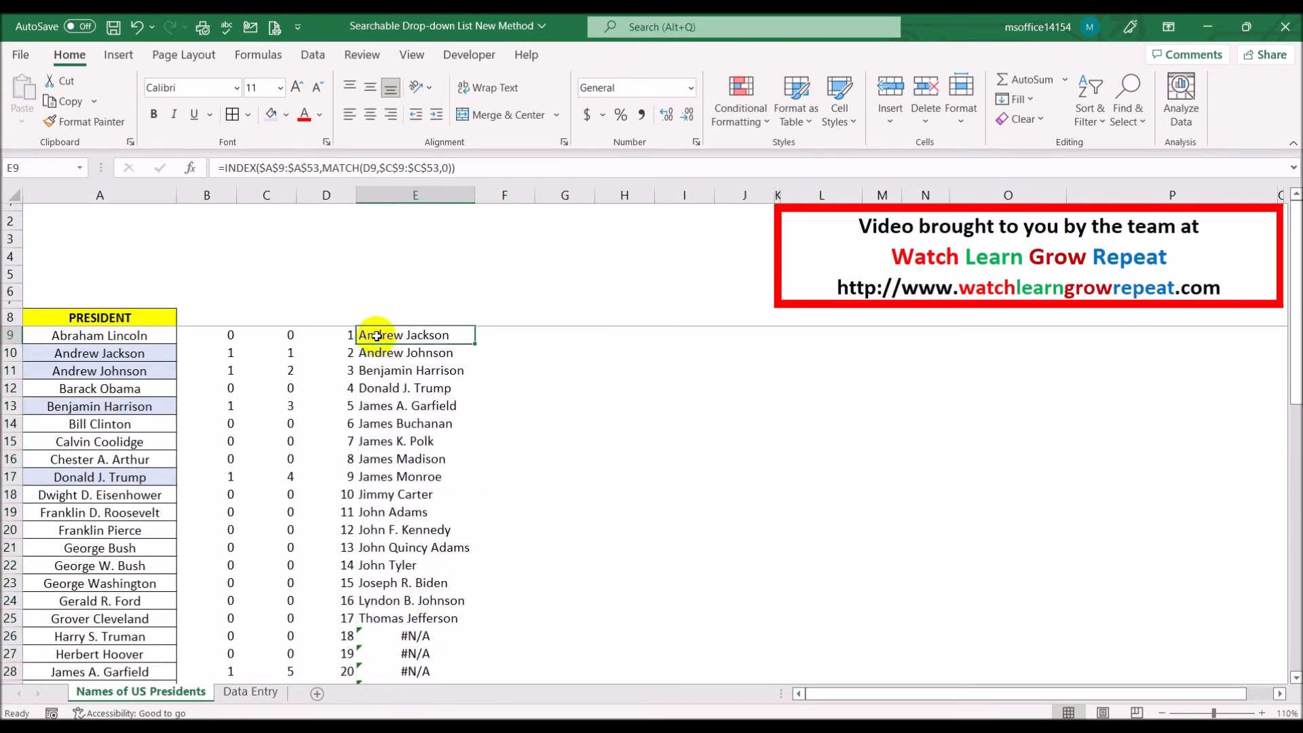
pyautogui.click(223, 168)
pyautogui.write('ife')
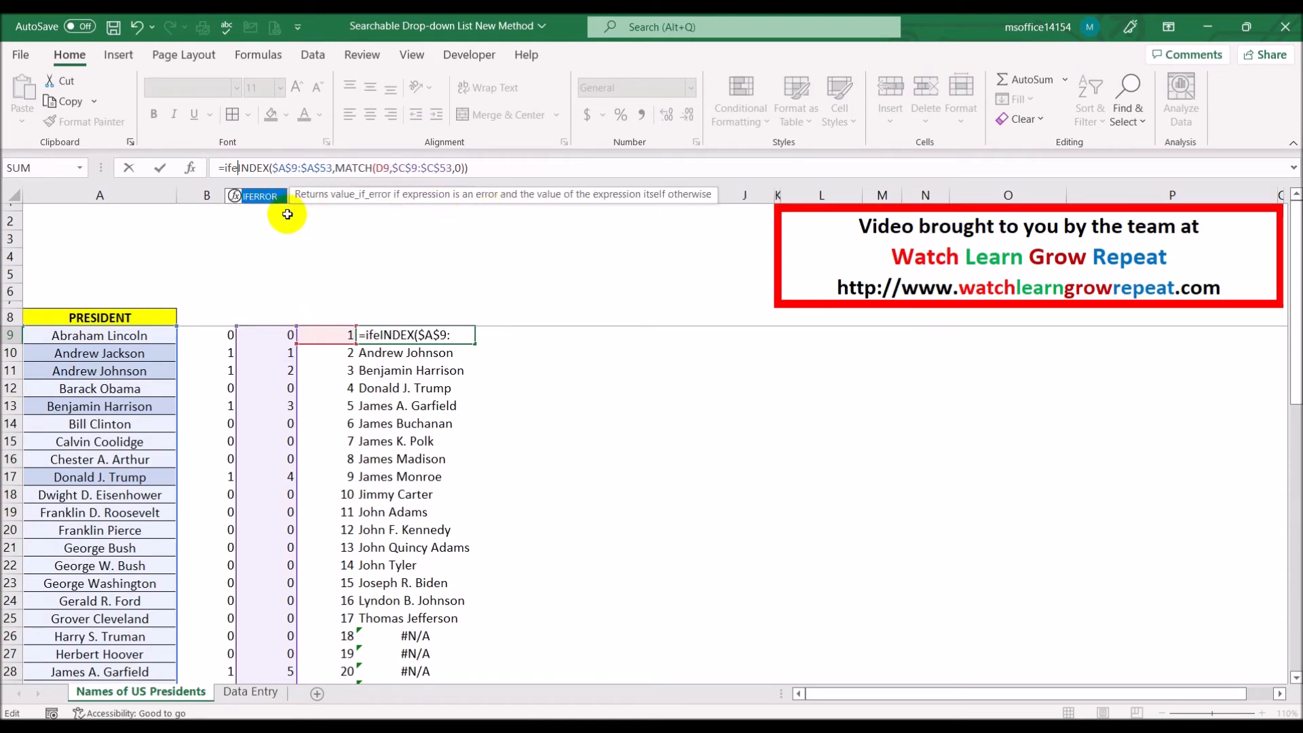
pyautogui.doubleClick(260, 197)
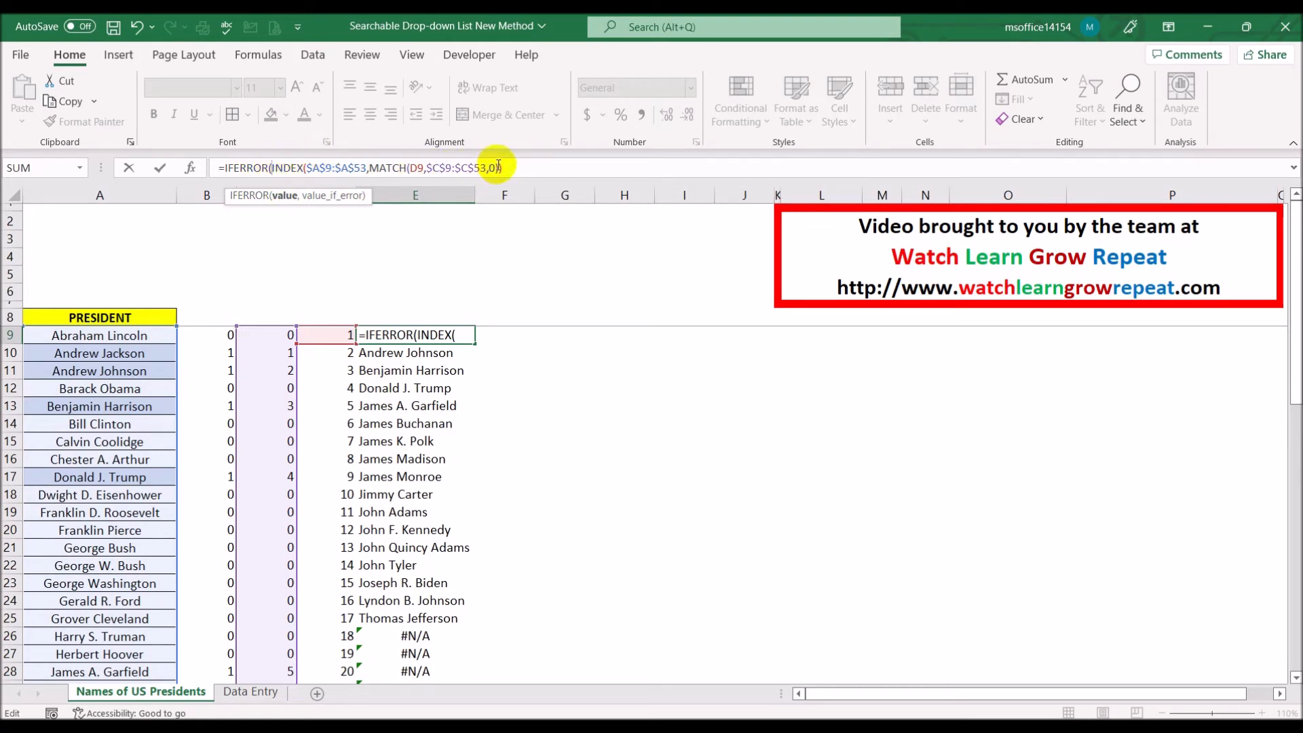
pyautogui.click(533, 168)
pyautogui.write(',"')
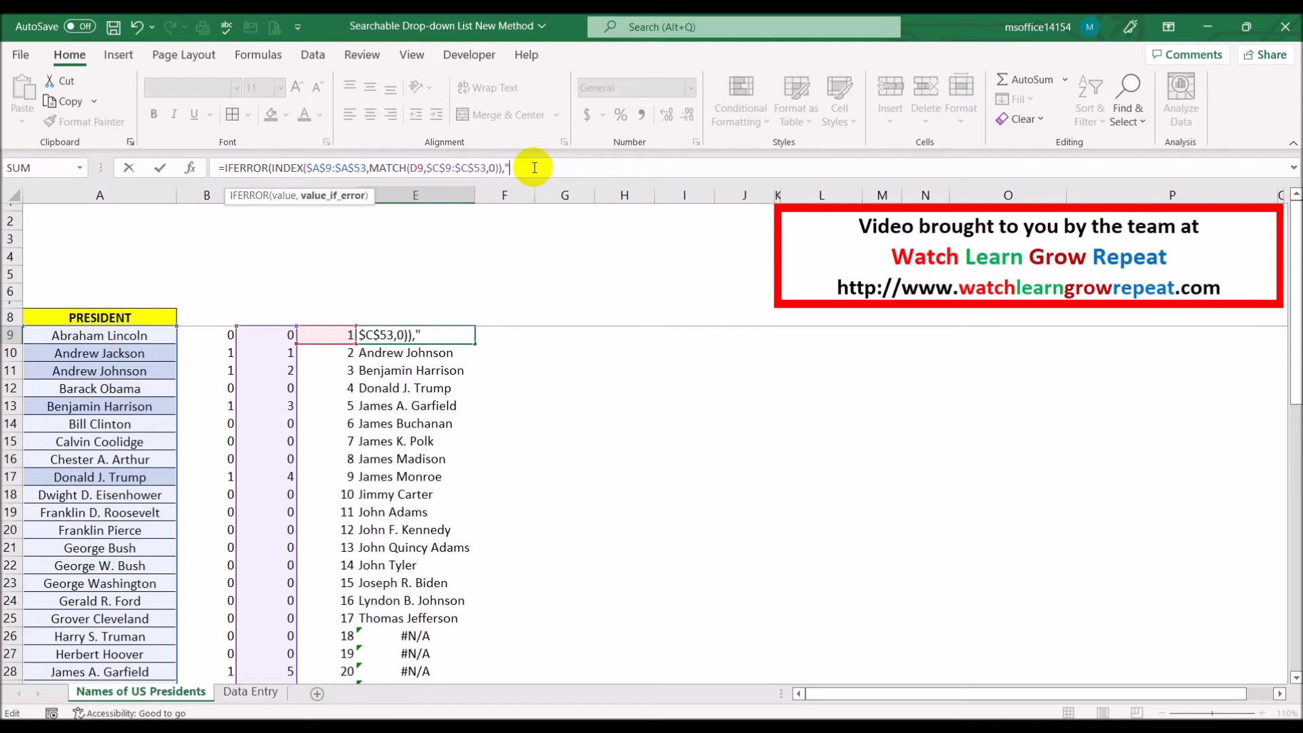
pyautogui.write('Error found")')
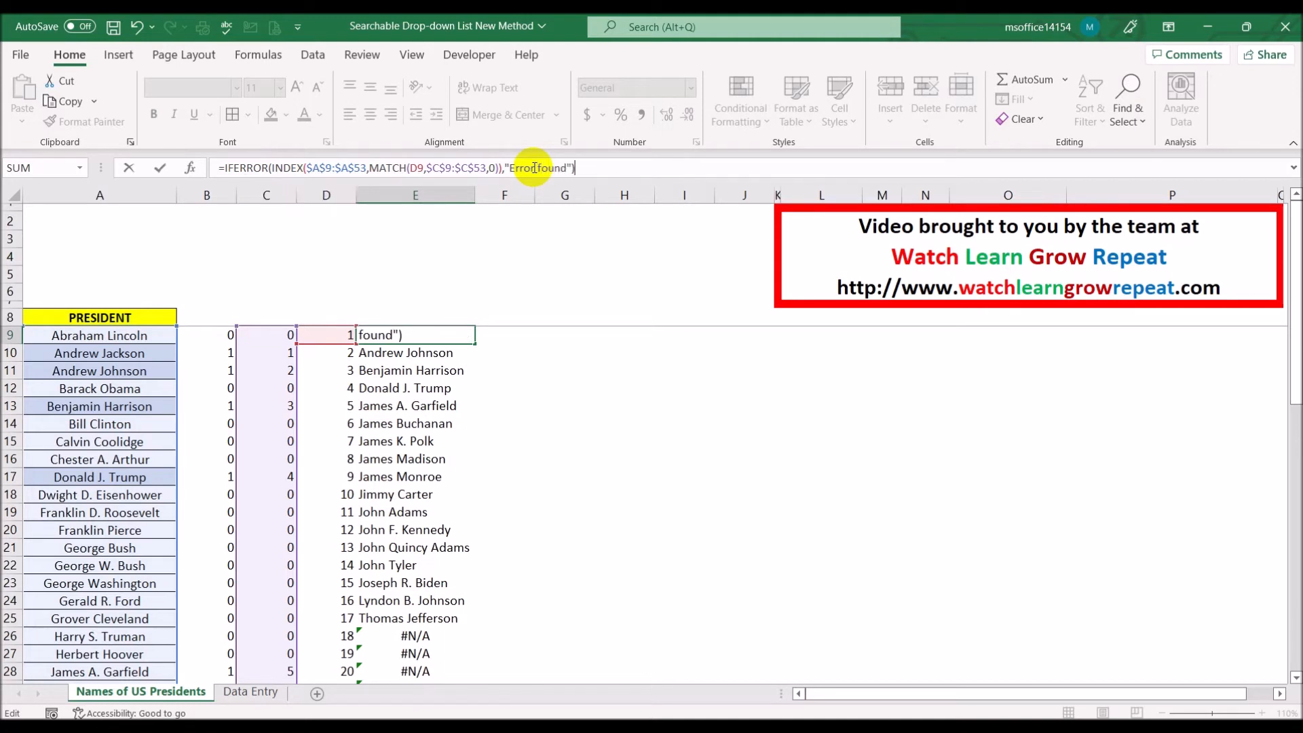
pyautogui.press('Return')
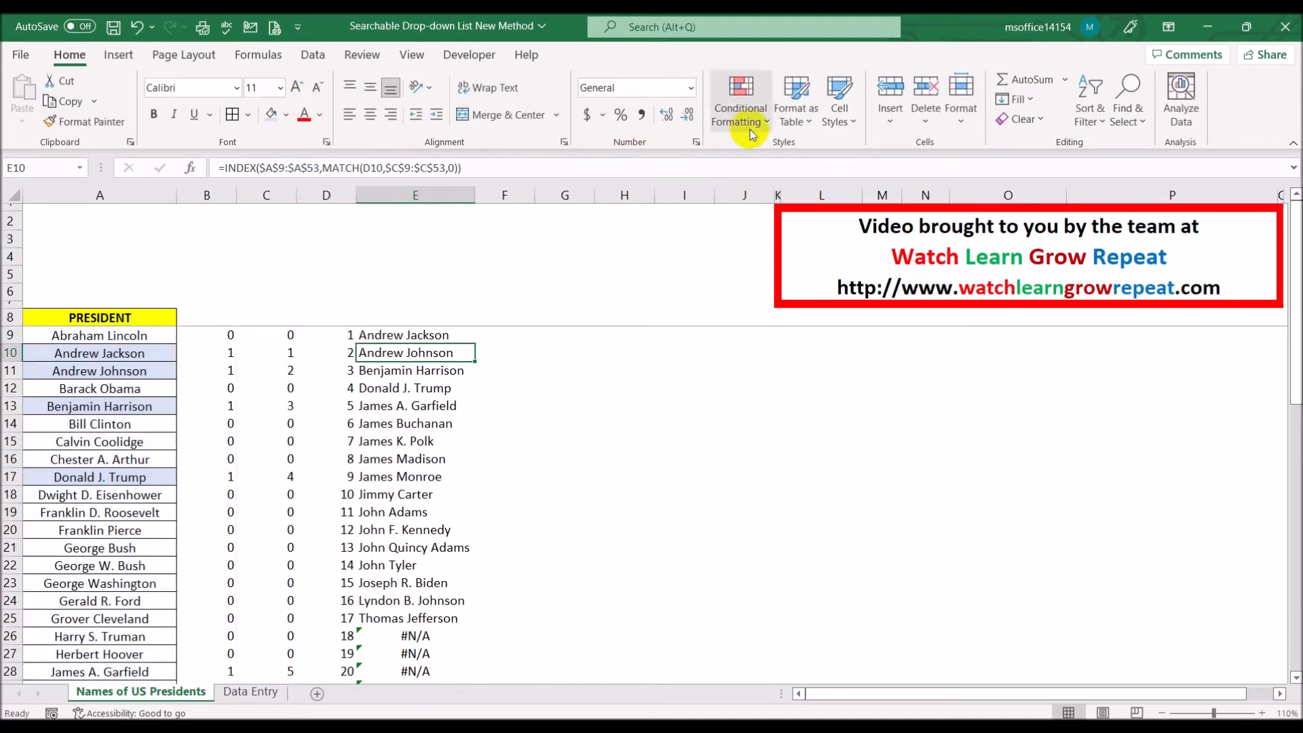
# Step: Copy the IFERROR formula from E9 down column E and check the rows beyond the matching names
pyautogui.click(445, 336)
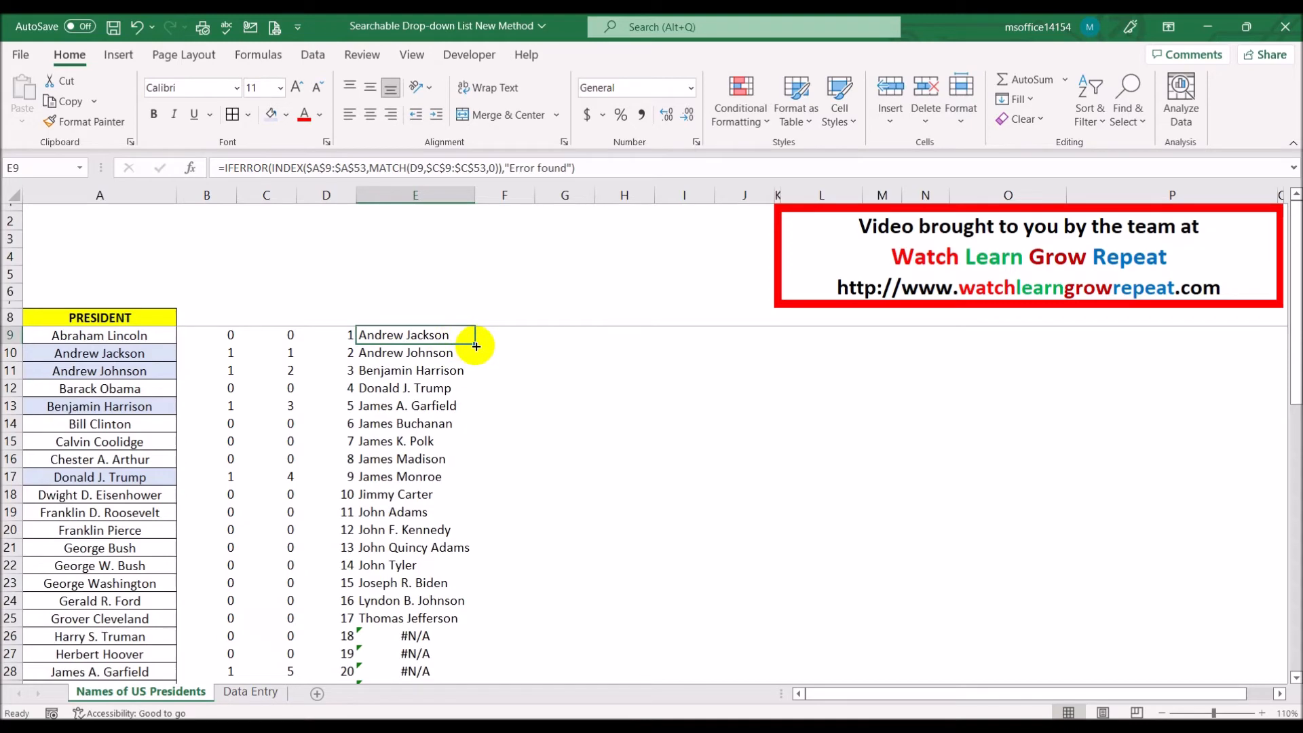
pyautogui.doubleClick(476, 346)
pyautogui.scroll(-4, 551, 400)
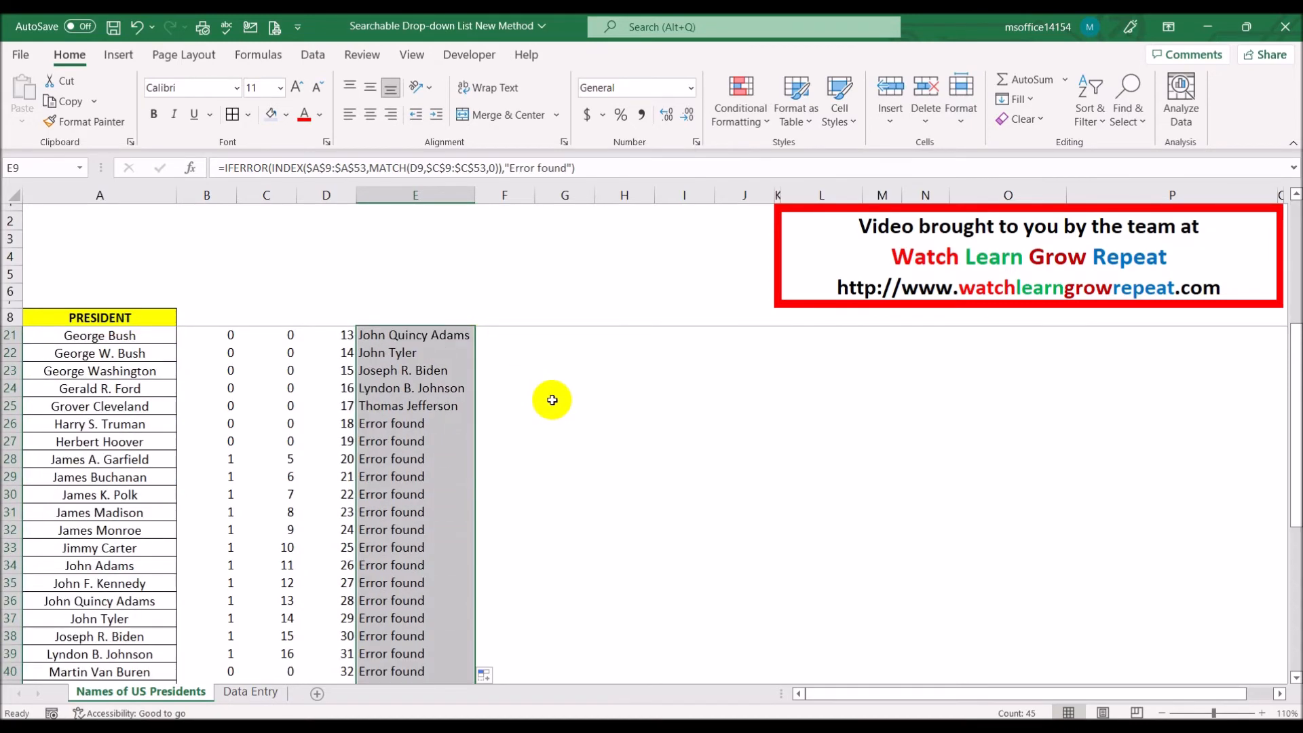
pyautogui.moveTo(390, 600); pyautogui.dragTo(389, 640)
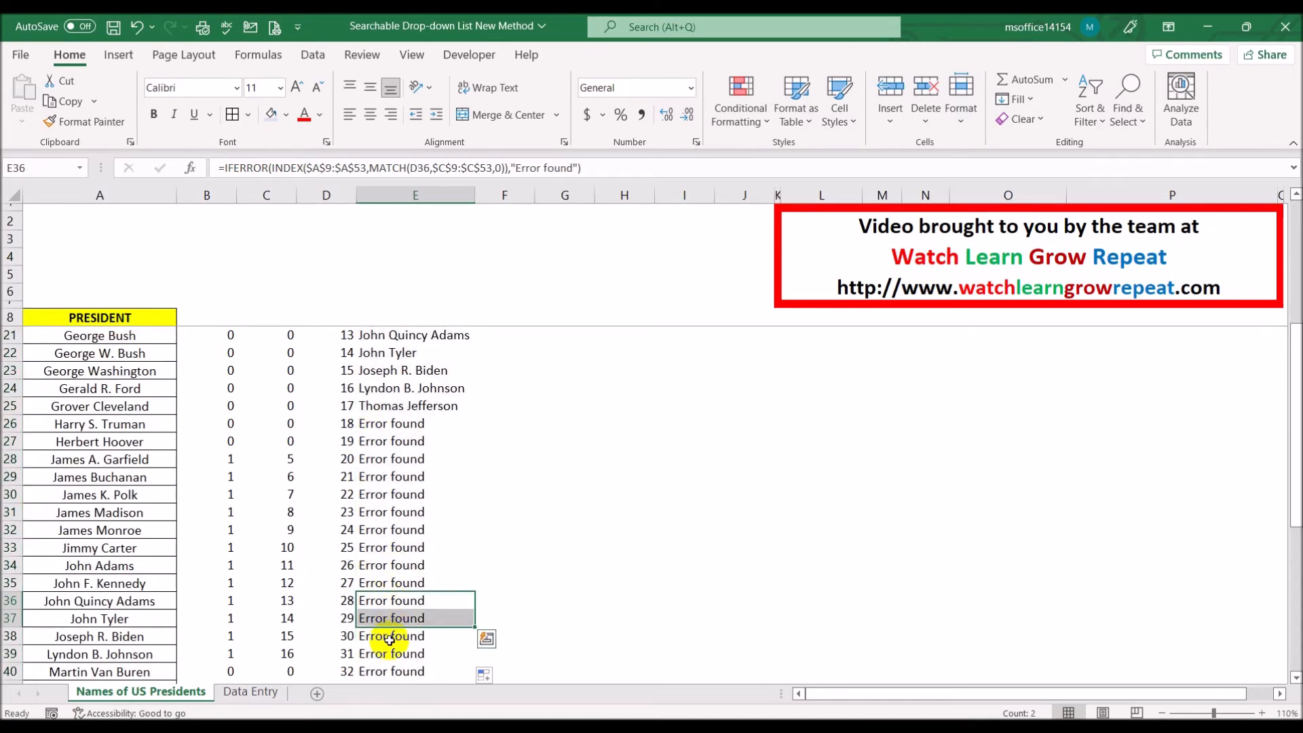
# Step: Review the column E results to the end of the president list and switch to the Data Entry sheet
pyautogui.click(401, 653)
pyautogui.scroll(-5, 480, 579)
pyautogui.scroll(9, 484, 583)
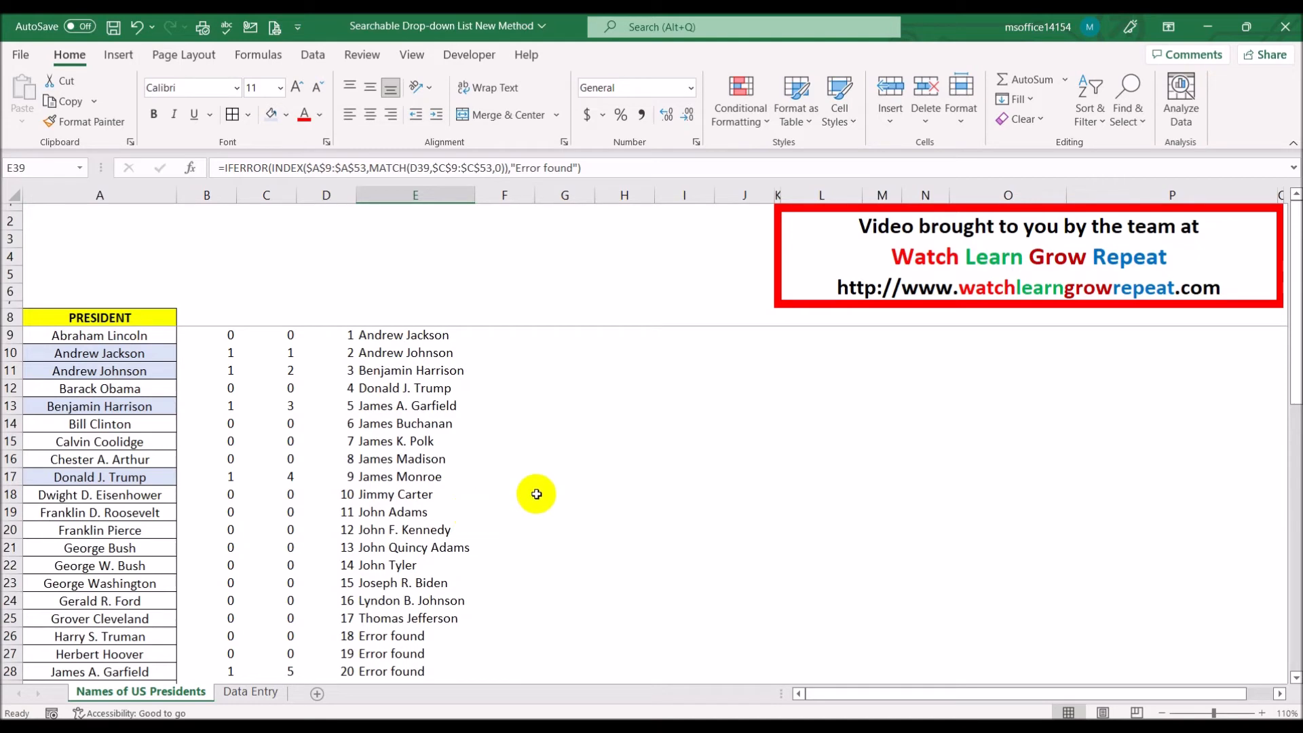
pyautogui.click(255, 692)
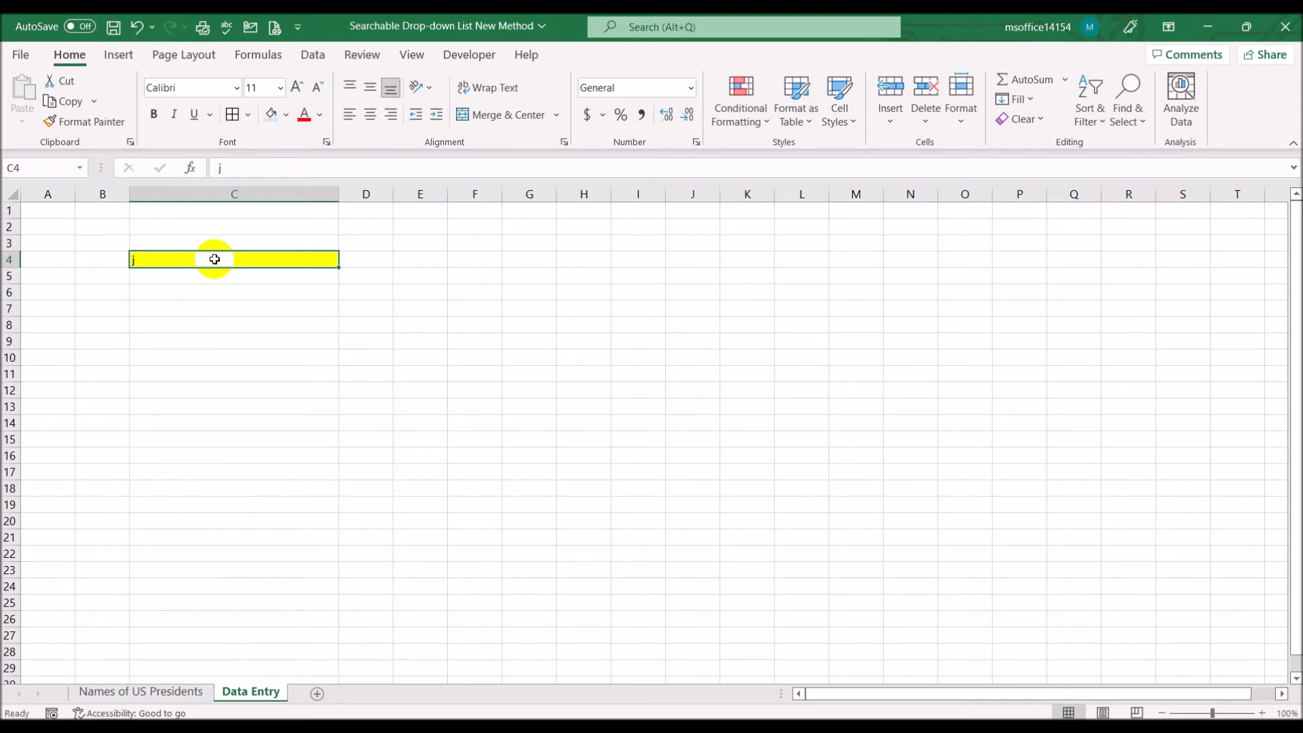
pyautogui.click(319, 64)
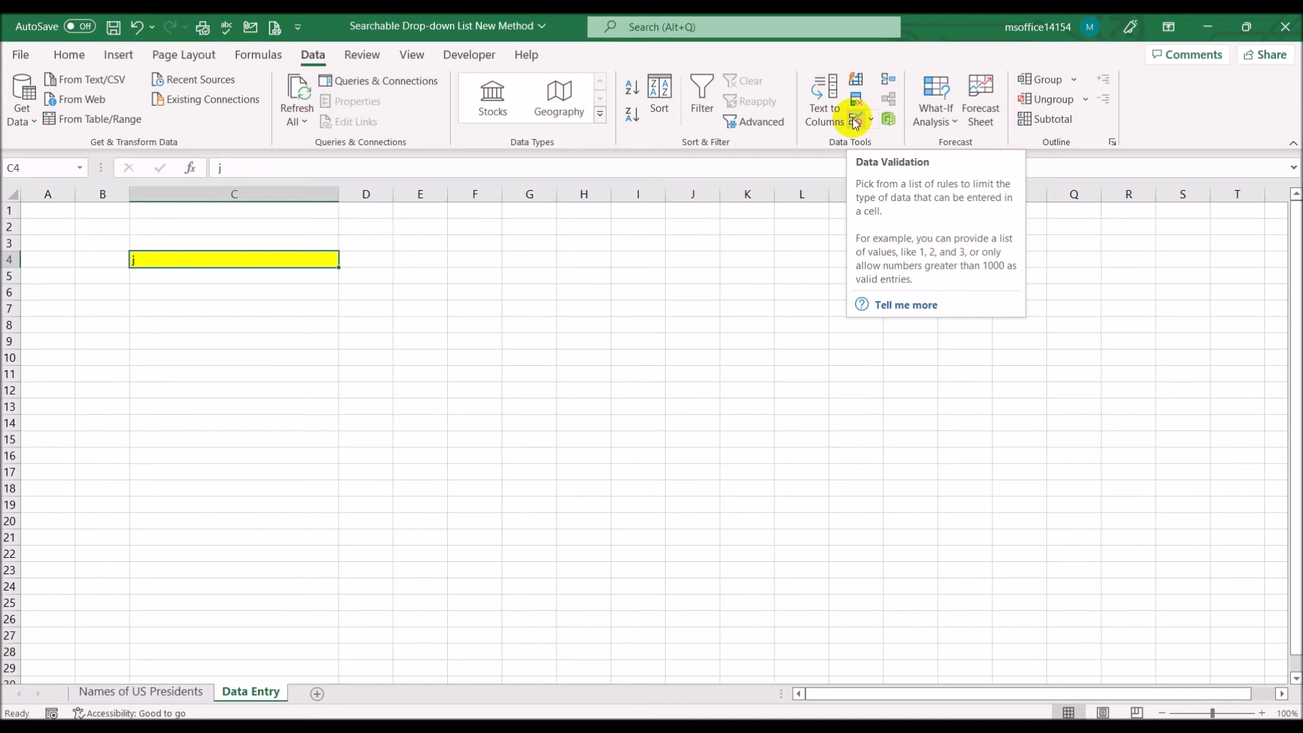
pyautogui.click(853, 118)
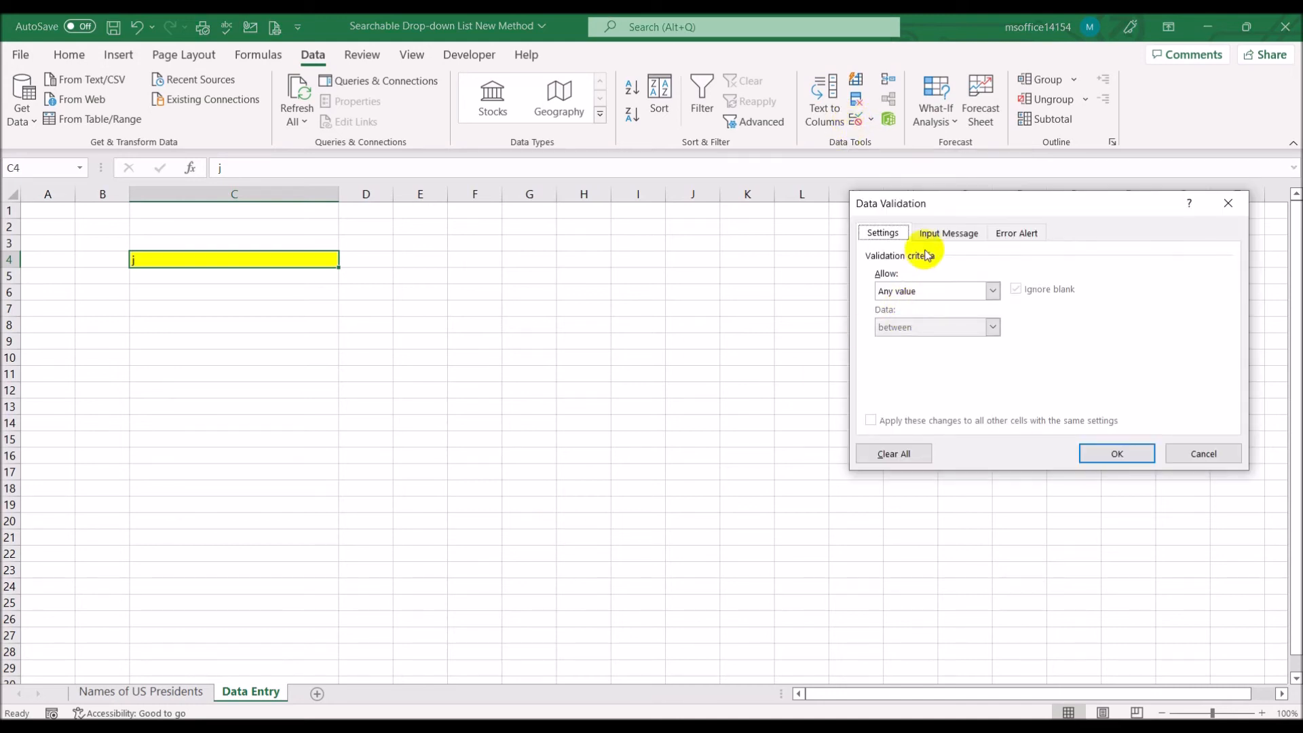
pyautogui.moveTo(973, 207); pyautogui.dragTo(503, 251)
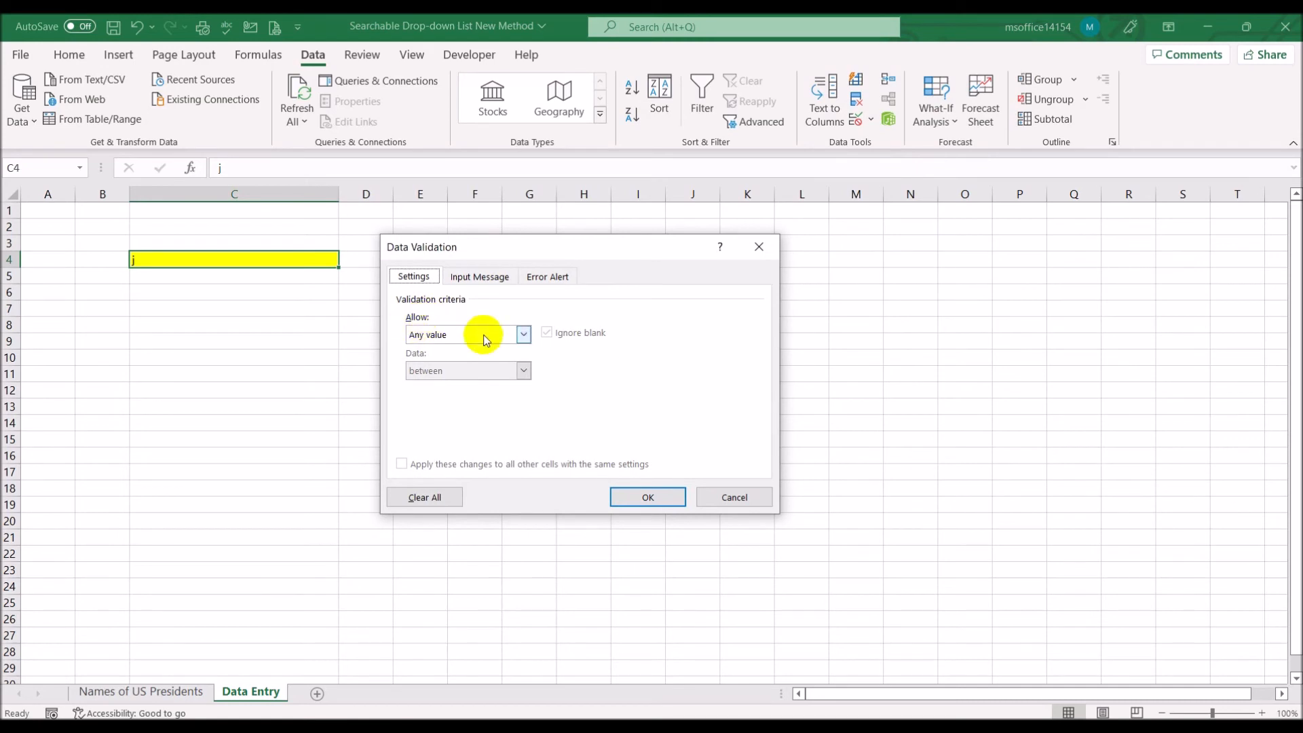
pyautogui.click(524, 335)
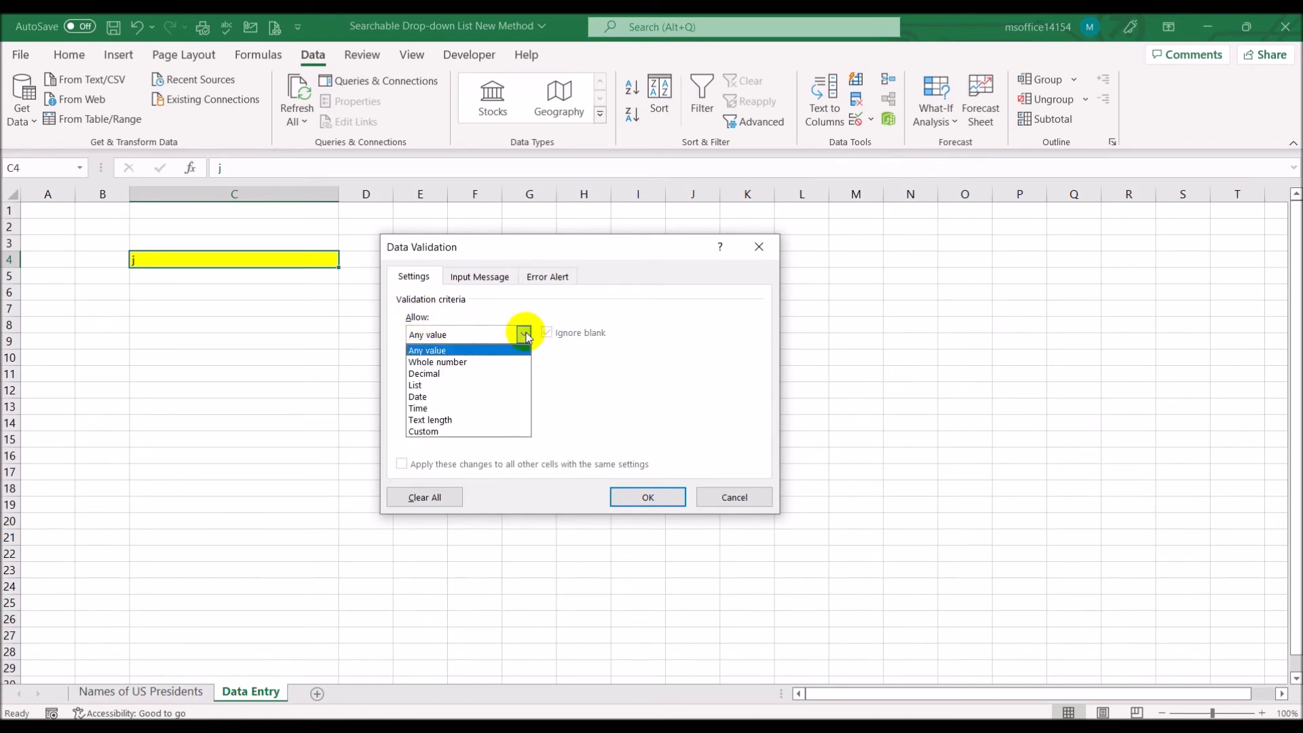
pyautogui.click(461, 385)
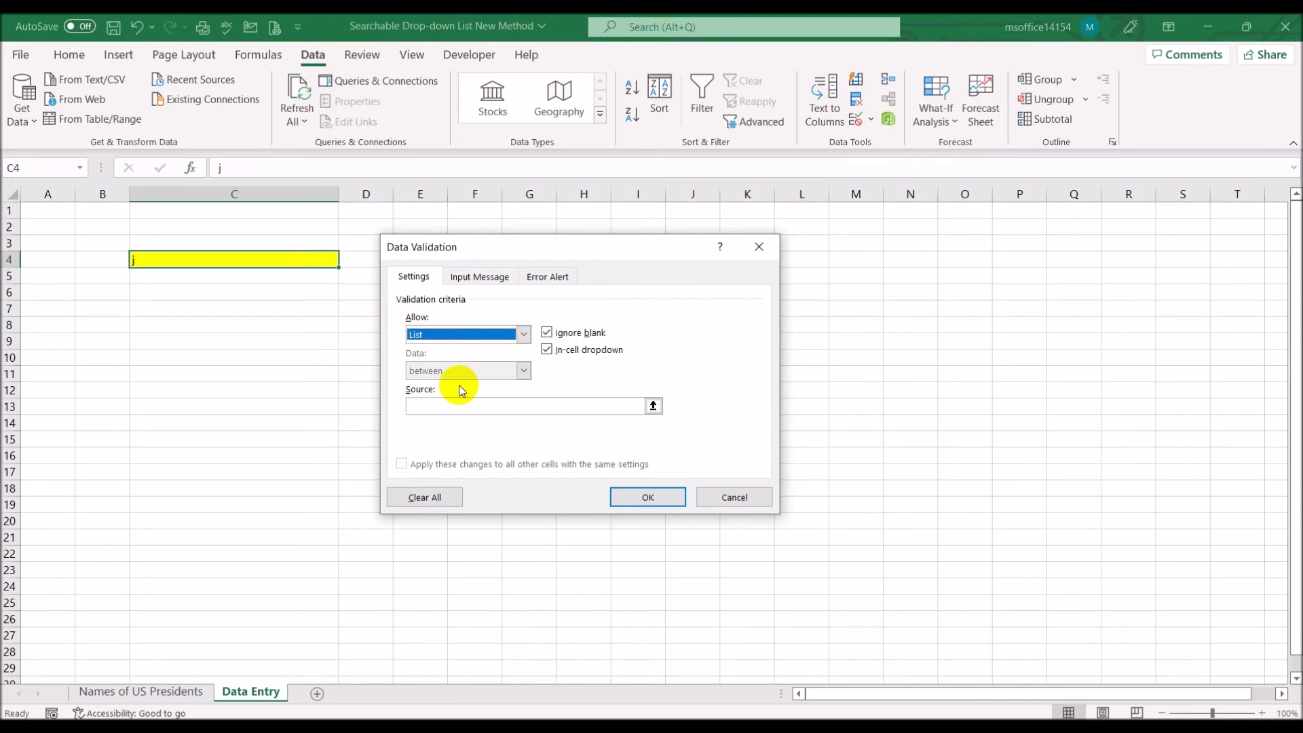
pyautogui.click(754, 498)
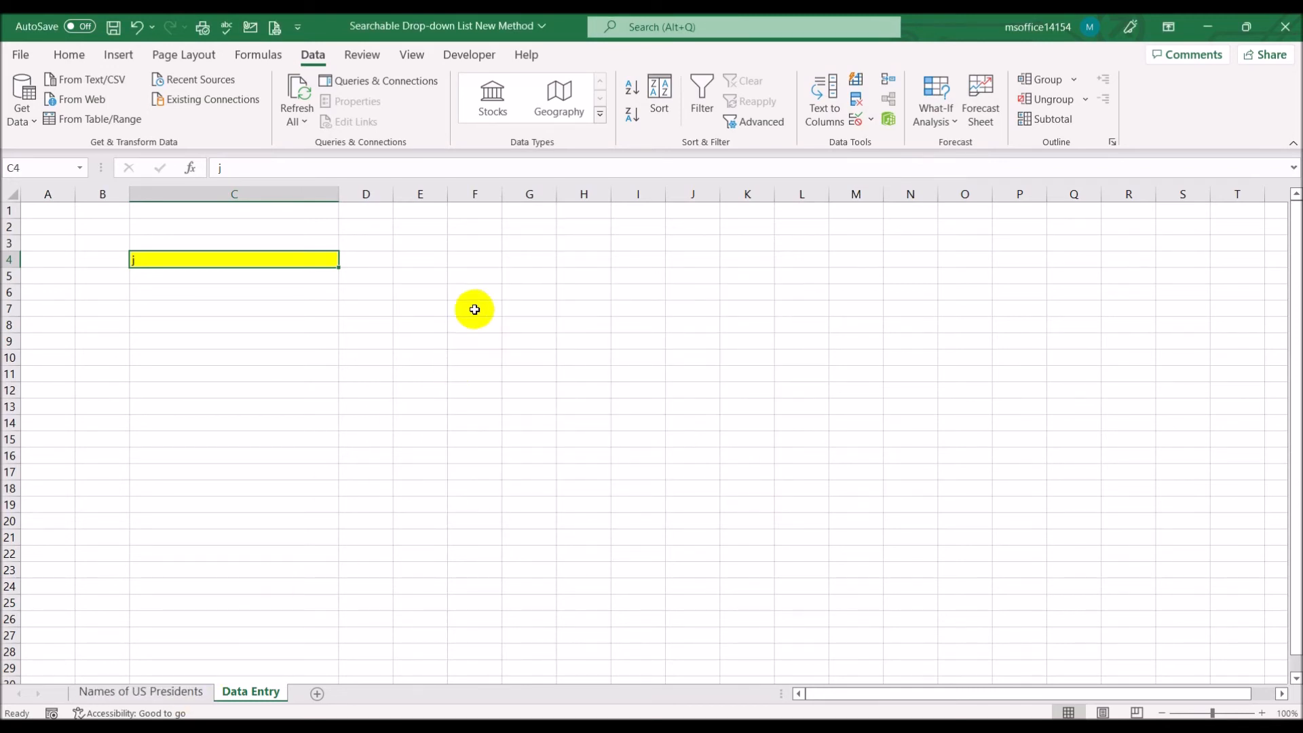
# Step: Start an OFFSET formula in E4 of Data Entry with 'Names of US Presidents'!$E$9 as reference, leaving rows and columns blank
pyautogui.click(435, 261)
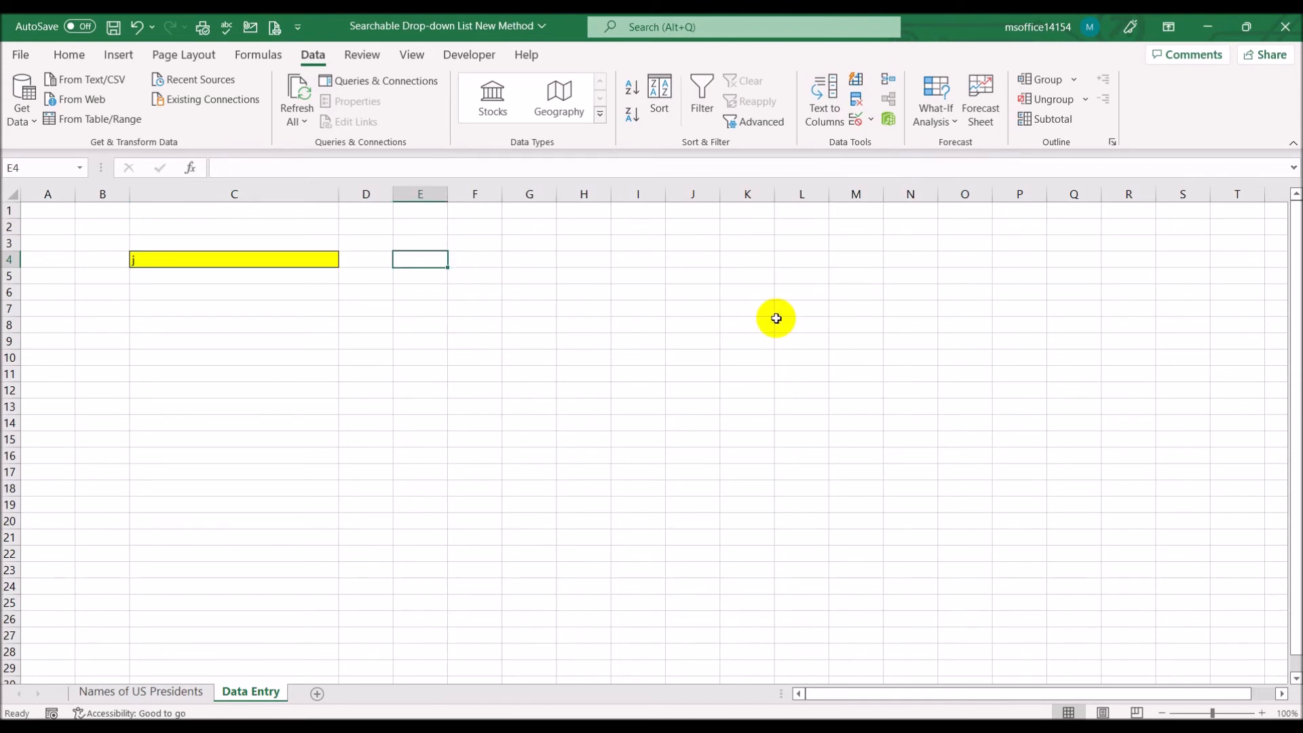
pyautogui.write('=offs')
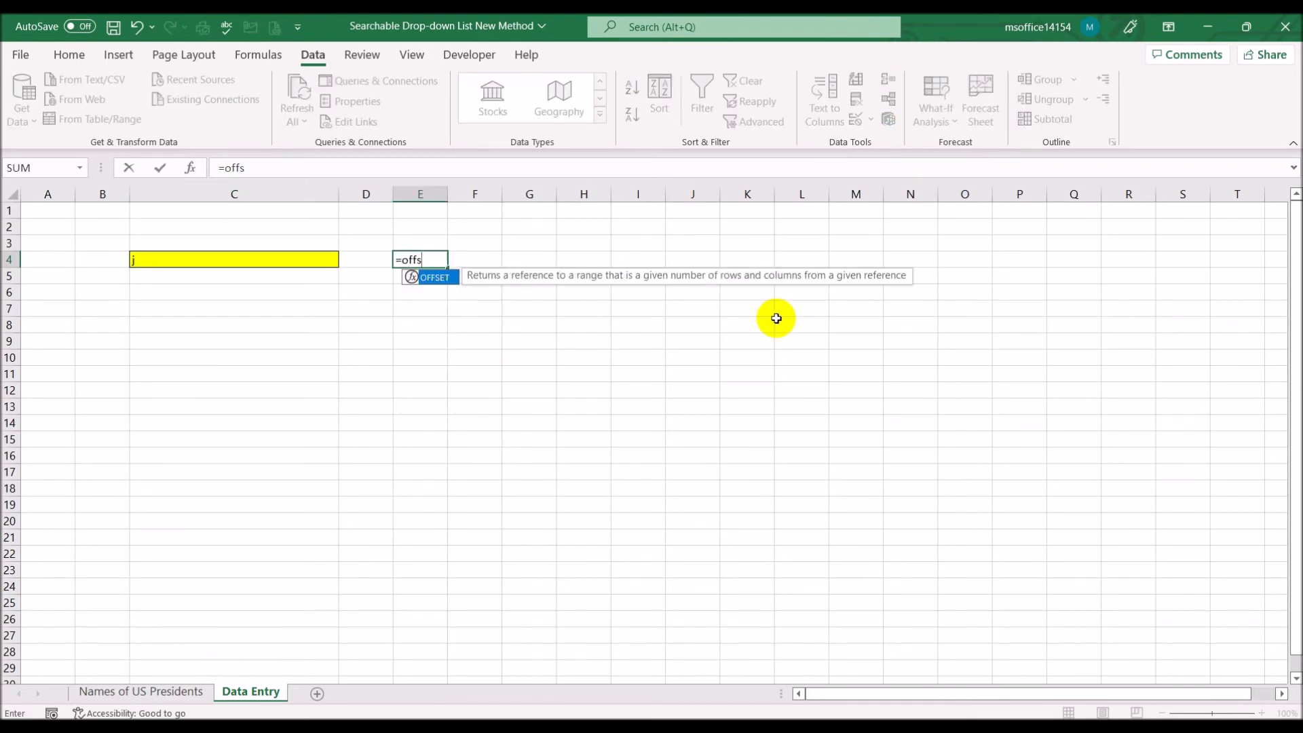
pyautogui.doubleClick(429, 278)
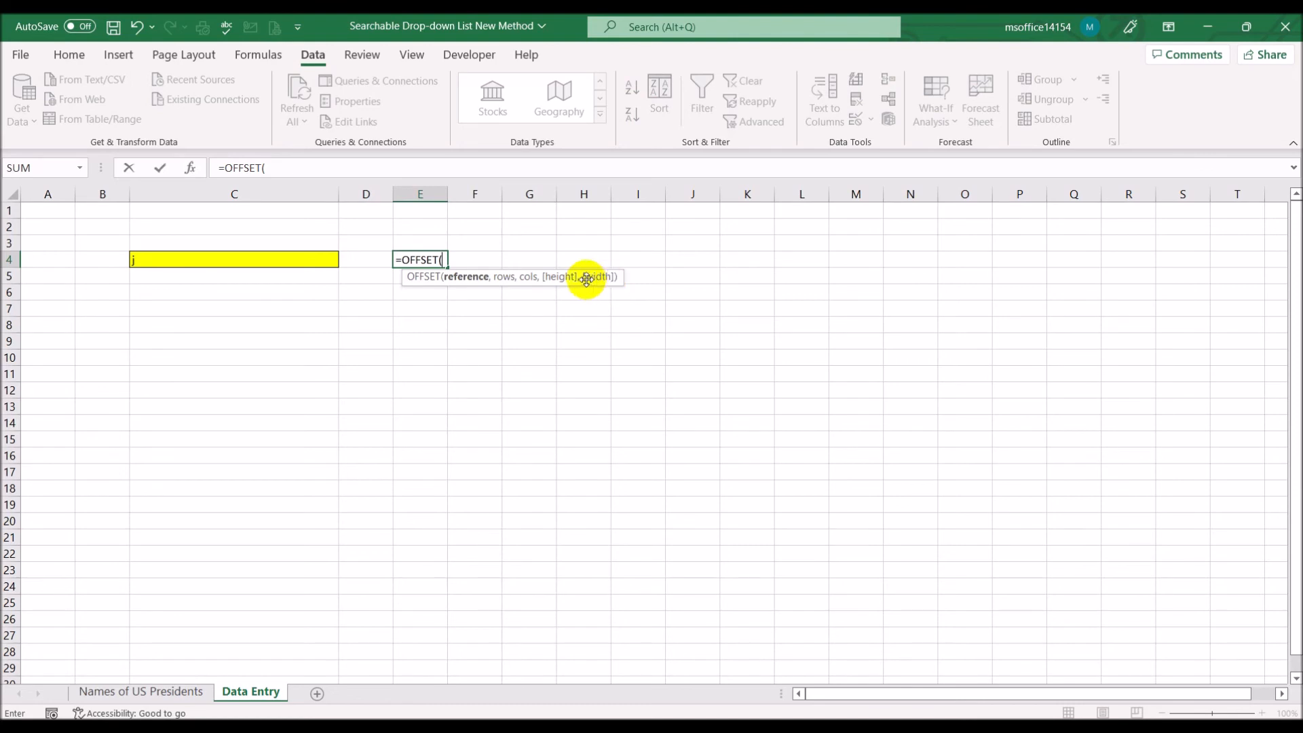
pyautogui.click(141, 692)
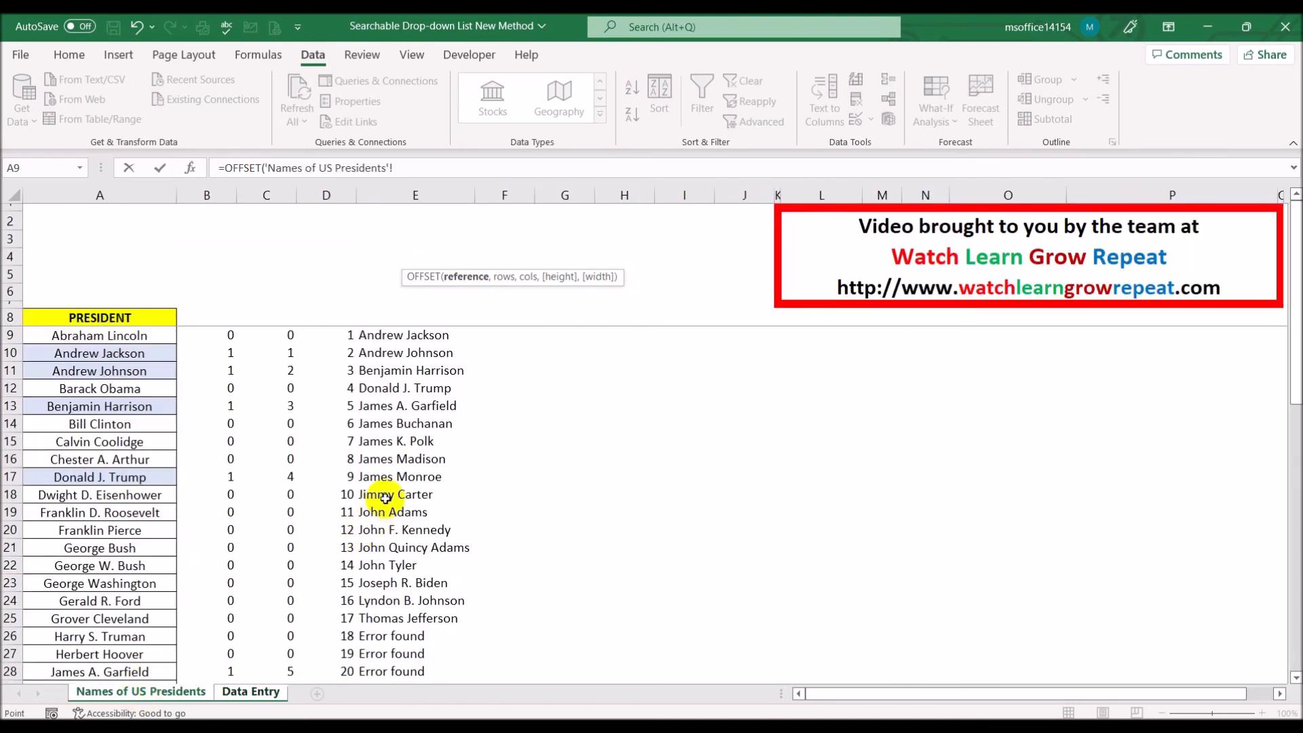
pyautogui.click(405, 336)
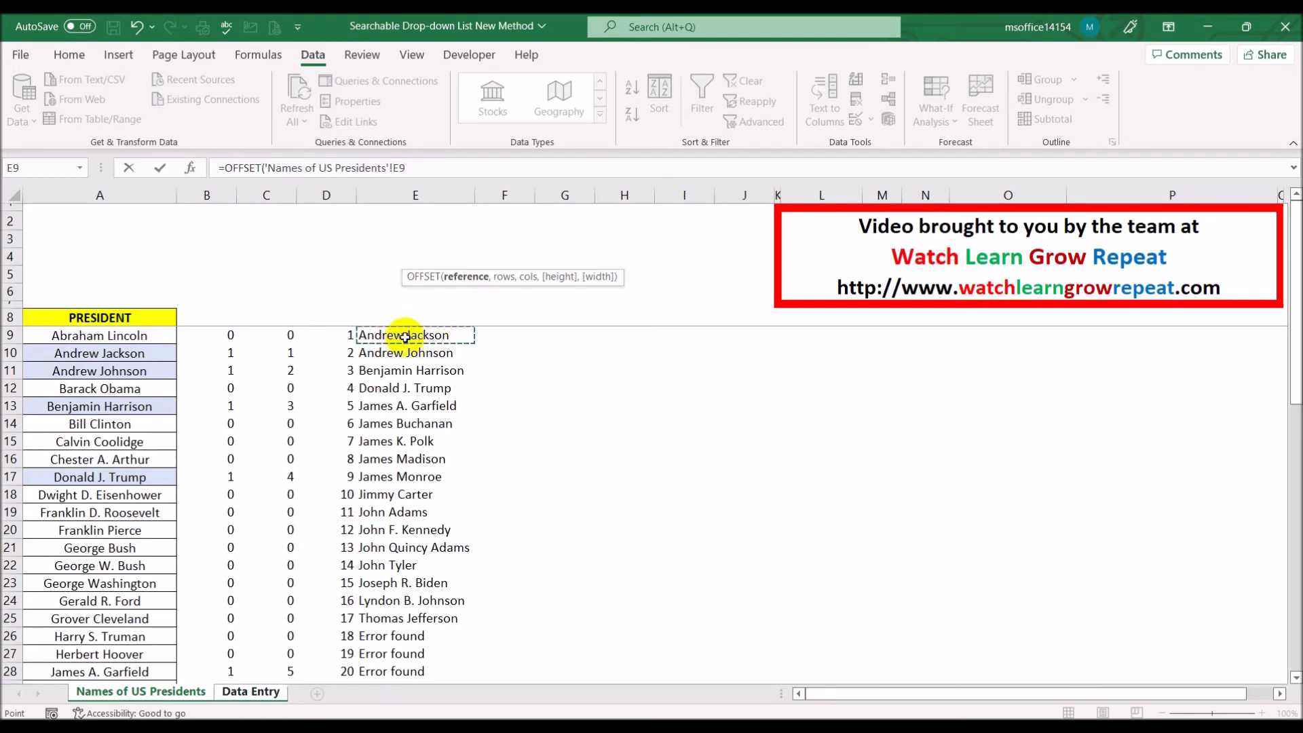
pyautogui.press('F4')
pyautogui.write(',')
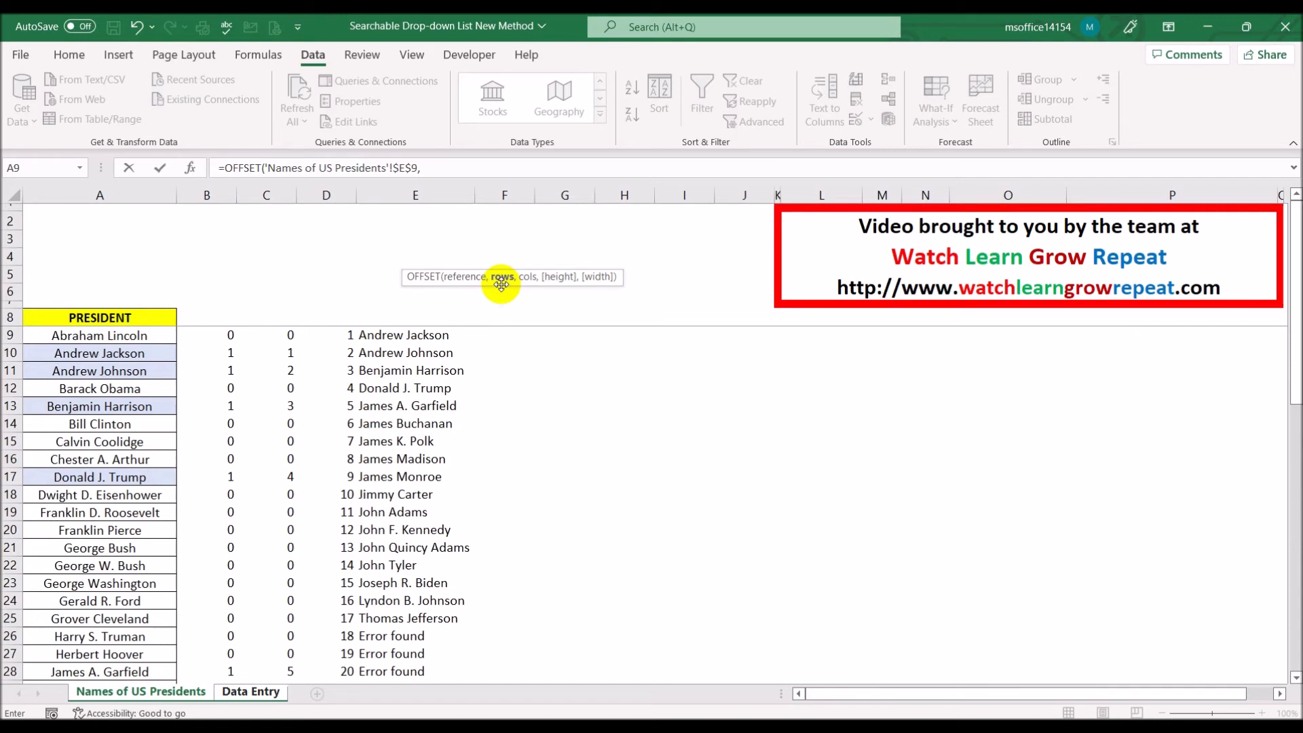
pyautogui.write(',,')
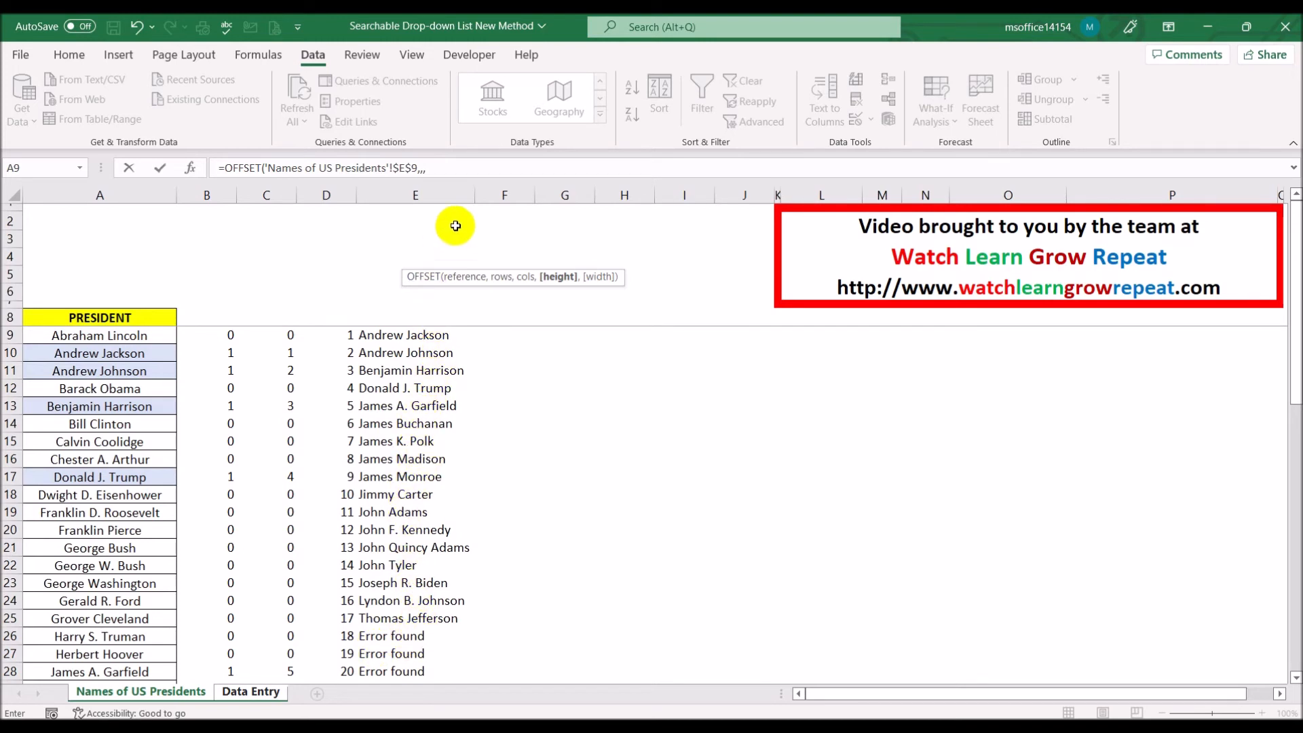
# Step: Complete the OFFSET formula with COUNTIFS('Names of US Presidents'!E9:E53,"<>Error found") as its height and 1 as its width
pyautogui.click(463, 171)
pyautogui.write('c')
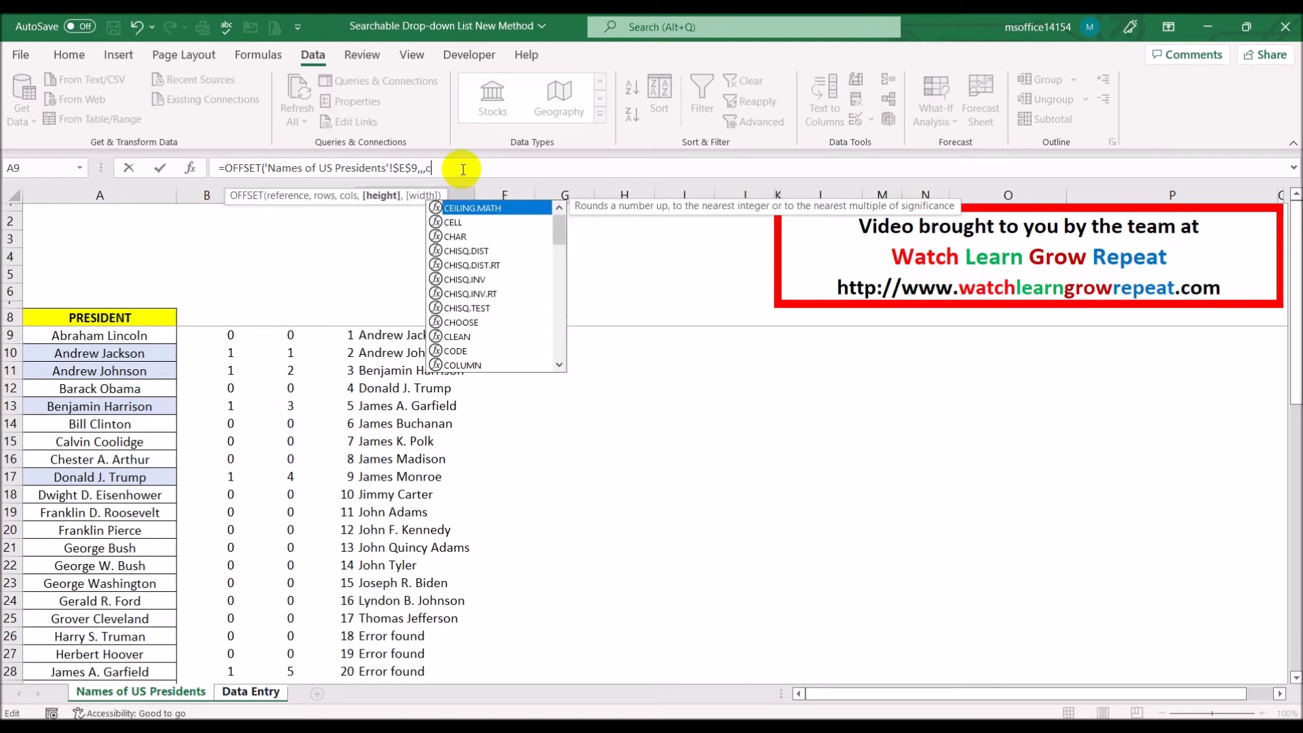
pyautogui.write('oun')
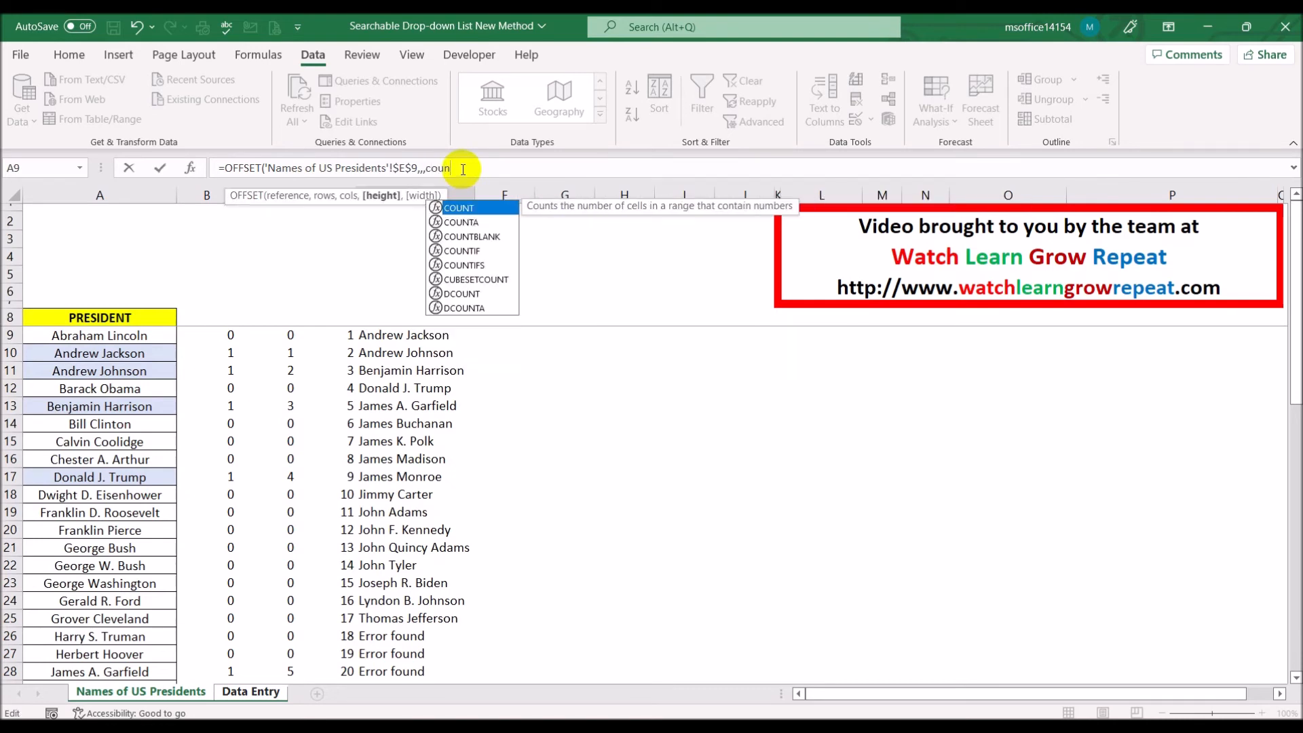
pyautogui.doubleClick(462, 265)
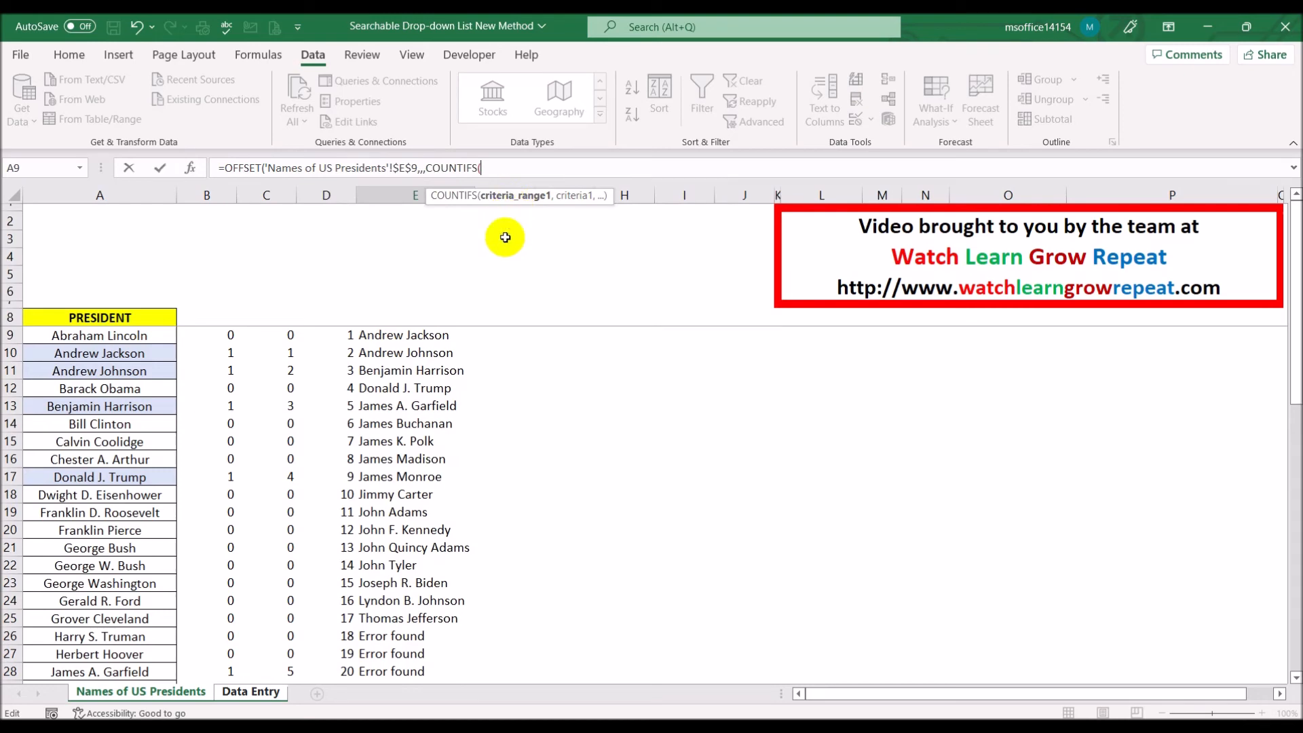
pyautogui.moveTo(410, 336); pyautogui.dragTo(423, 656)
pyautogui.write(',')
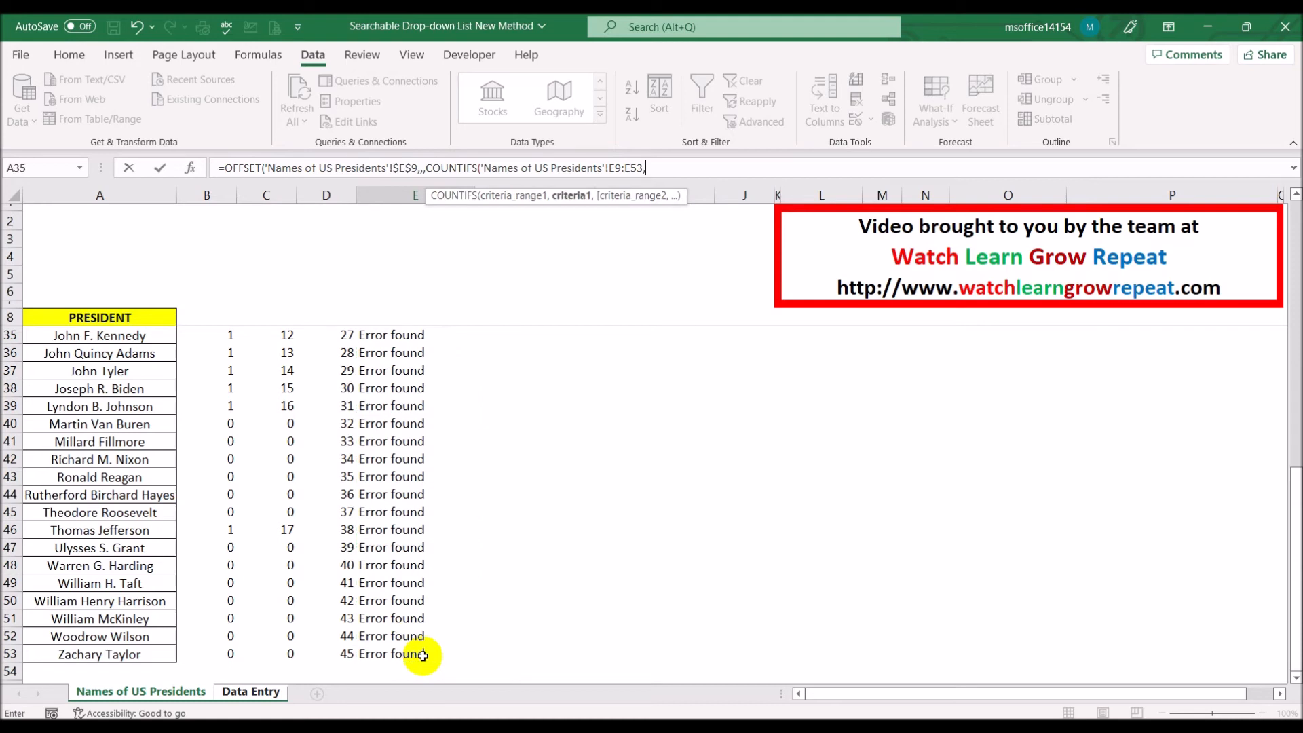
pyautogui.write('"')
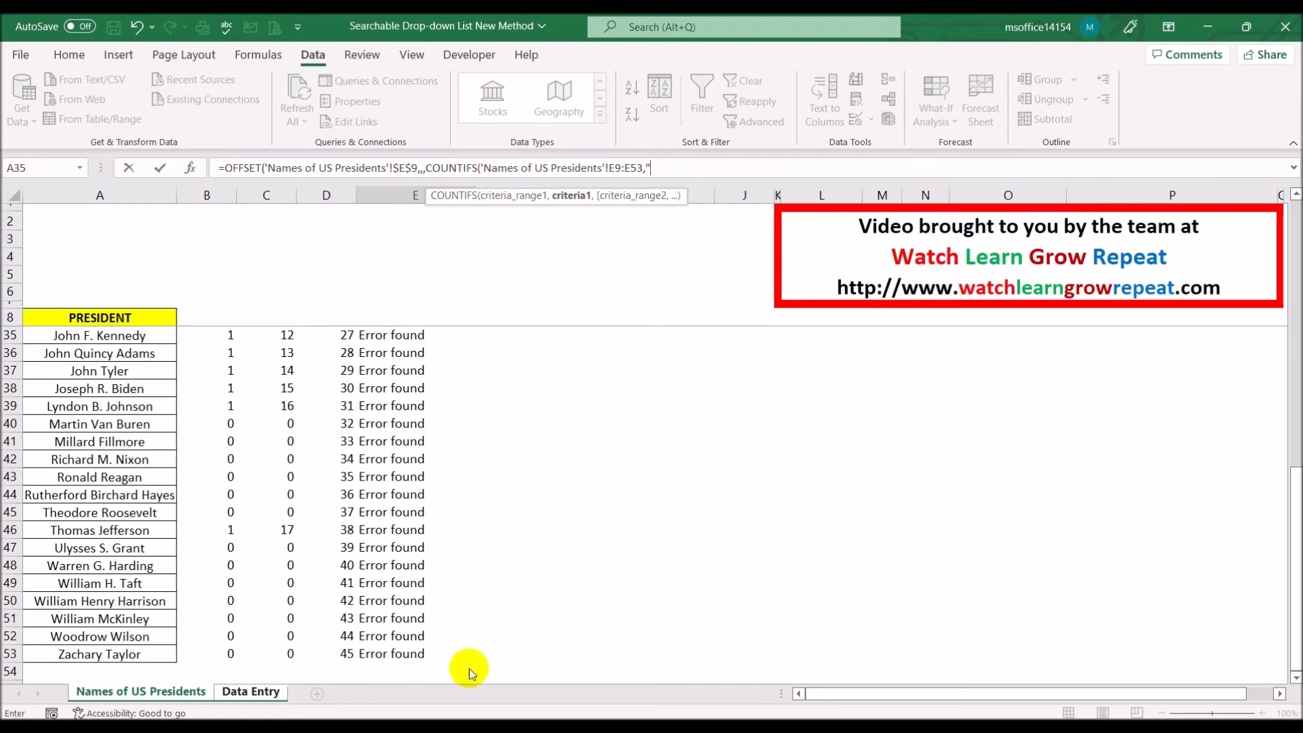
pyautogui.write('<')
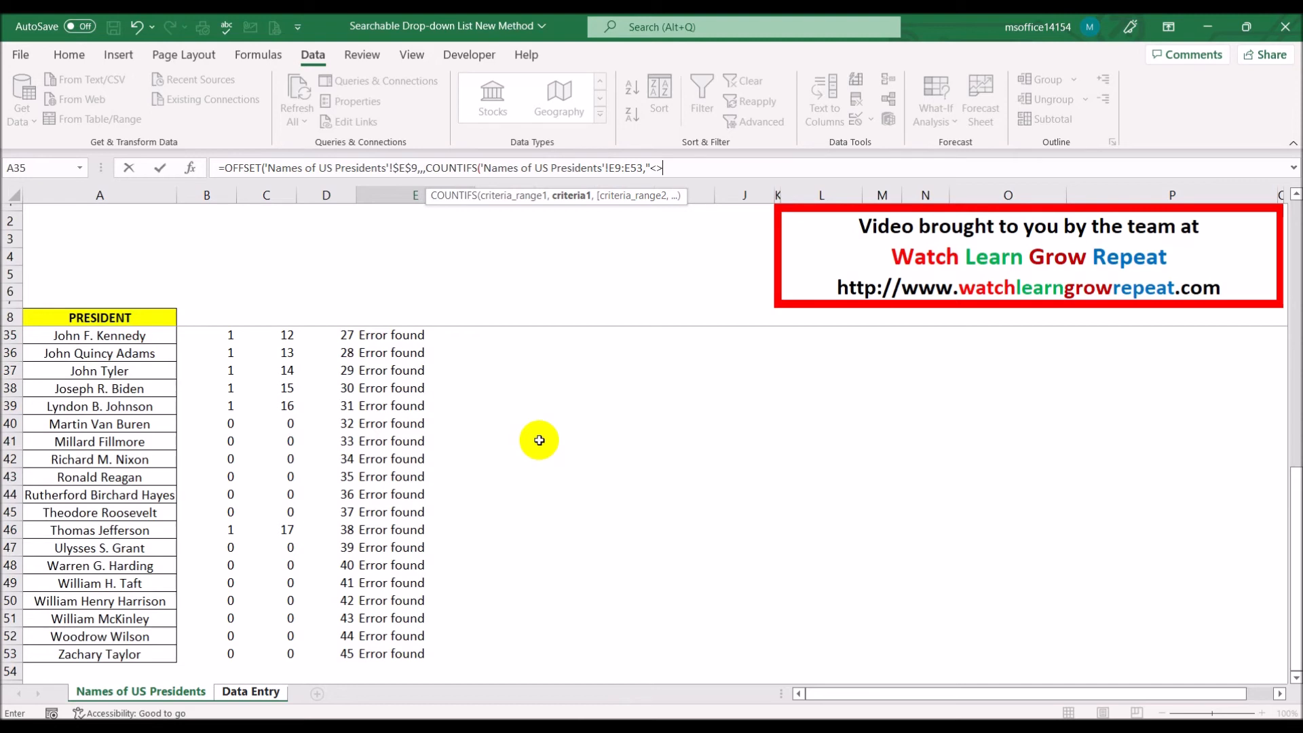
pyautogui.write('>Error found")')
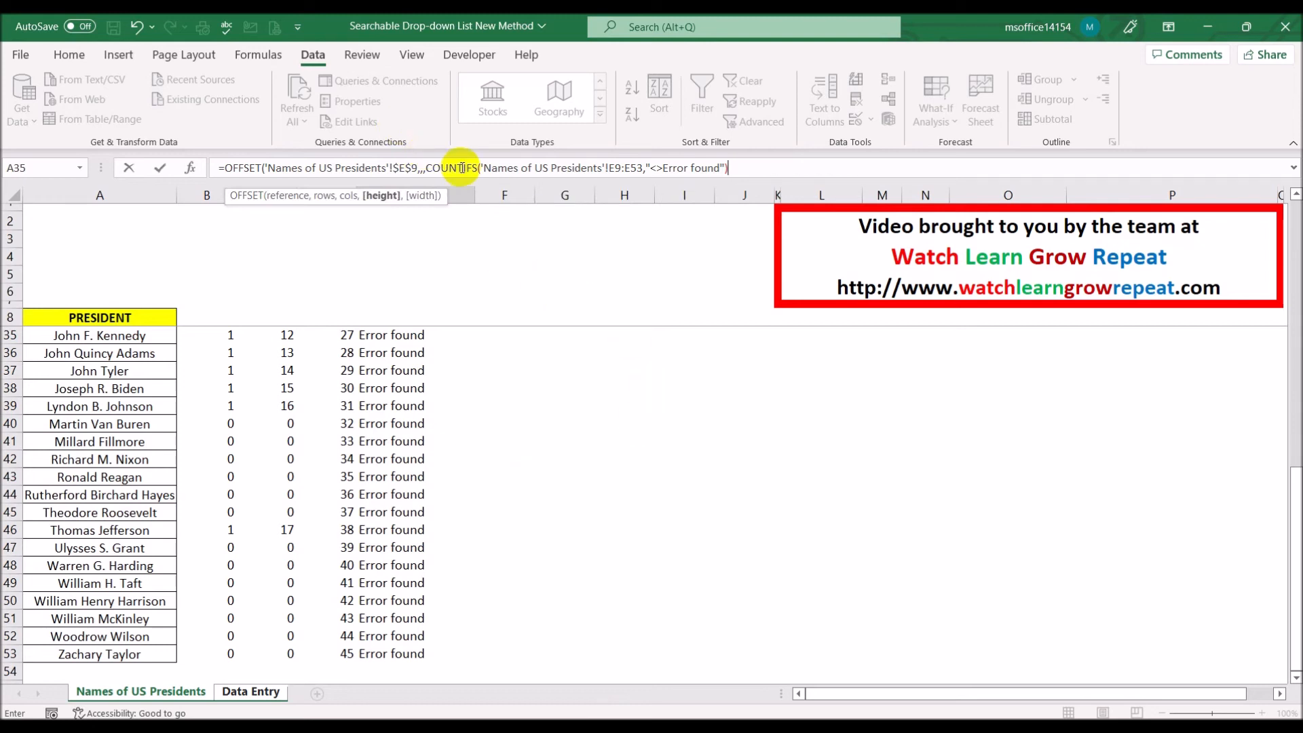
pyautogui.write(',')
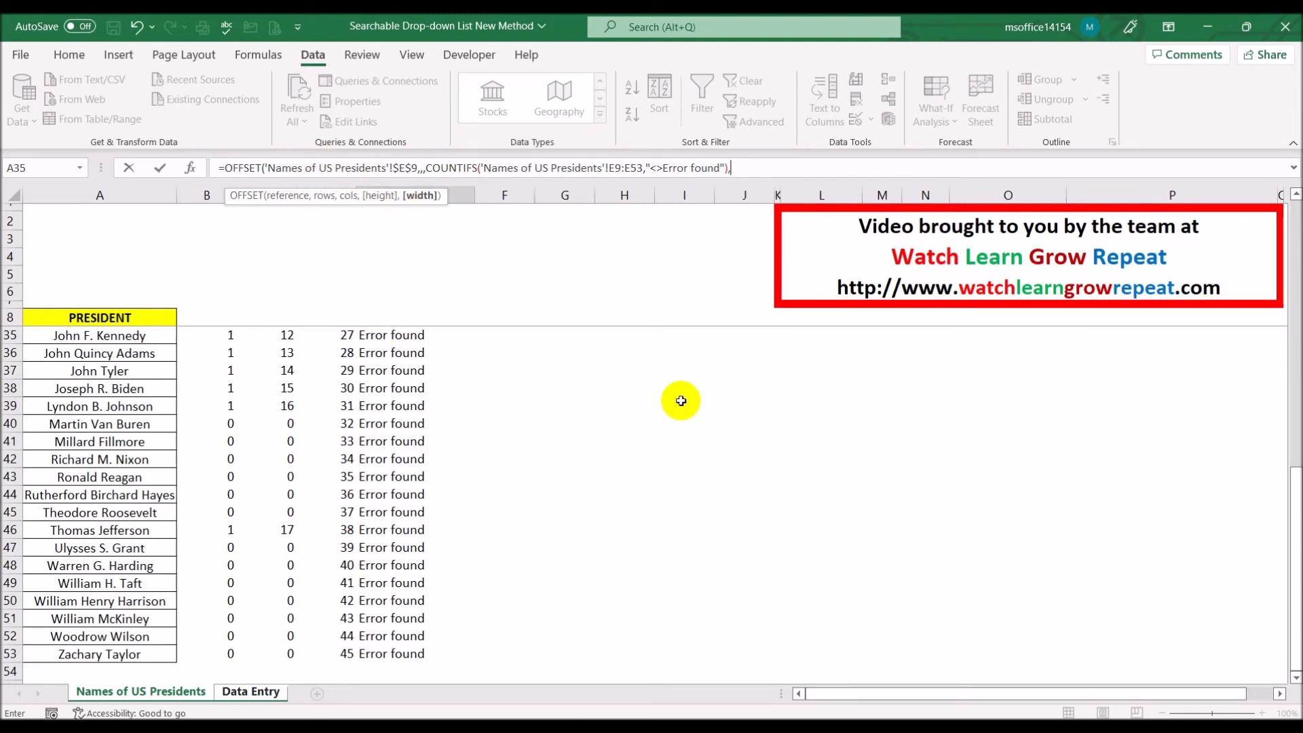
pyautogui.write('1)')
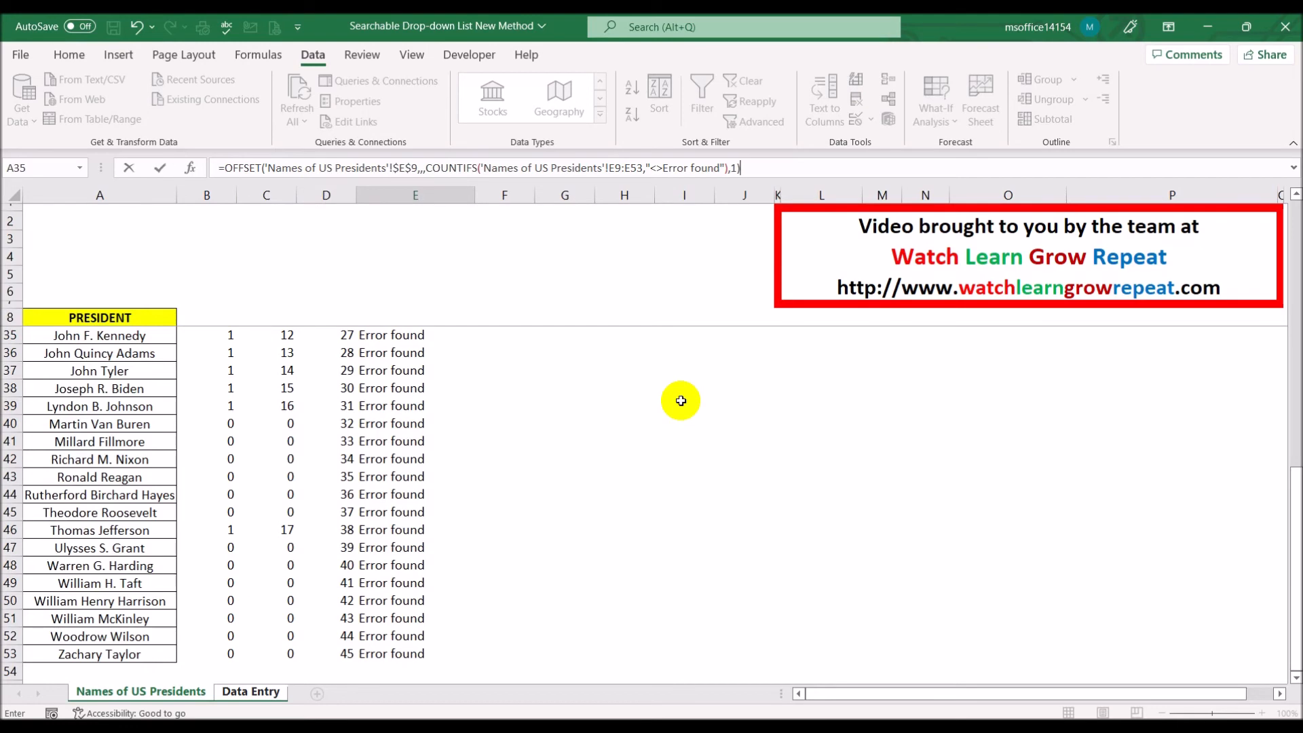
pyautogui.press('Return')
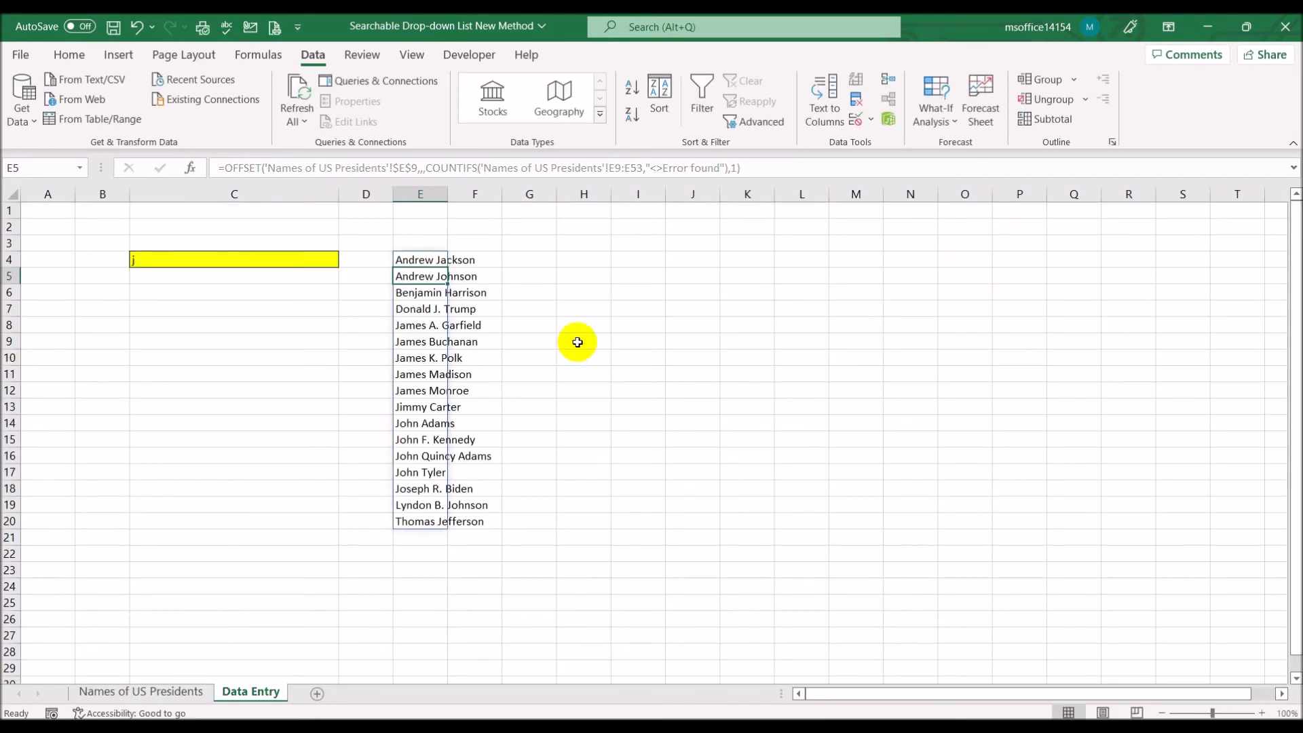
# Step: Copy the full OFFSET formula text from E4 and clear the cell
pyautogui.click(403, 258)
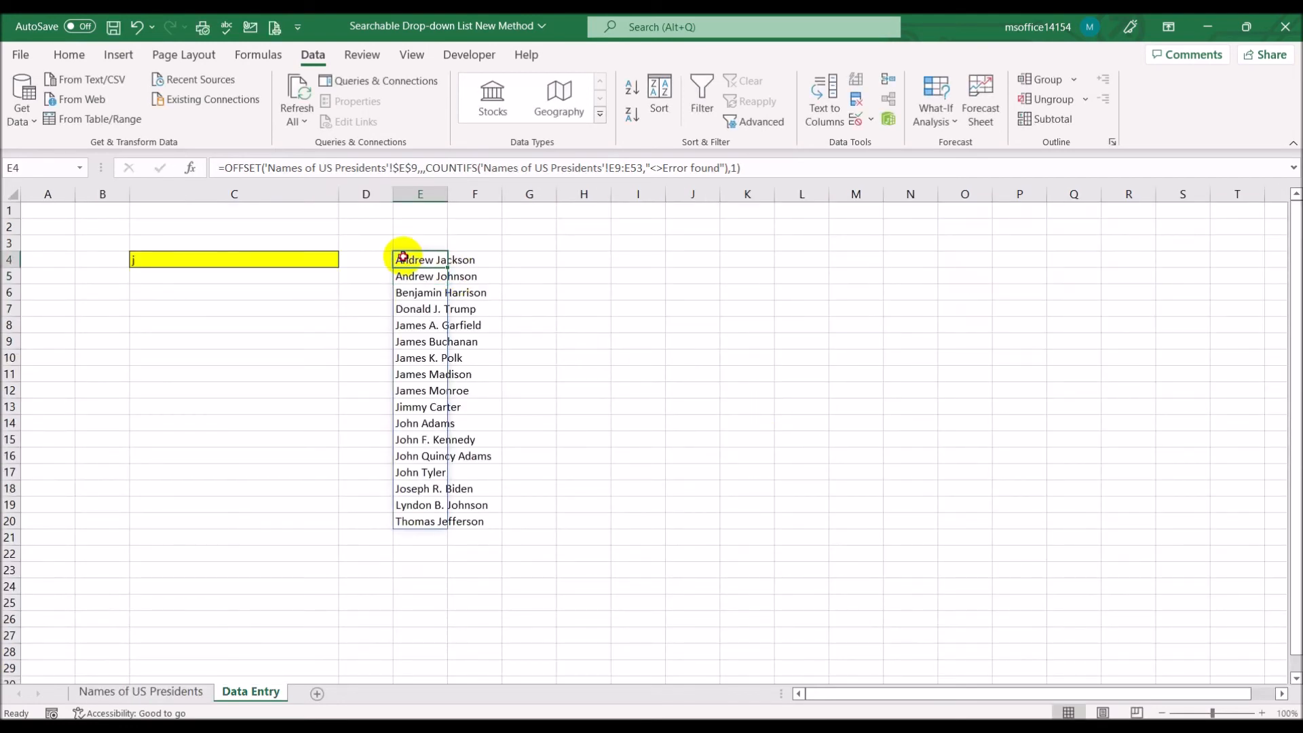
pyautogui.click(575, 173)
pyautogui.moveTo(751, 165); pyautogui.dragTo(171, 152)
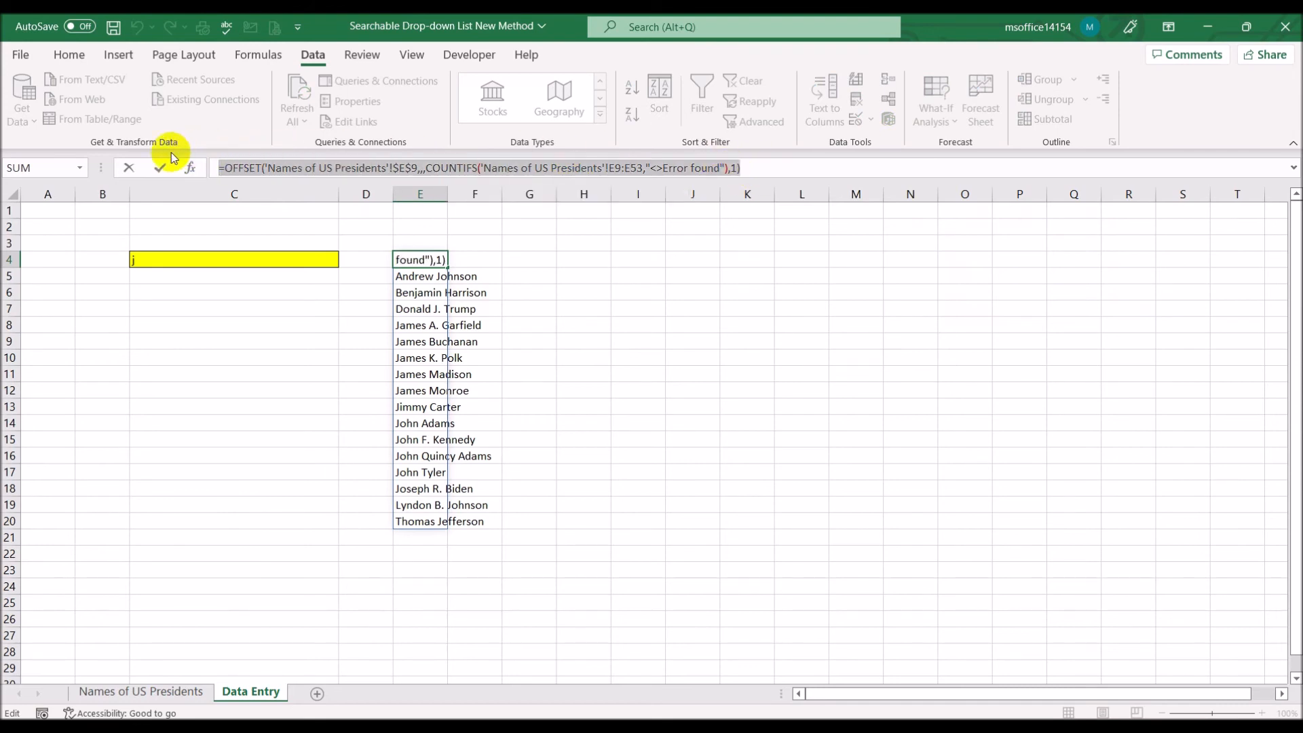
pyautogui.press('Escape')
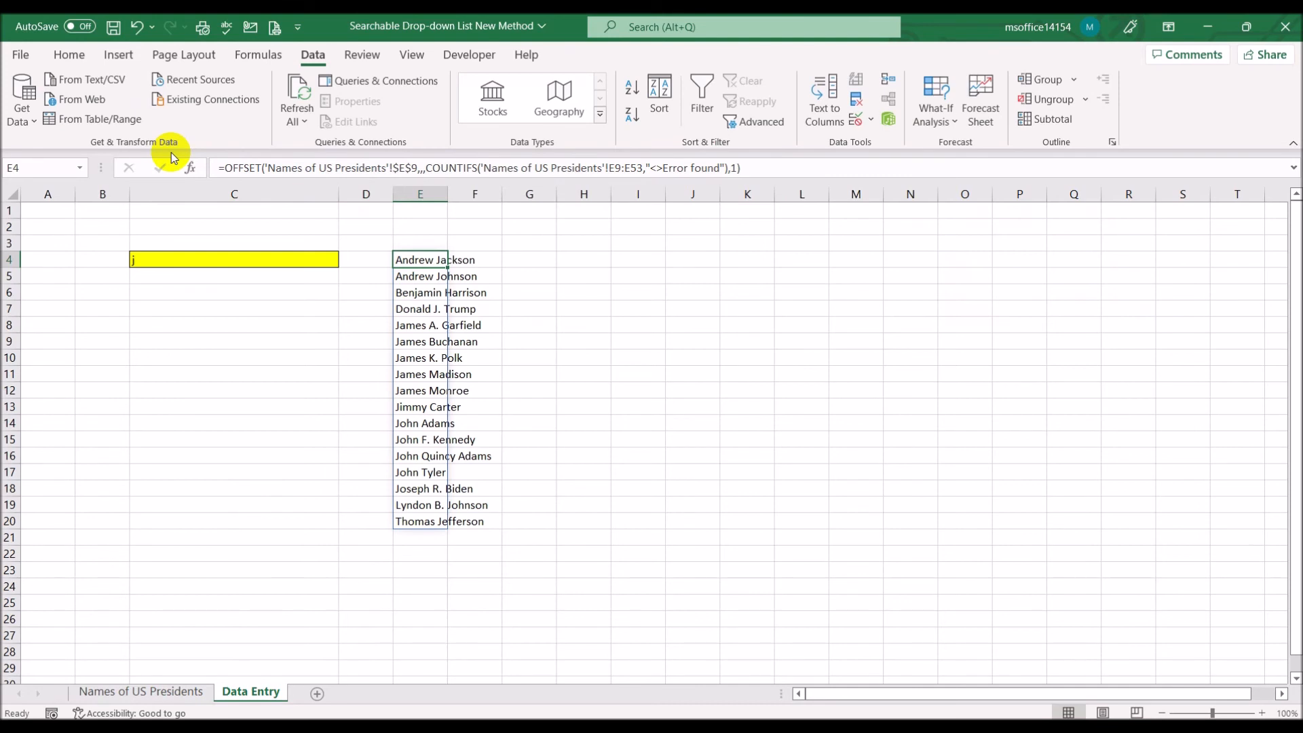
pyautogui.press('Delete')
# Step: Set the data validation of C4 to allow a List, with the copied OFFSET formula as its source
pyautogui.click(194, 262)
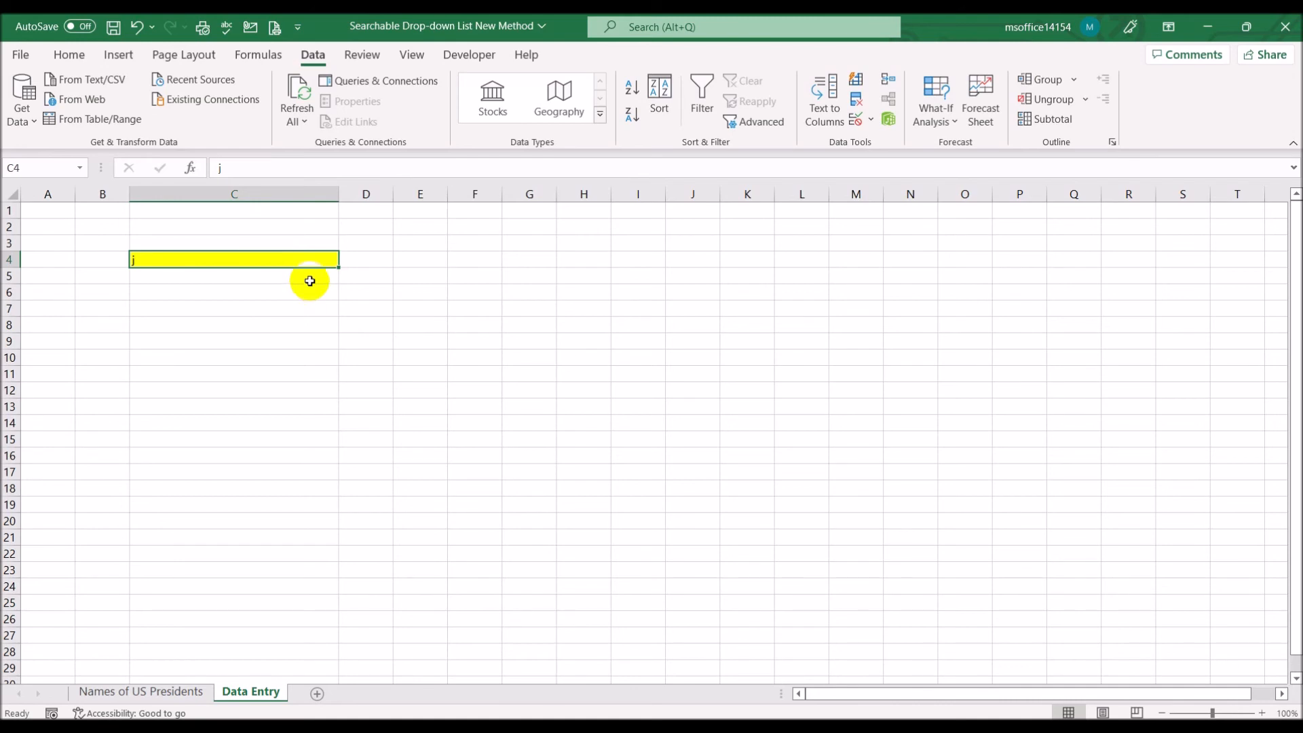
pyautogui.click(856, 122)
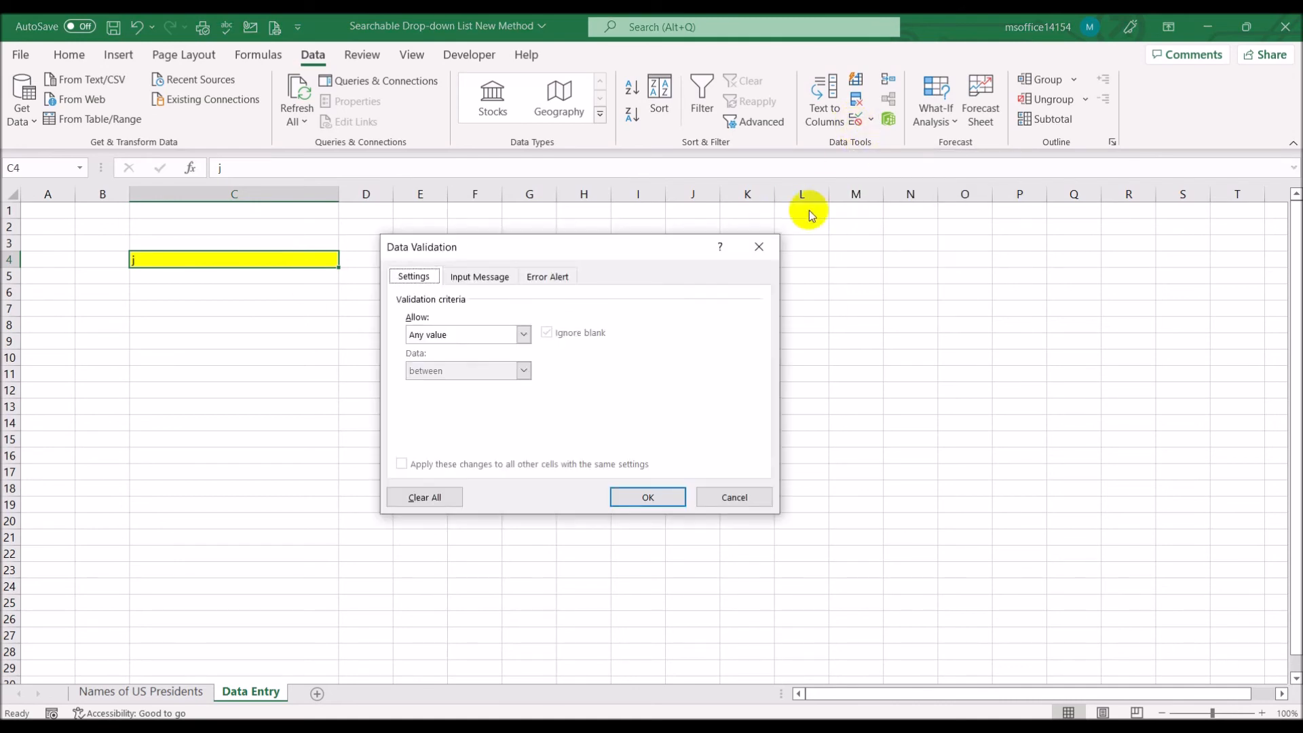
pyautogui.click(470, 335)
pyautogui.click(456, 384)
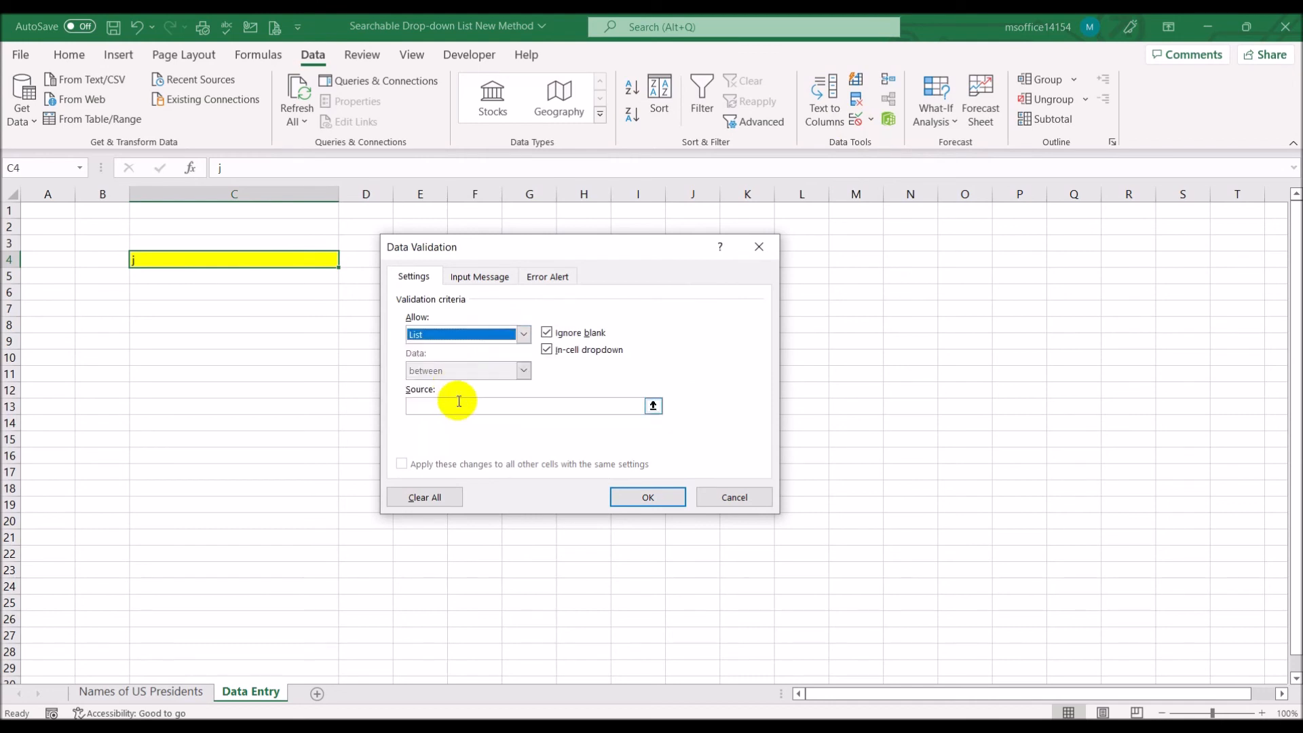
pyautogui.click(459, 406)
pyautogui.hotkey('ctrl', 'v')
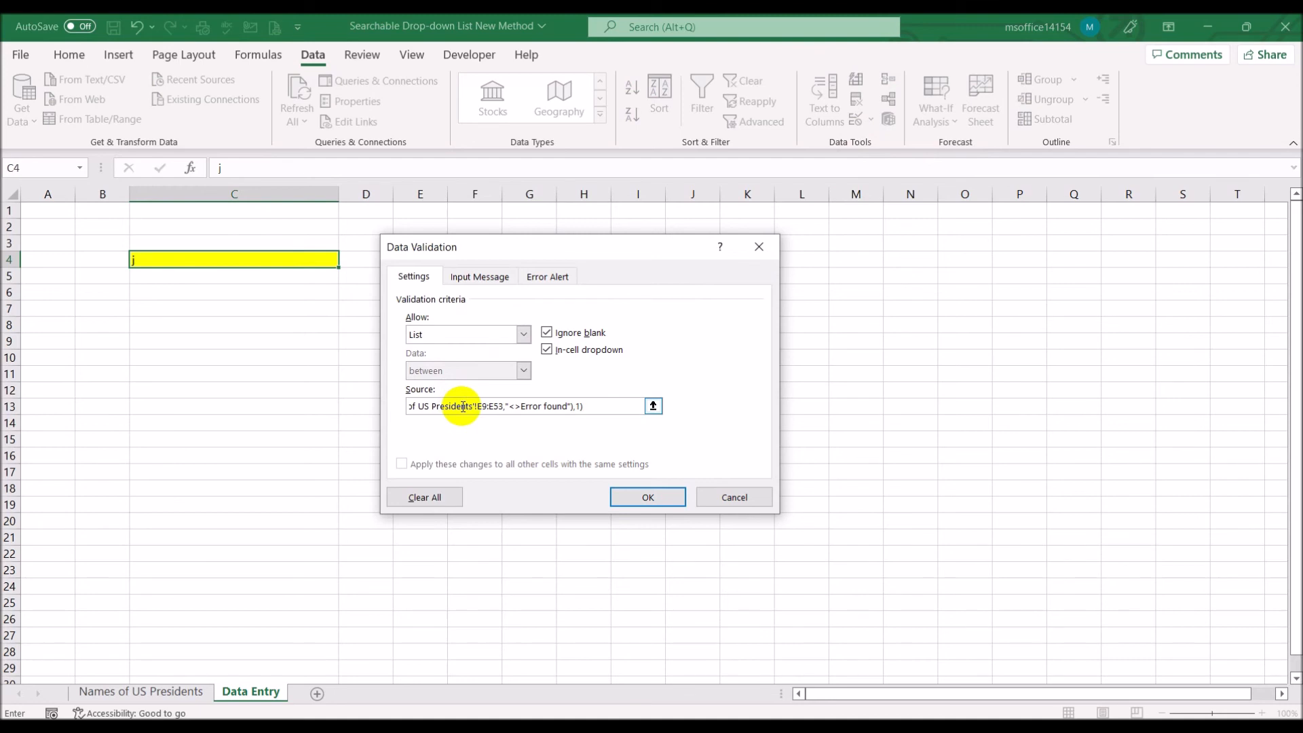
# Step: Turn off the error alert for invalid data and apply the validation to C4
pyautogui.click(550, 278)
pyautogui.click(402, 300)
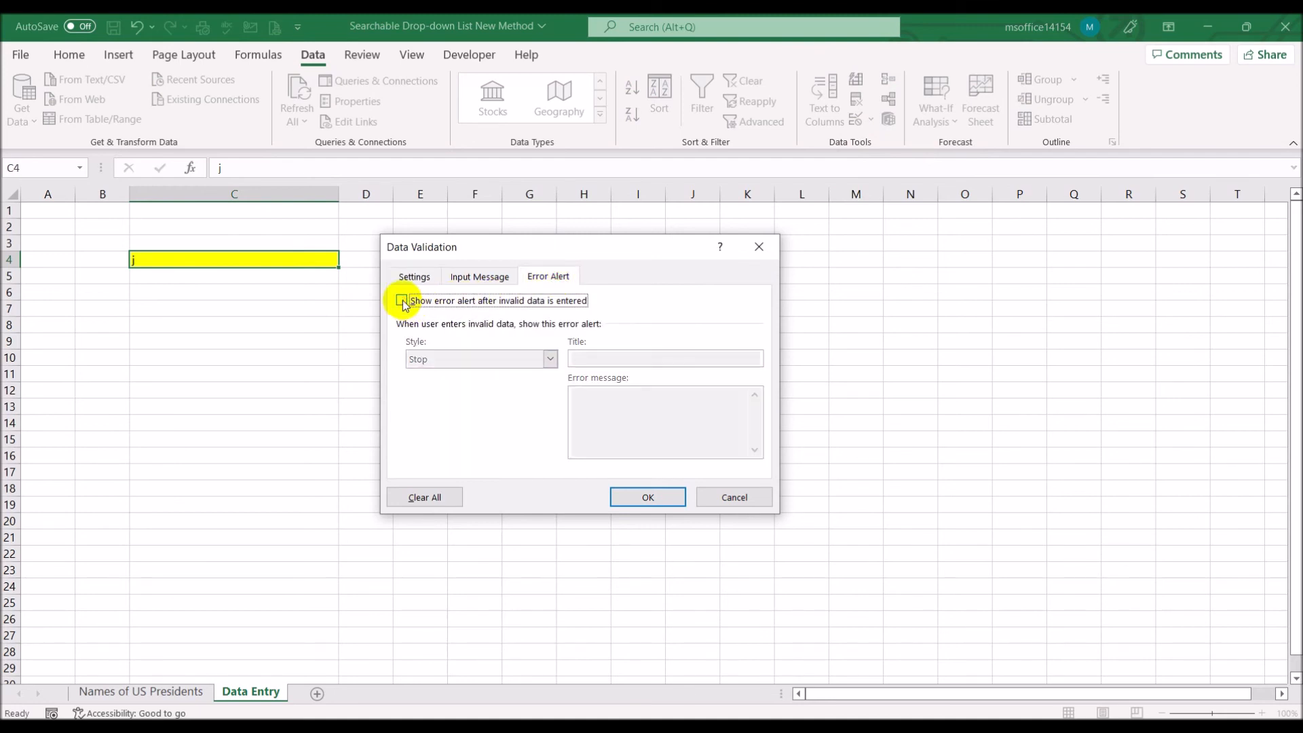
pyautogui.click(646, 496)
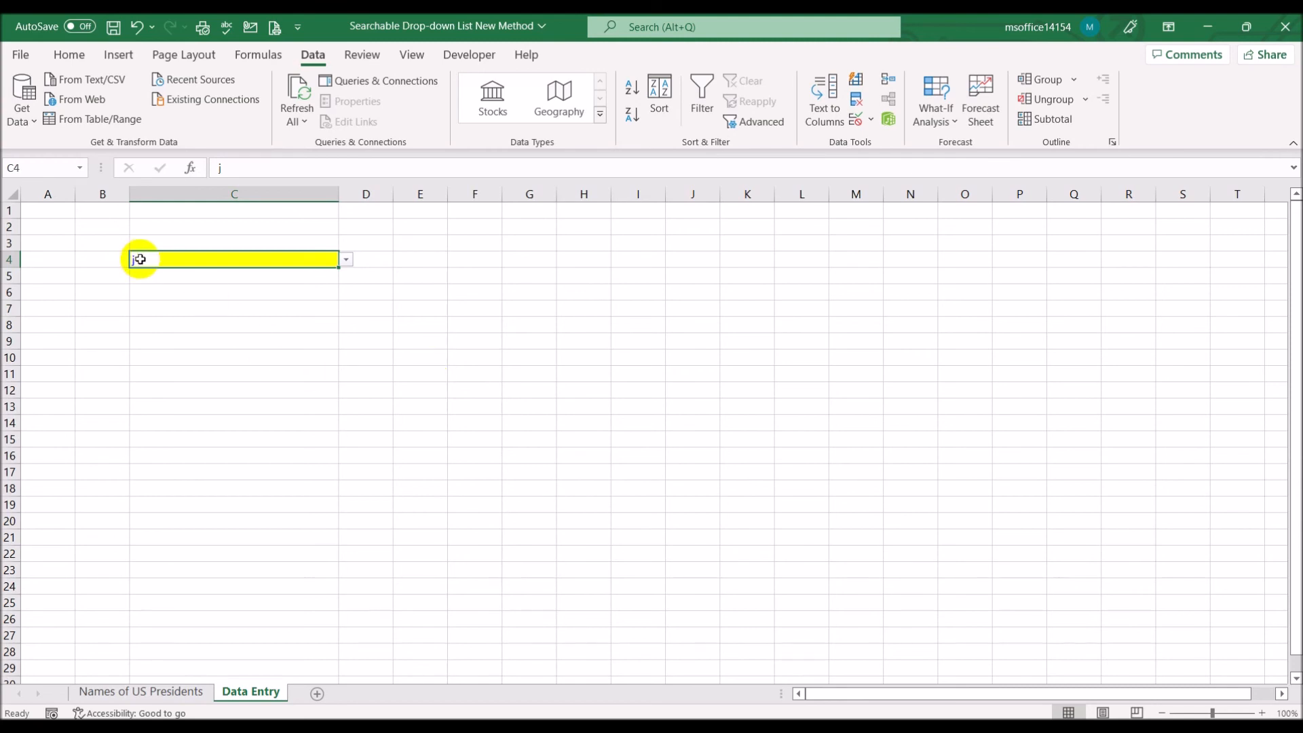
# Step: Compare the names extracted for "j" in column E of Names of US Presidents with the drop-down list of C4 on Data Entry
pyautogui.click(162, 692)
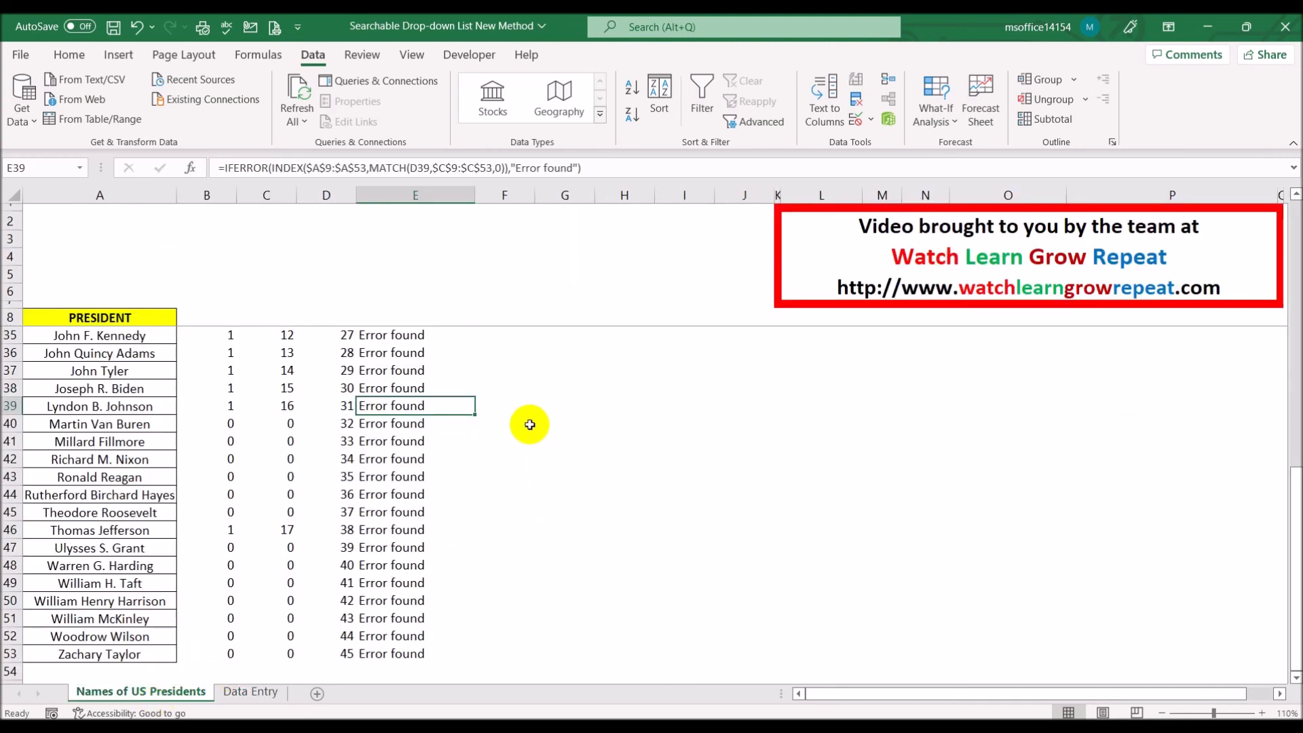
pyautogui.scroll(2, 525, 408)
pyautogui.moveTo(428, 336); pyautogui.dragTo(412, 619)
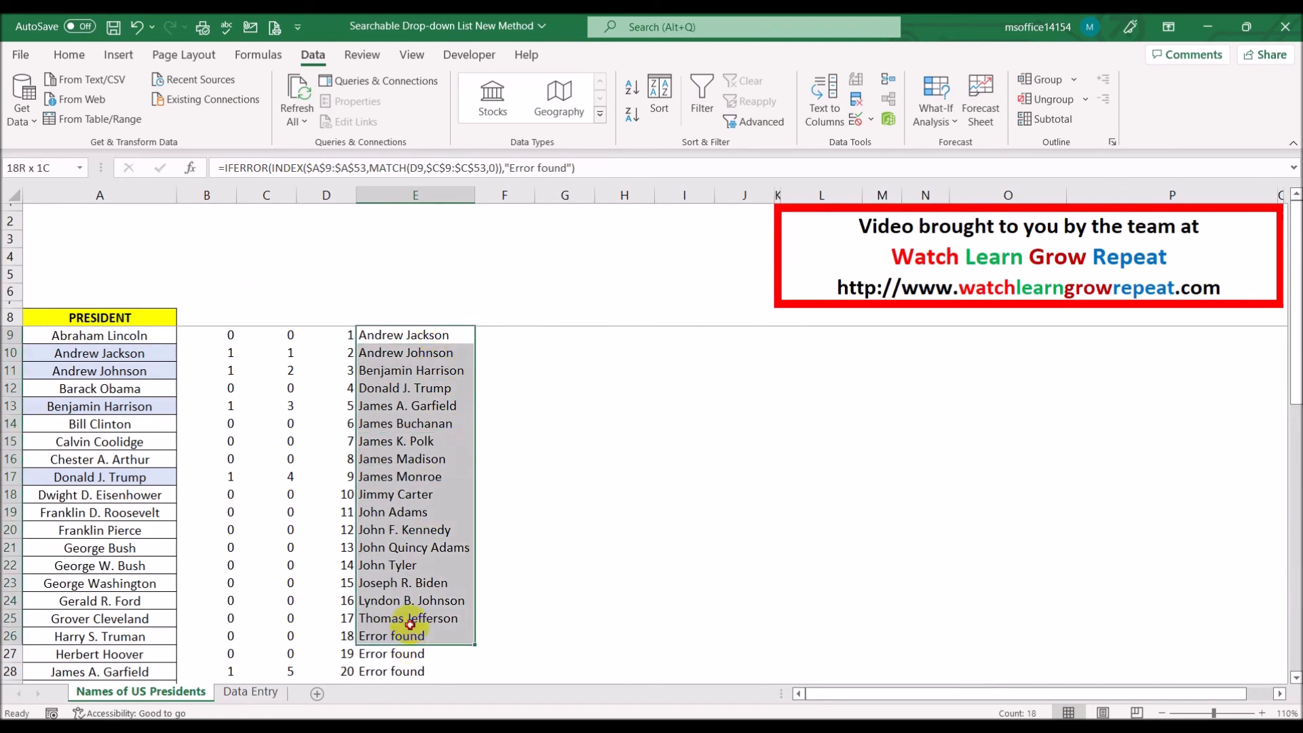
pyautogui.click(250, 692)
pyautogui.click(347, 261)
pyautogui.moveTo(345, 280)
pyautogui.mouseDown()
pyautogui.moveTo(353, 327)
pyautogui.moveTo(346, 269)
pyautogui.moveTo(347, 336)
pyautogui.moveTo(344, 268)
pyautogui.mouseUp()
# Step: Test the drop-down list in C4 with the search text "re", and again with "rea"
pyautogui.click(302, 256)
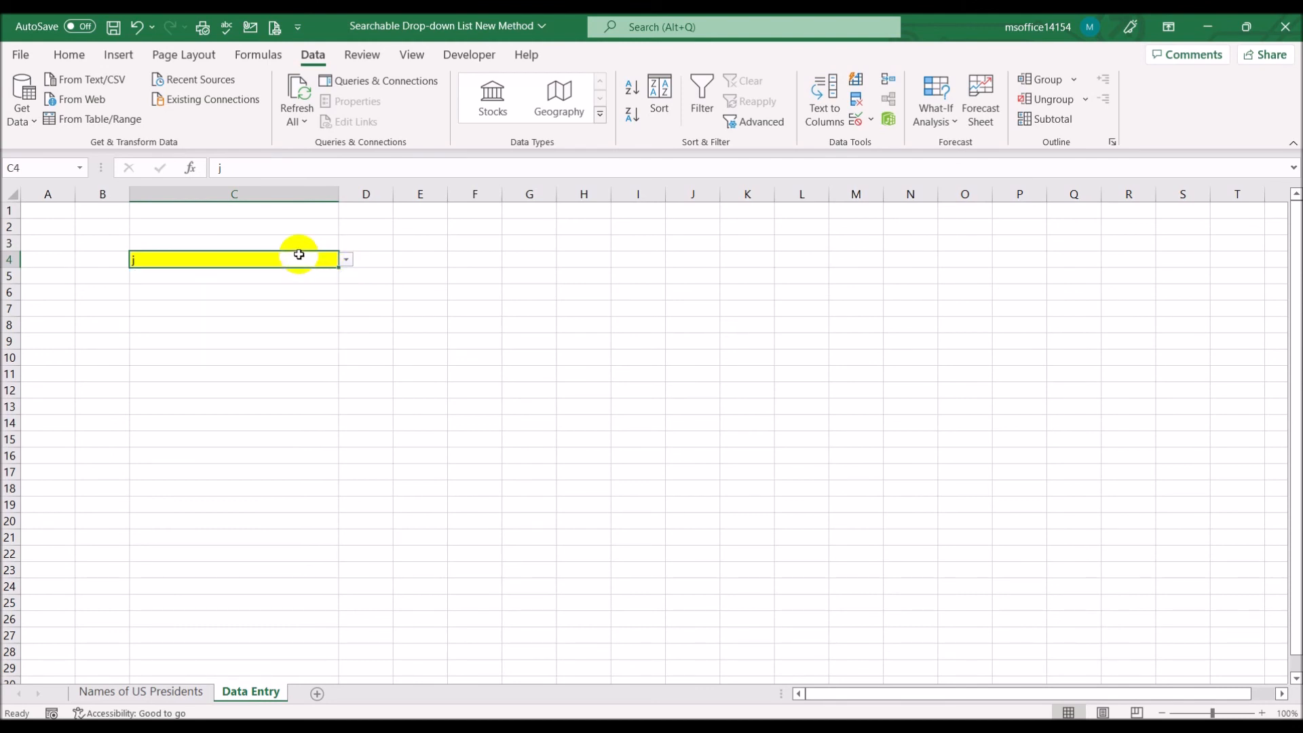
pyautogui.write('re')
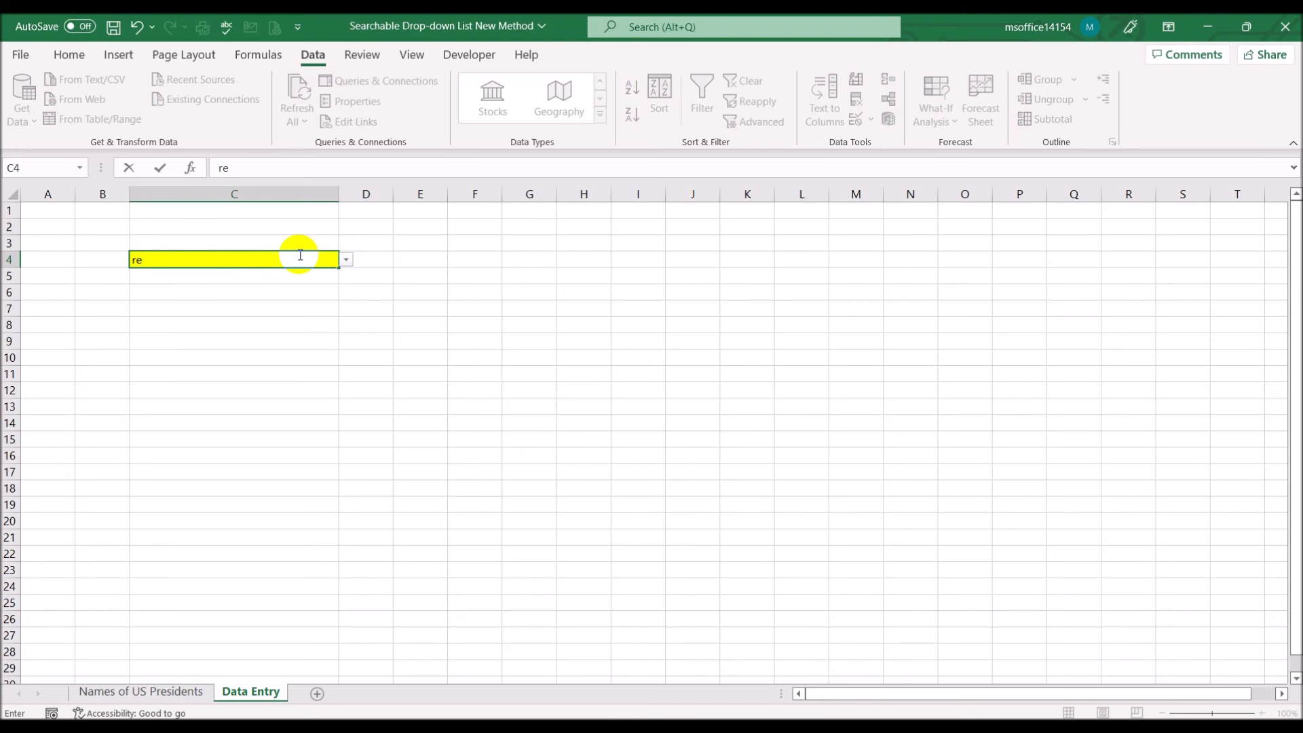
pyautogui.click(347, 259)
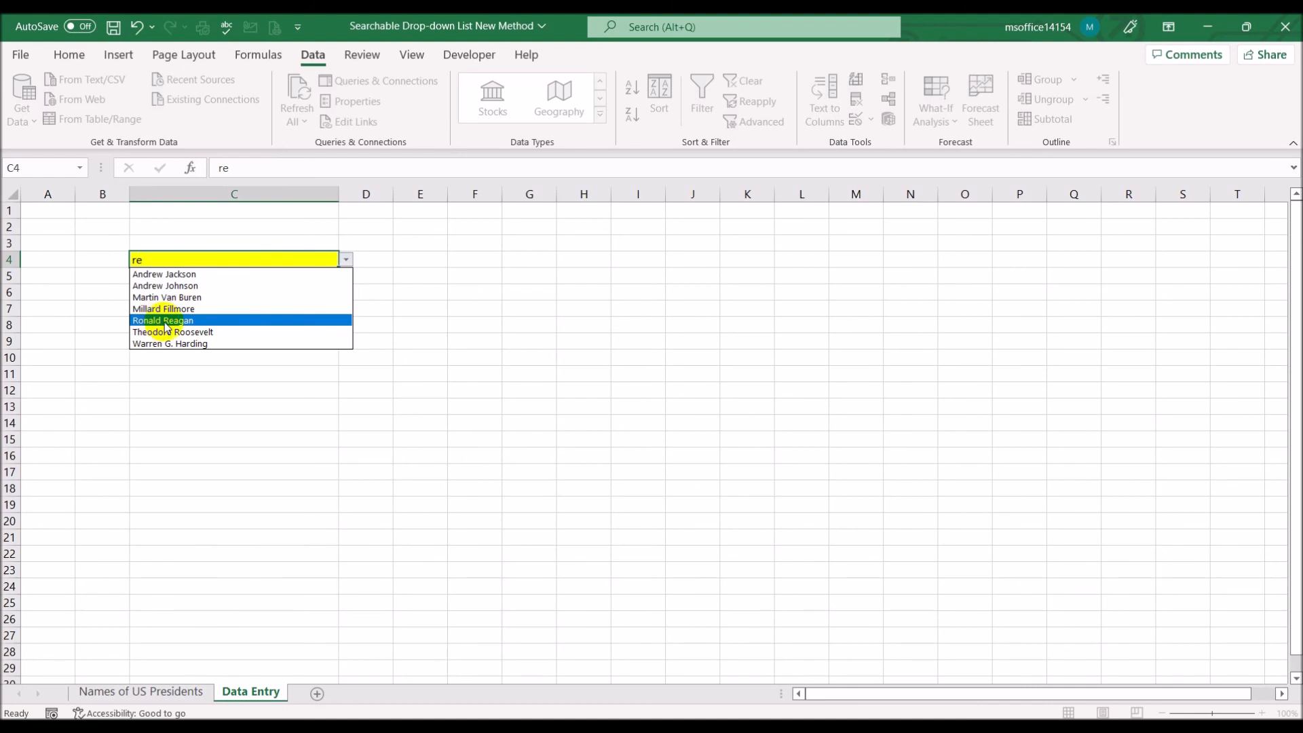
pyautogui.click(184, 258)
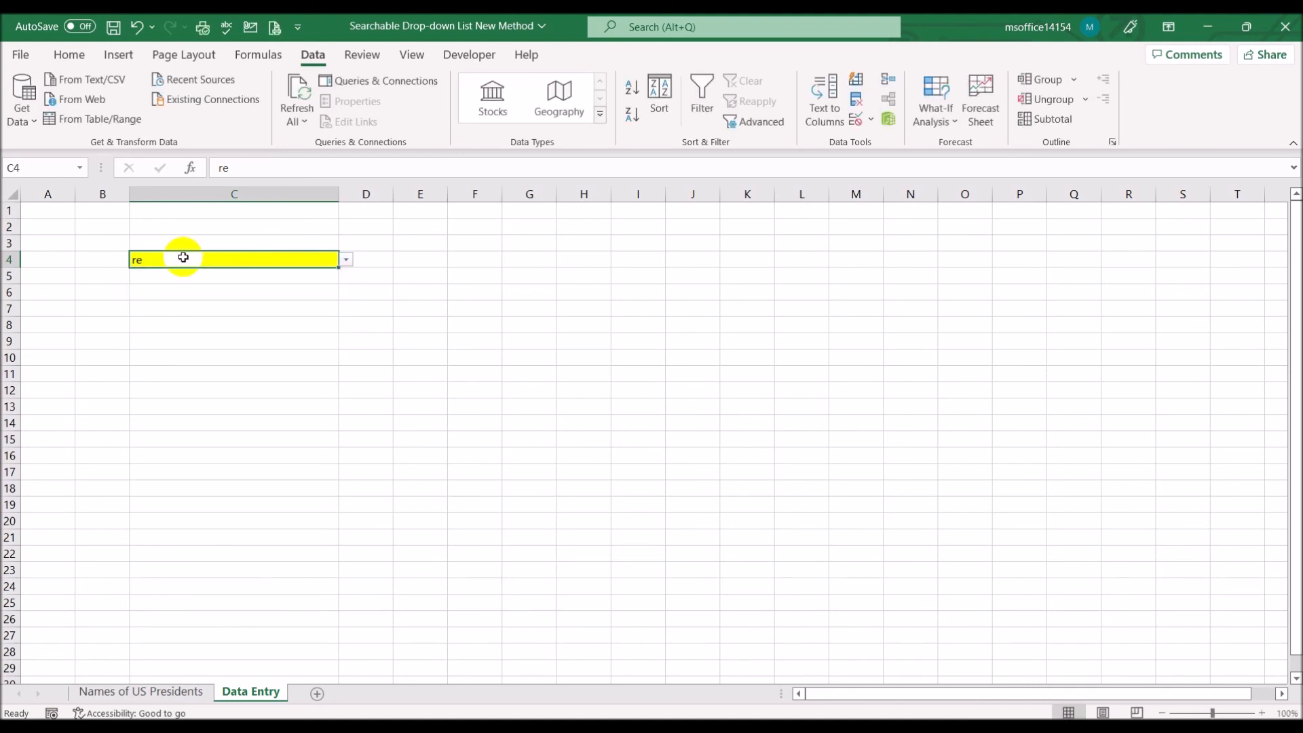
pyautogui.write('rea')
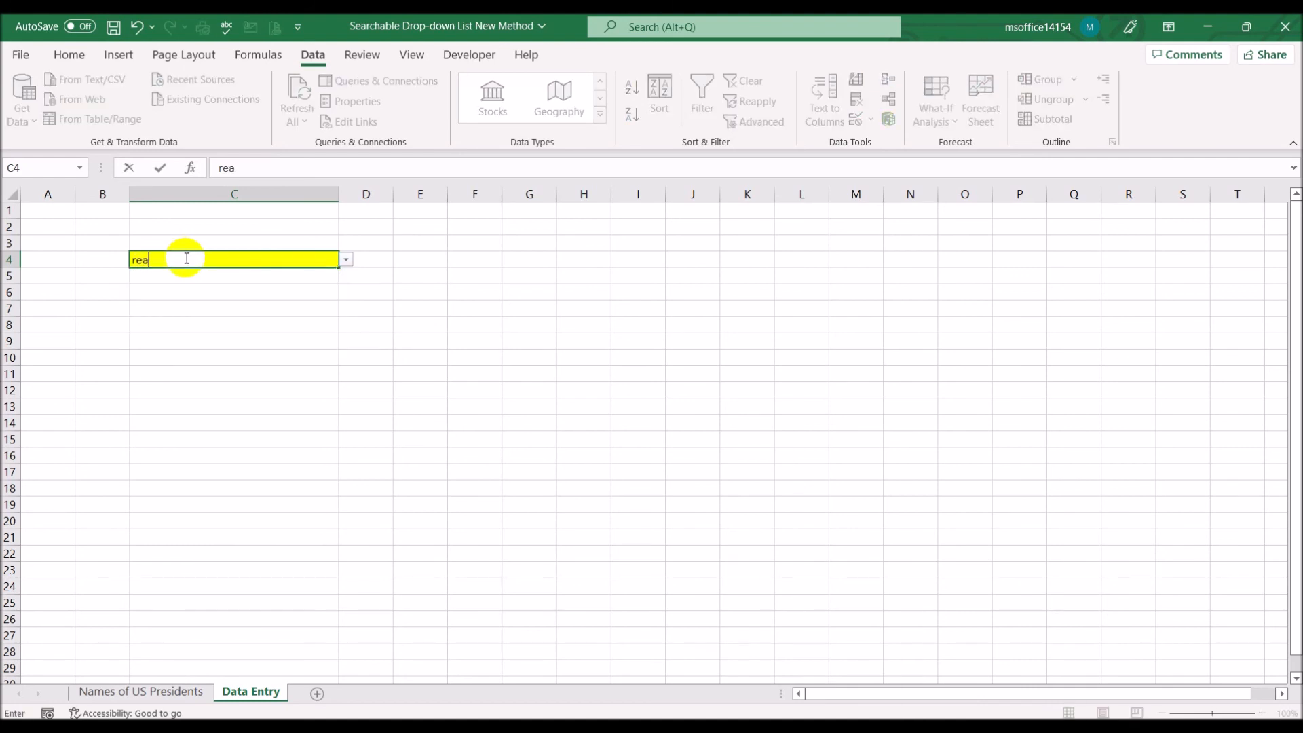
pyautogui.click(348, 262)
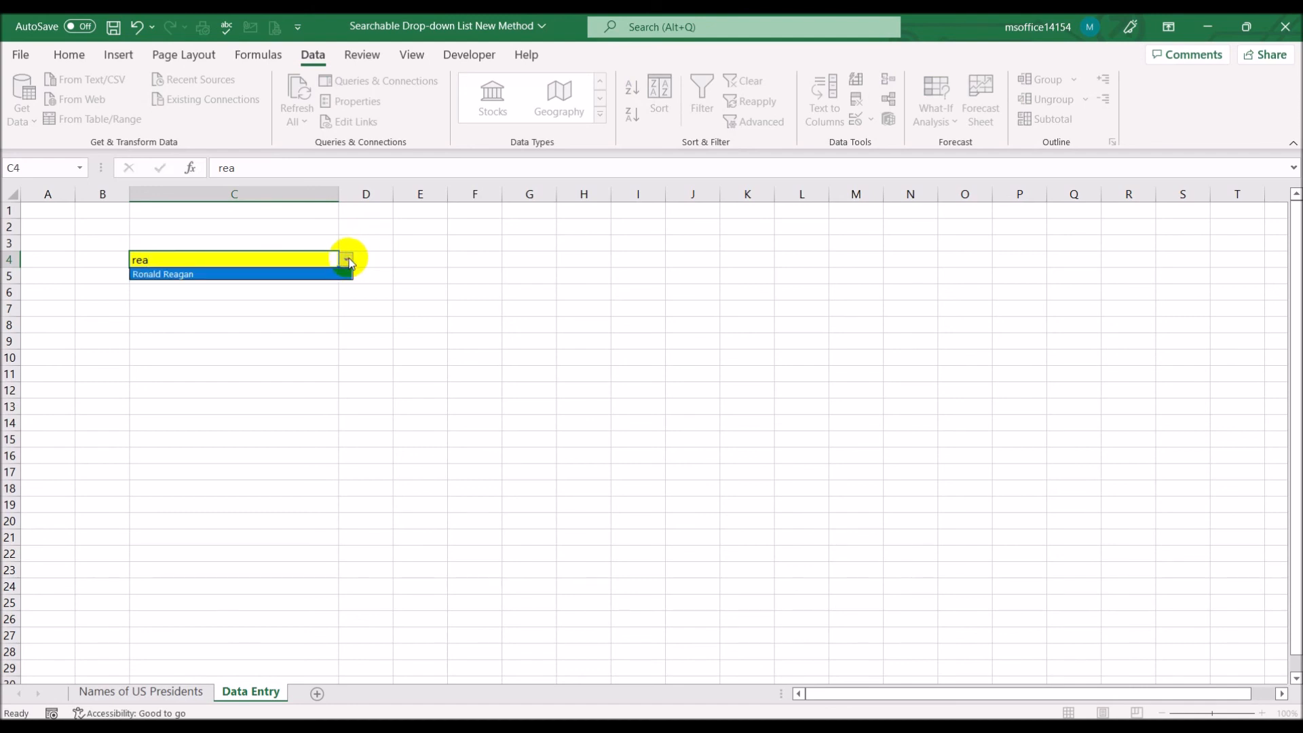
pyautogui.click(347, 262)
# Step: Clear the search text from C4 and review the helper columns and extracted names on the Names of US Presidents sheet
pyautogui.press('Delete')
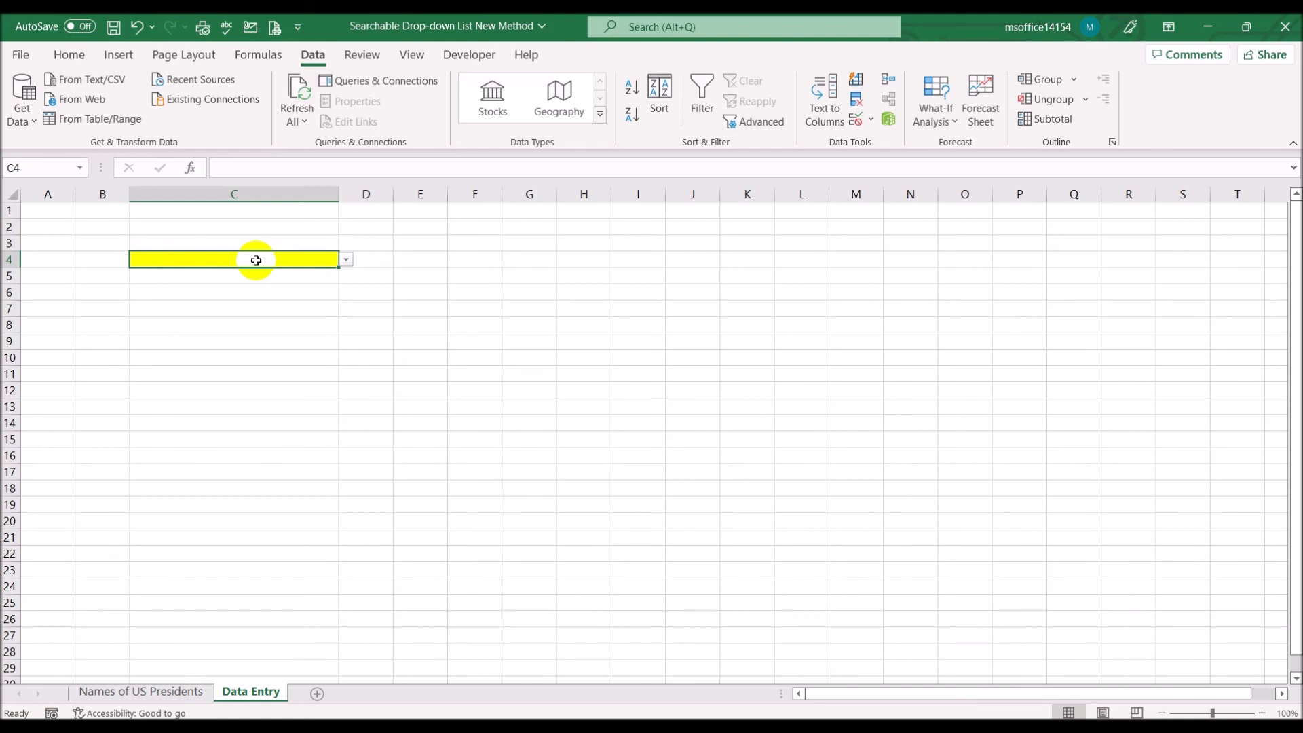
pyautogui.click(164, 703)
pyautogui.click(849, 430)
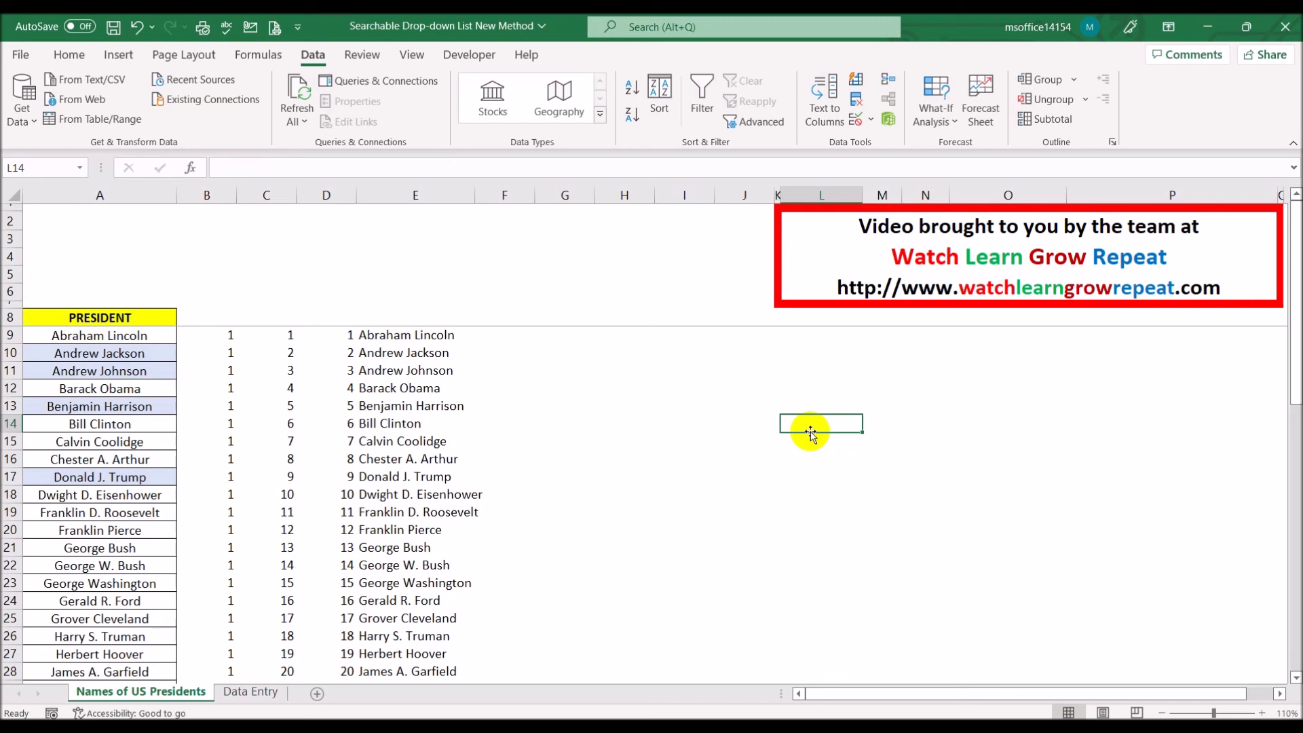
pyautogui.click(250, 691)
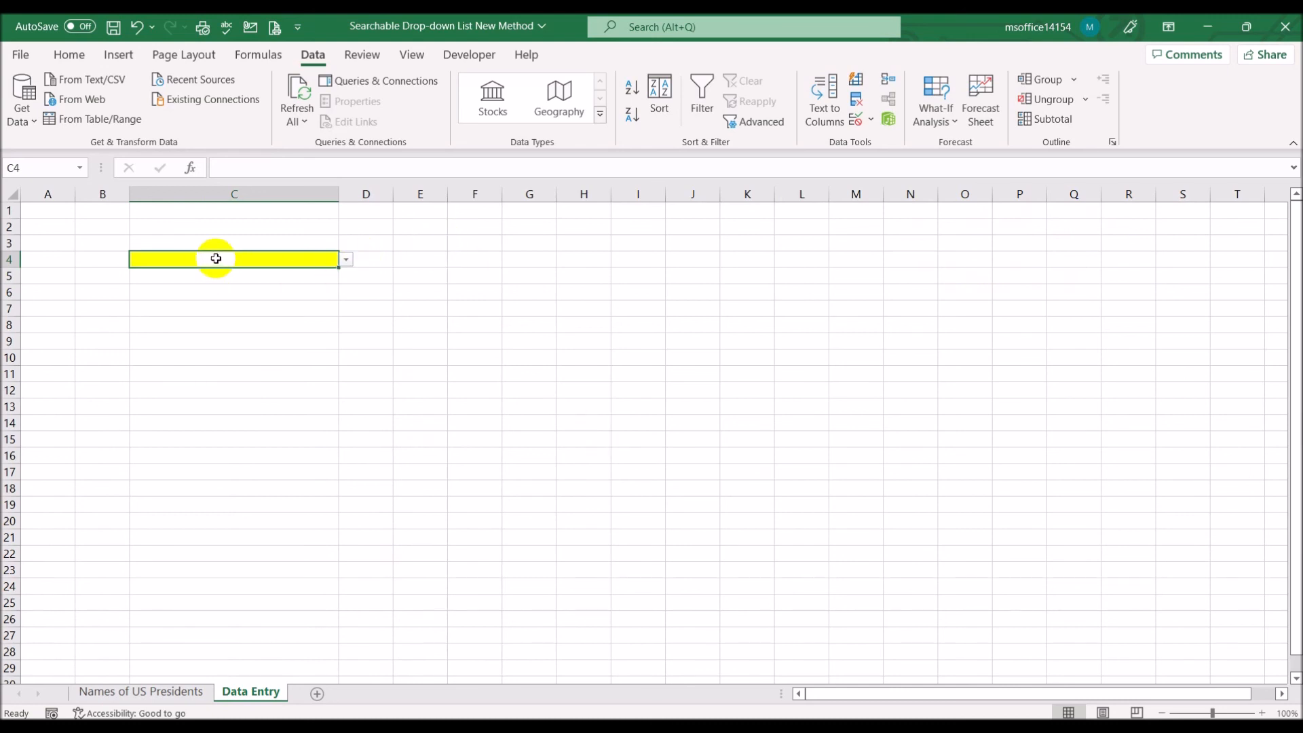
pyautogui.click(146, 691)
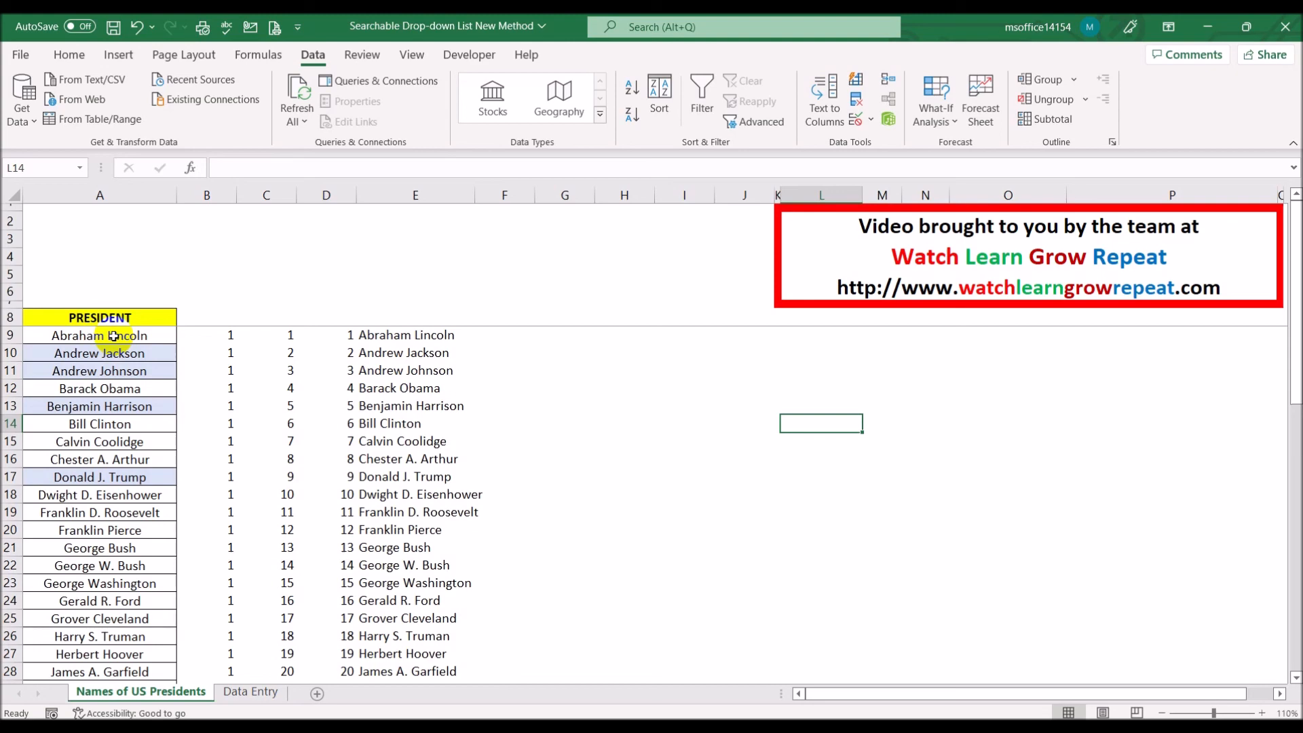
pyautogui.scroll(-7, 113, 335)
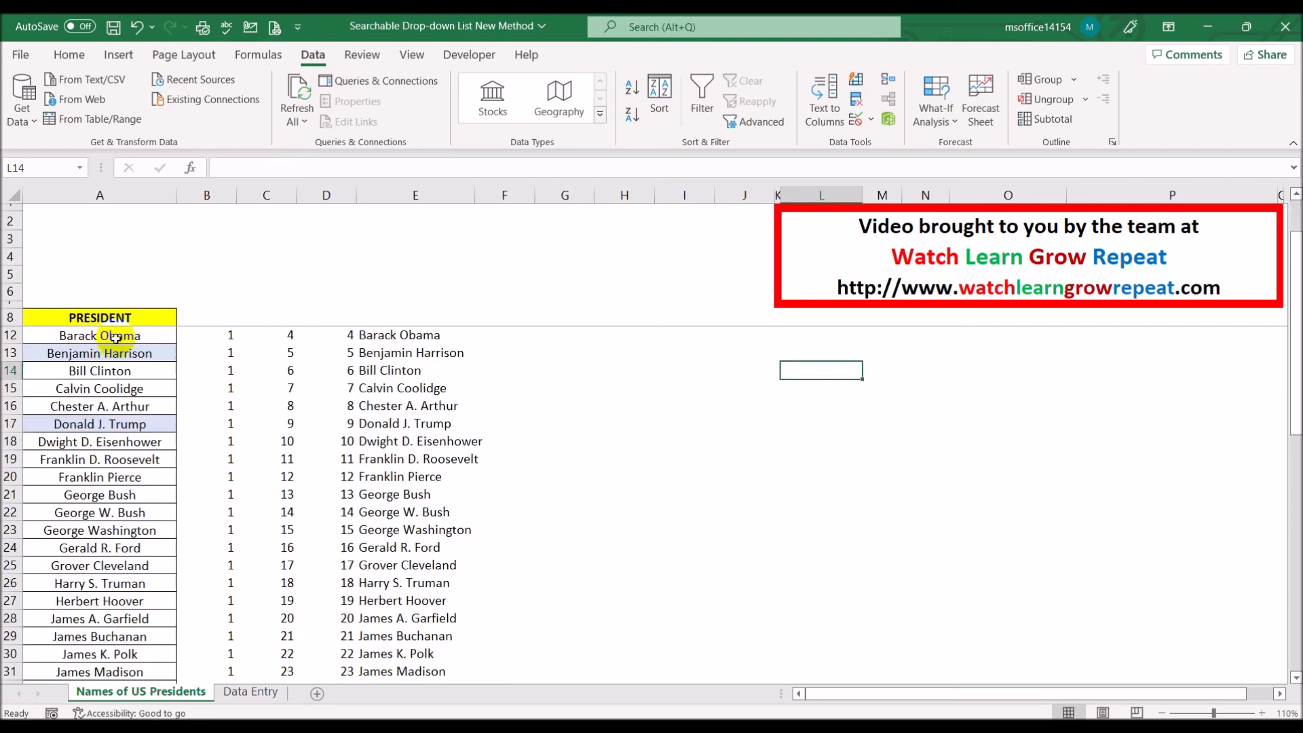
pyautogui.scroll(6, 120, 353)
pyautogui.scroll(1, 121, 353)
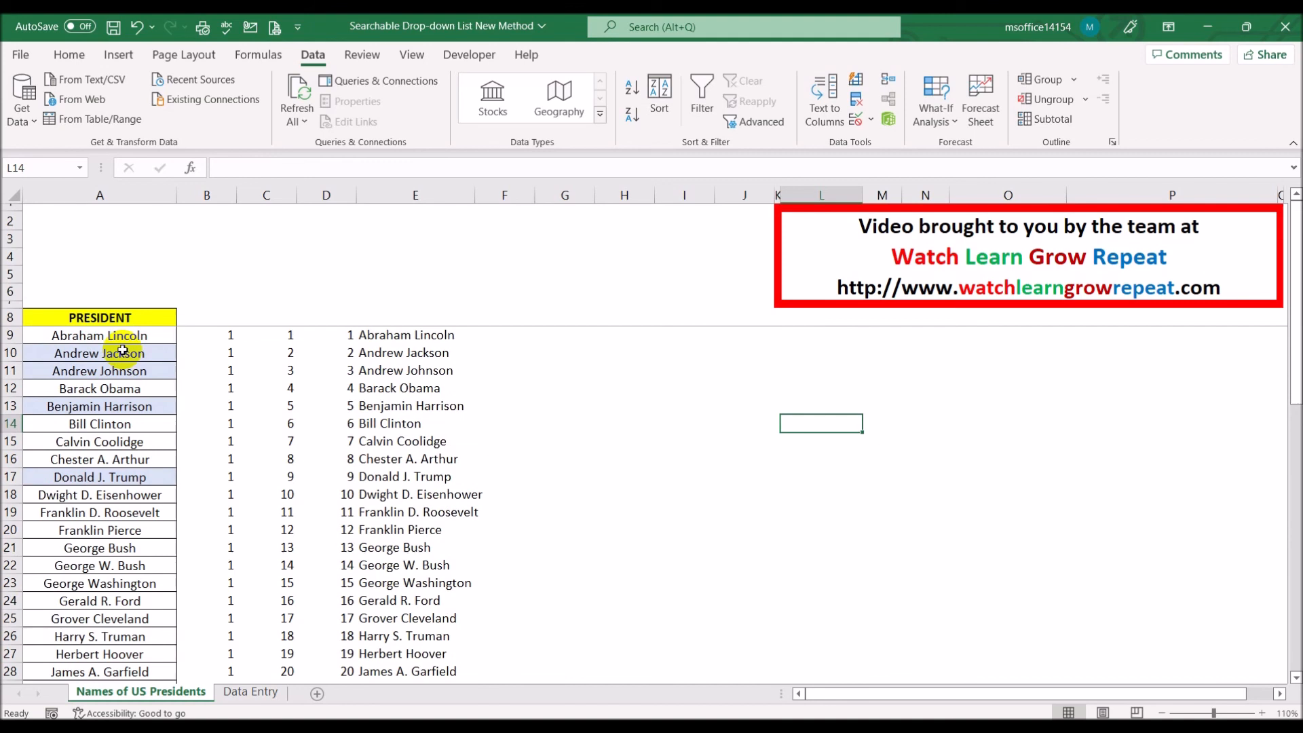
# Step: Look through the drop-down list of the empty cell C4 on the Data Entry sheet
pyautogui.click(248, 691)
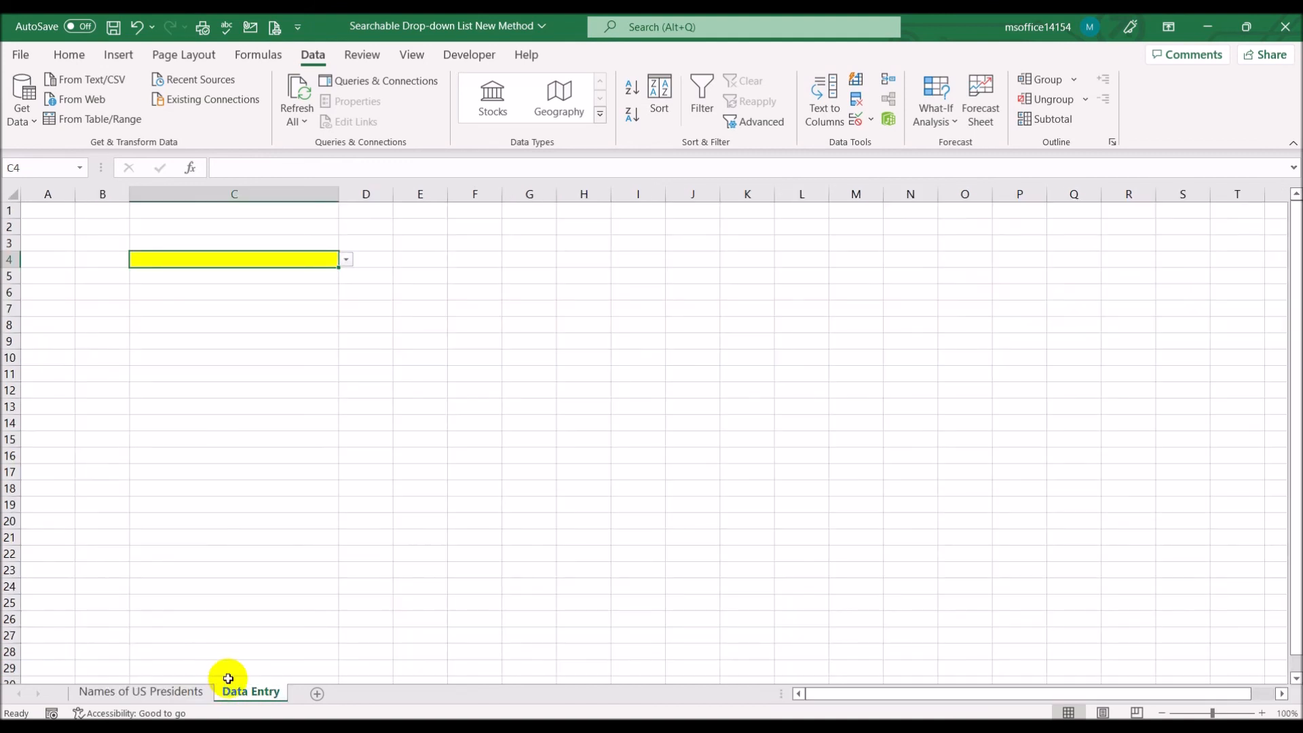
pyautogui.click(347, 260)
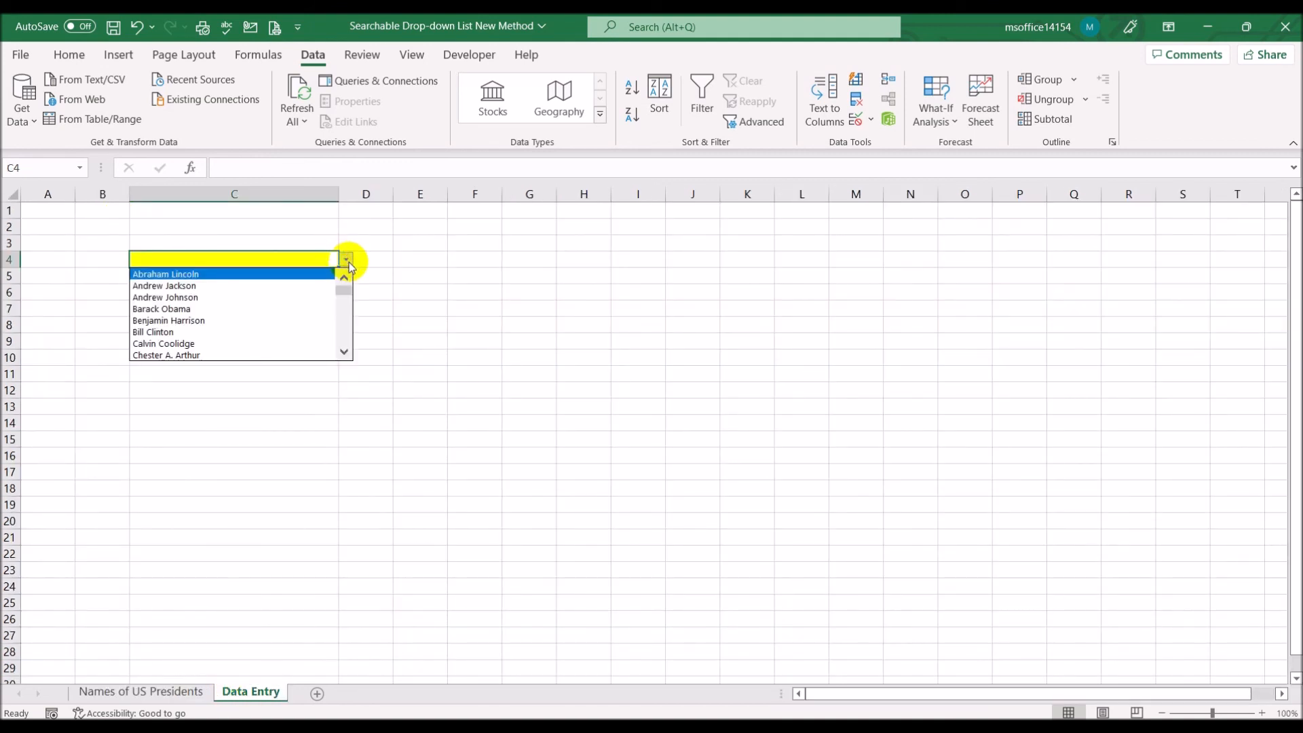
pyautogui.moveTo(345, 292)
pyautogui.mouseDown()
pyautogui.moveTo(343, 340)
pyautogui.moveTo(341, 271)
pyautogui.mouseUp()
# Step: Search C4's drop-down list for "ja" and check the names extracted on the Names of US Presidents sheet
pyautogui.click(251, 259)
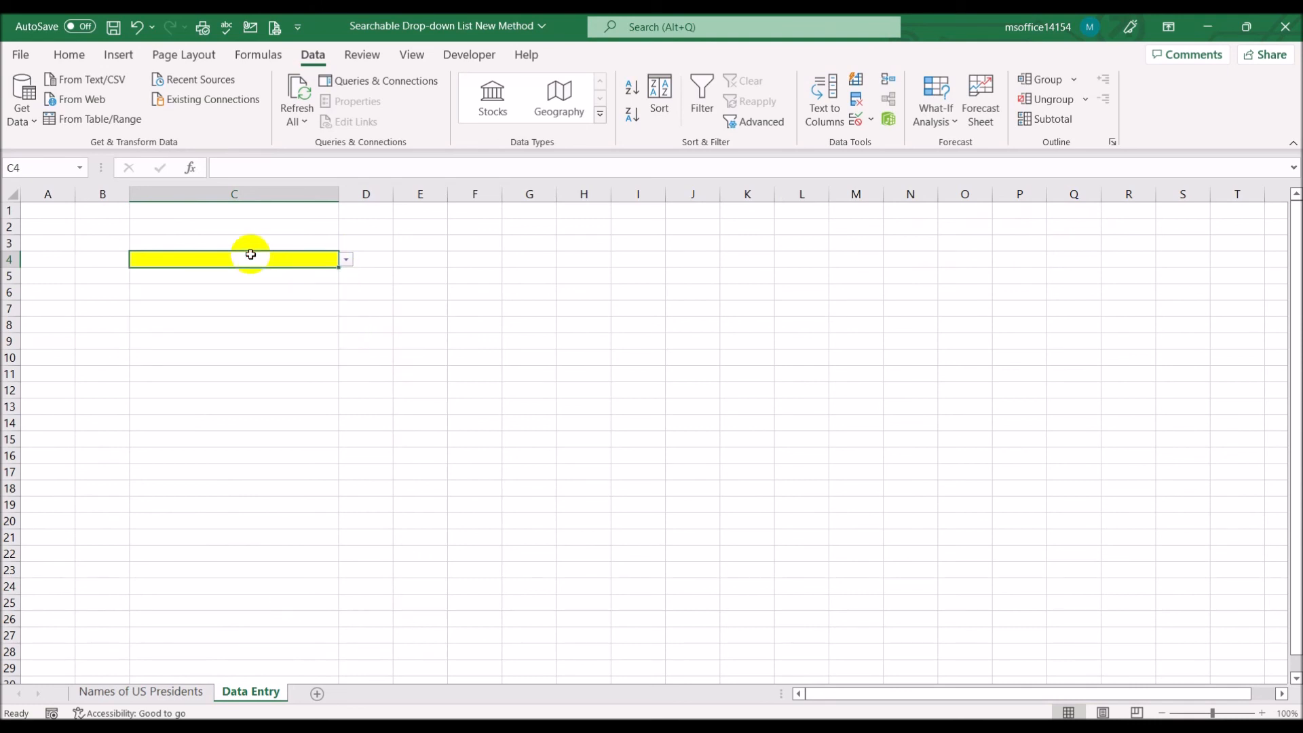
pyautogui.write('ja')
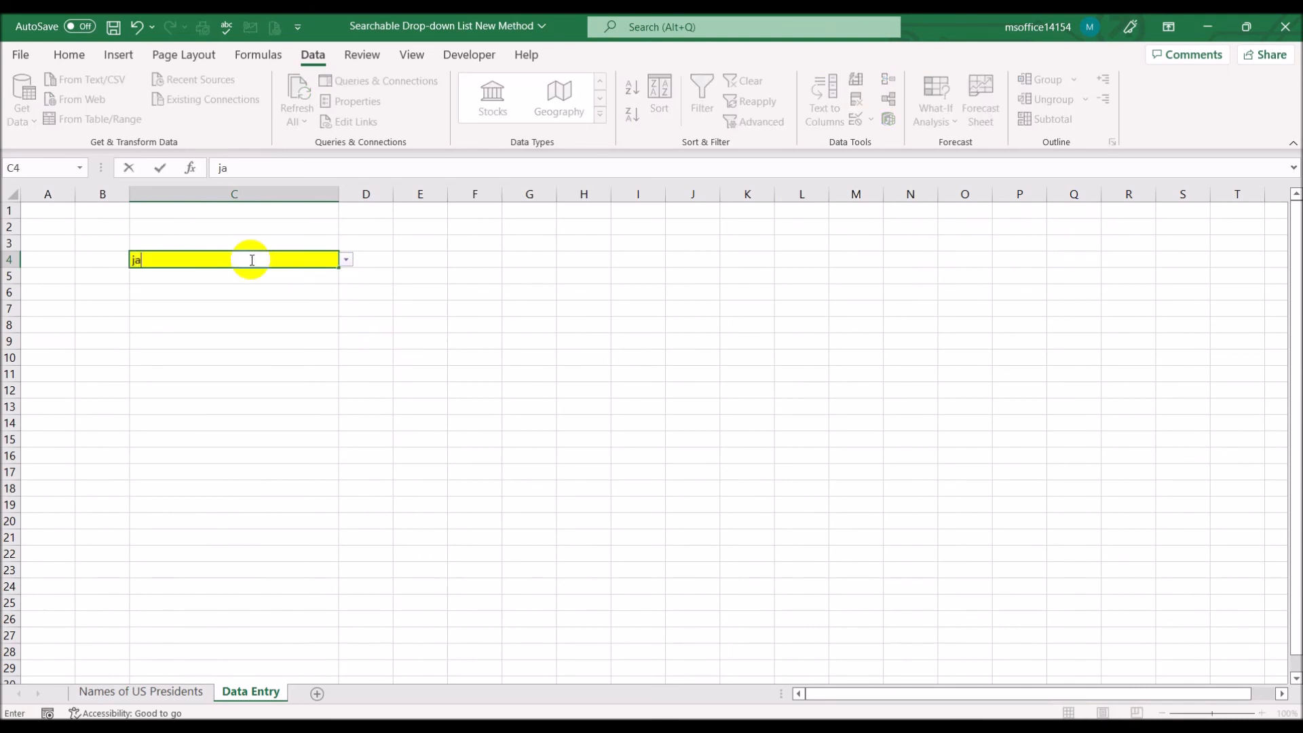
pyautogui.click(347, 261)
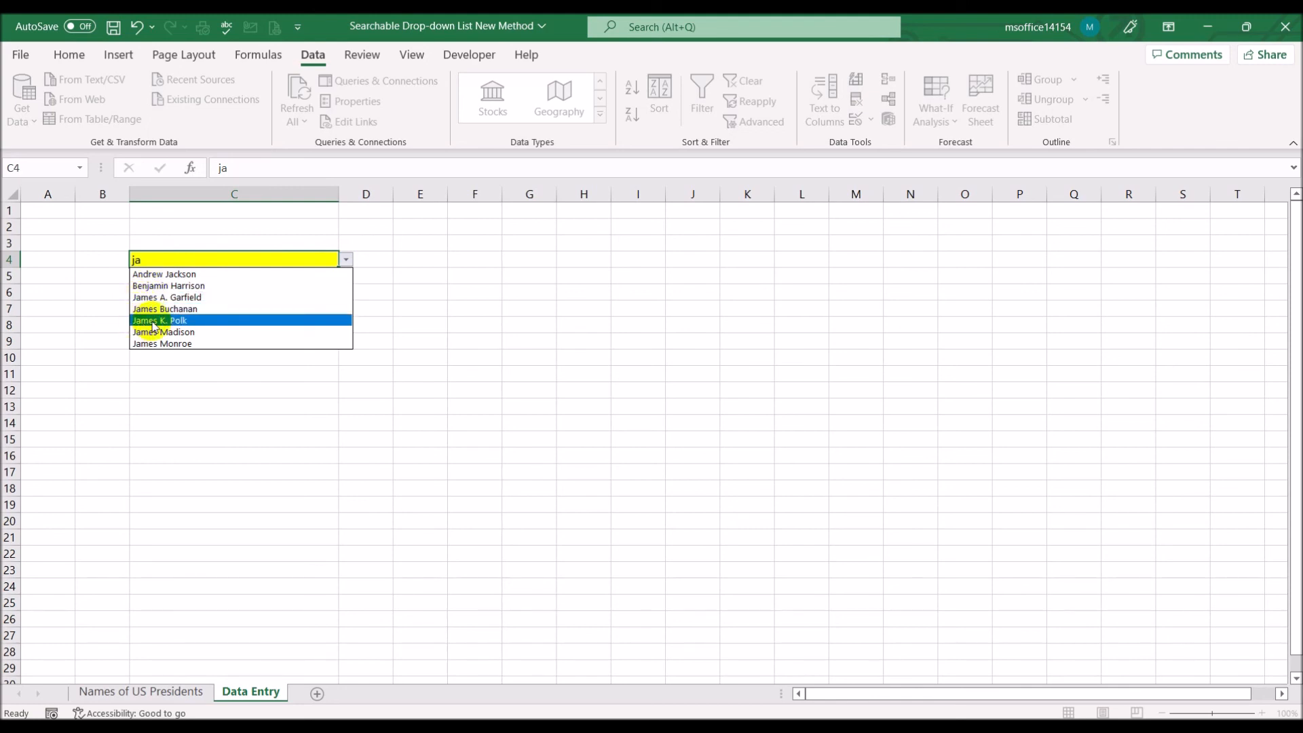
pyautogui.click(244, 403)
pyautogui.click(151, 699)
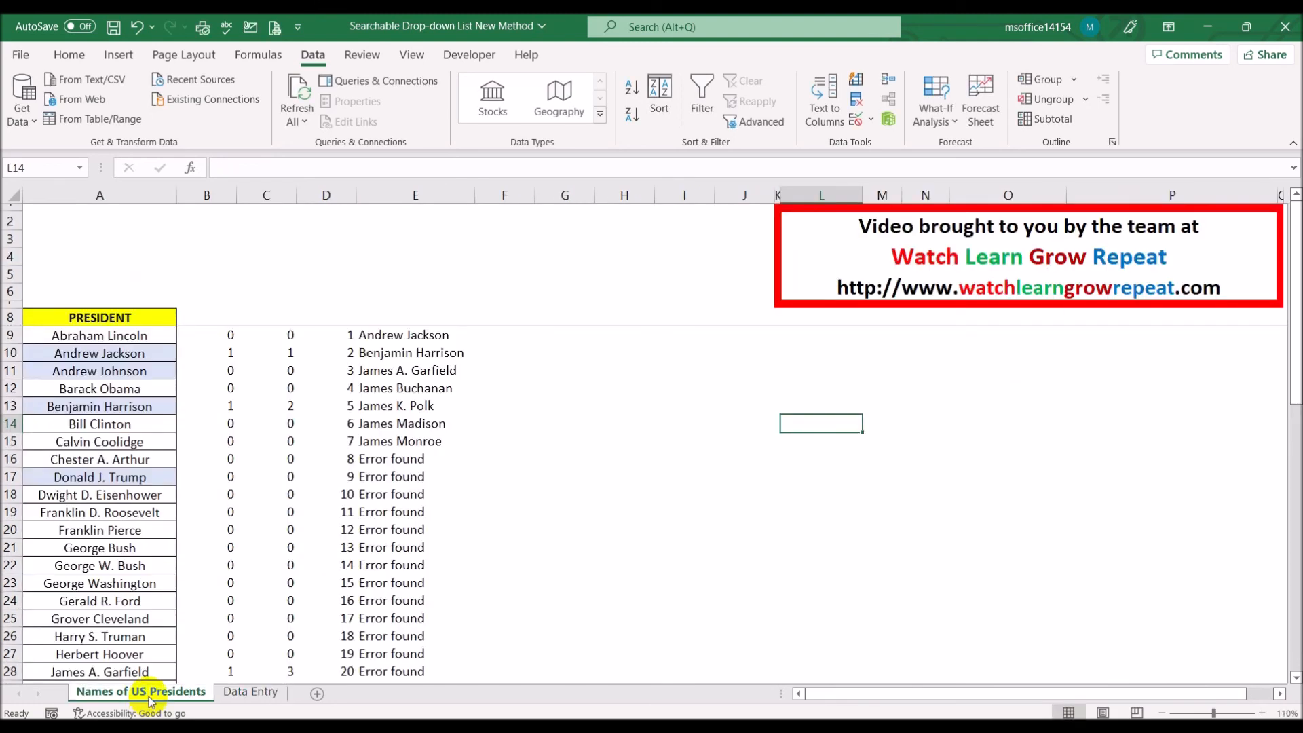
pyautogui.click(92, 531)
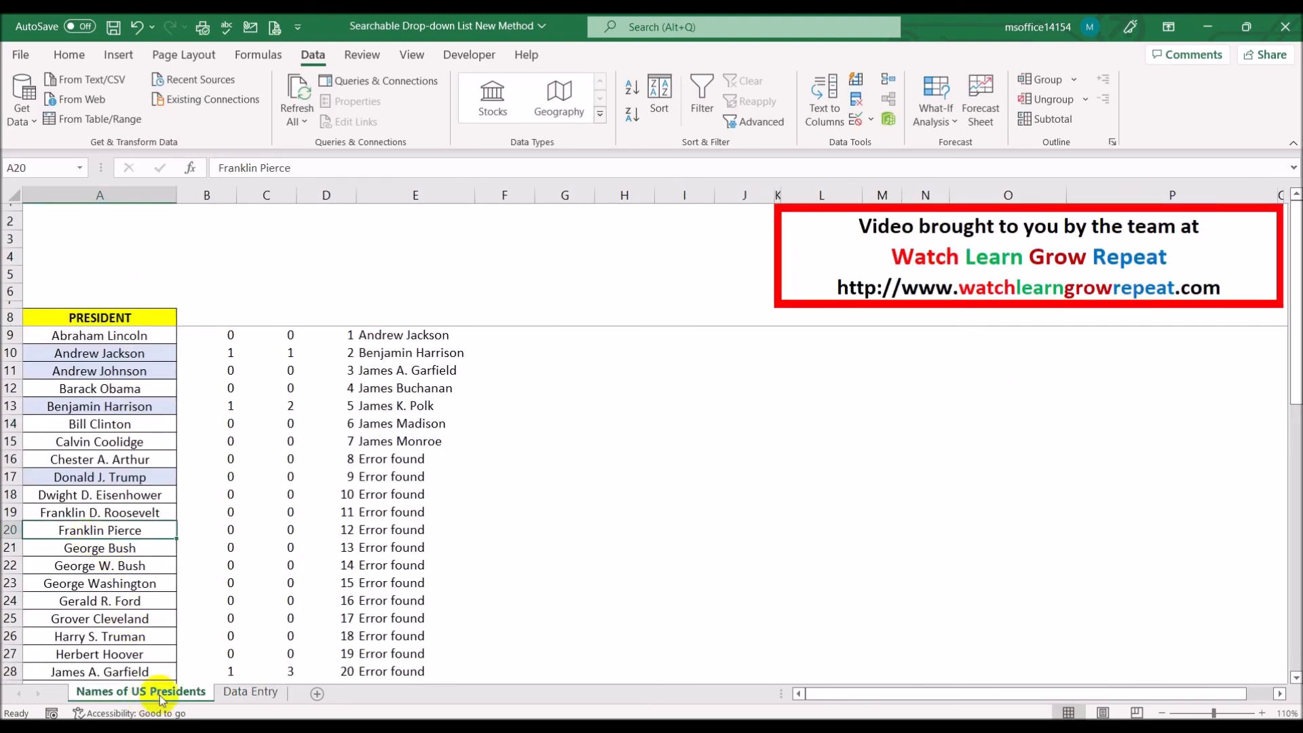
# Step: Search C4's drop-down list on Data Entry for "fr" and compare it with the names extracted in column E of the presidents sheet
pyautogui.click(245, 694)
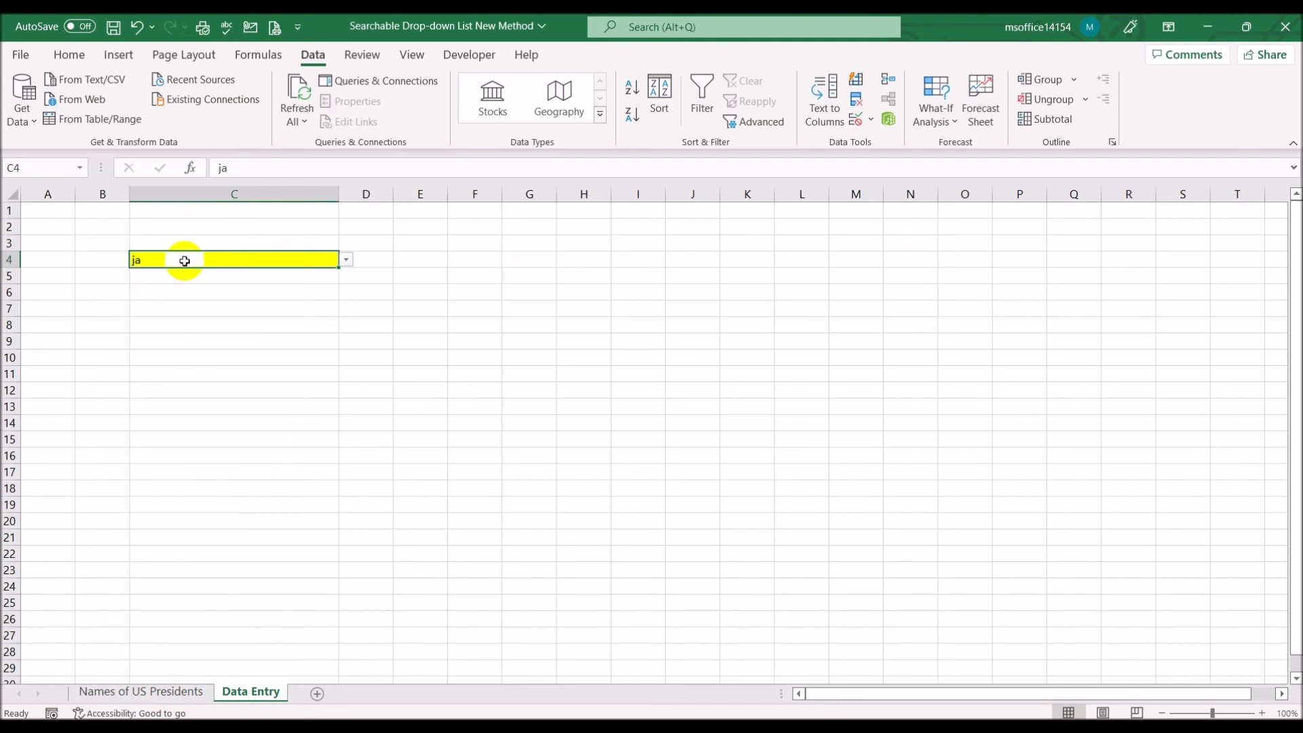
pyautogui.write('fr')
pyautogui.click(345, 262)
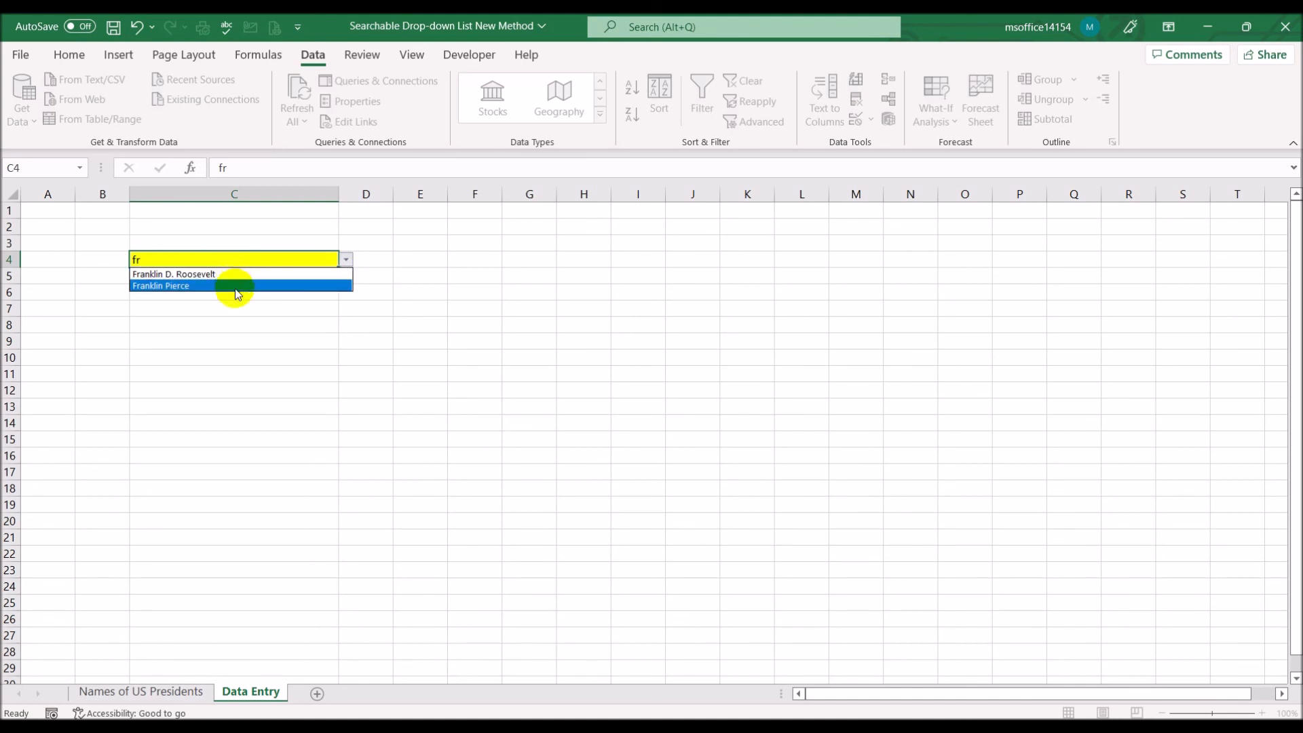
pyautogui.click(236, 481)
pyautogui.click(168, 692)
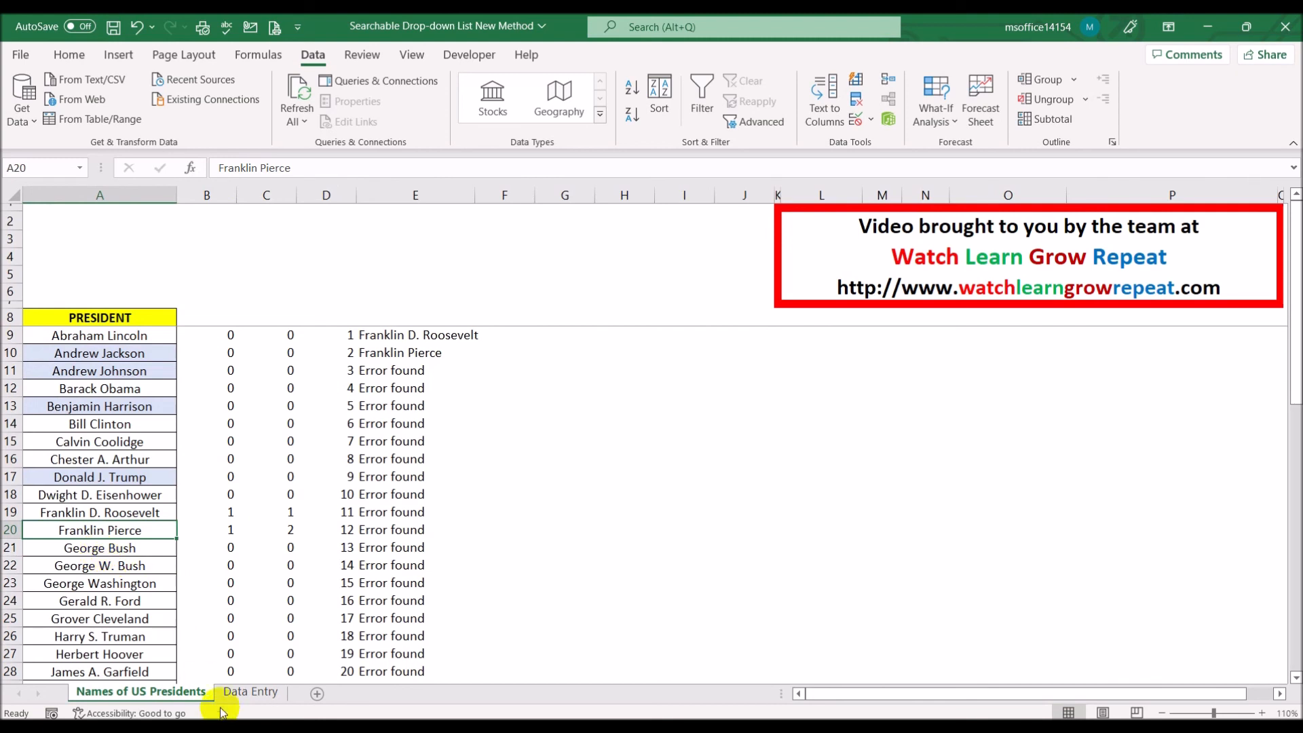
# Step: Enter "geo" in C4 of Data Entry, view its drop-down list and check the extracted names on the presidents sheet
pyautogui.click(250, 691)
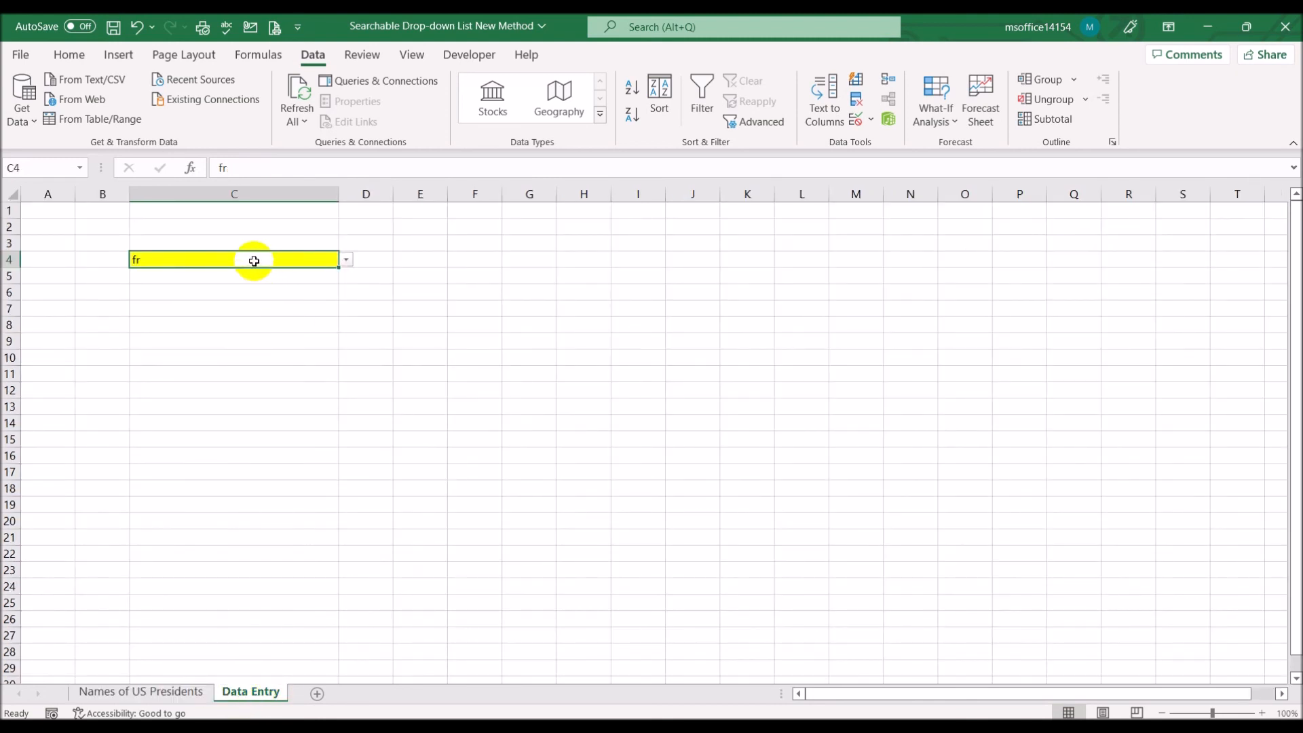
pyautogui.write('geo')
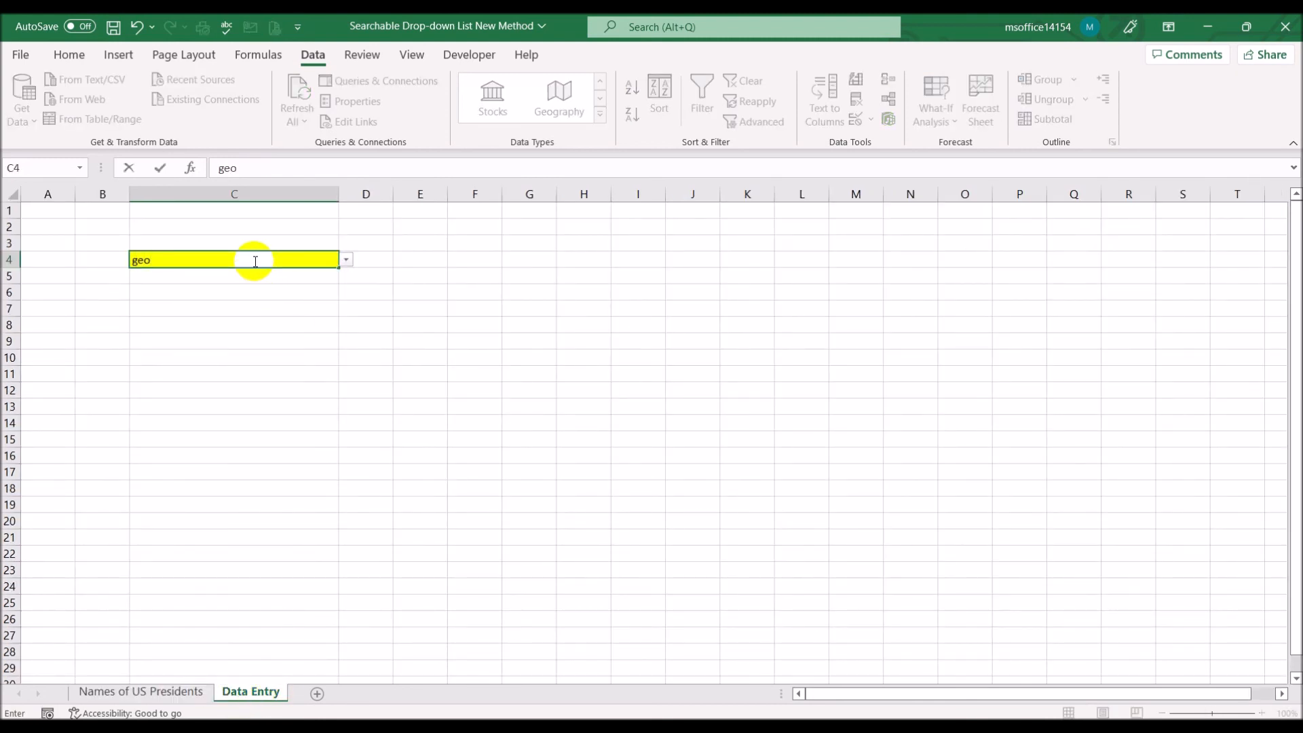
pyautogui.click(346, 260)
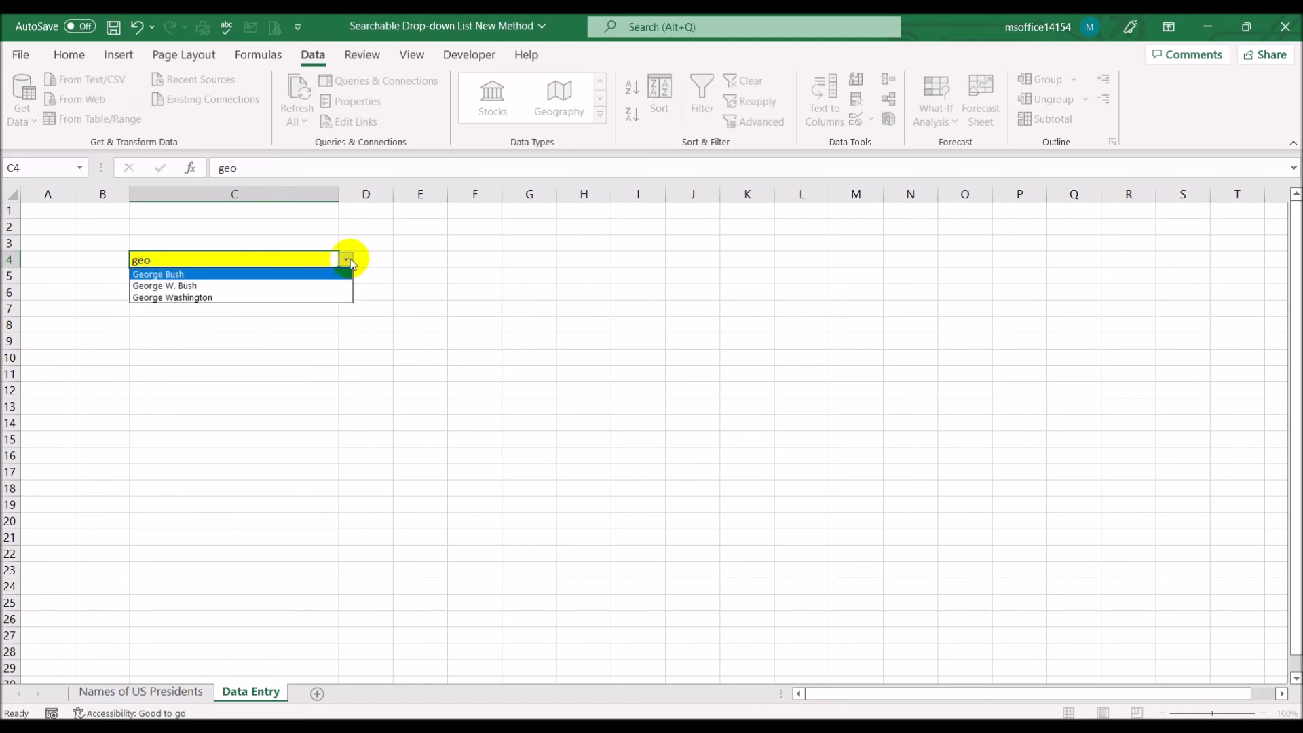
pyautogui.click(474, 313)
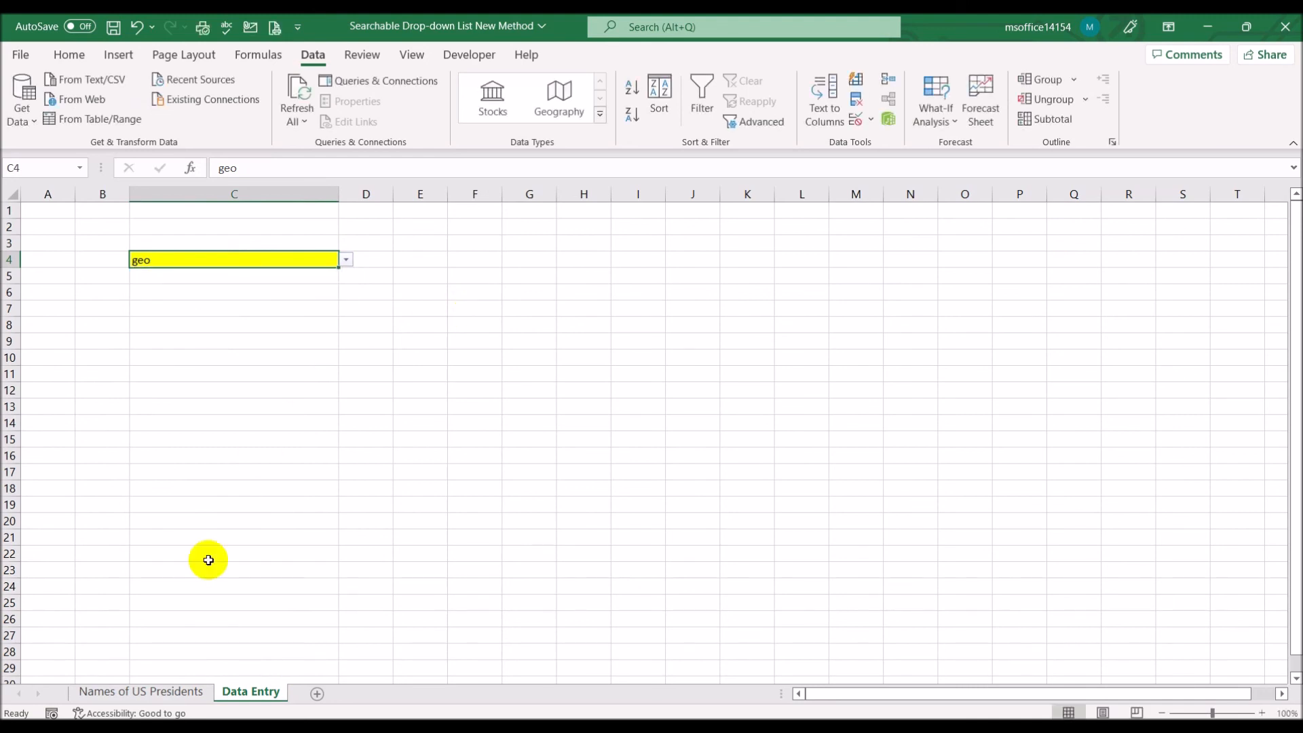
pyautogui.click(149, 691)
pyautogui.click(606, 419)
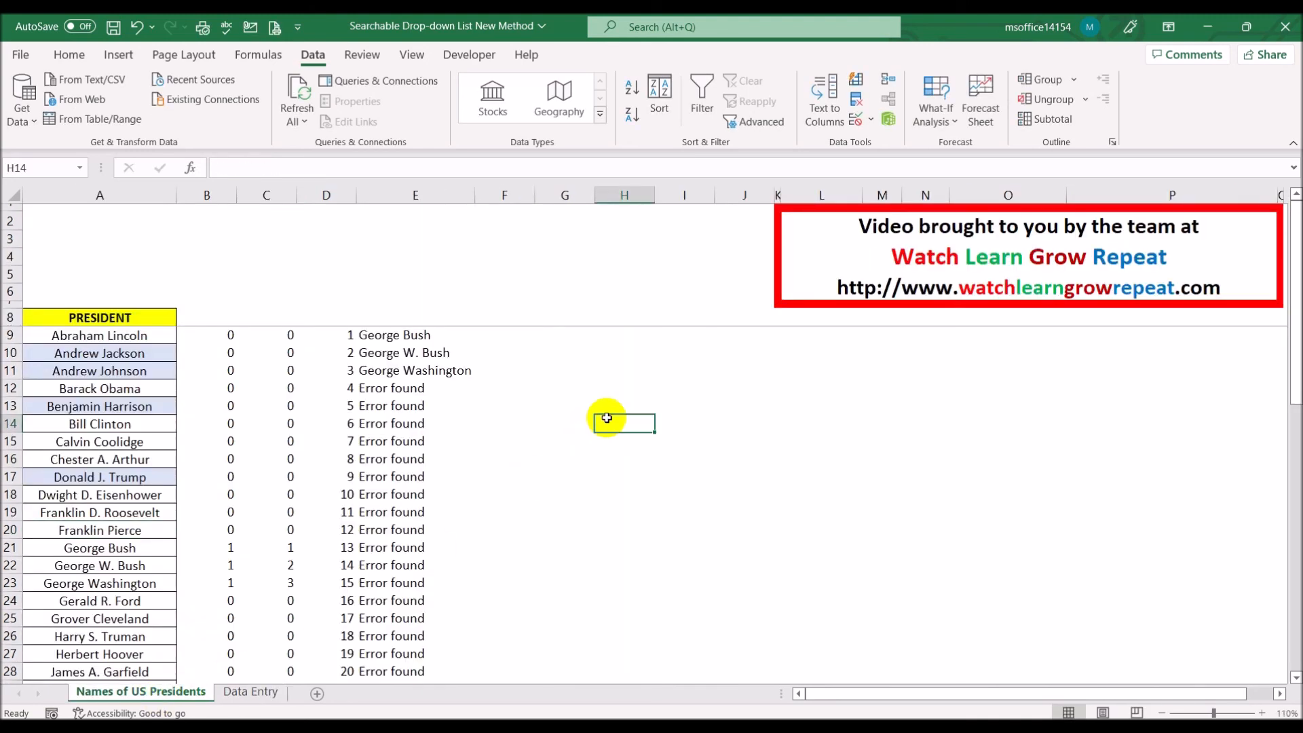